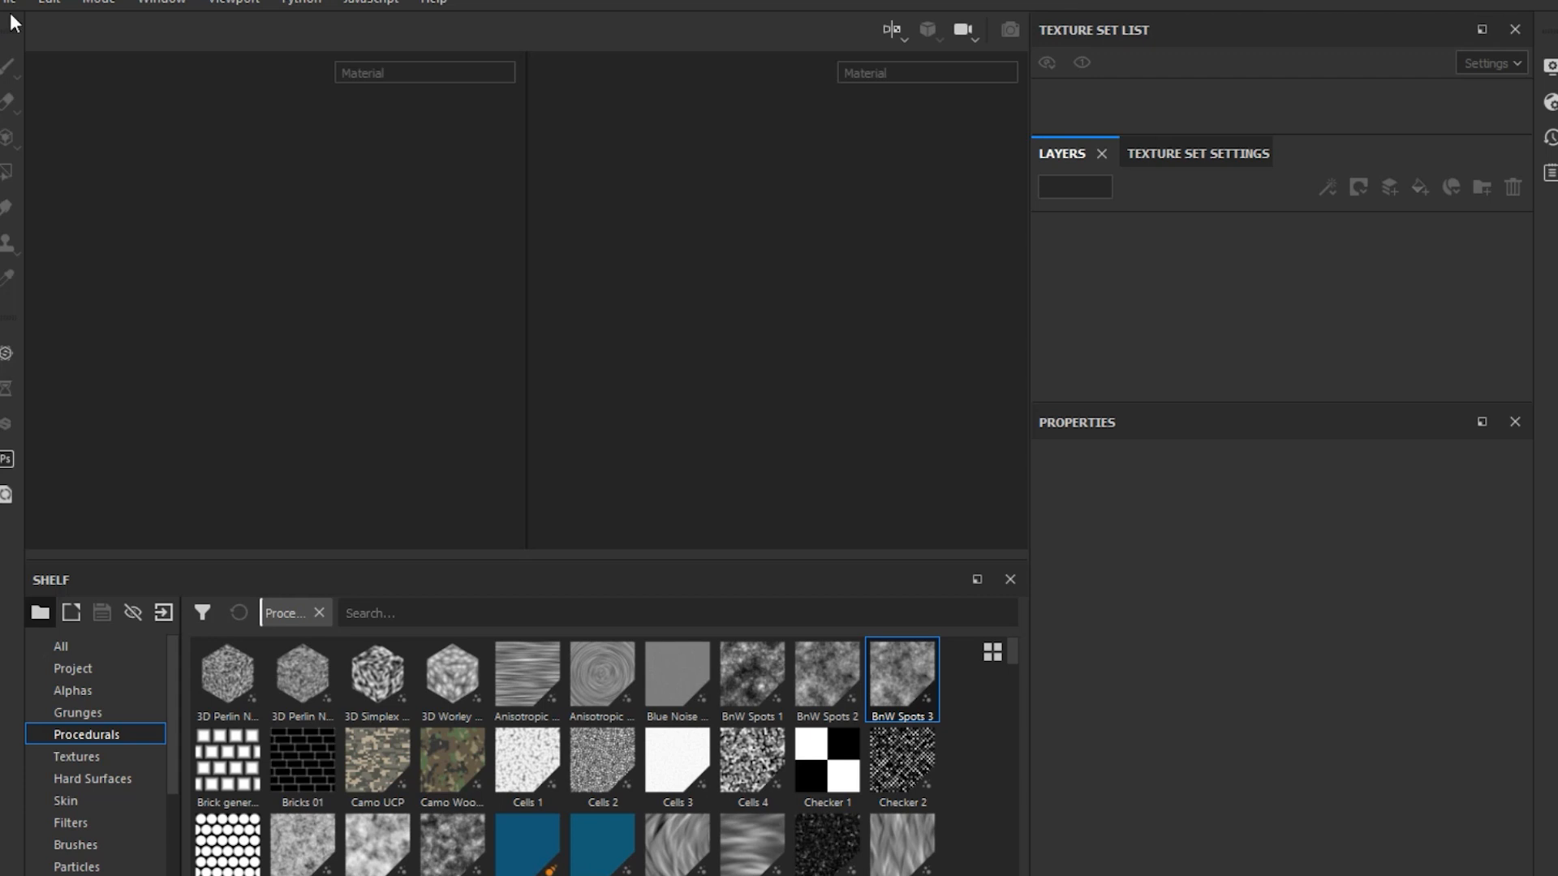
Start a new project and choose Scar_L.FBX from the Scar folder as its mesh file
click(7, 4)
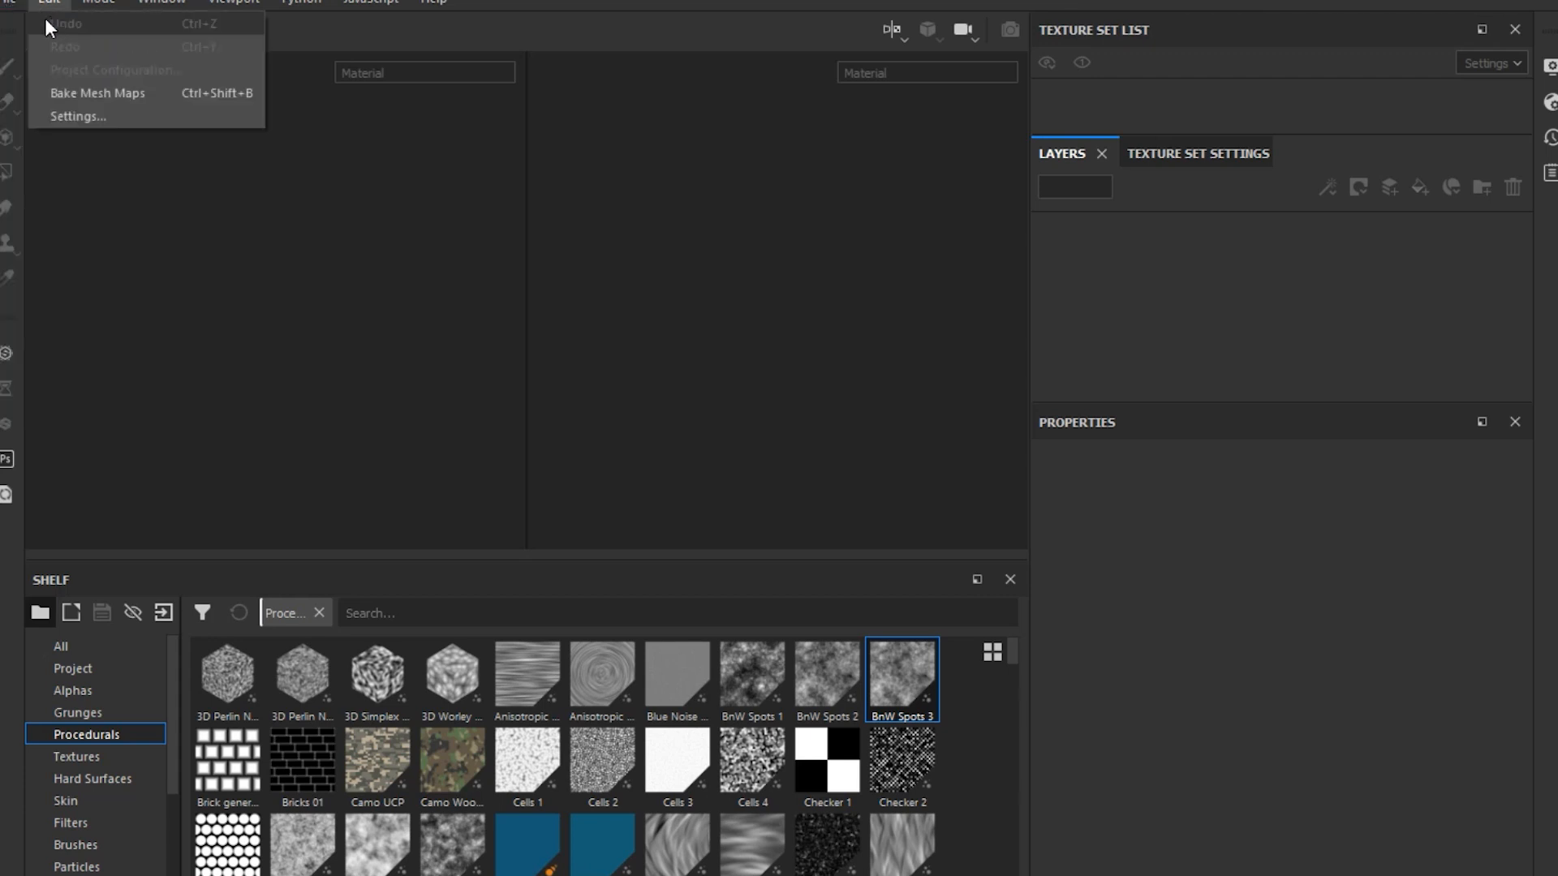
click(24, 23)
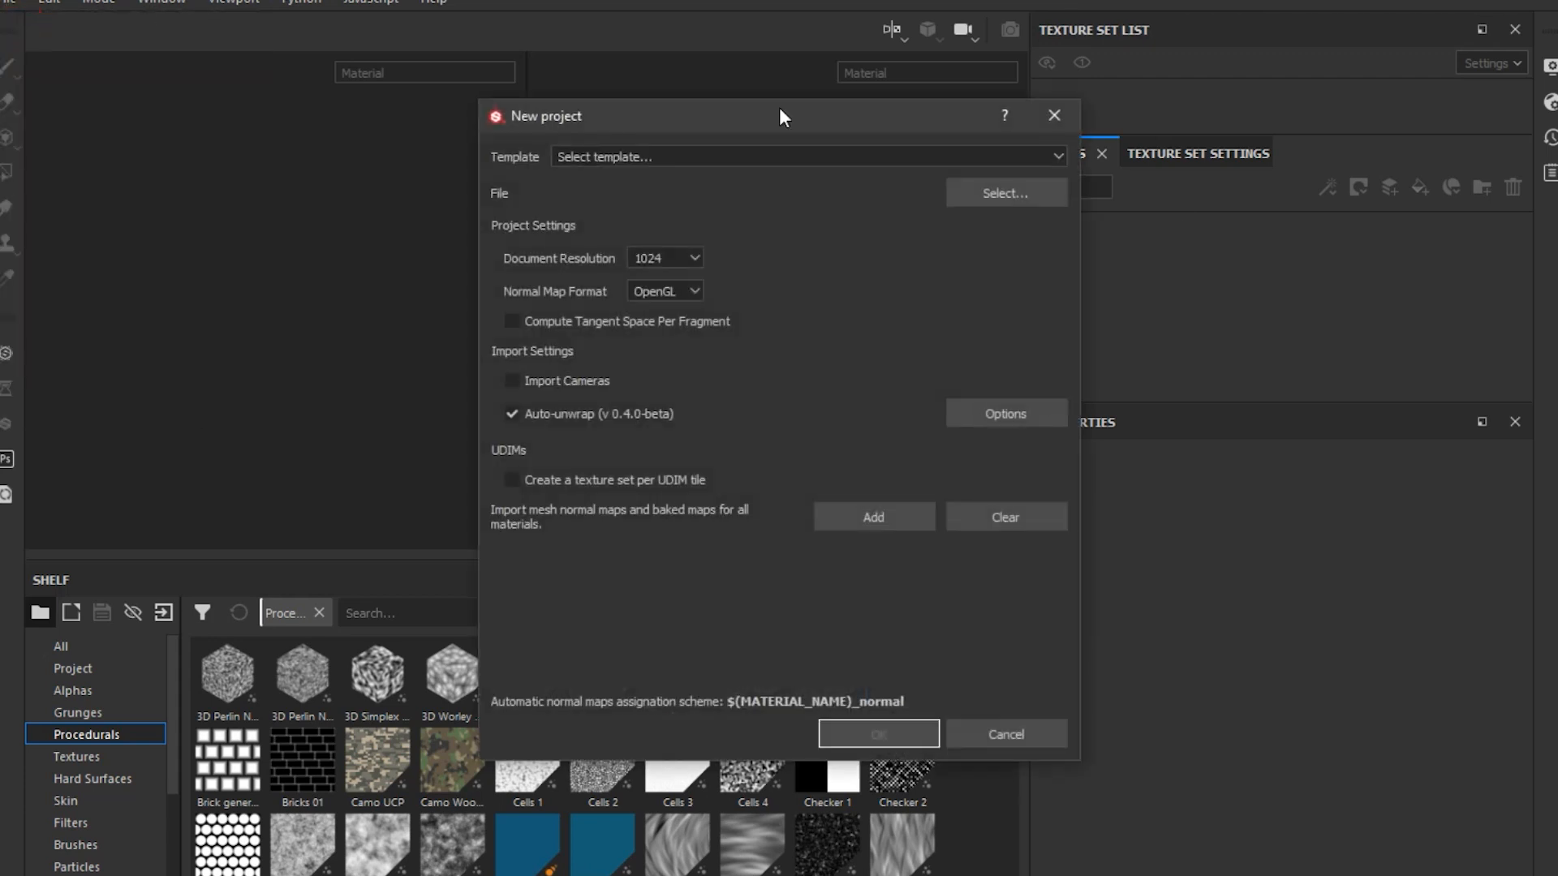
click(990, 200)
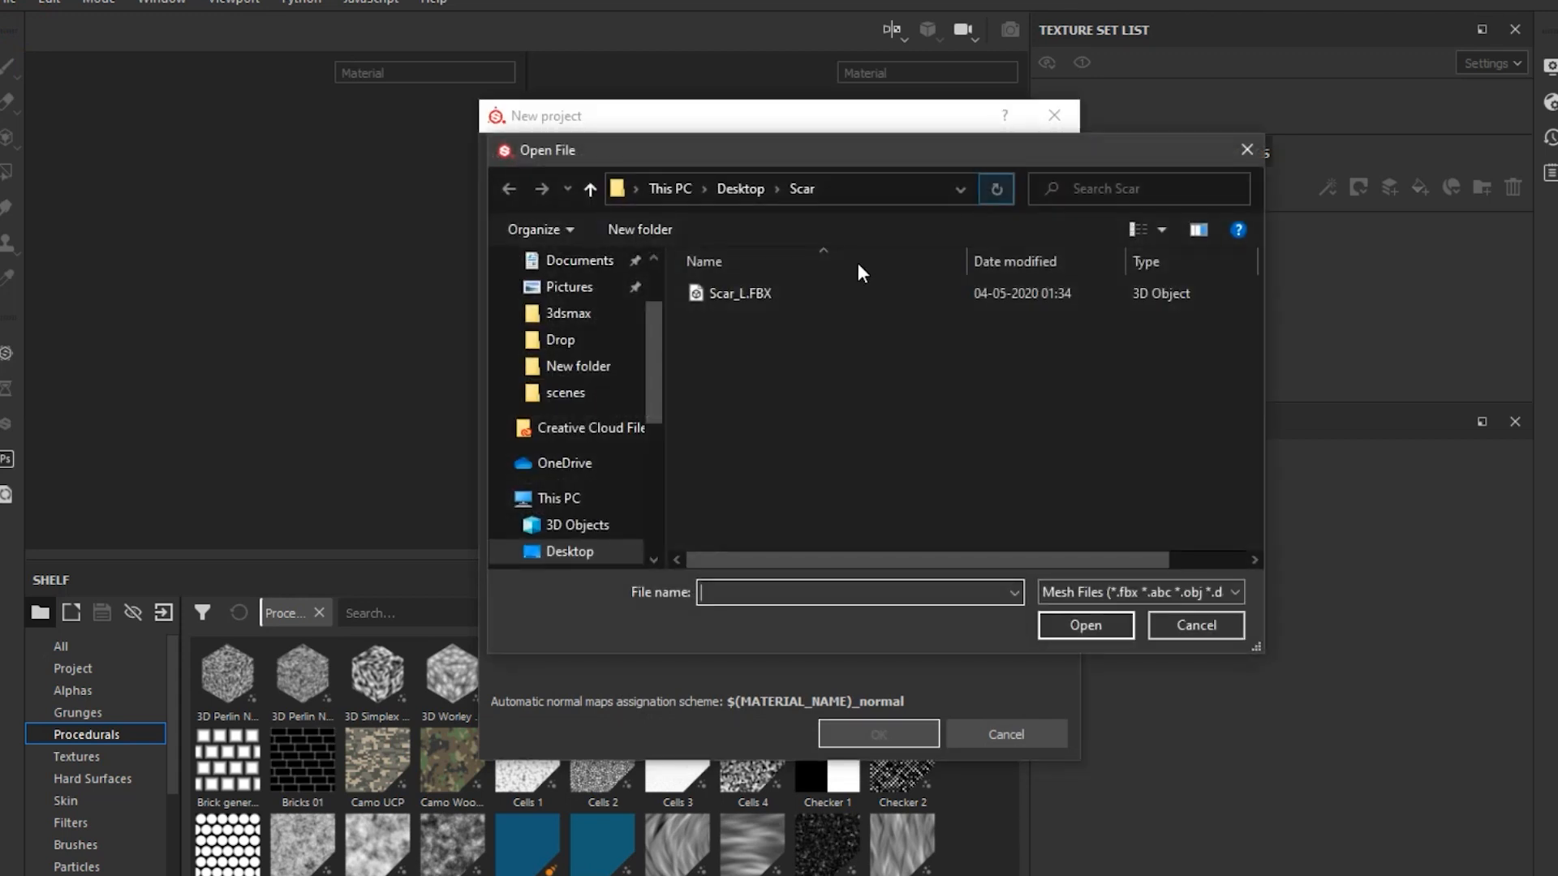
double_click(750, 295)
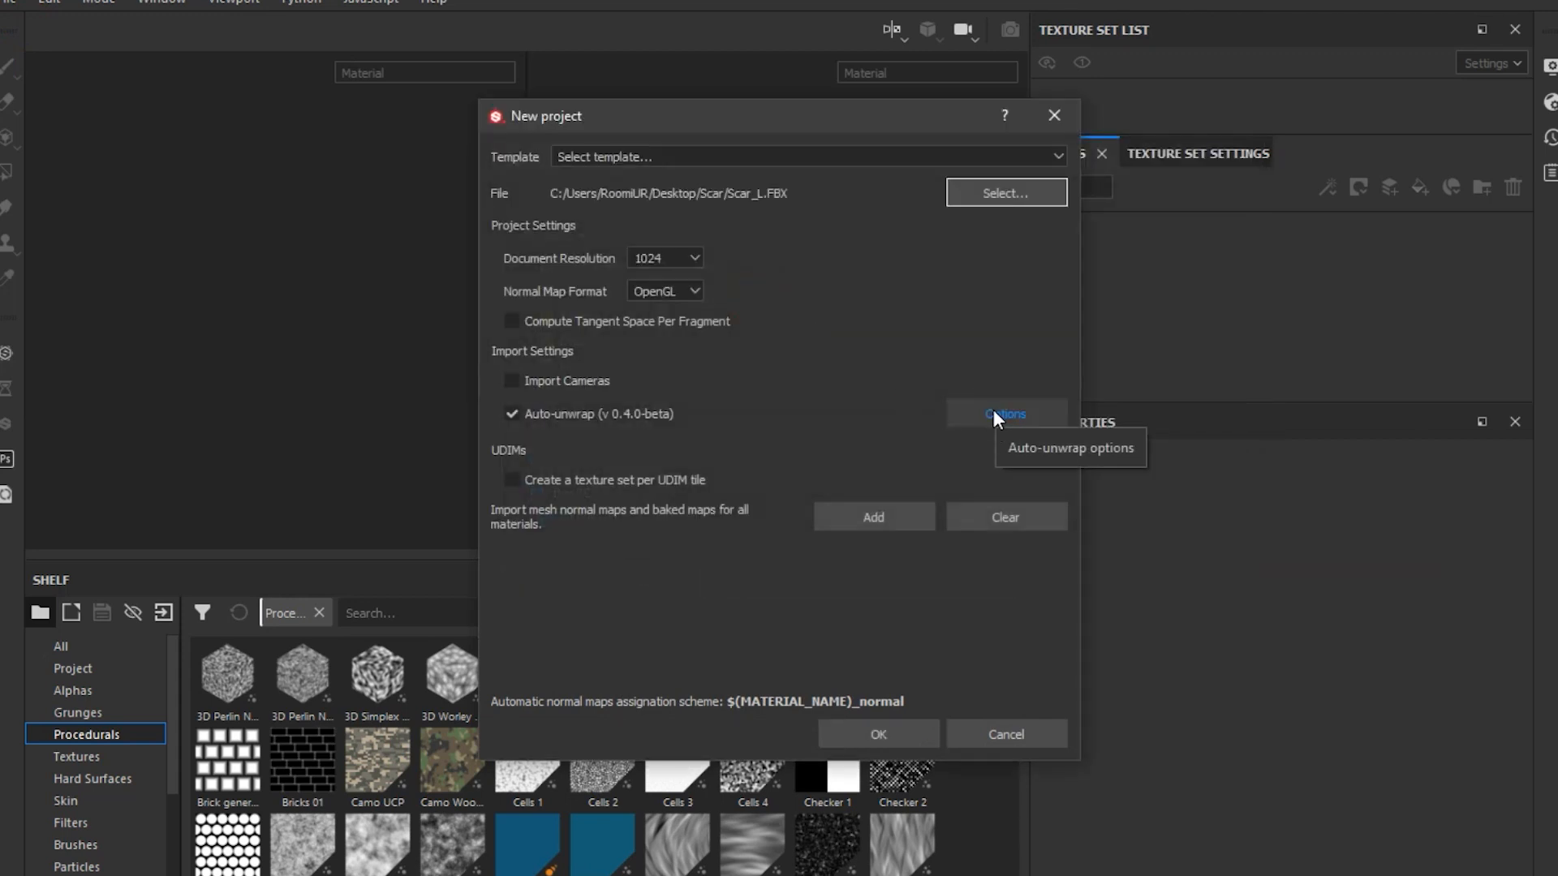
Set the new project's normal map format to DirectX
click(695, 291)
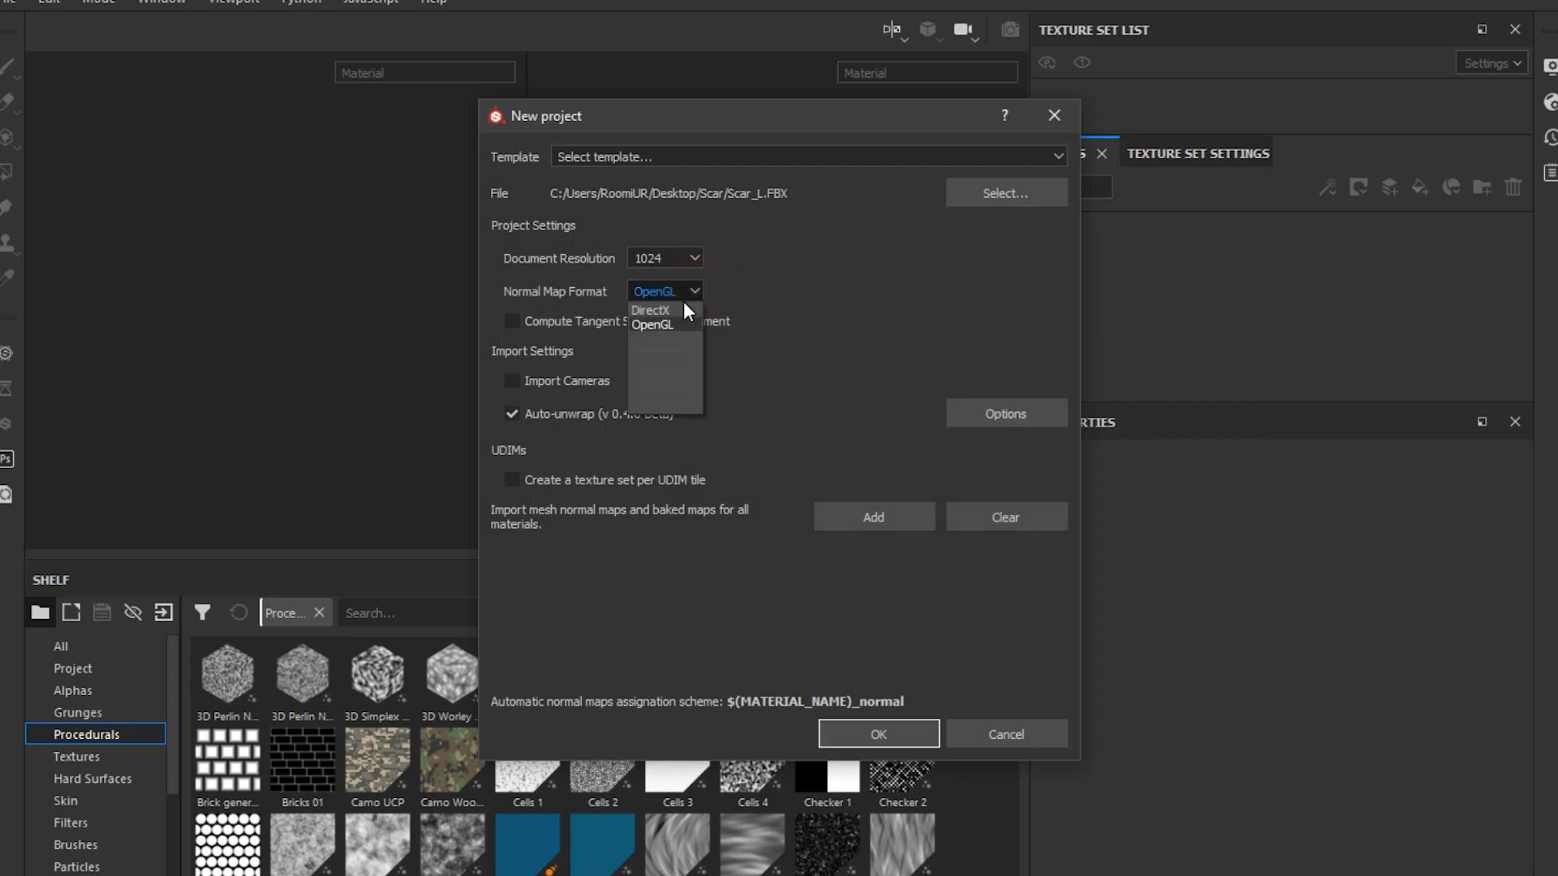
click(683, 300)
click(678, 291)
click(672, 309)
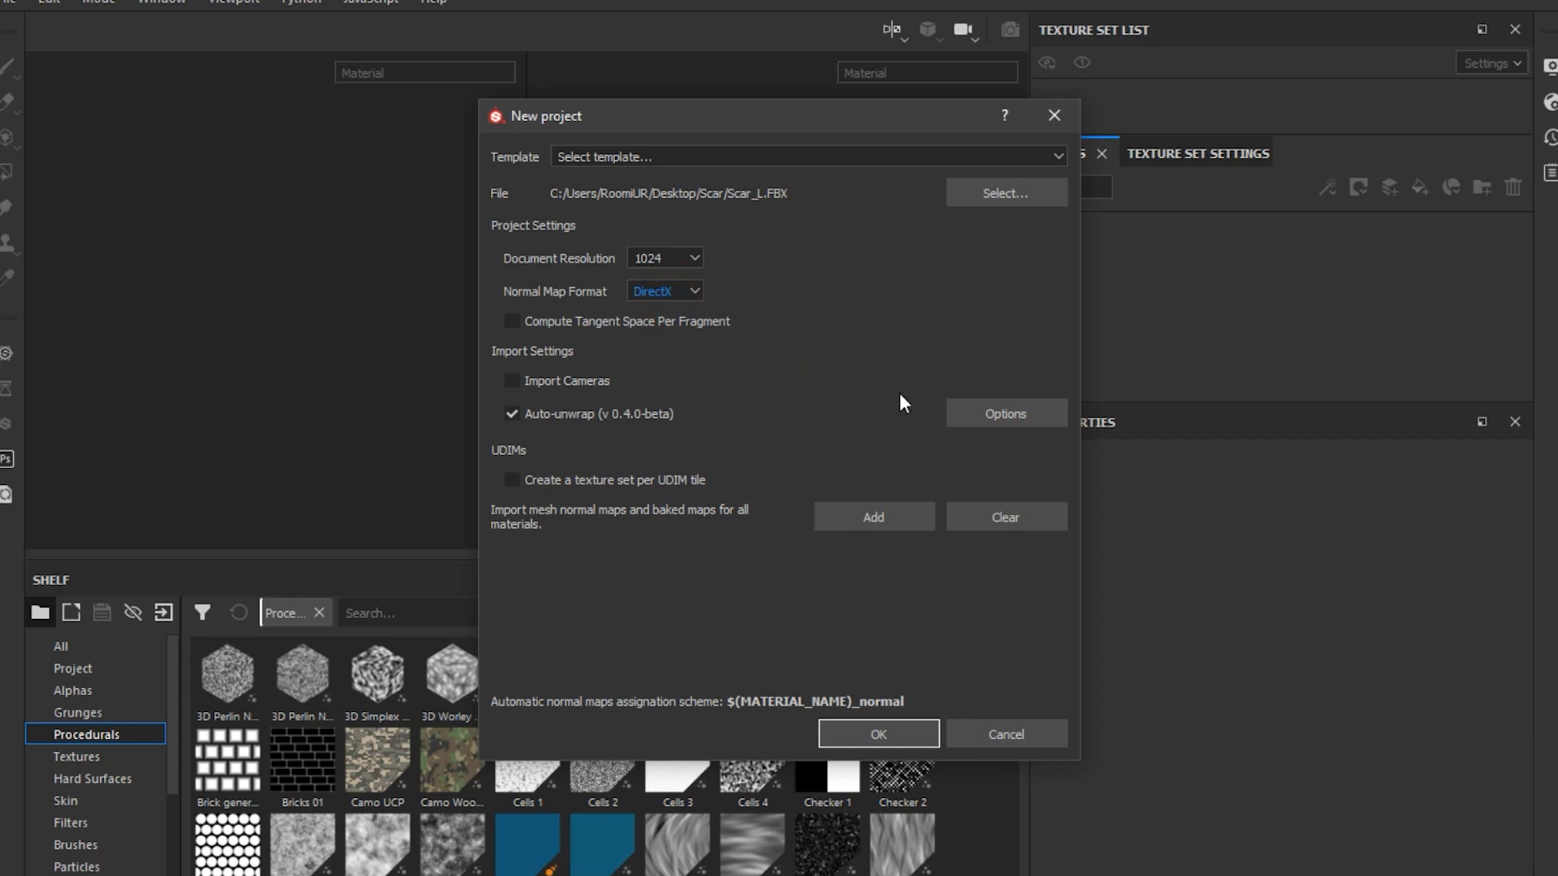
Set the auto-unwrap seams and UV islands to Generate only missing data
click(982, 414)
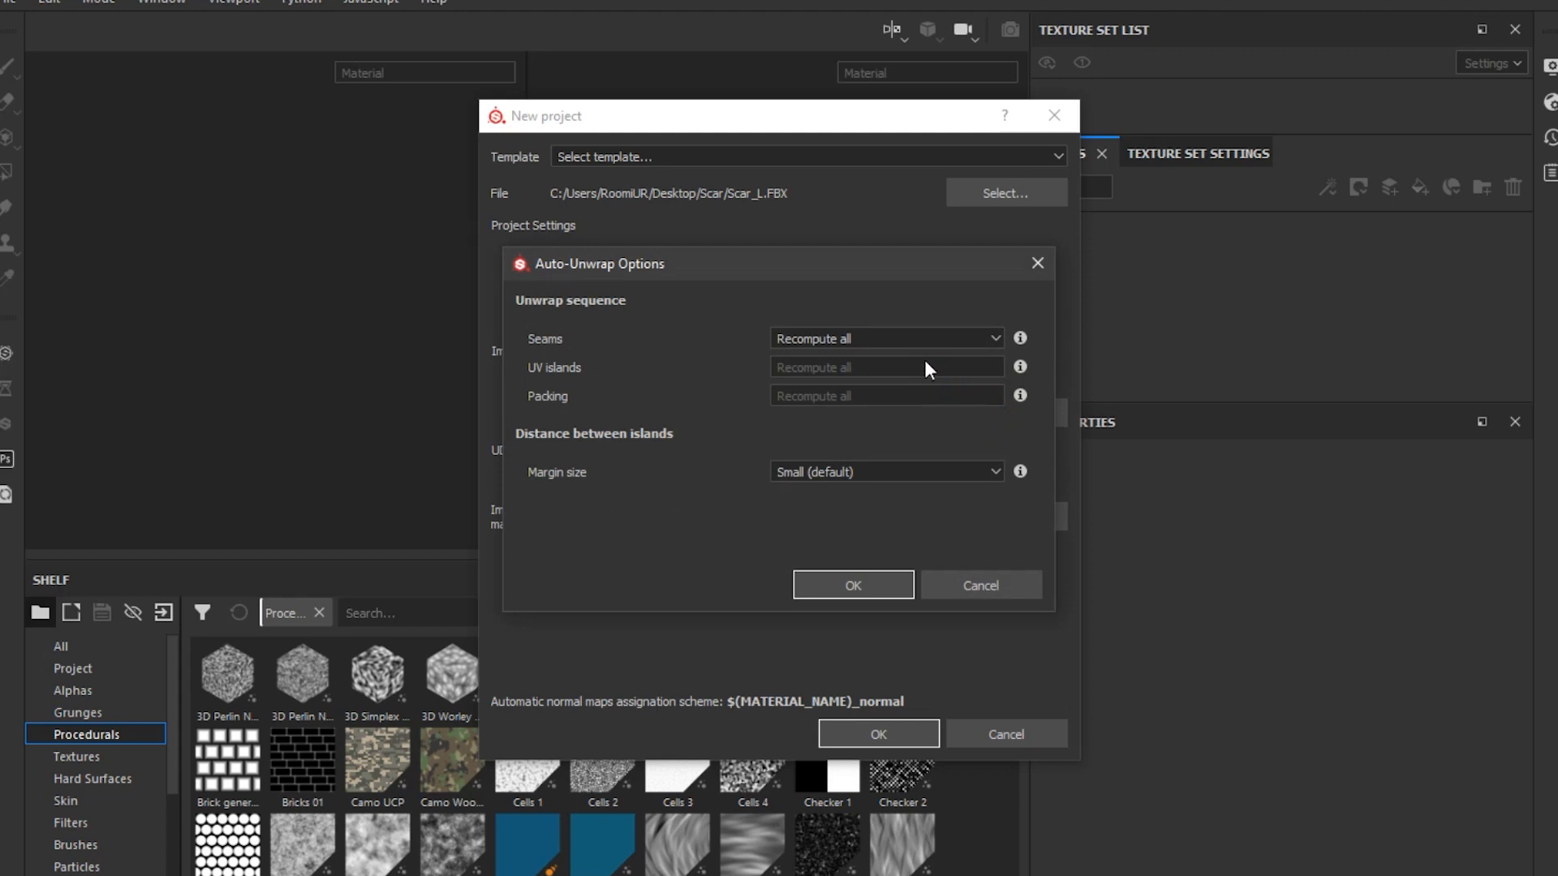
click(963, 339)
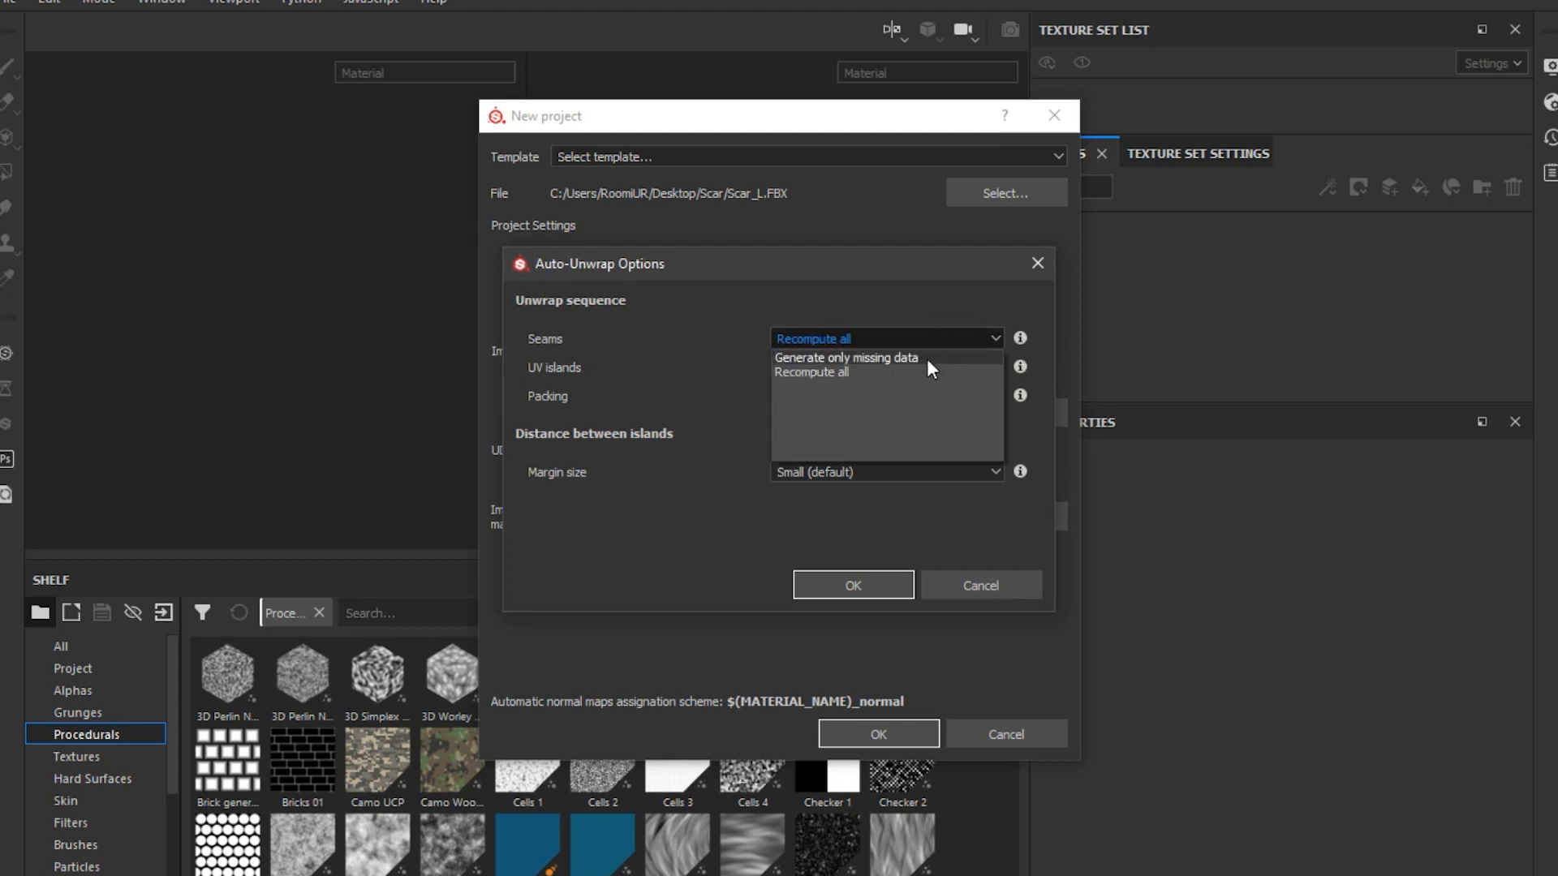
click(928, 359)
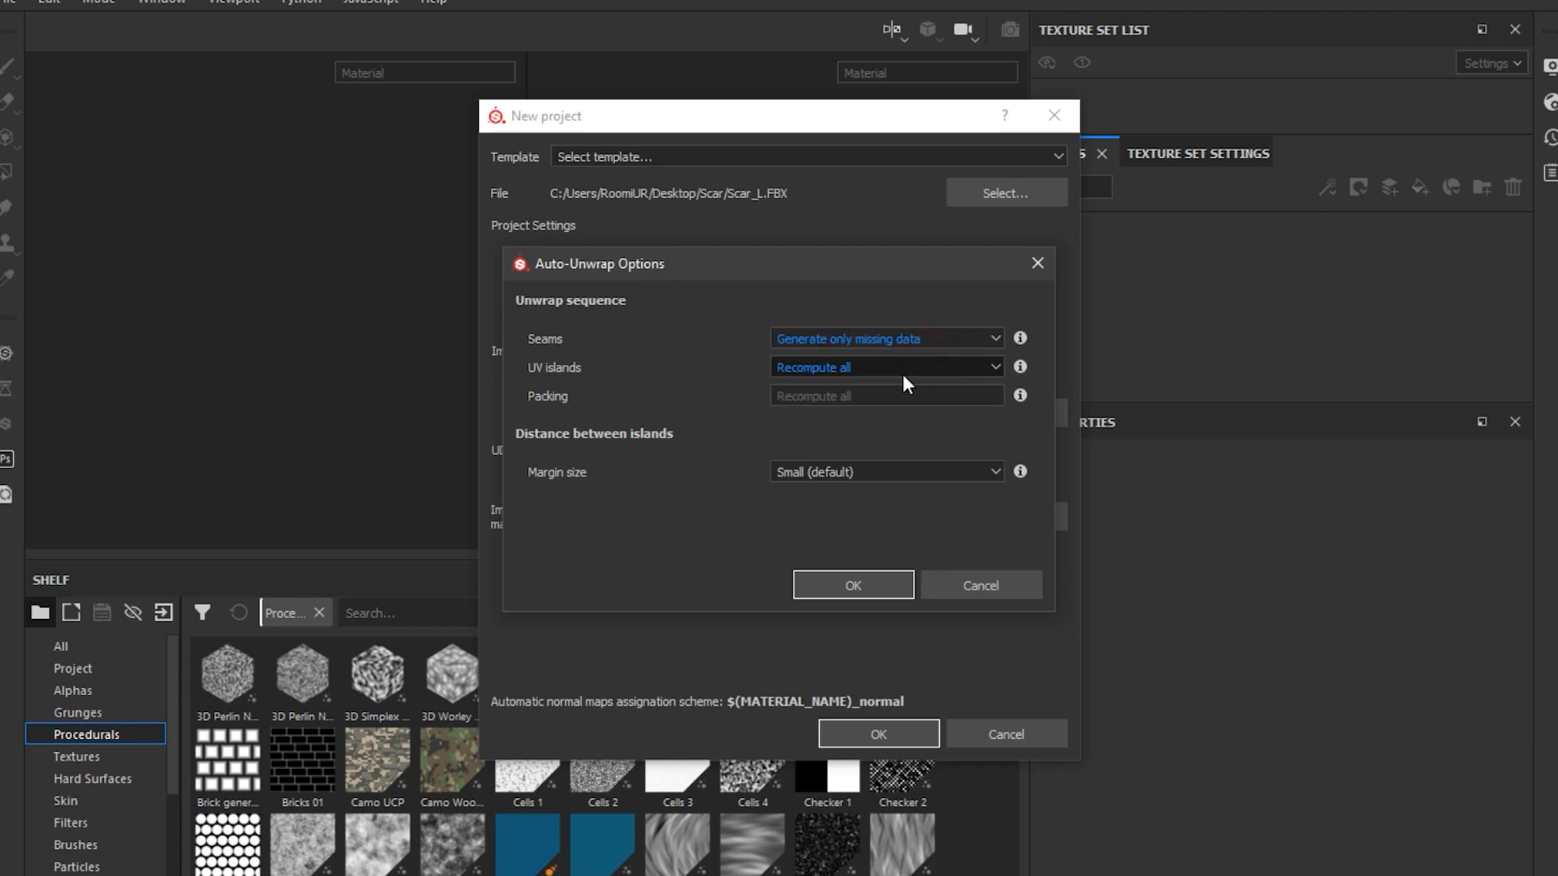
click(892, 365)
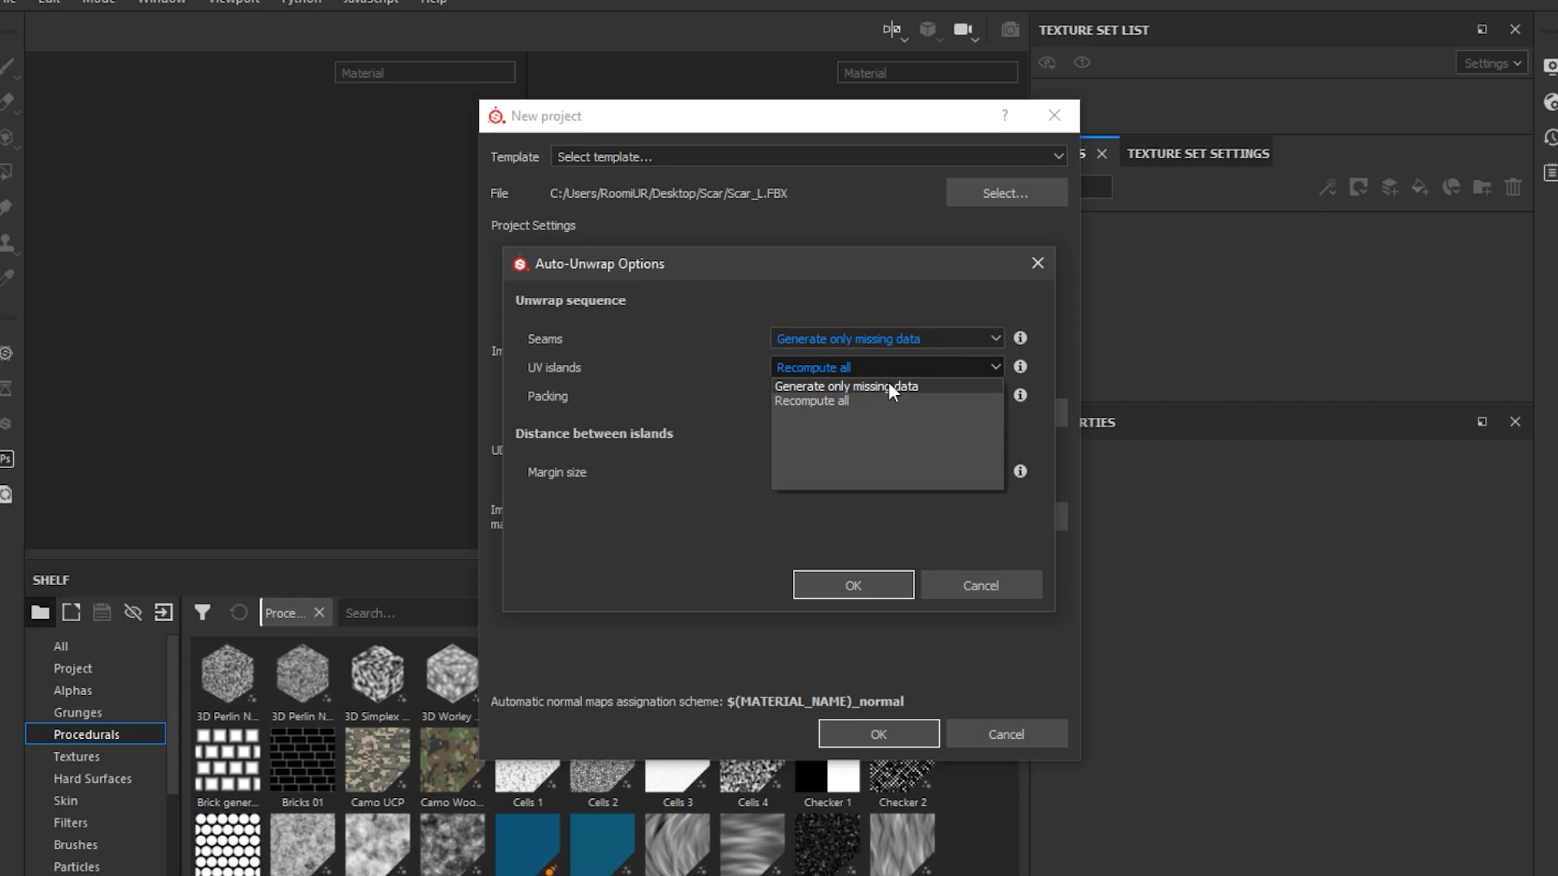
click(888, 385)
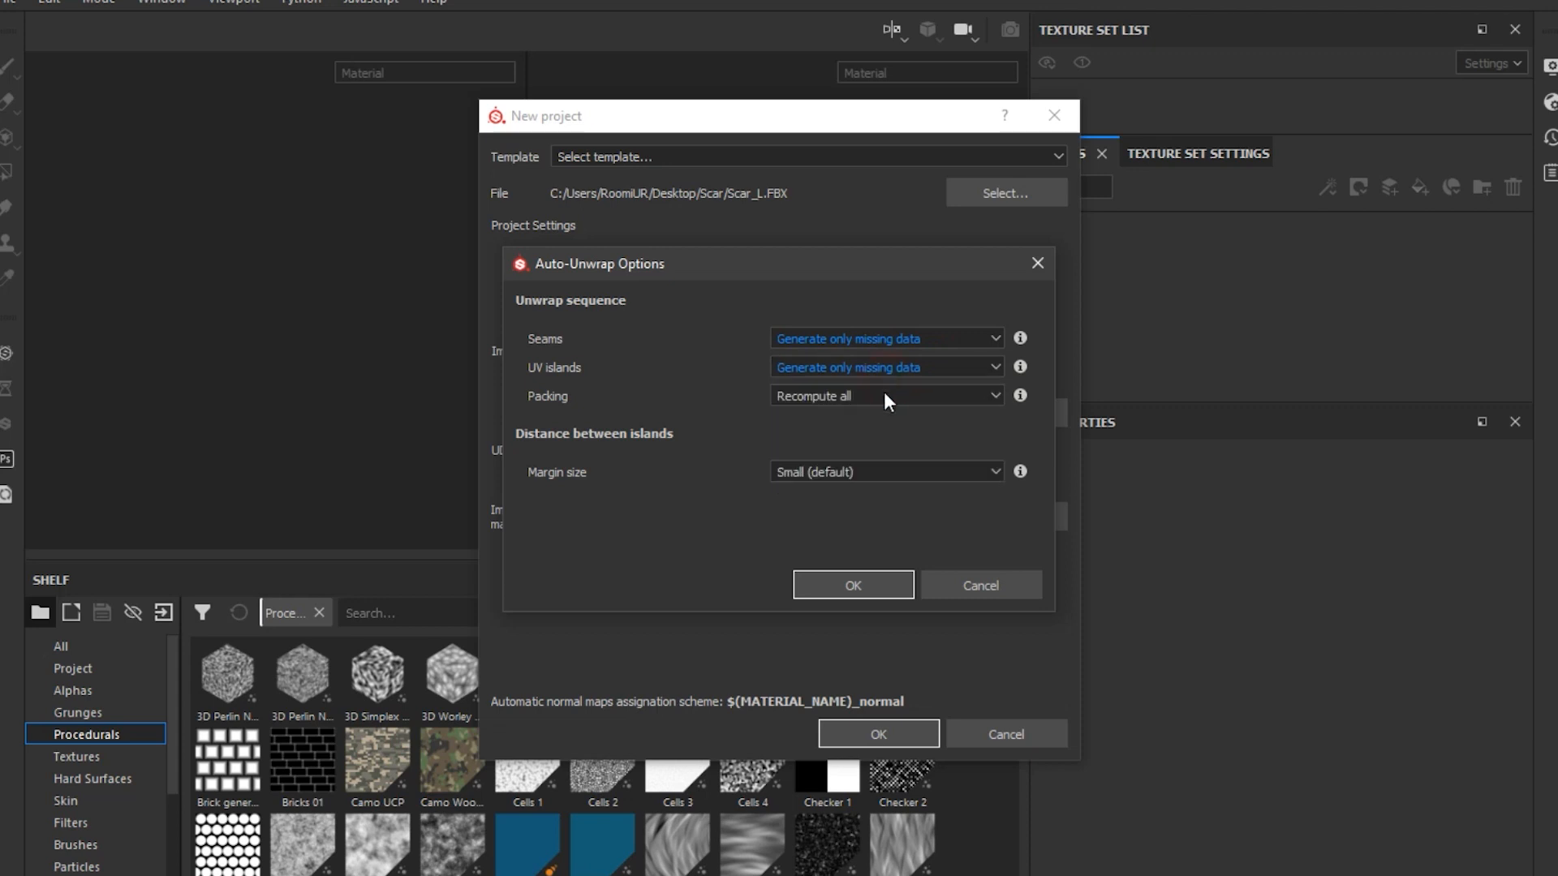
click(881, 397)
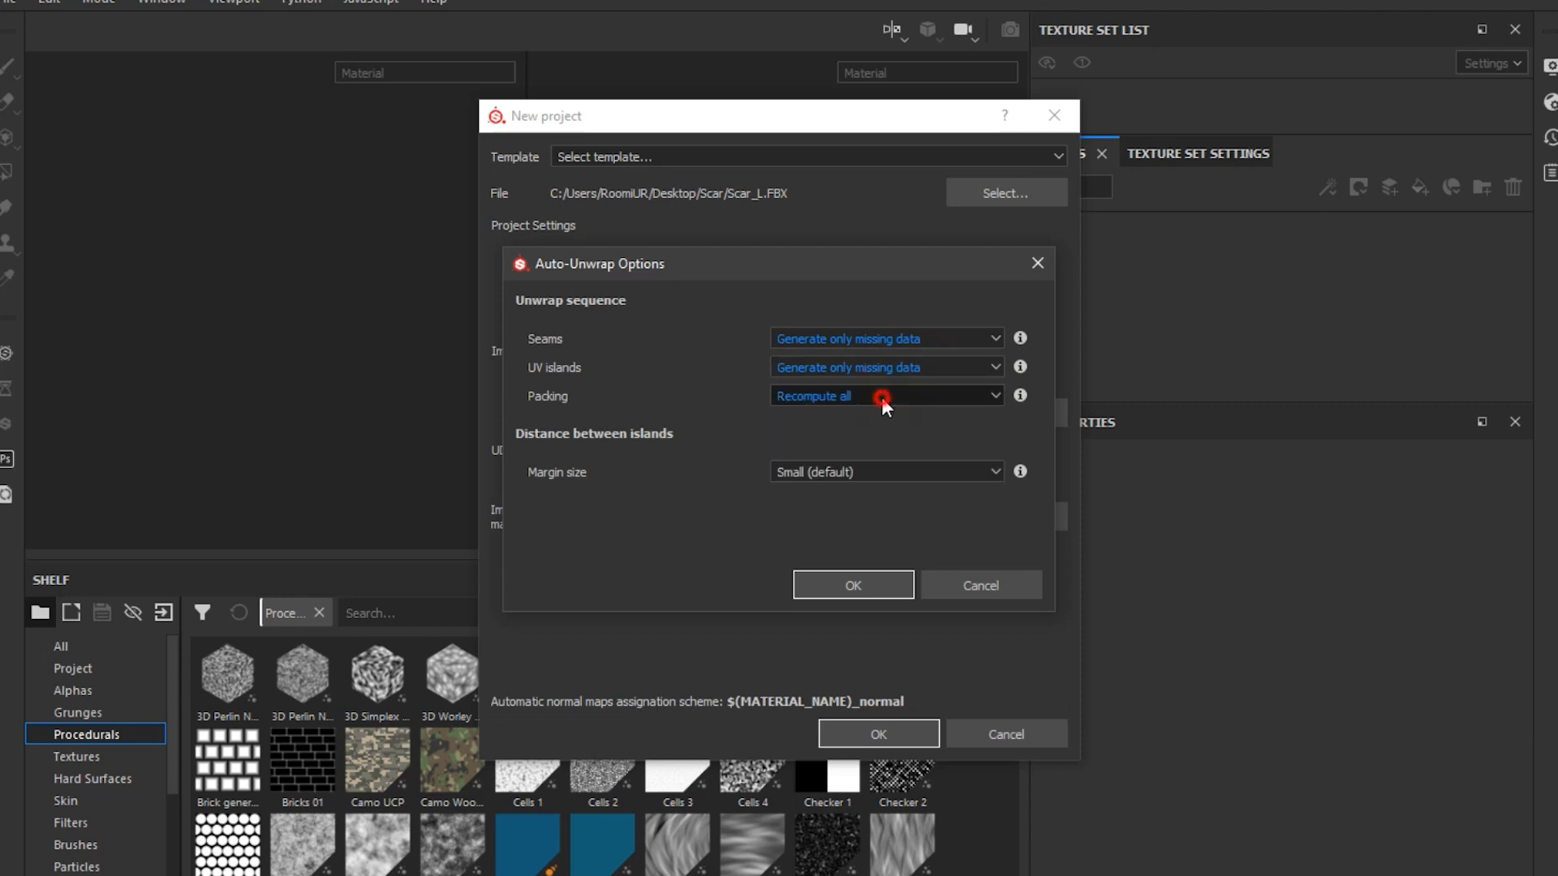
click(726, 408)
Check the auto-unwrap margin size choices and the explanation of the setting
click(812, 463)
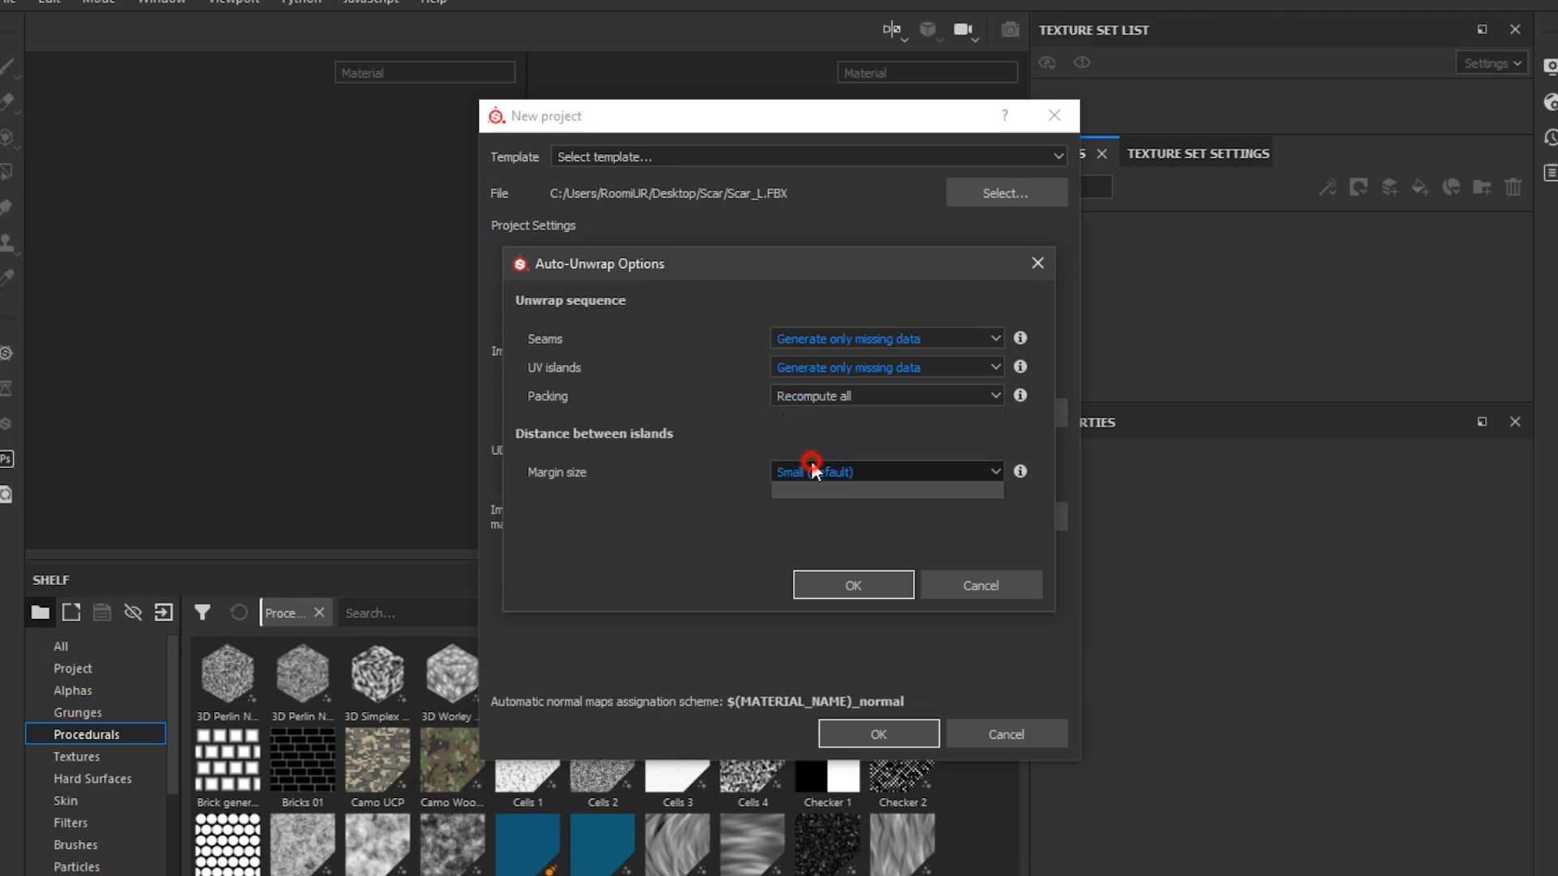
click(811, 463)
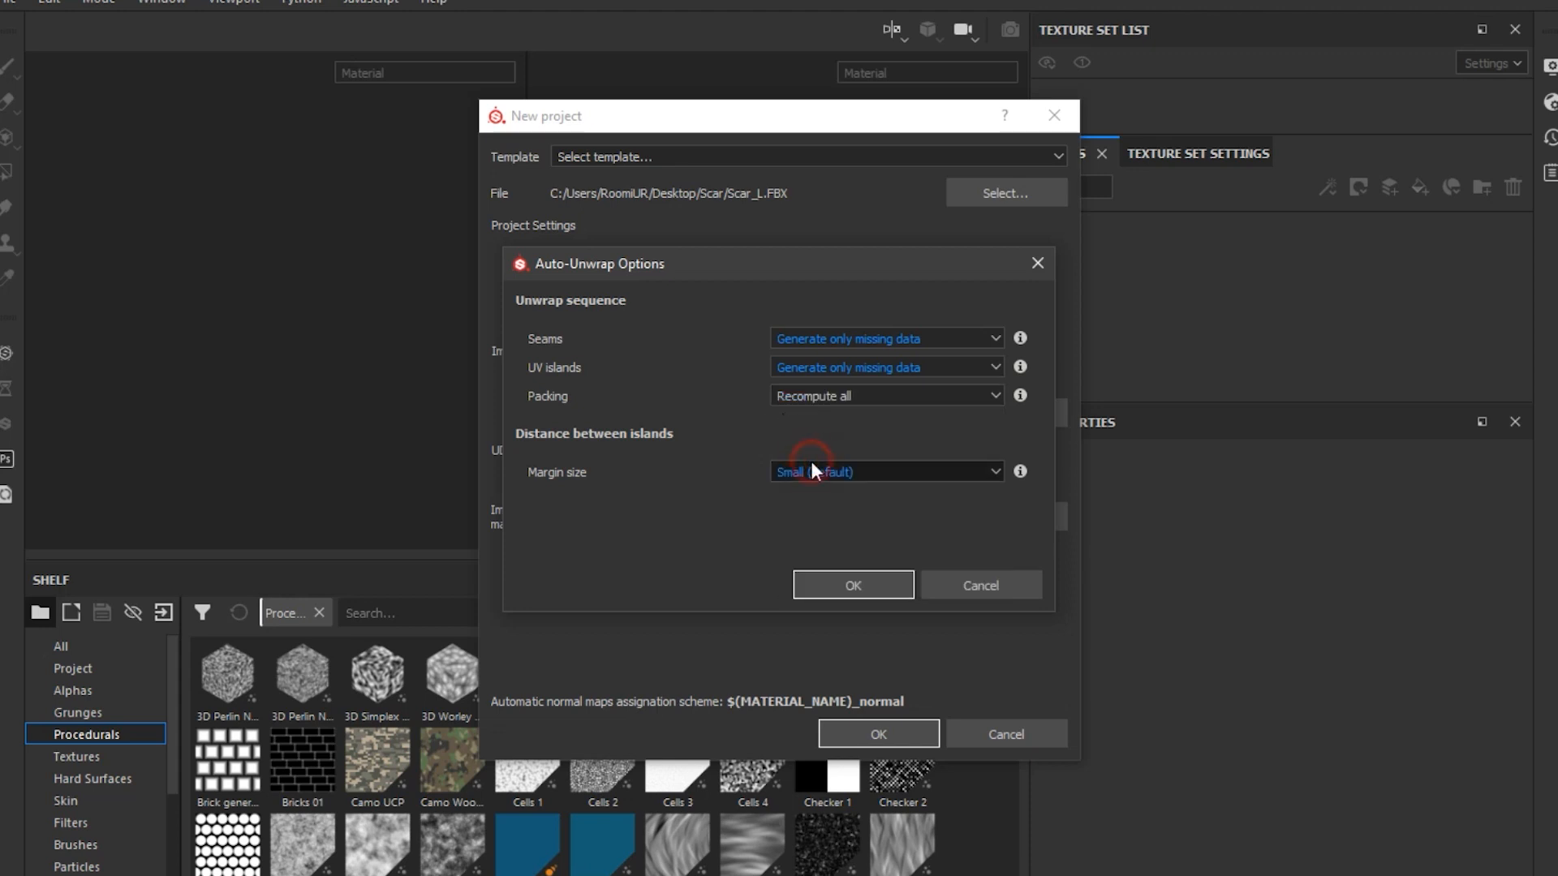
mouse_move(1022, 471)
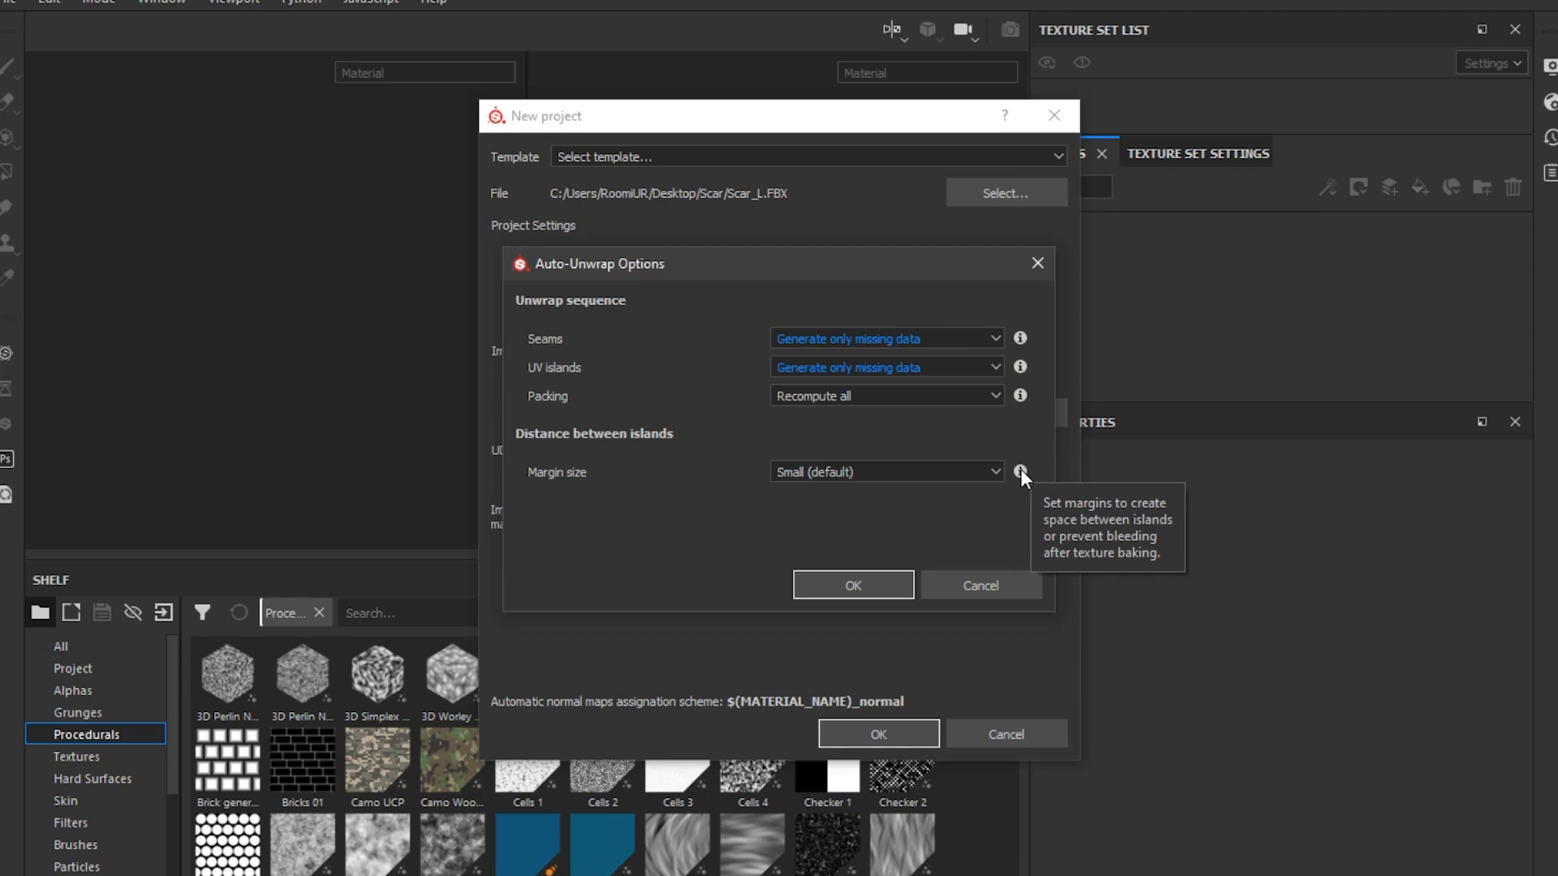
click(920, 479)
click(920, 480)
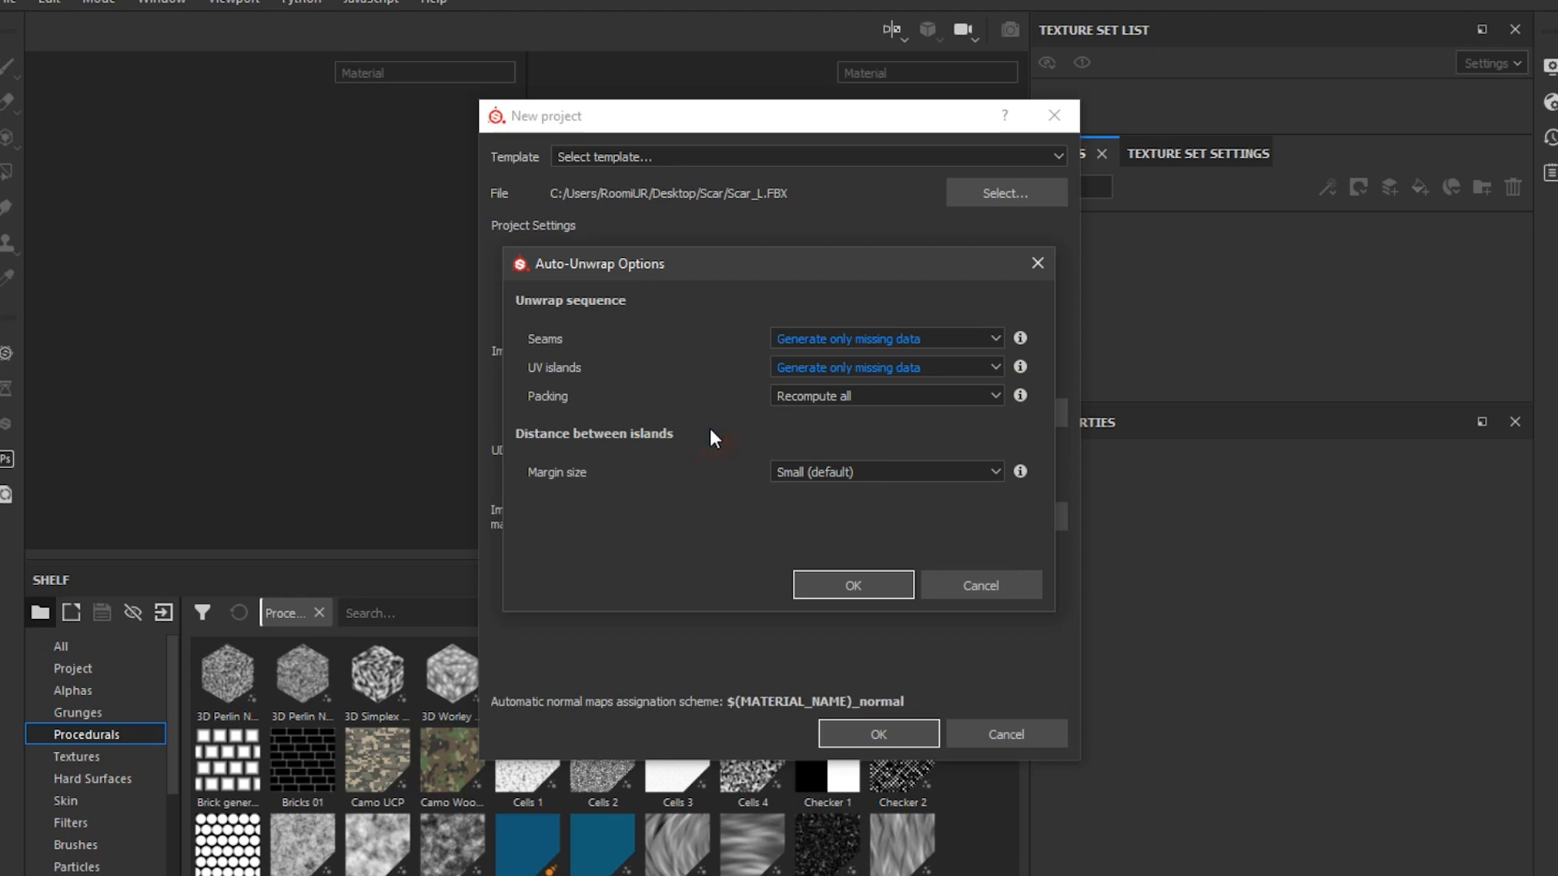
Set the auto-unwrap seams back to Recompute all and create the project
click(822, 369)
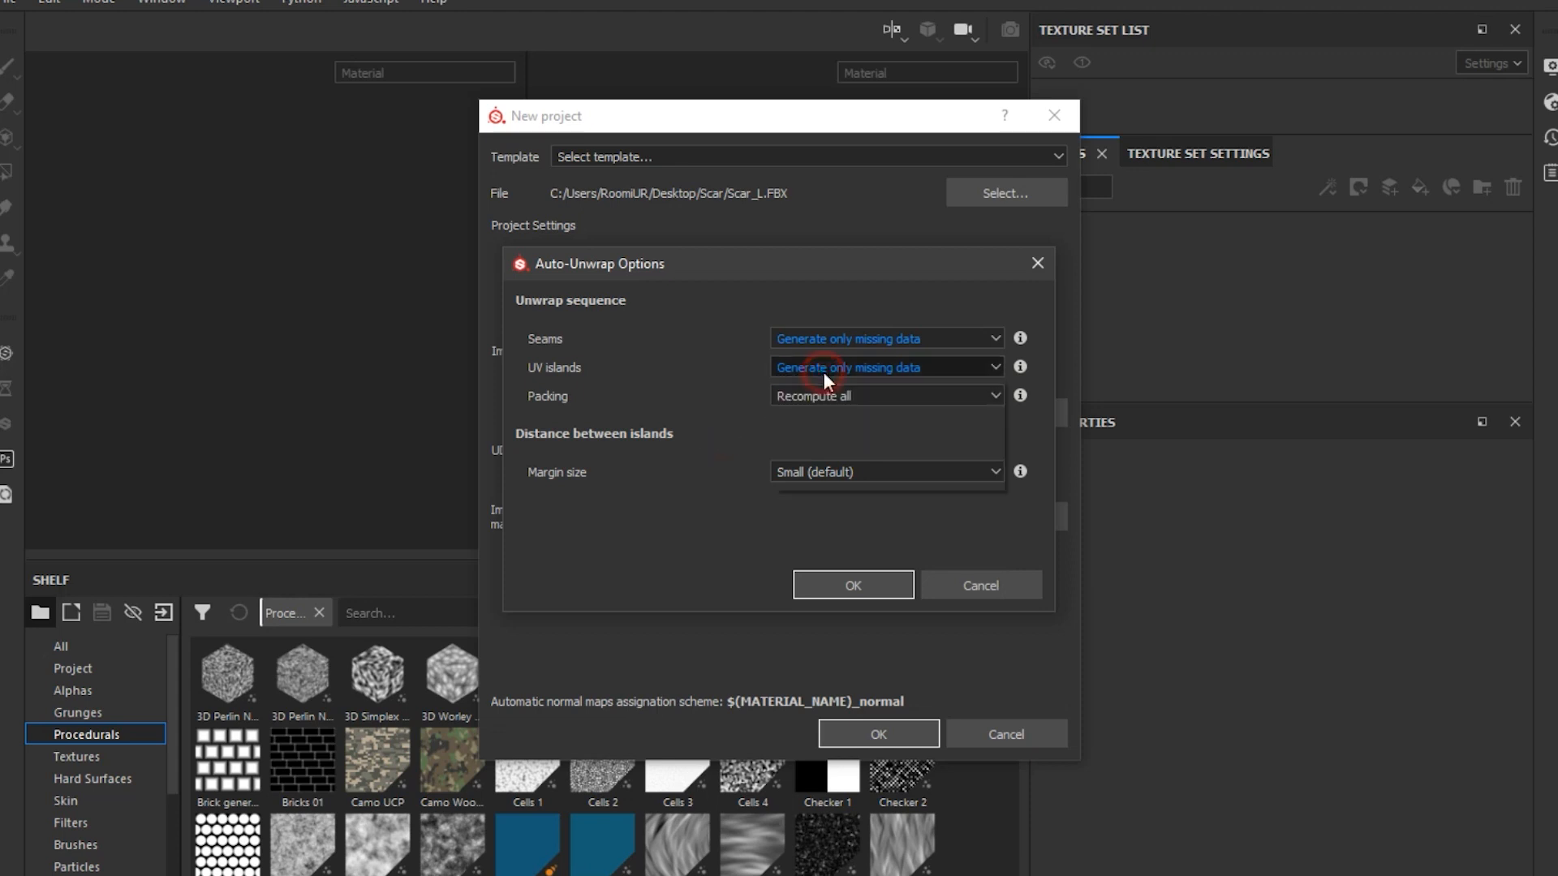
click(798, 402)
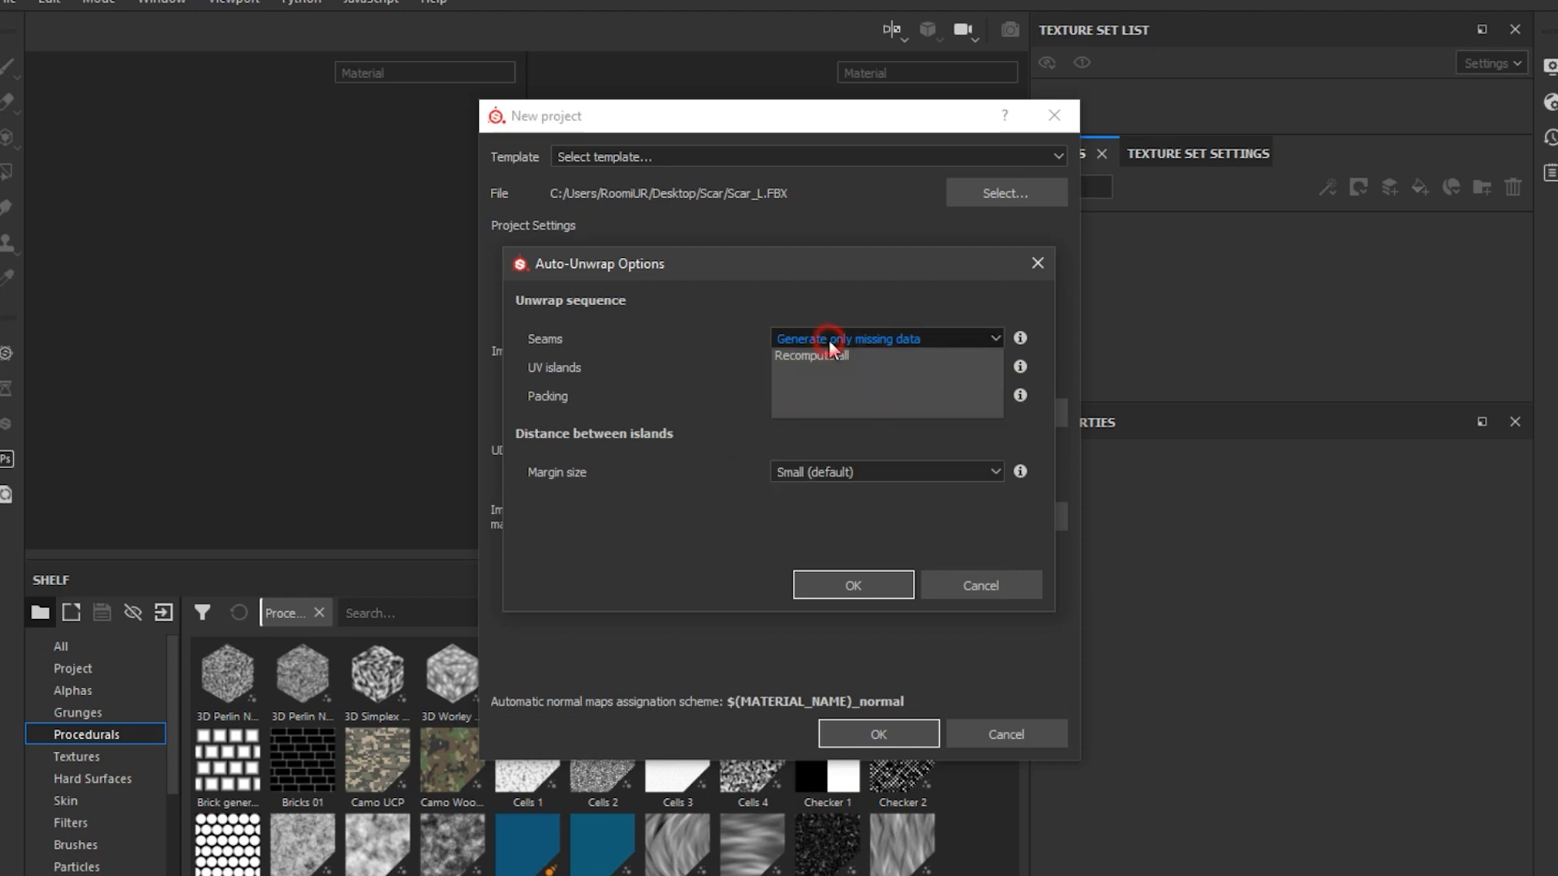
click(817, 338)
click(814, 373)
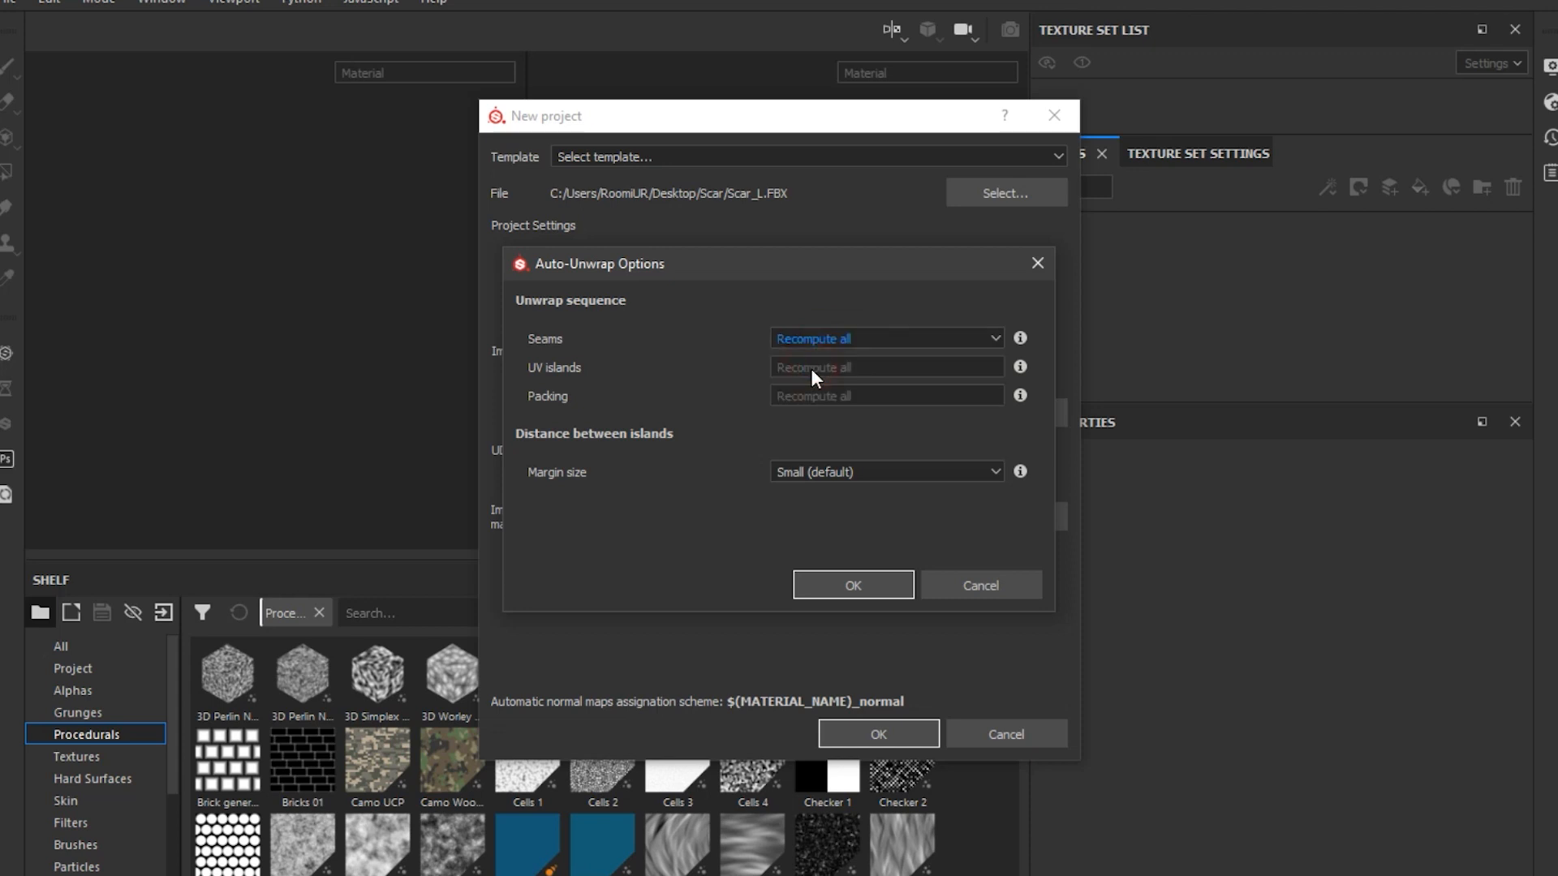
click(855, 576)
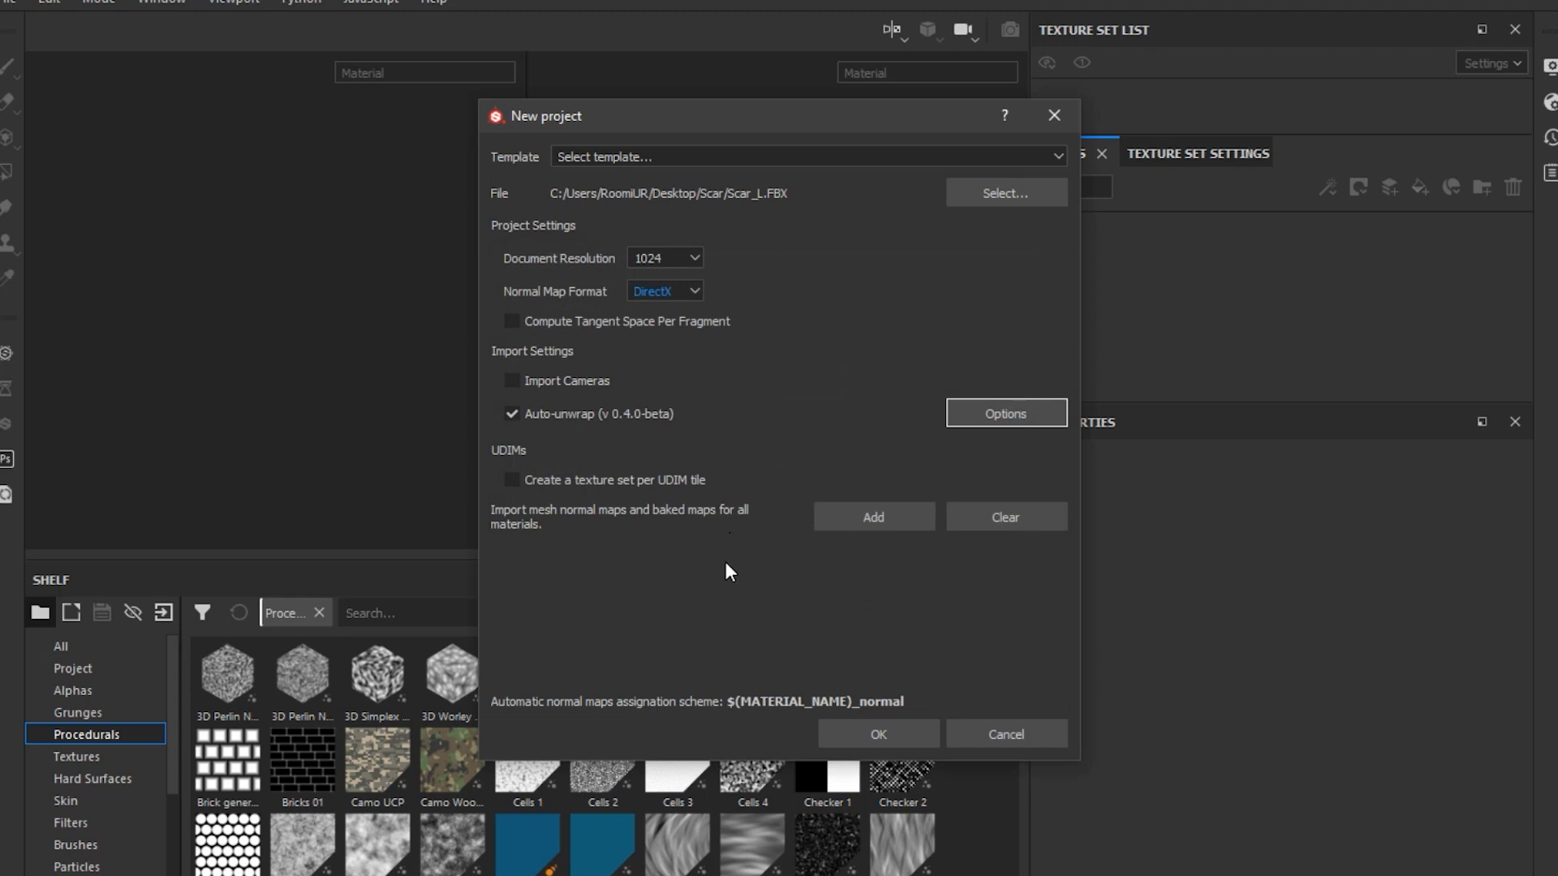
click(835, 734)
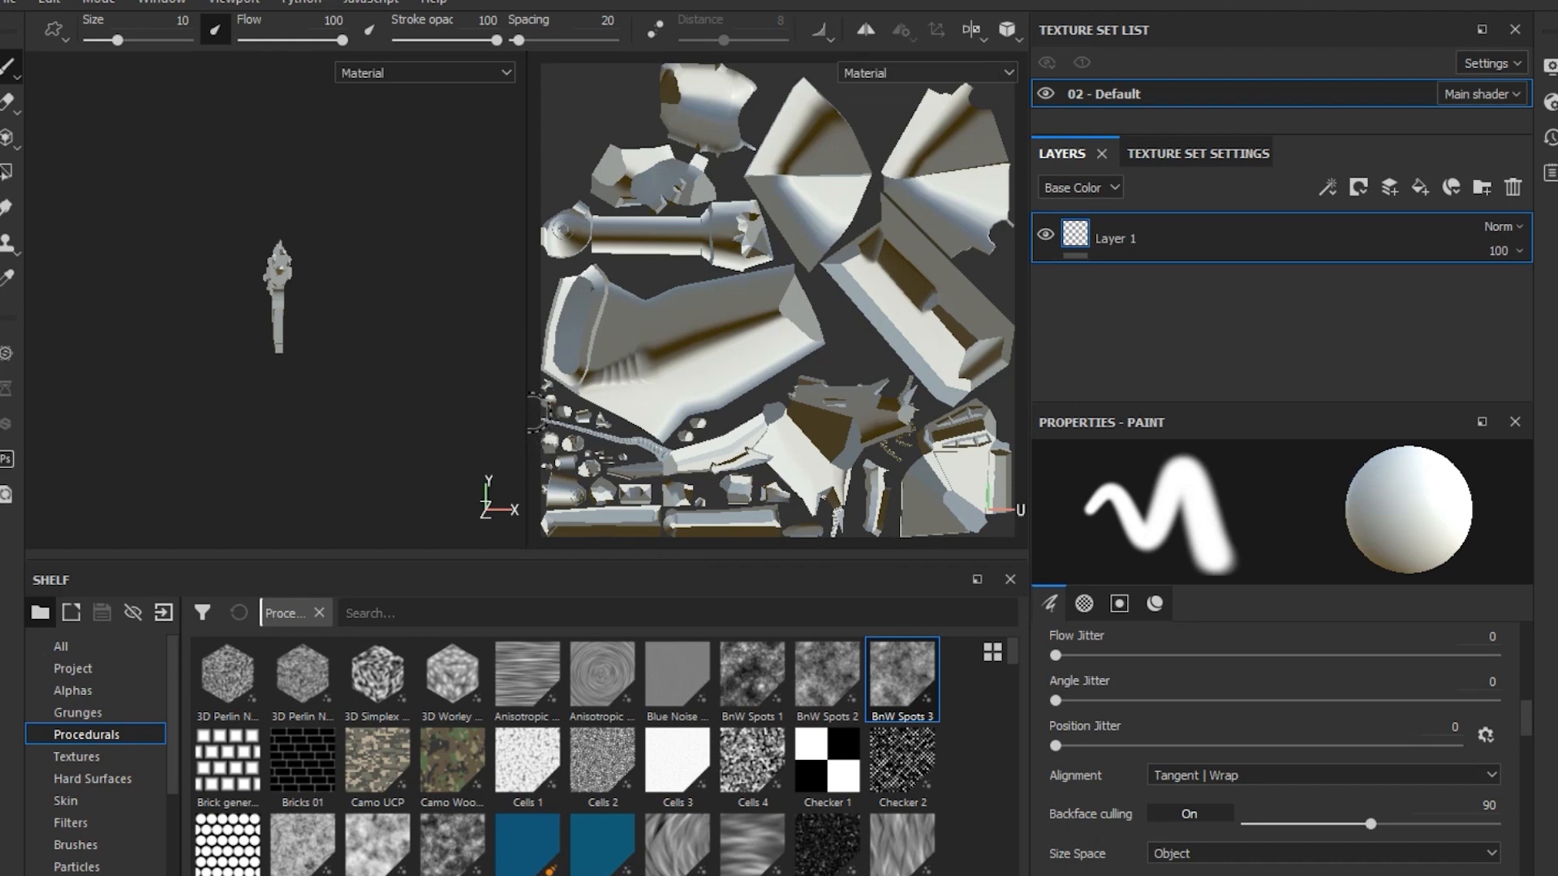
Widen the 3D view, show the rifle from the side and rotate the environment lighting to brighten it
drag(521, 411, 1182, 407)
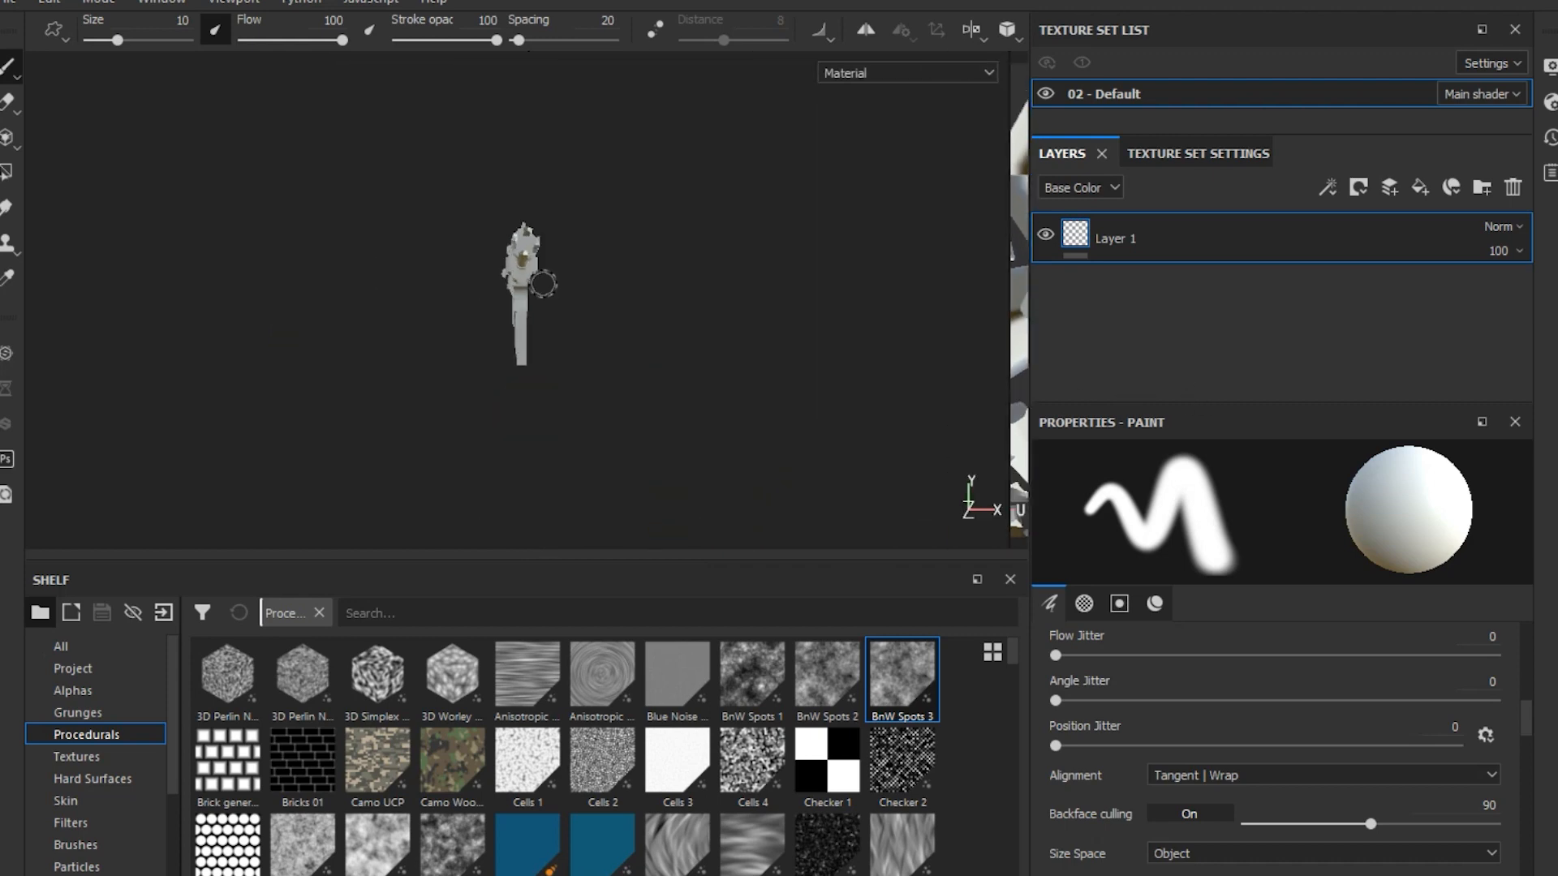
scroll(543, 284, up, 3)
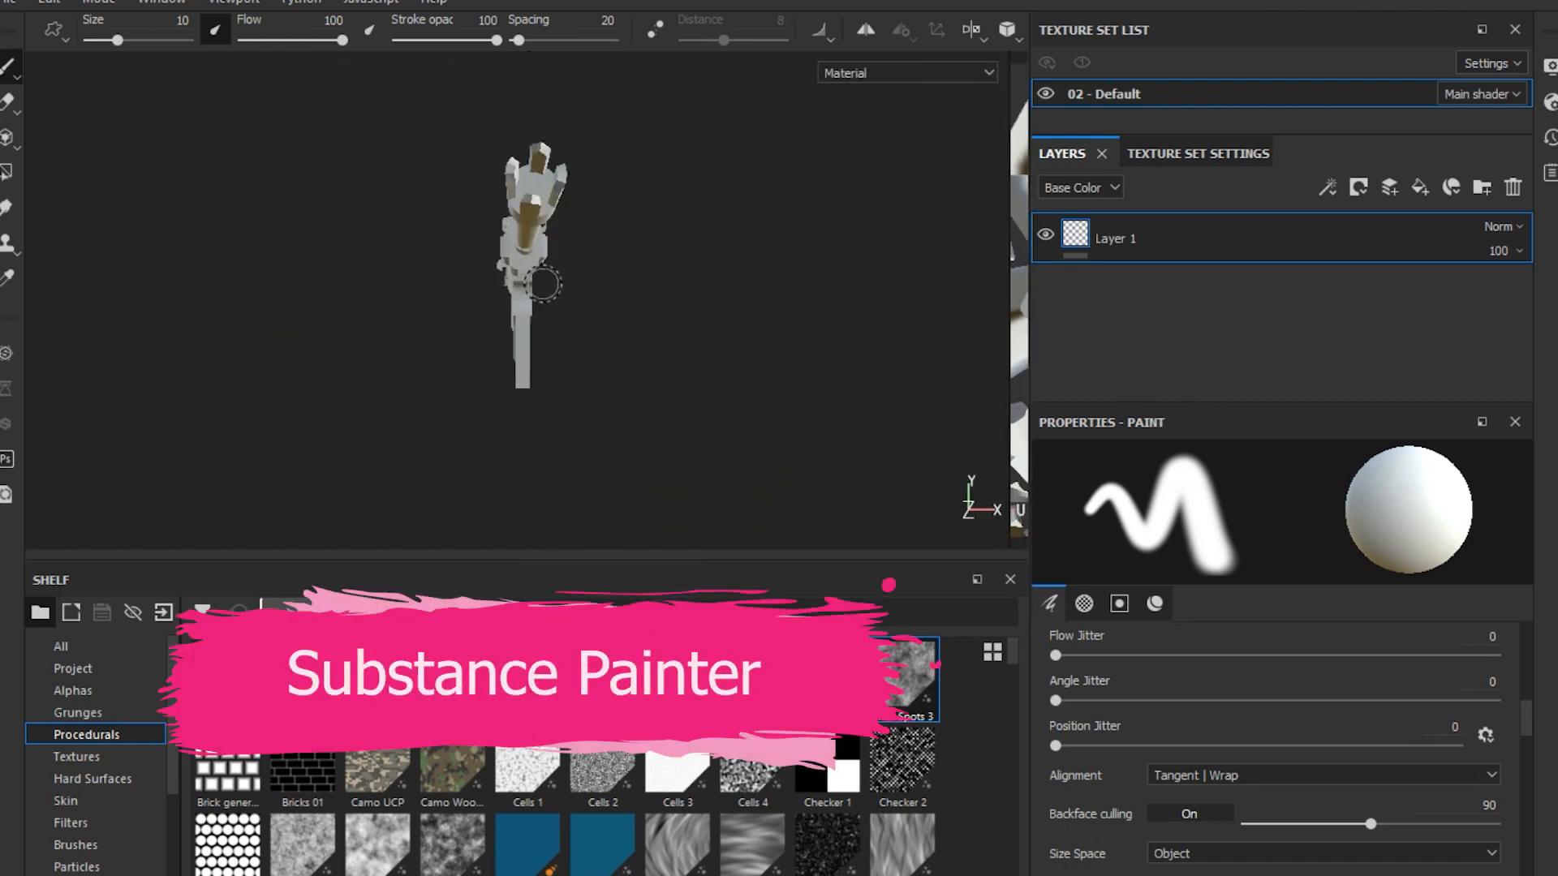
alt+drag(542, 284, 966, 293)
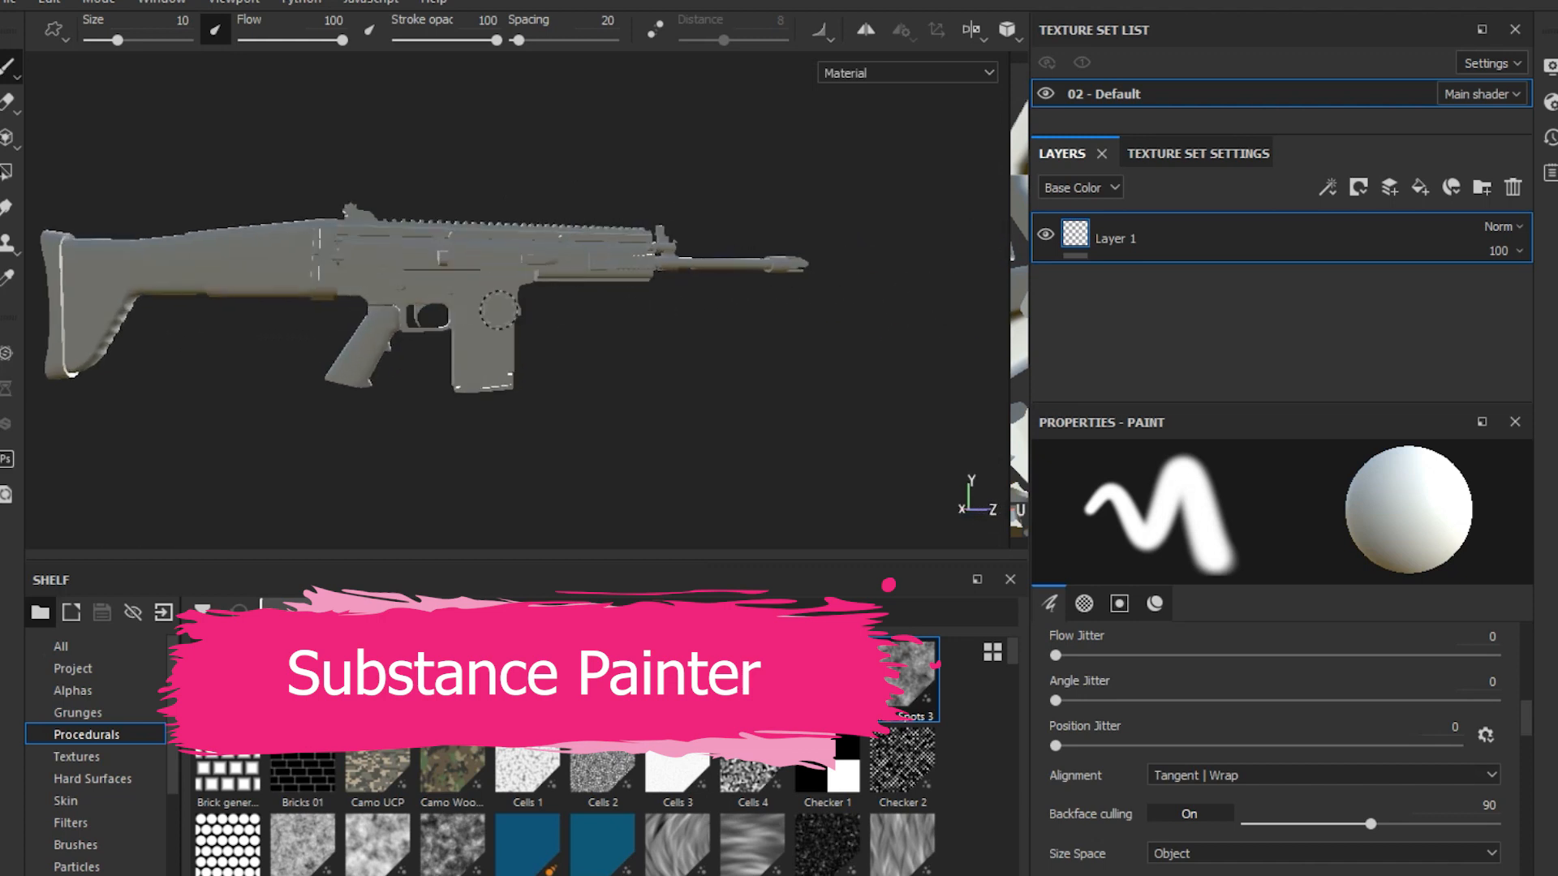
alt+drag(489, 324, 528, 333)
alt+middle_drag(527, 333, 641, 310)
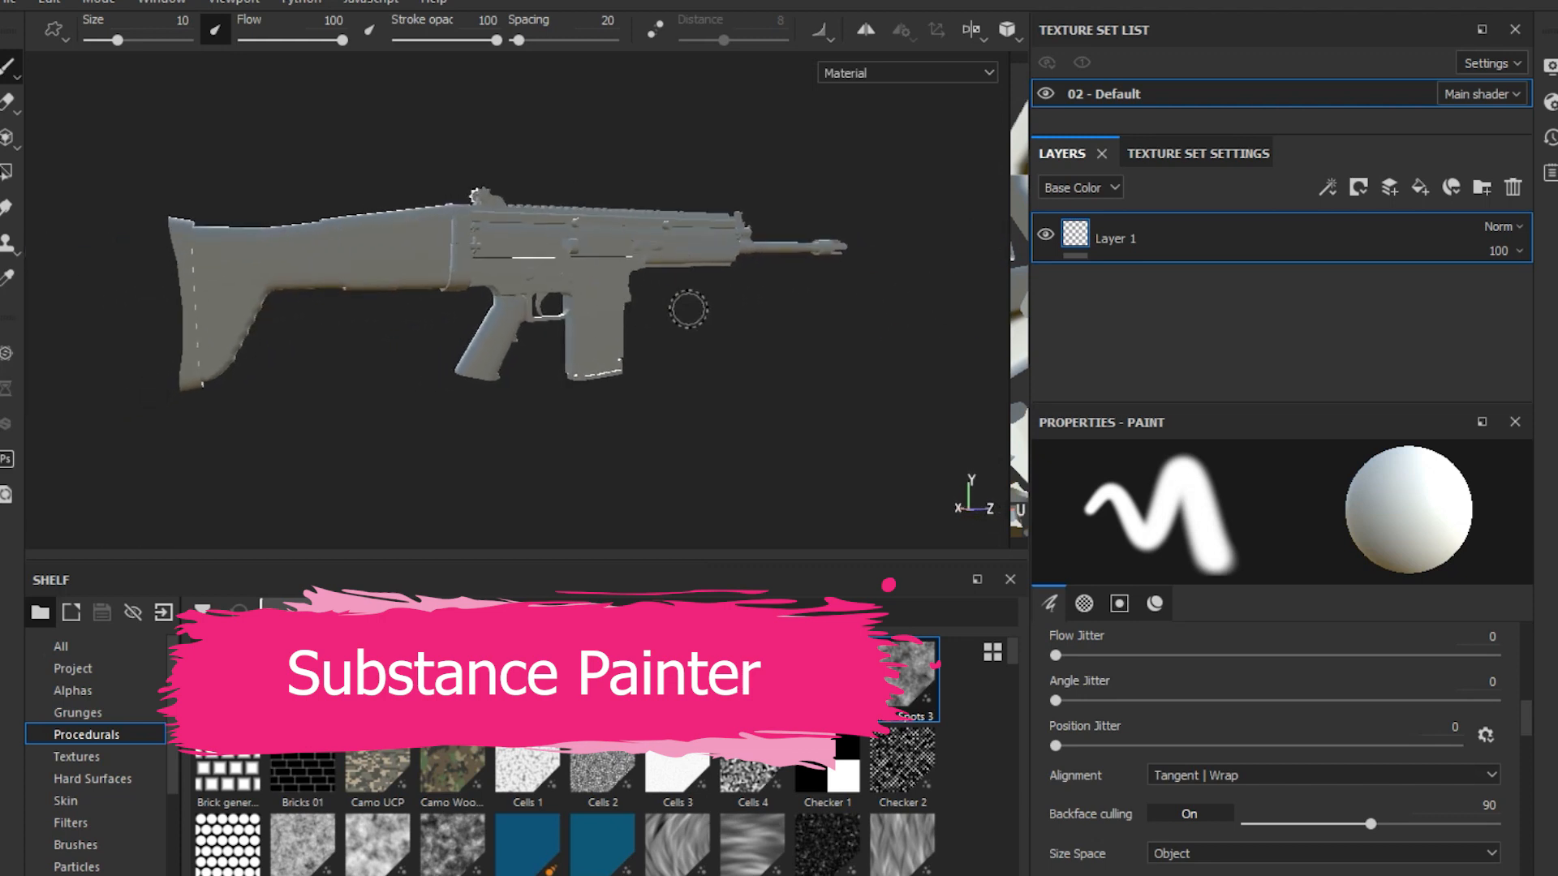
shift+right_drag(686, 306, 570, 311)
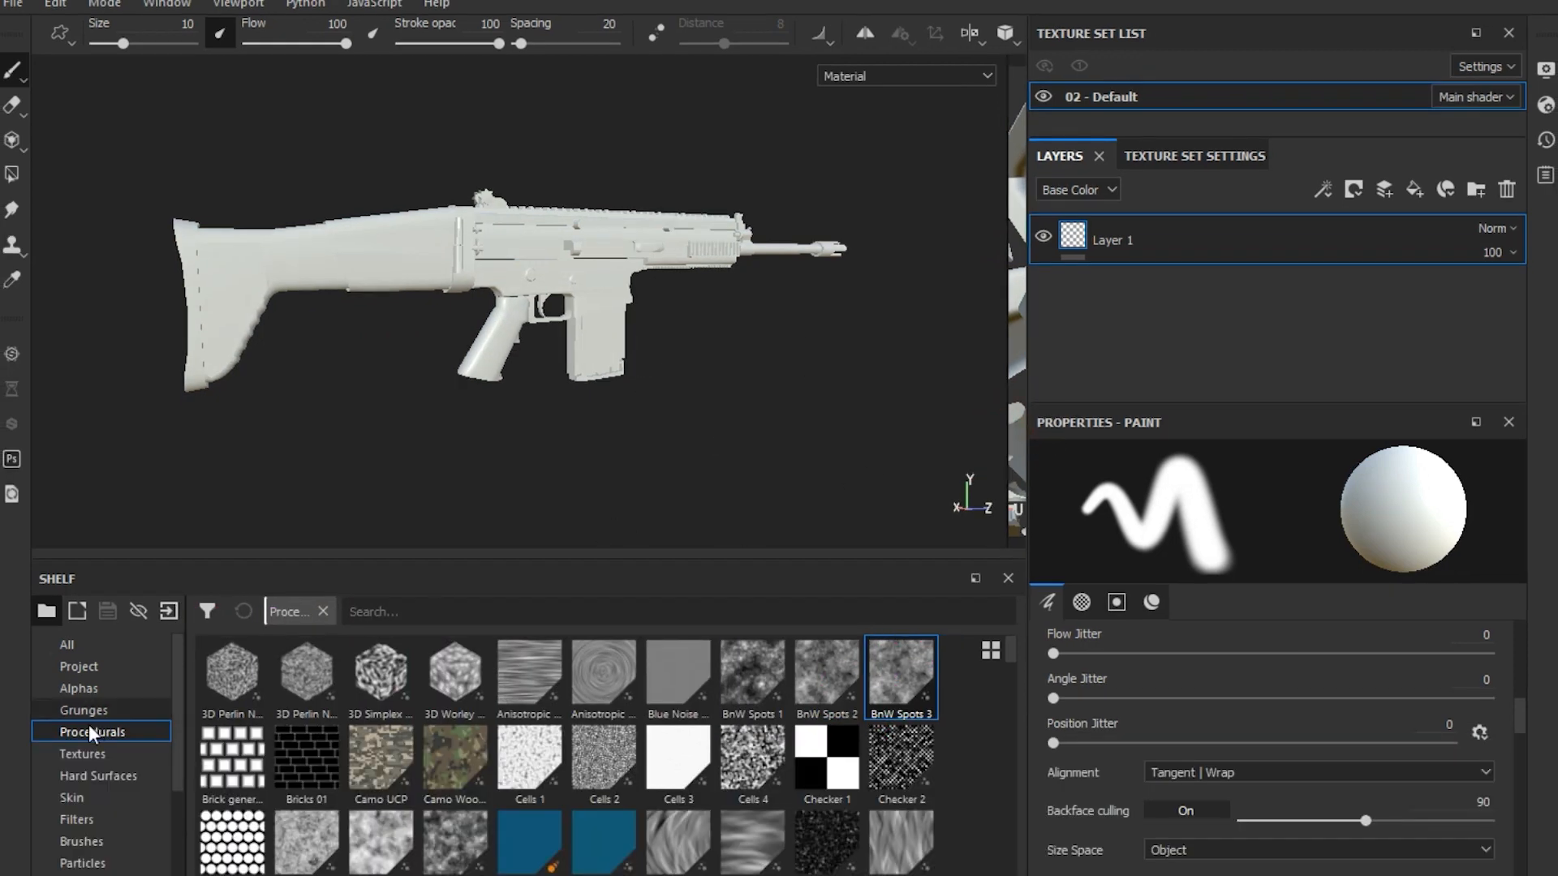
Show the texture set settings with more room for the mesh maps section and check the UV padding choices
click(1186, 155)
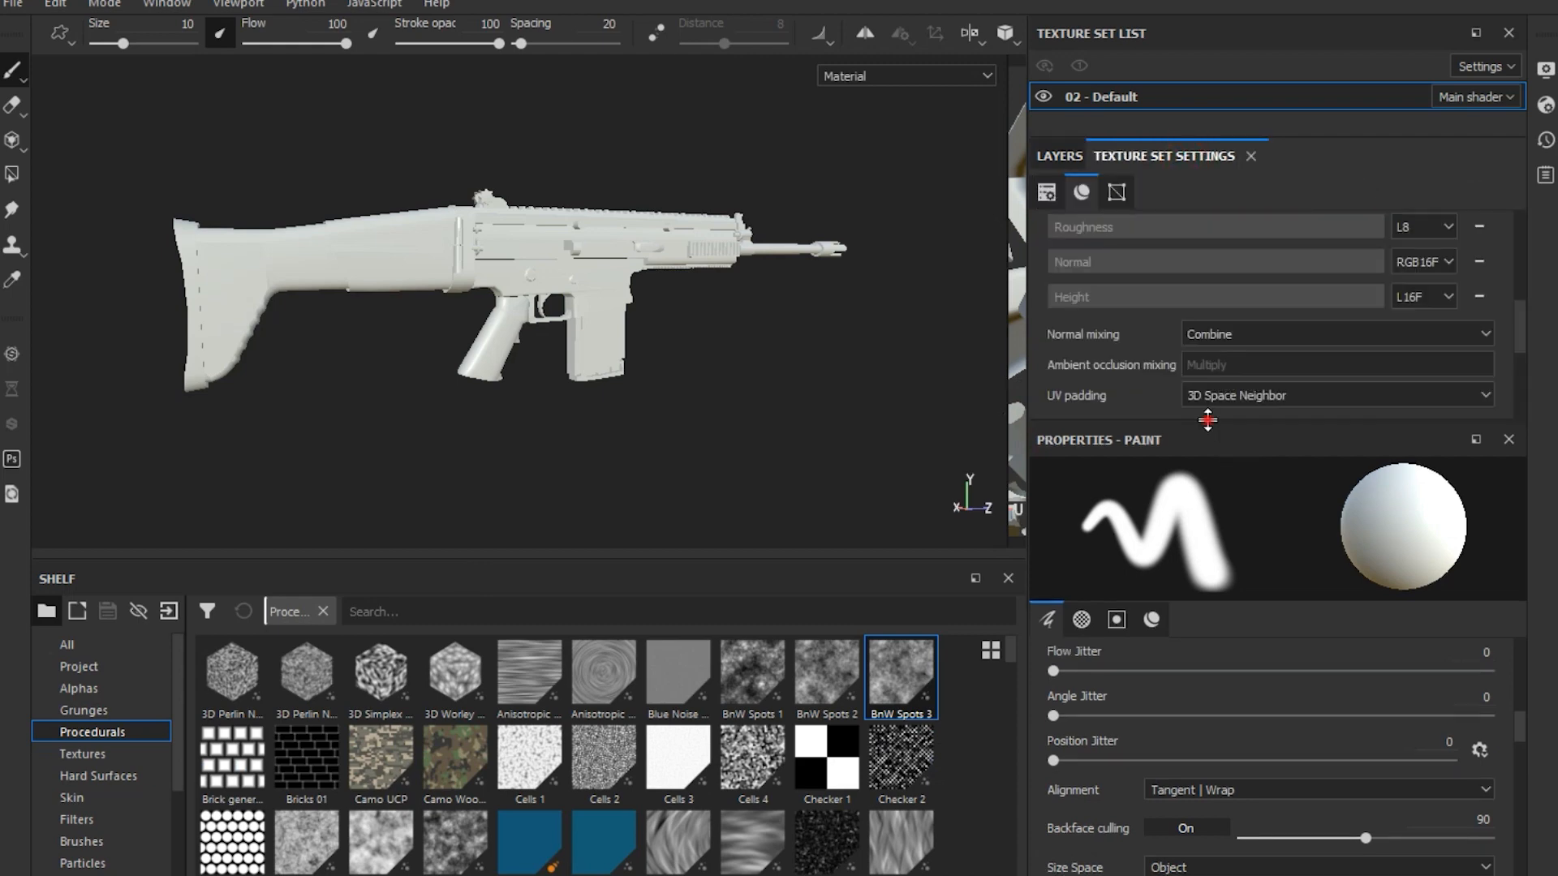
mouse_move(1209, 421)
mouse_down()
mouse_move(1168, 593)
mouse_move(1141, 596)
mouse_up()
click(1238, 394)
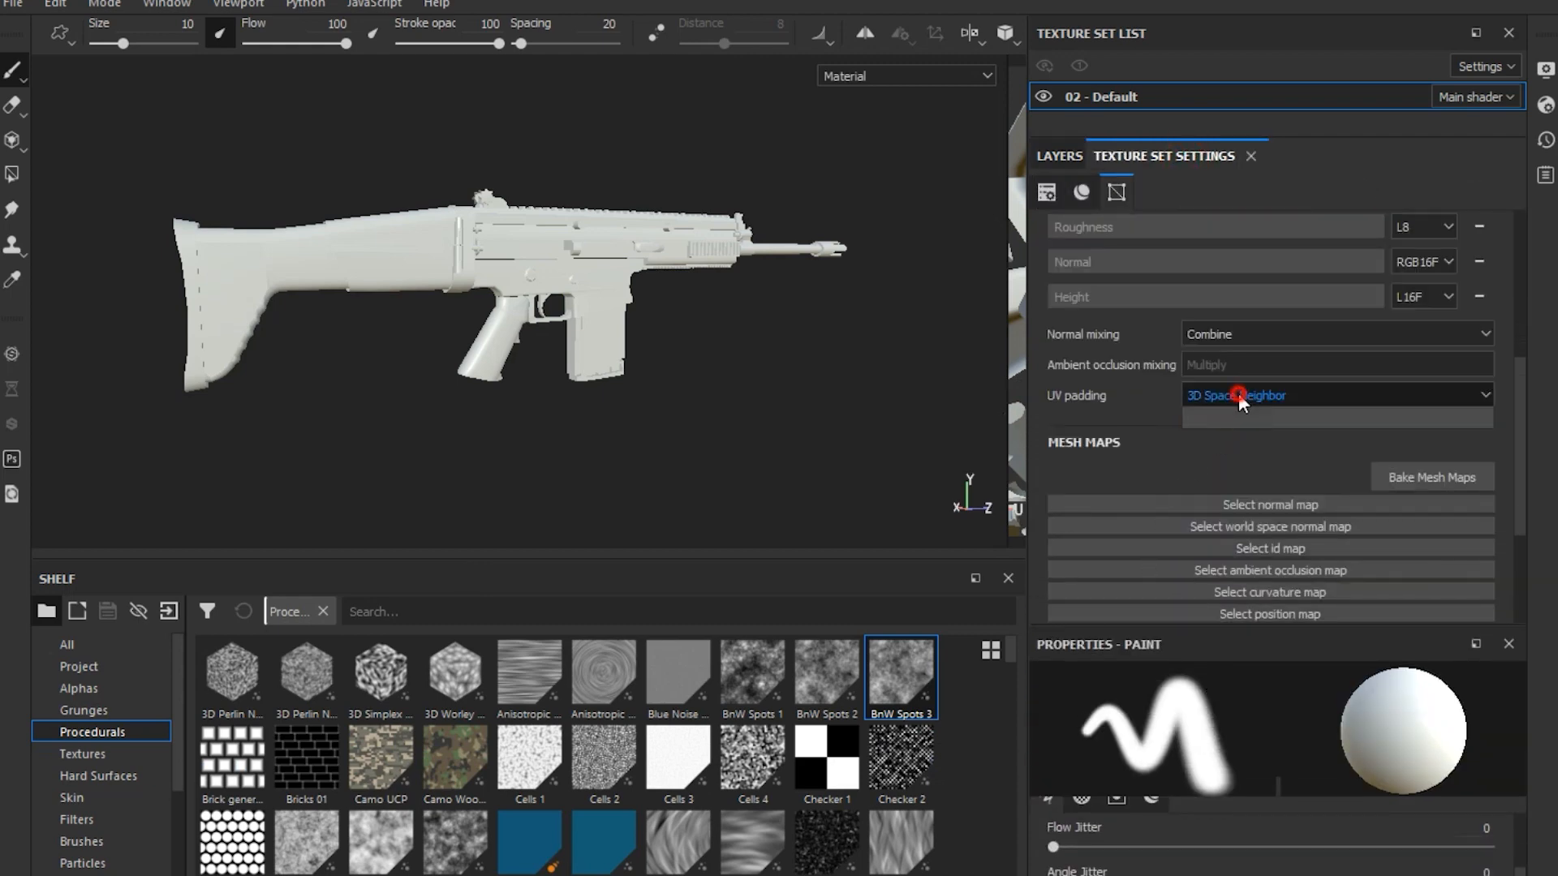
click(1238, 393)
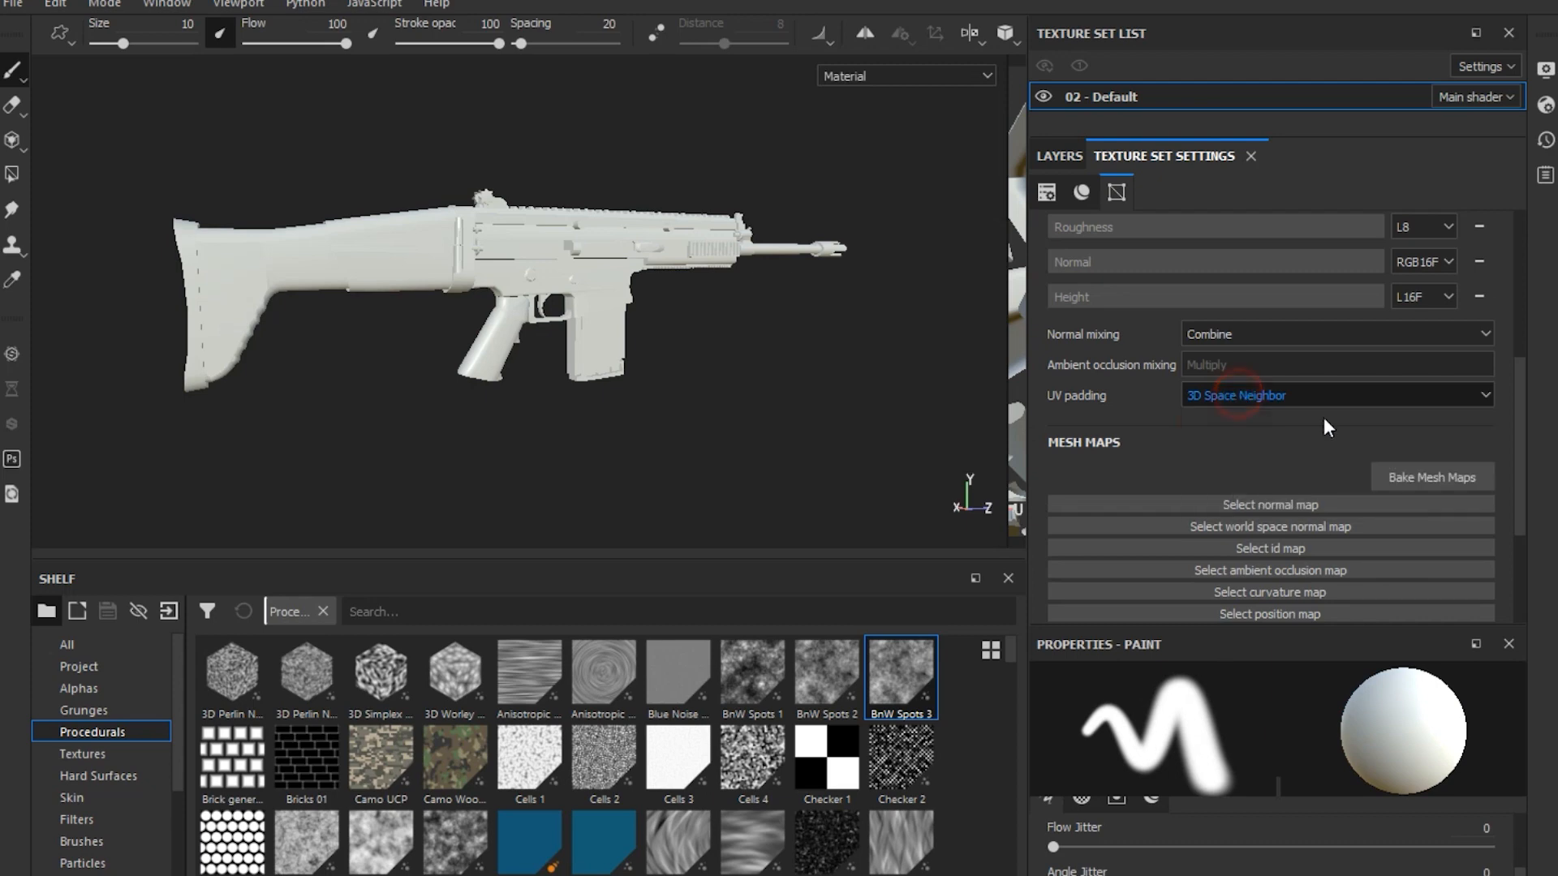
Open mesh map baking, set the output size to 2048 and use the low poly mesh as the high poly mesh
click(1389, 471)
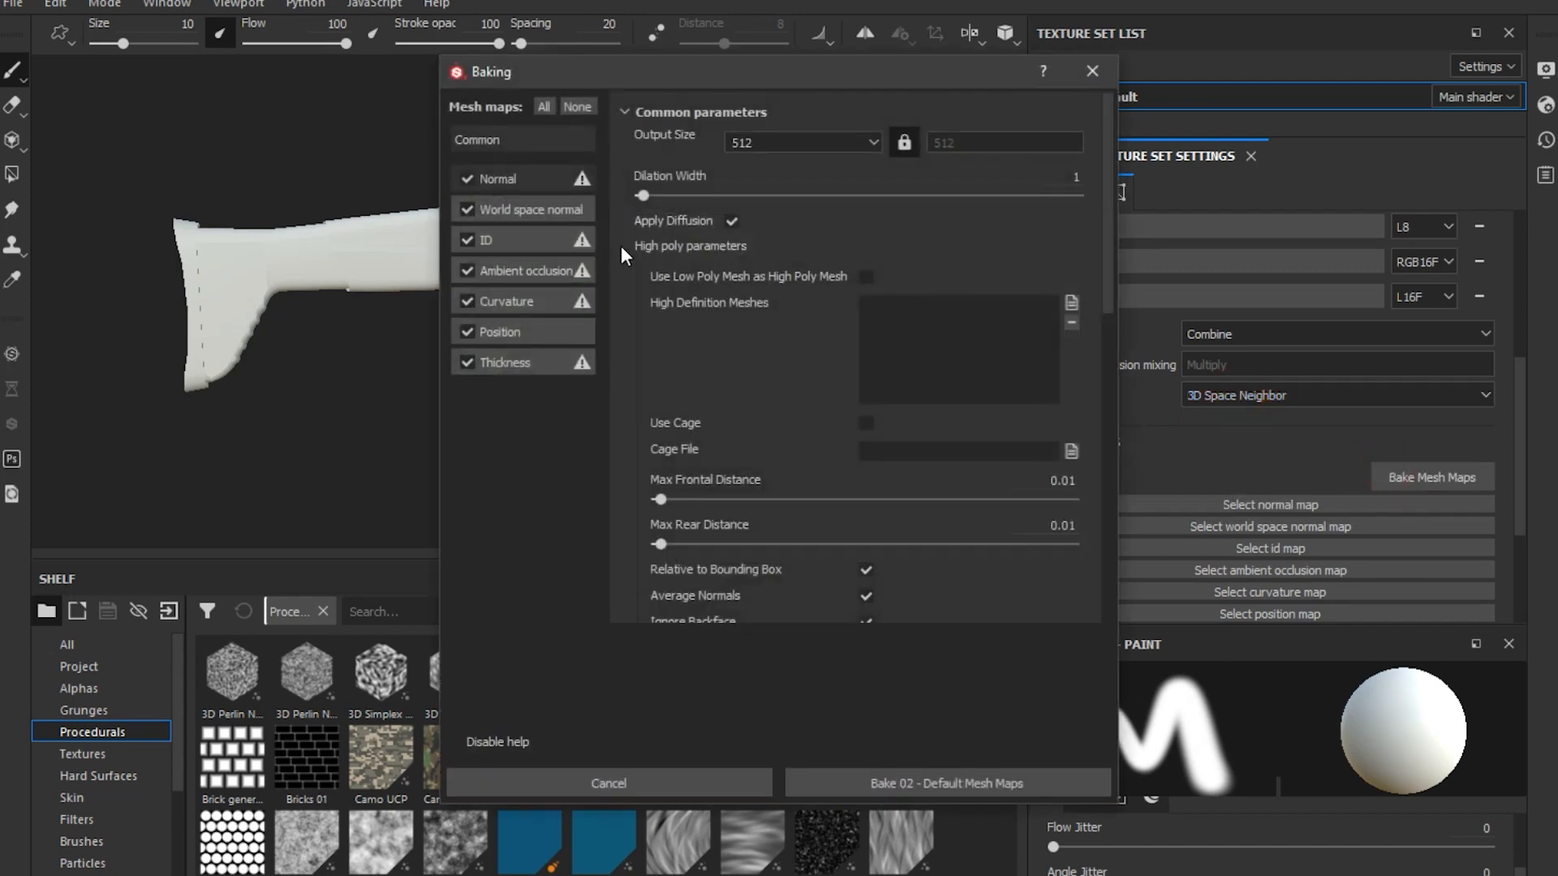
click(796, 147)
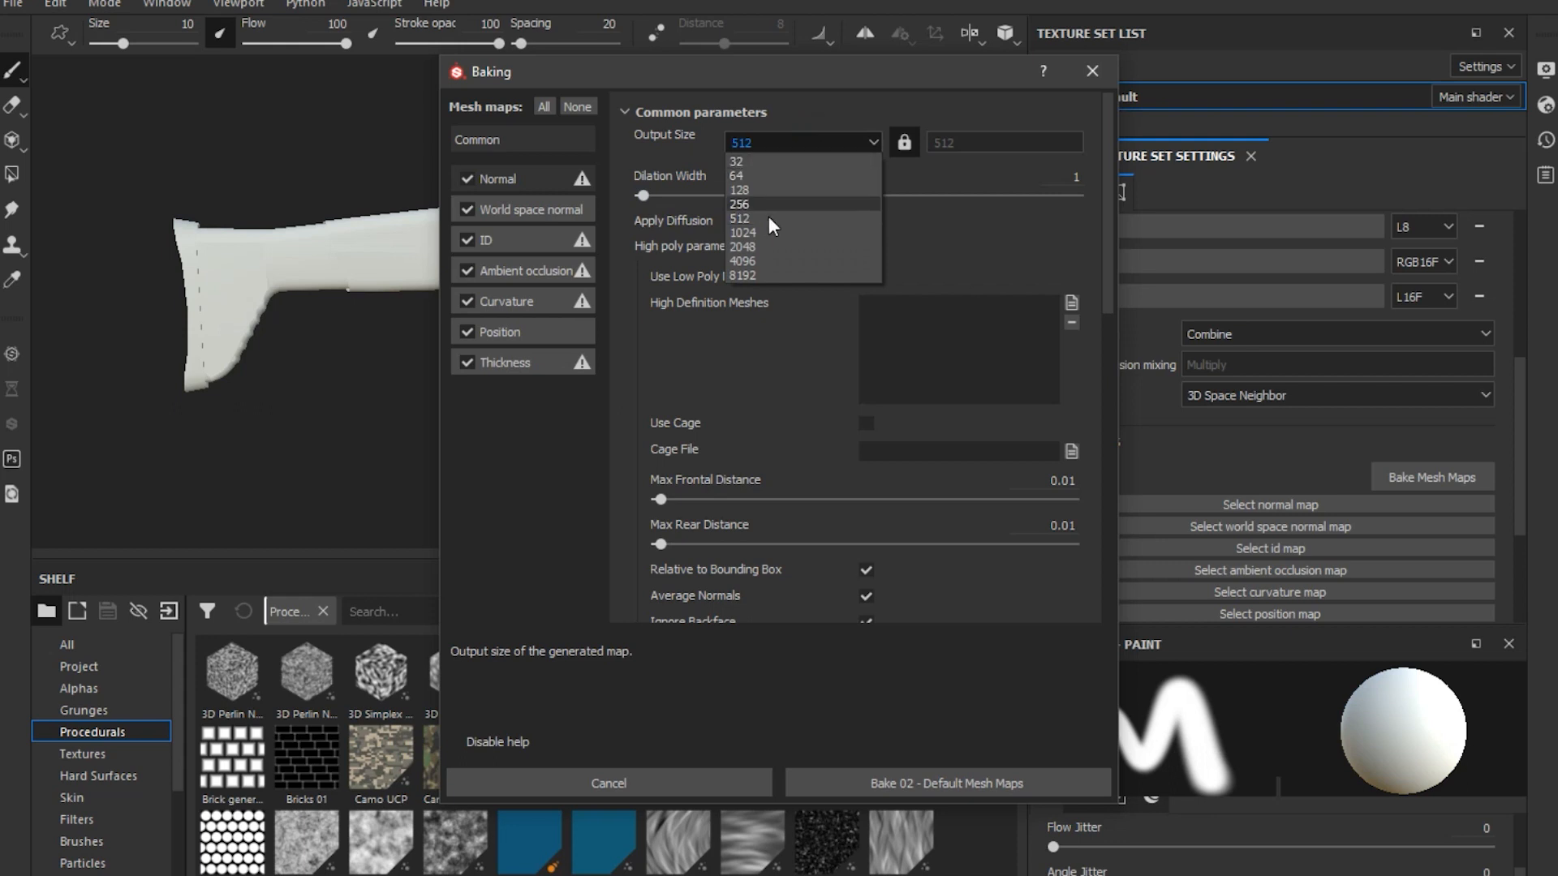
click(741, 247)
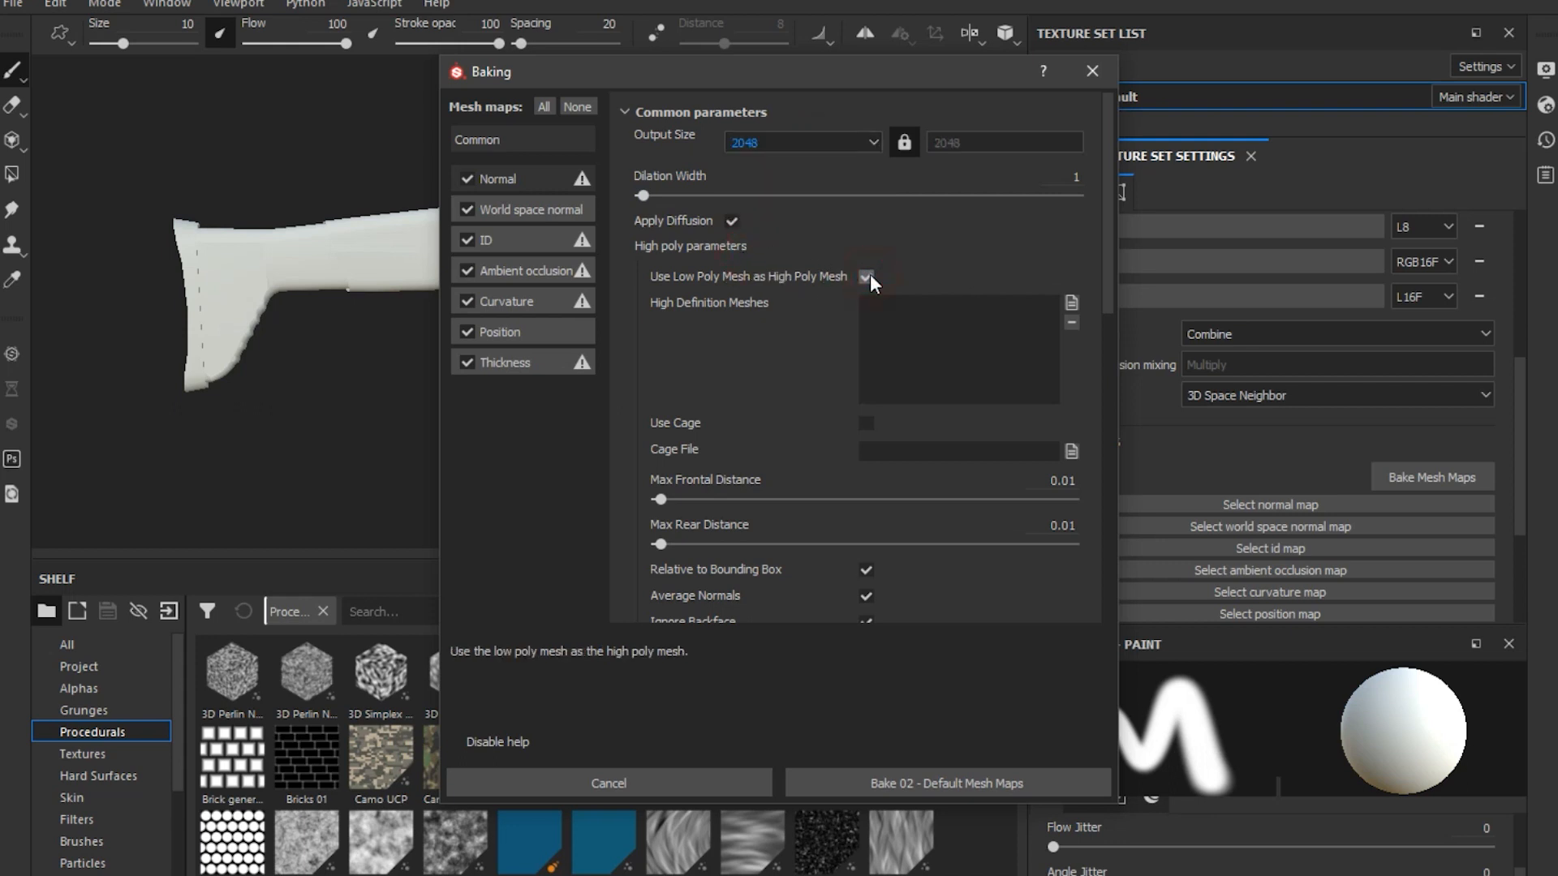
Check the common and ambient occlusion baker parameters and bake the mesh maps of the 02 - Default texture set
click(534, 267)
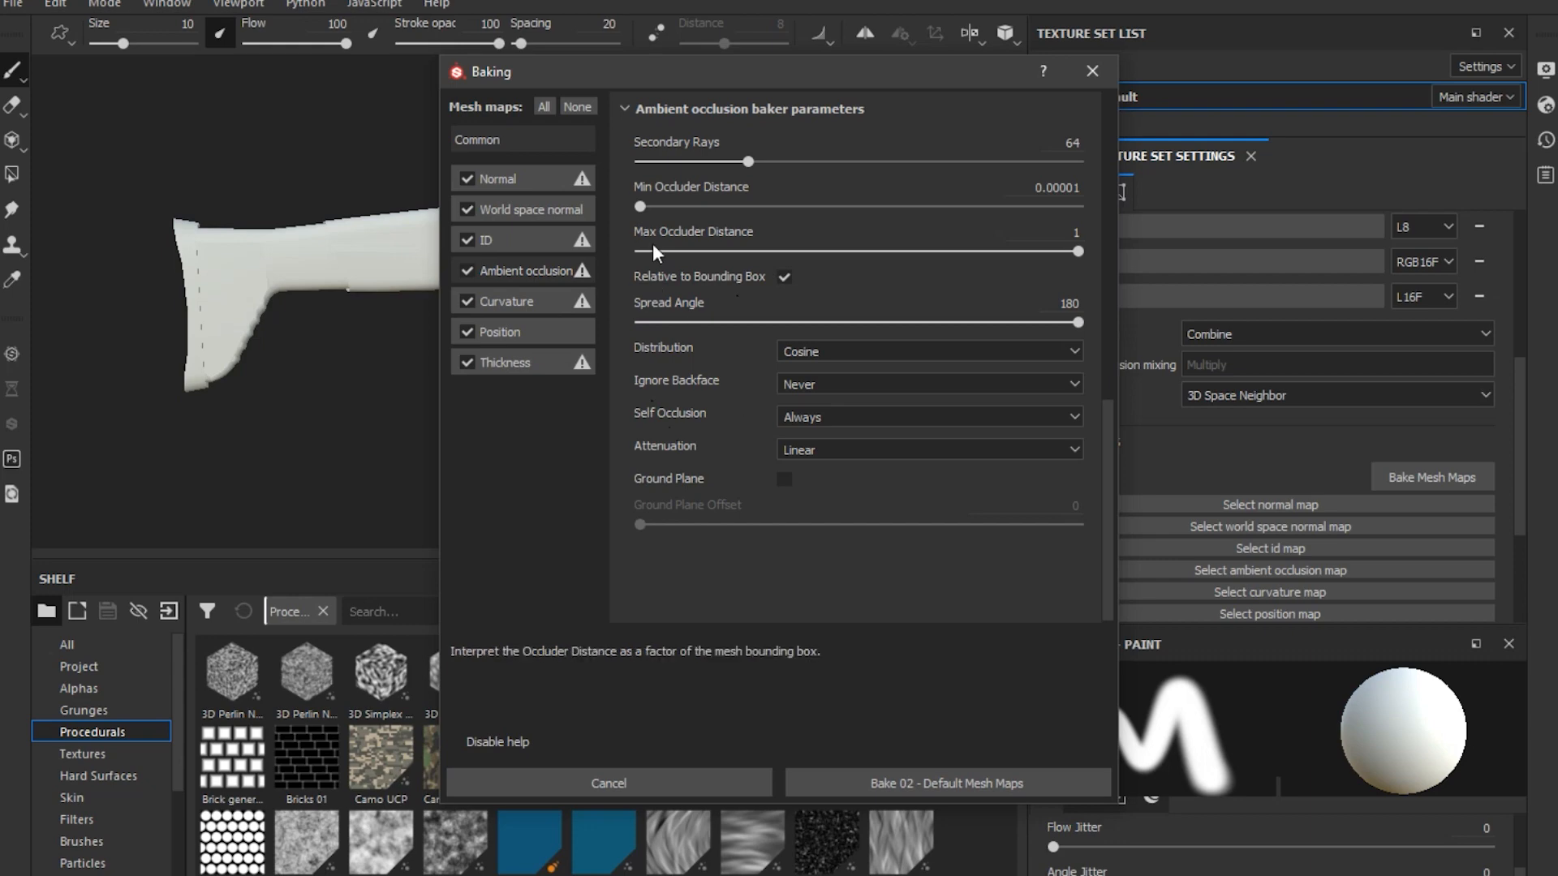
click(519, 146)
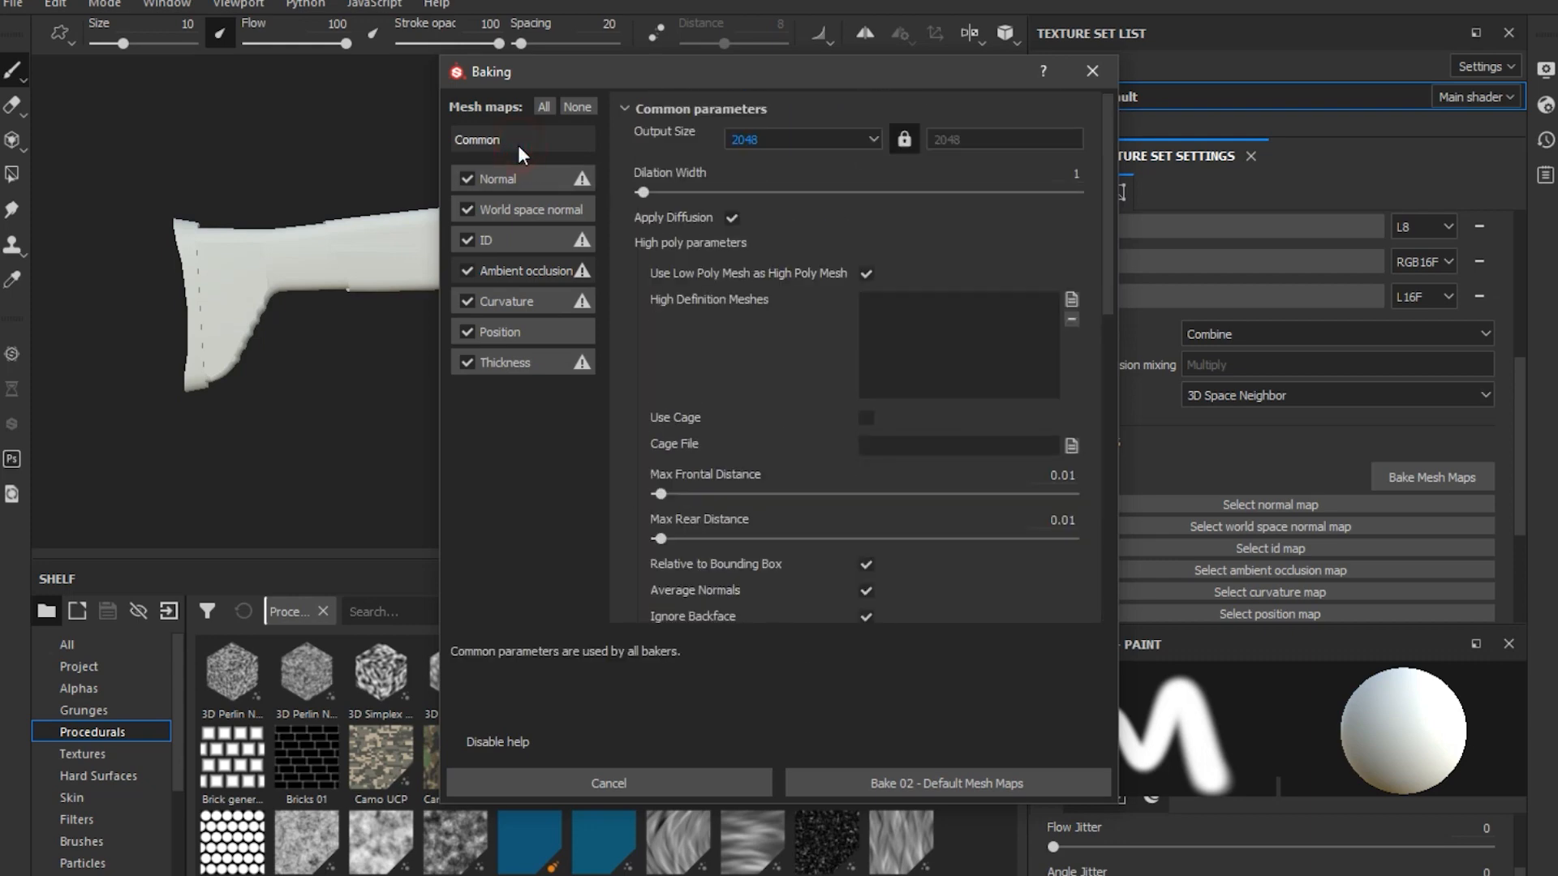
scroll(718, 461, down, 5)
scroll(718, 461, down, 4)
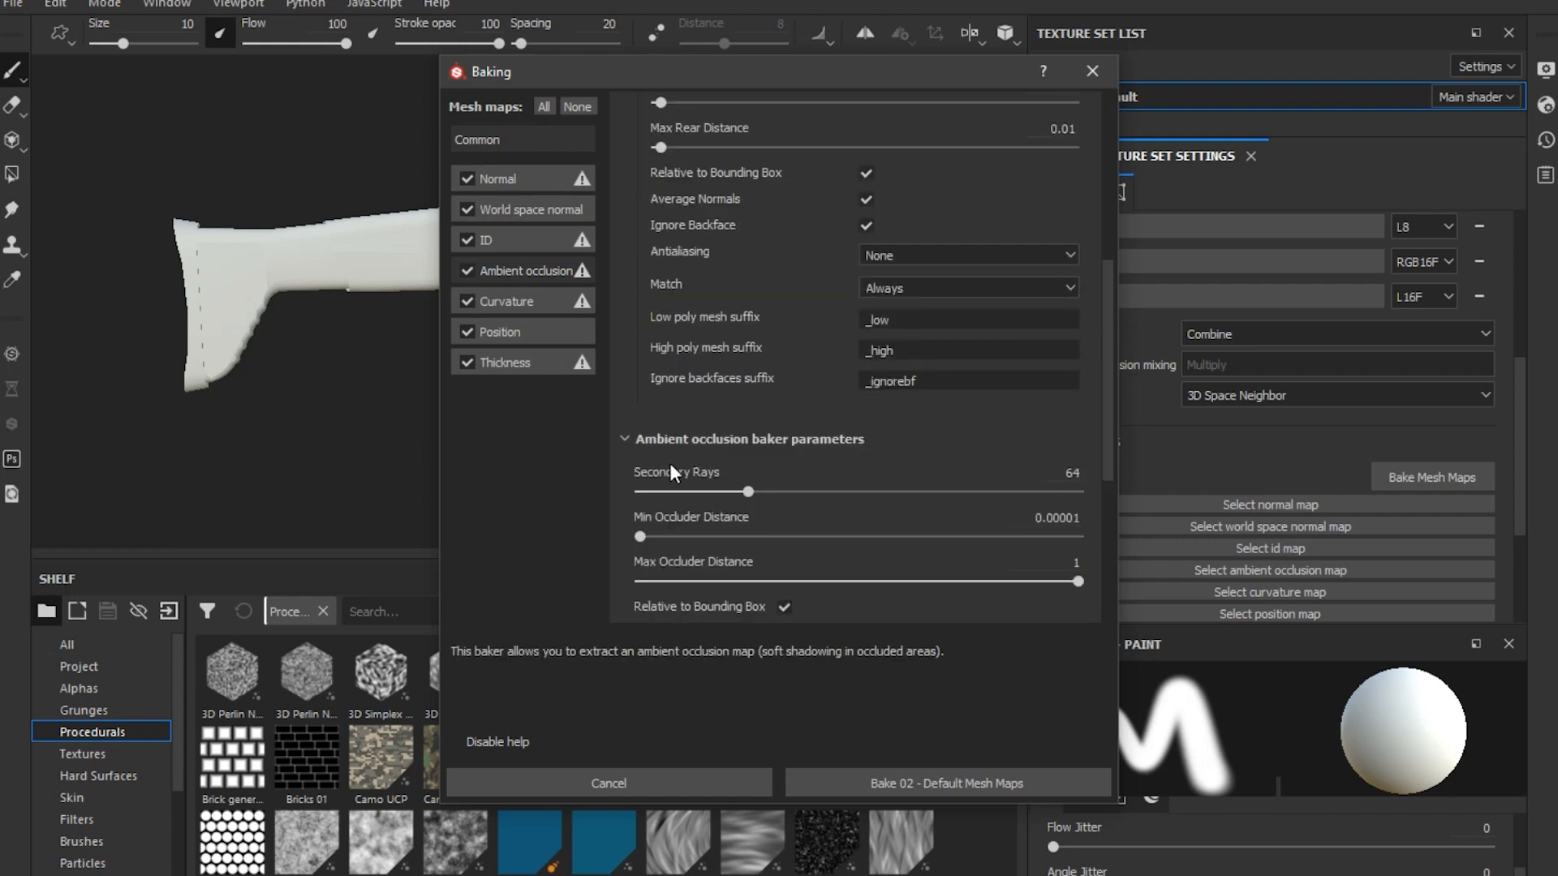
scroll(661, 465, down, 2)
scroll(610, 498, down, 2)
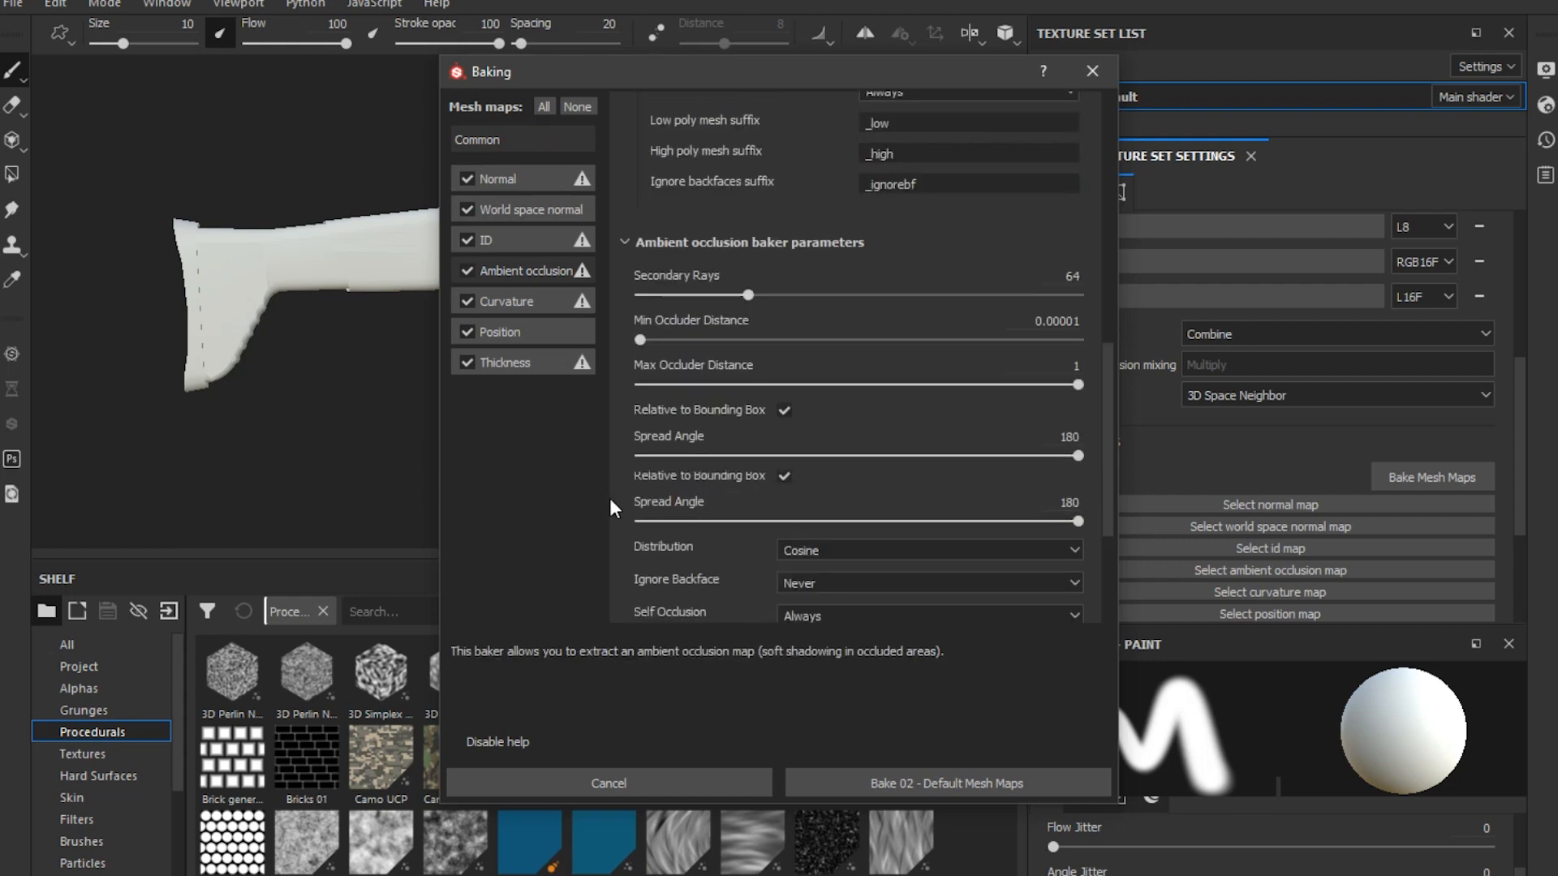
scroll(634, 486, up, 9)
scroll(635, 497, up, 1)
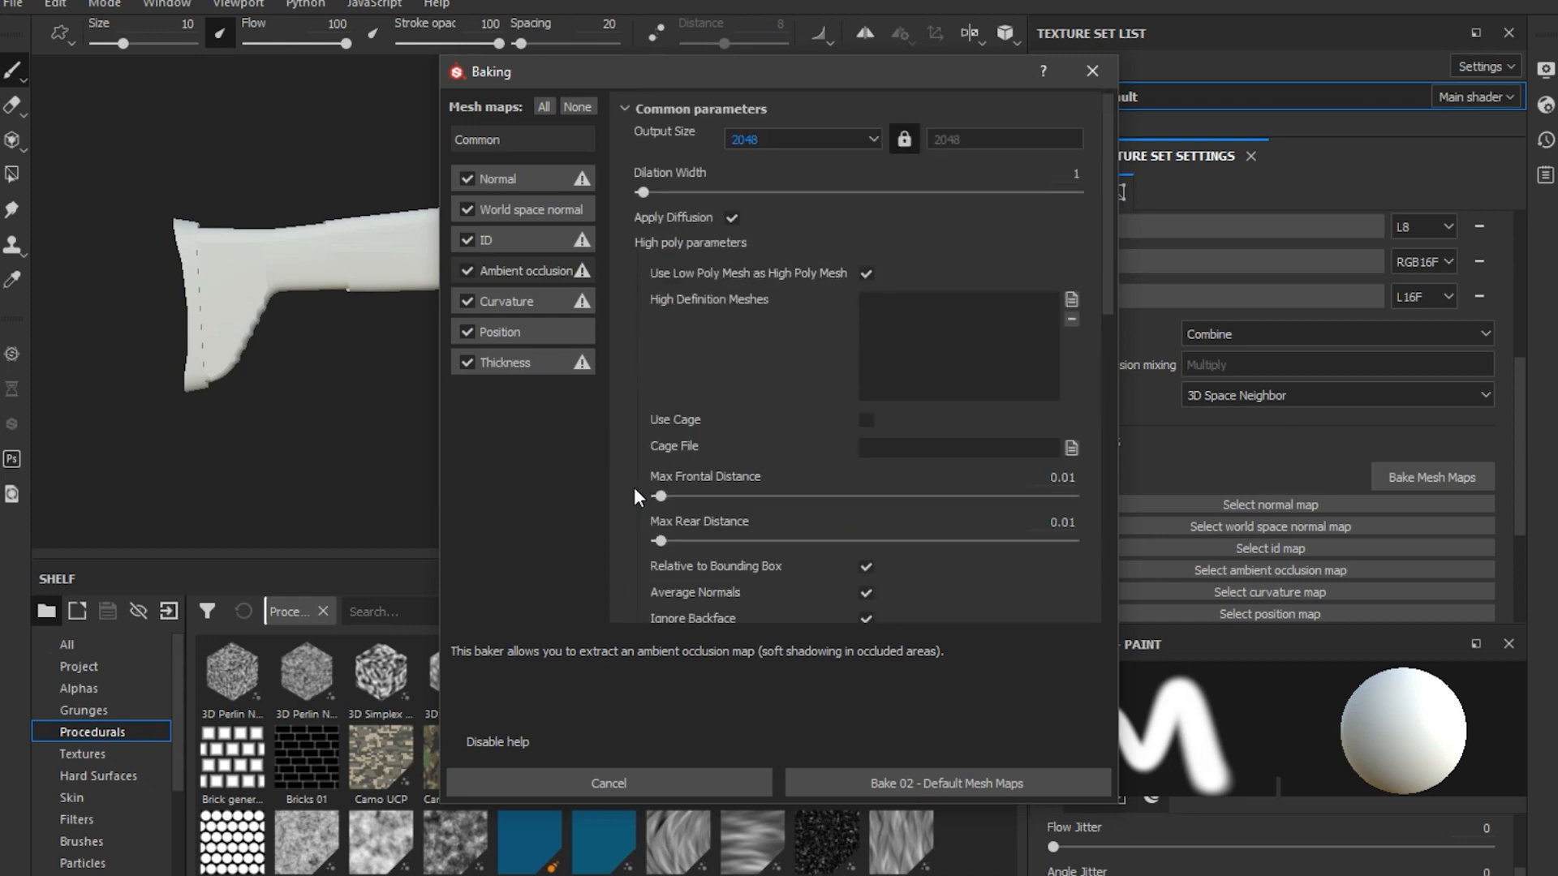
click(940, 782)
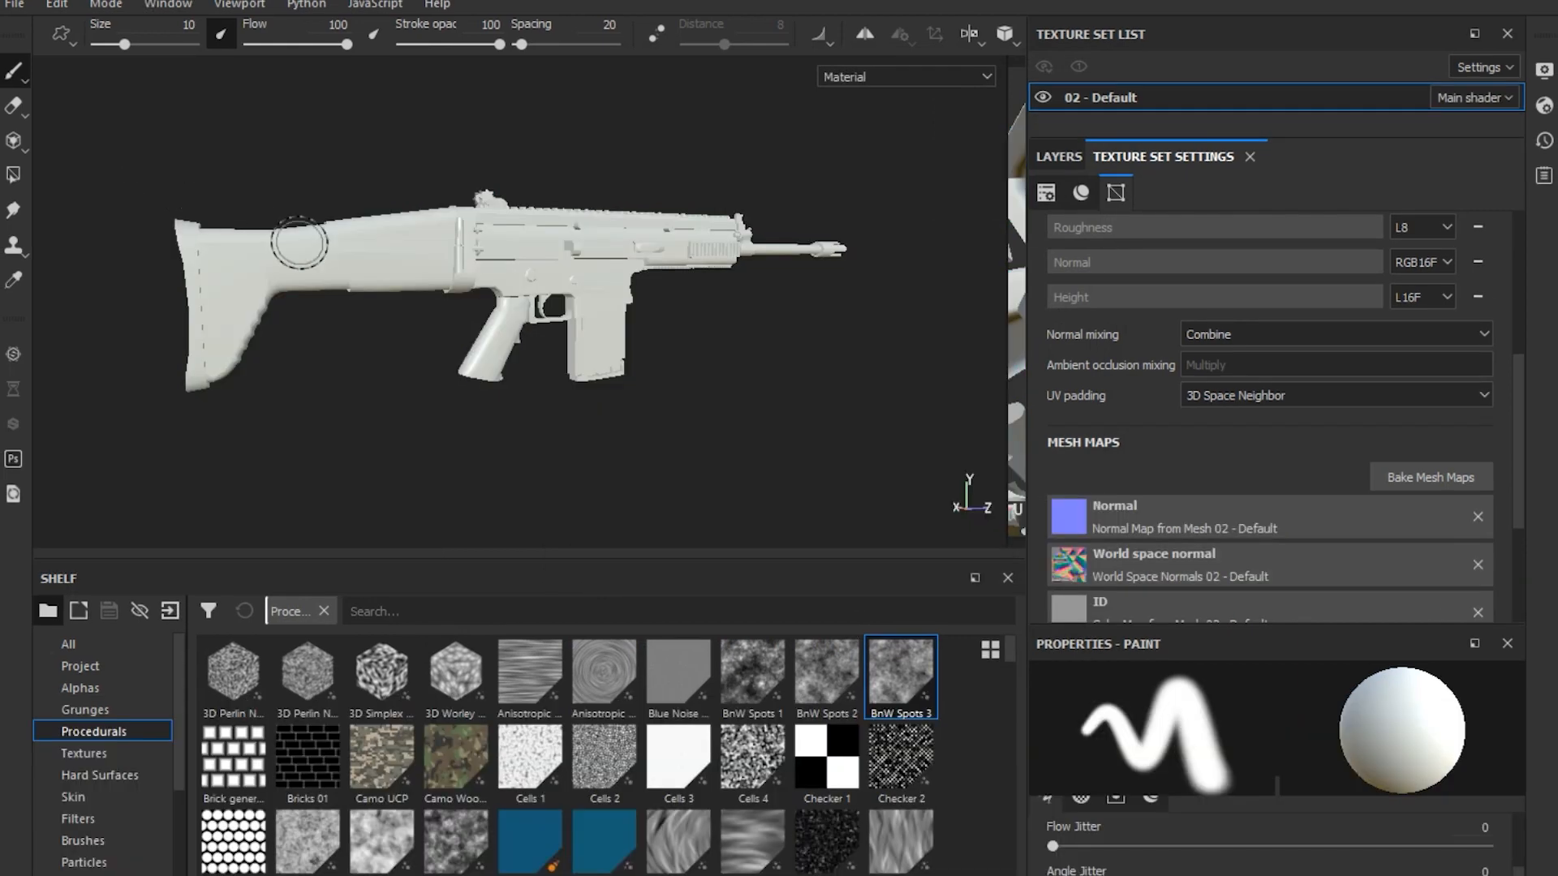
mouse_move(430, 271)
alt+mouse_down()
mouse_move(250, 292)
mouse_move(451, 275)
alt+mouse_up()
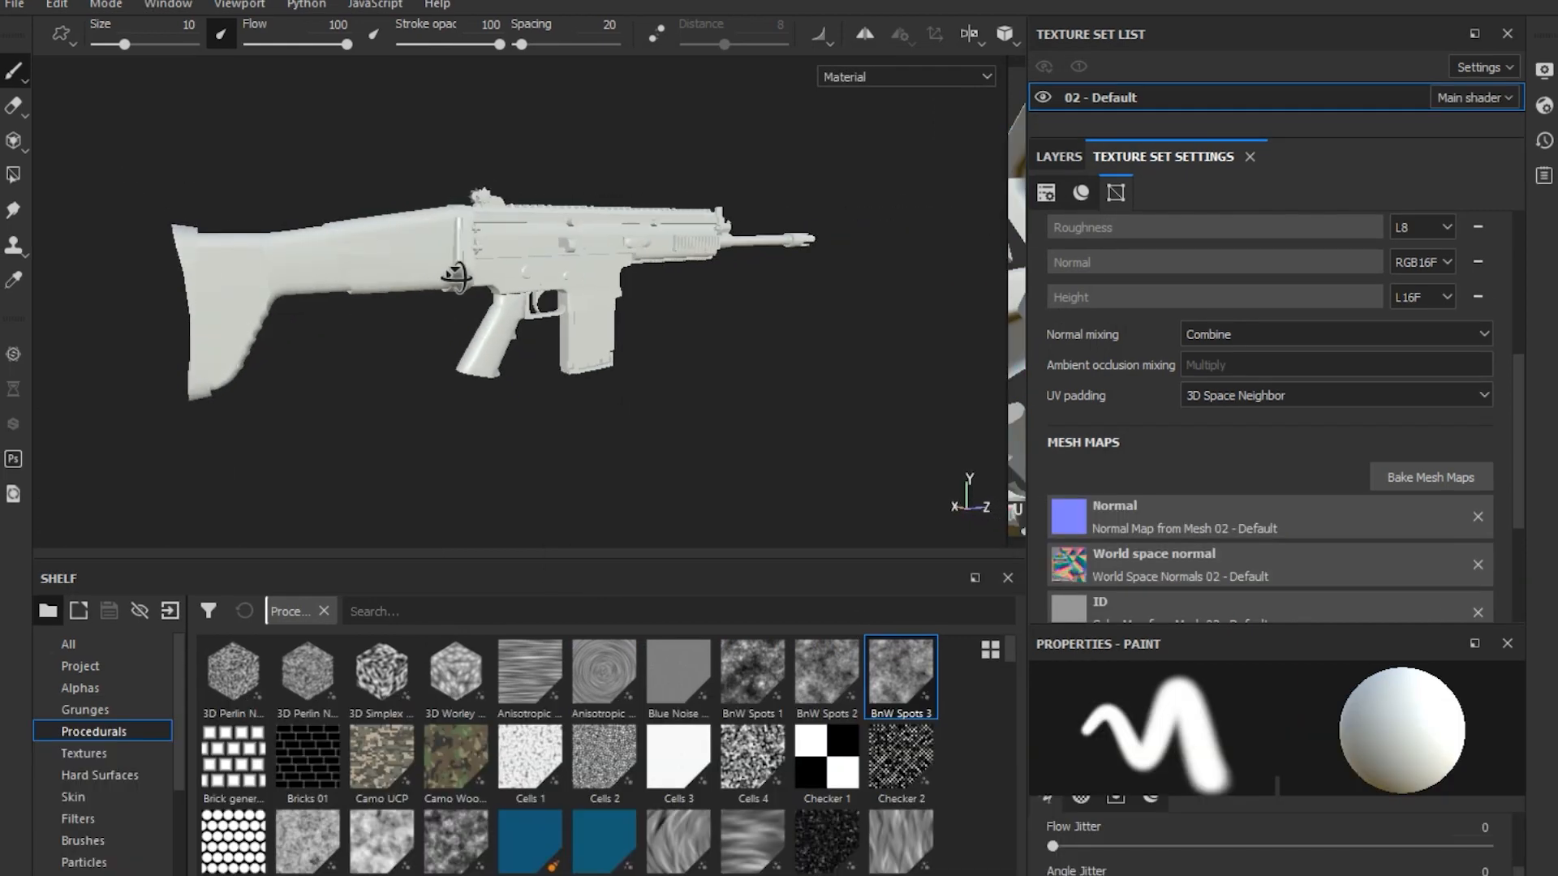
Add a fill layer to the layer stack and group it into a folder
click(1059, 158)
click(1410, 193)
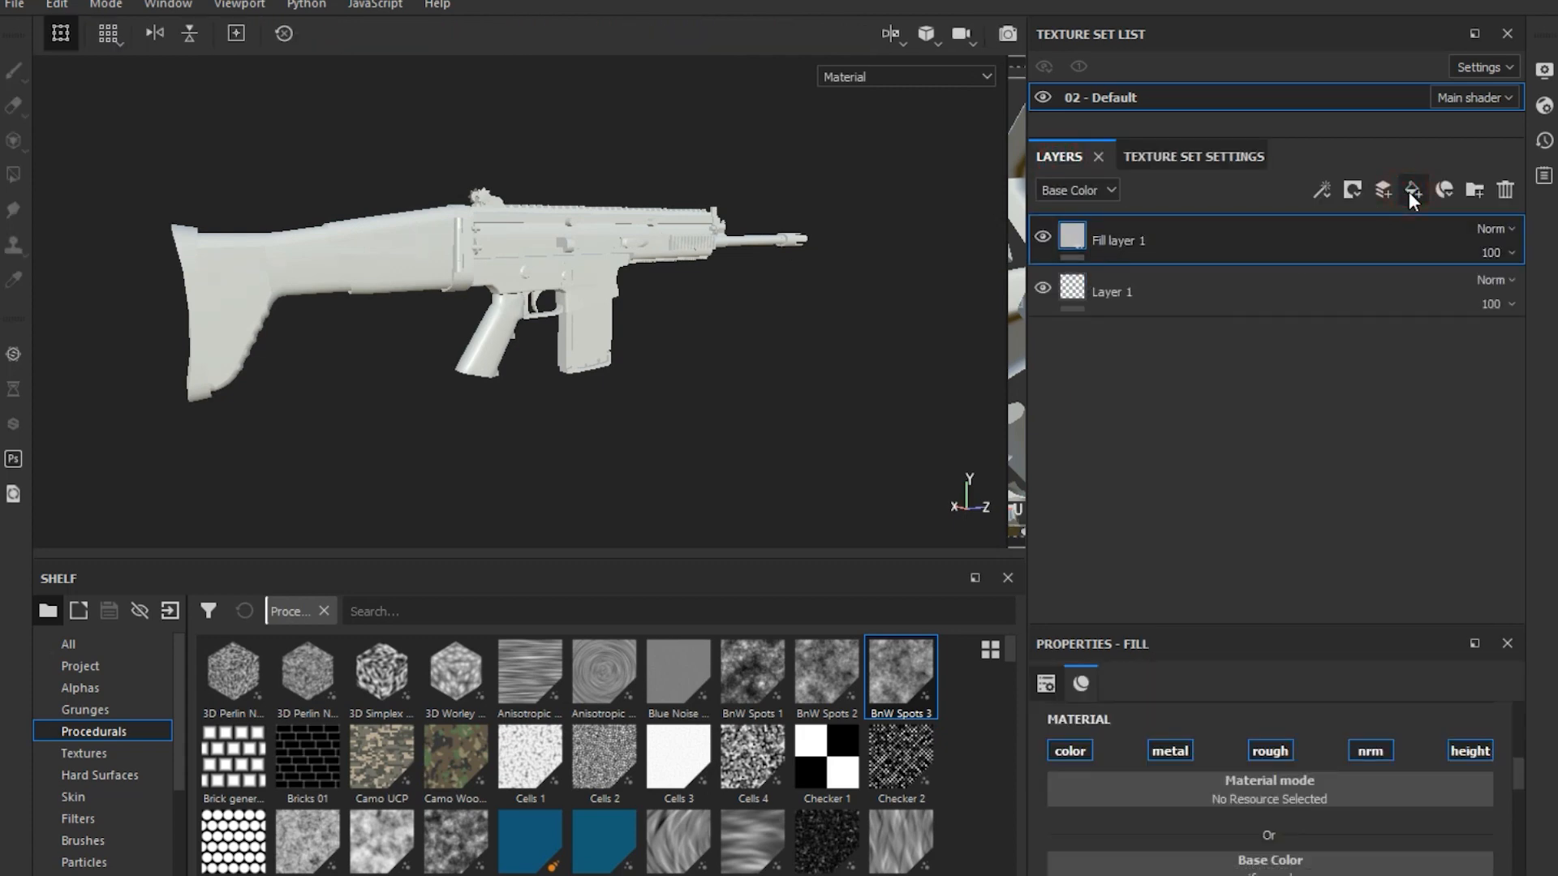
right_click(1284, 242)
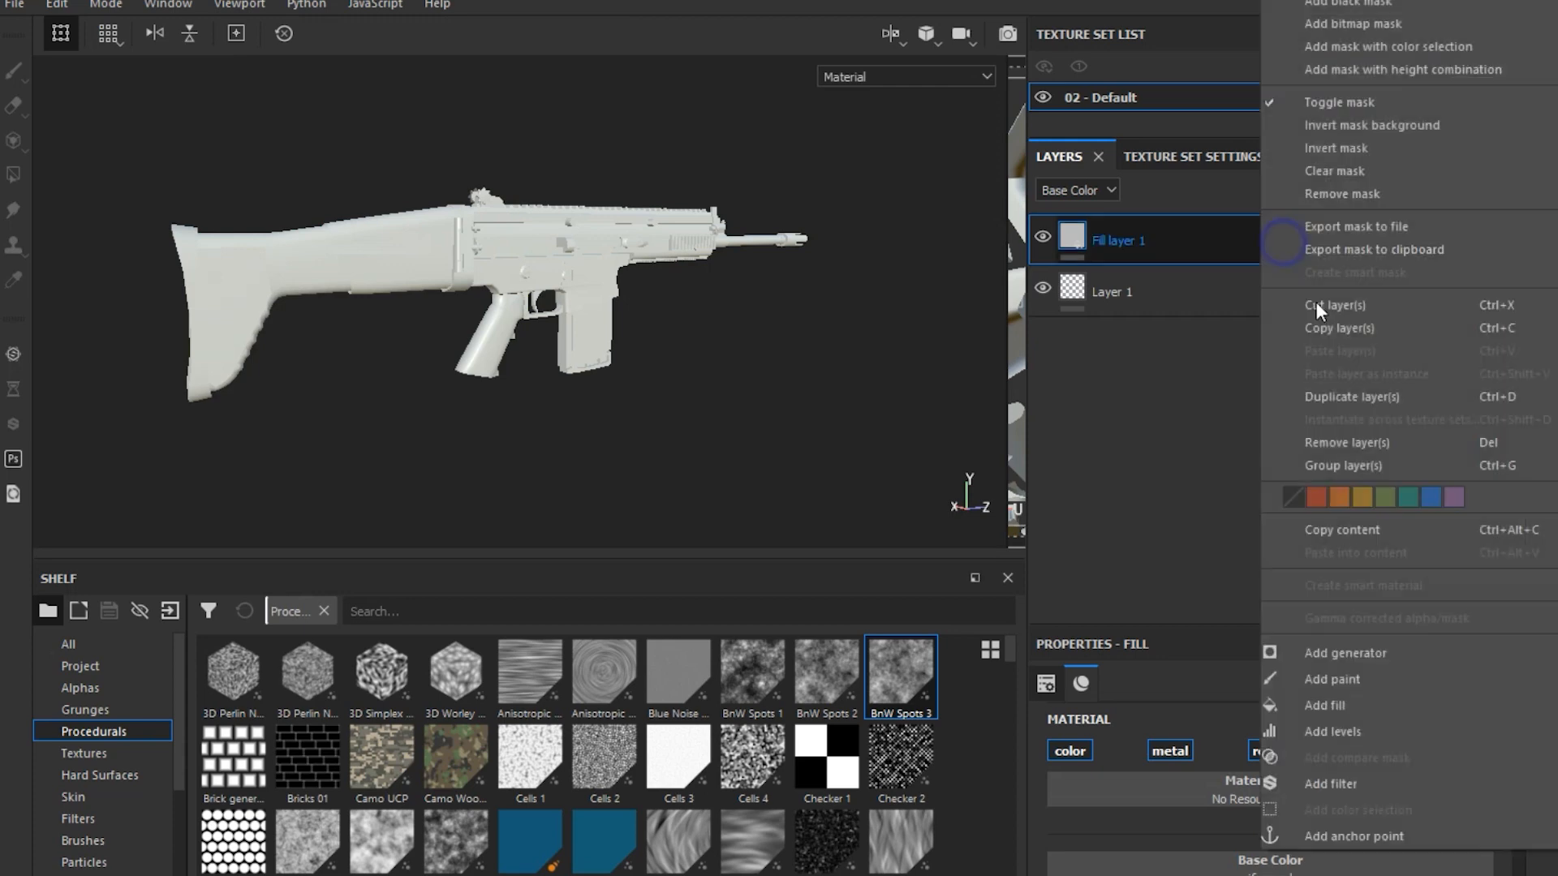
click(1348, 463)
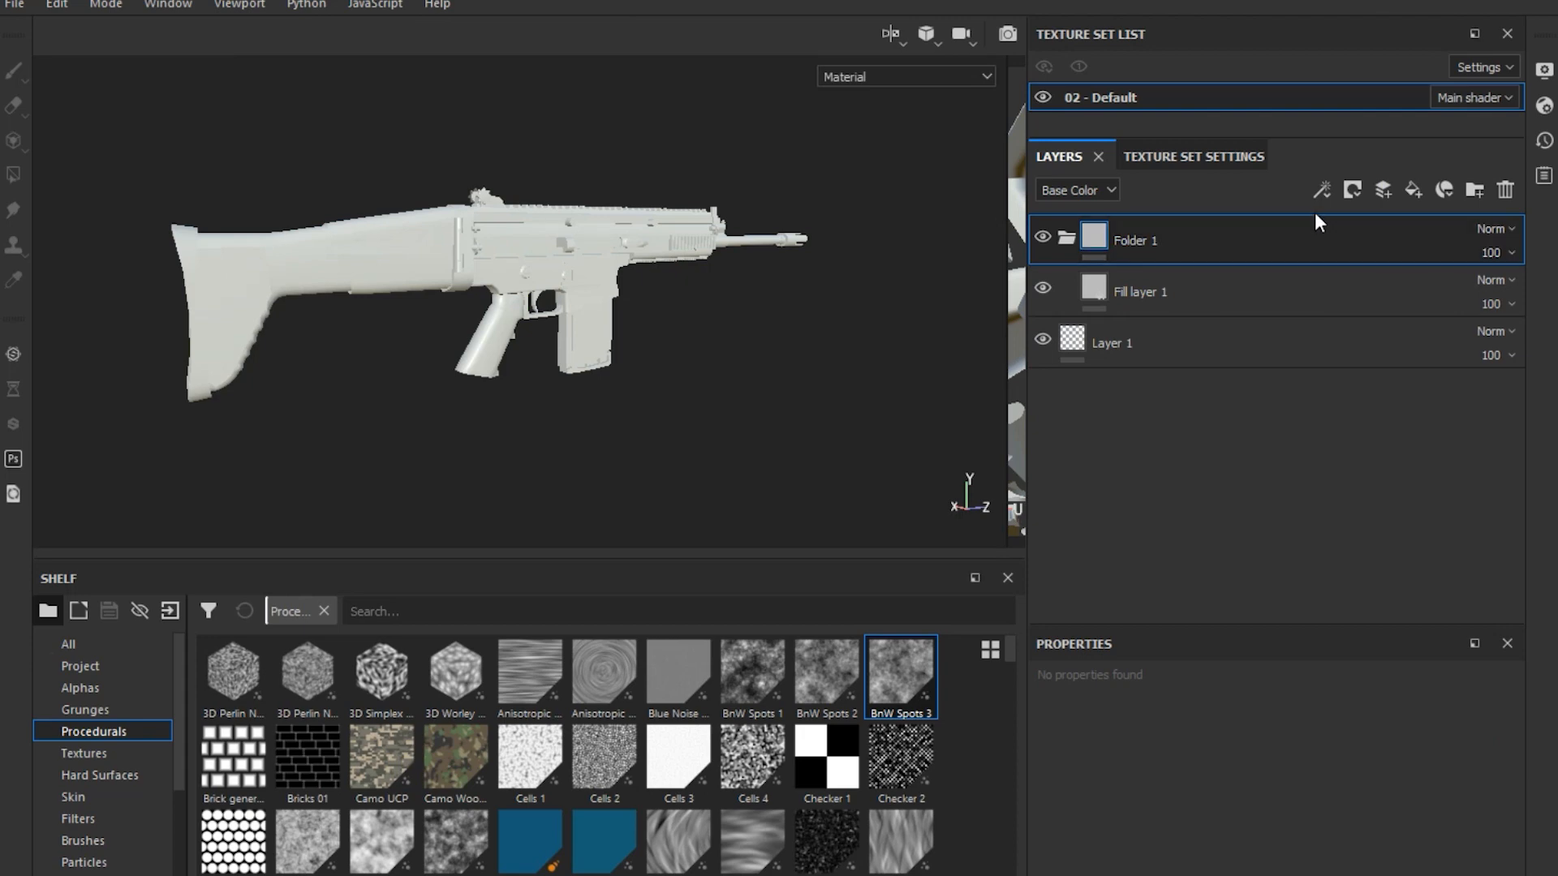
Apply the Steel Painted material to the fill layer inside the folder and inspect the rifle under rotated lighting
click(1215, 290)
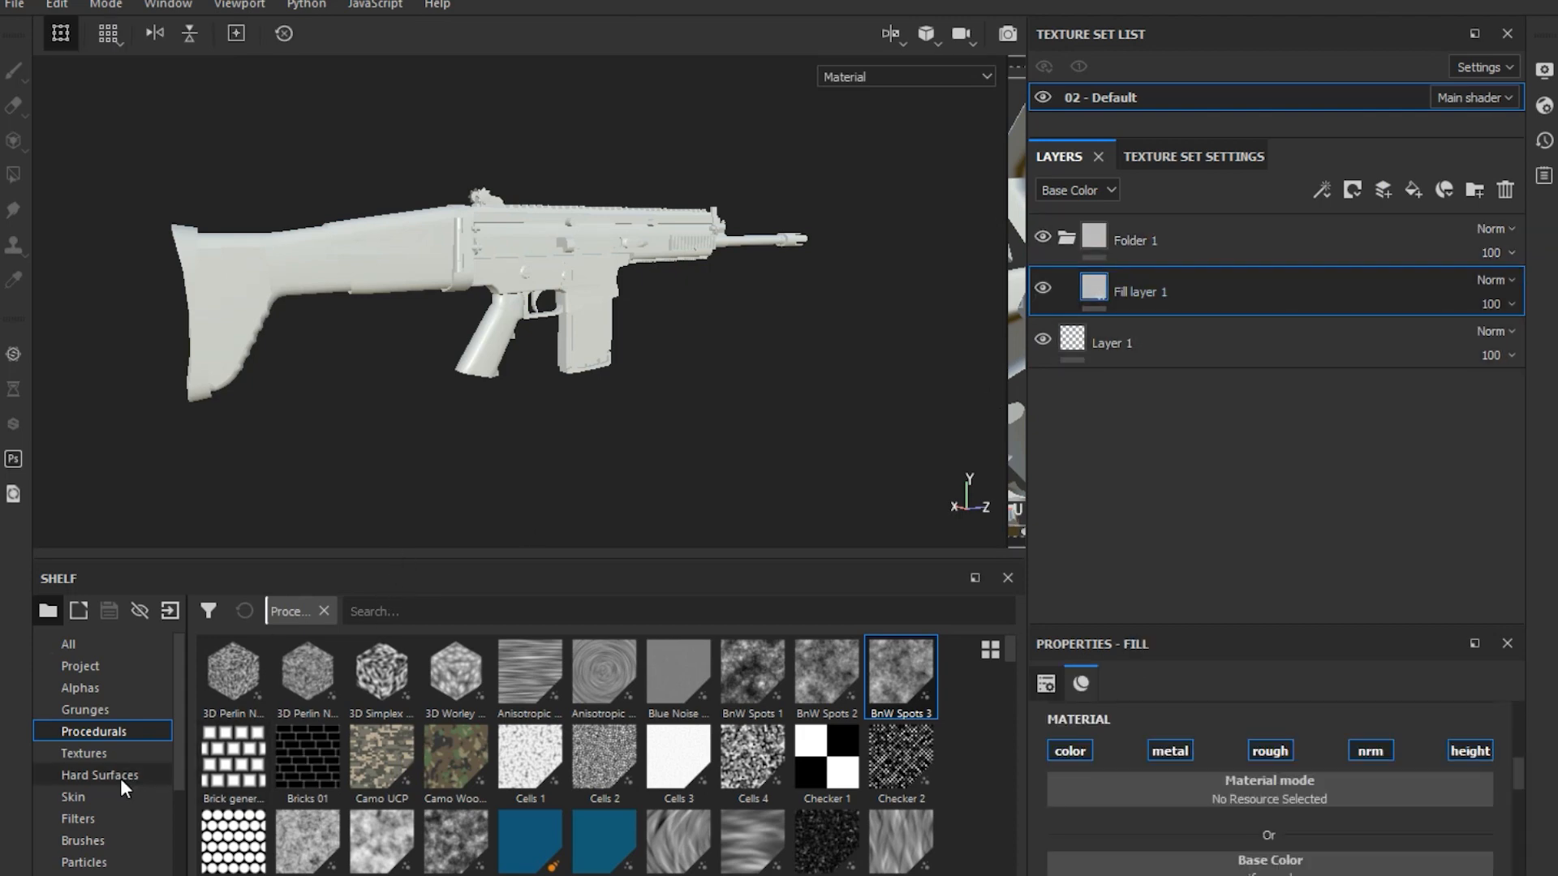
scroll(118, 791, down, 2)
click(89, 775)
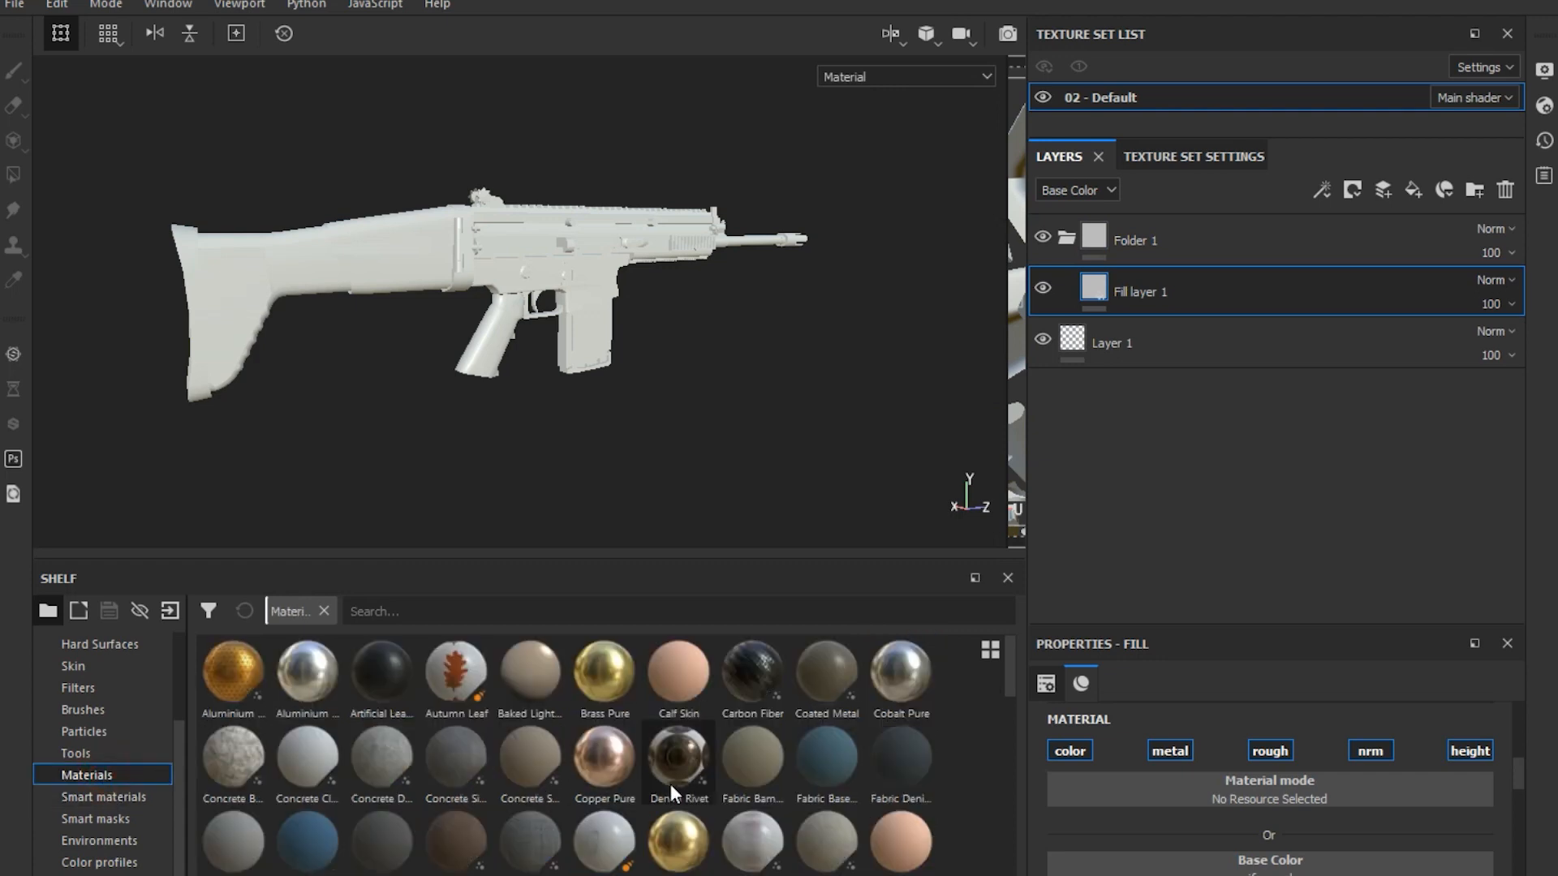
scroll(671, 783, down, 10)
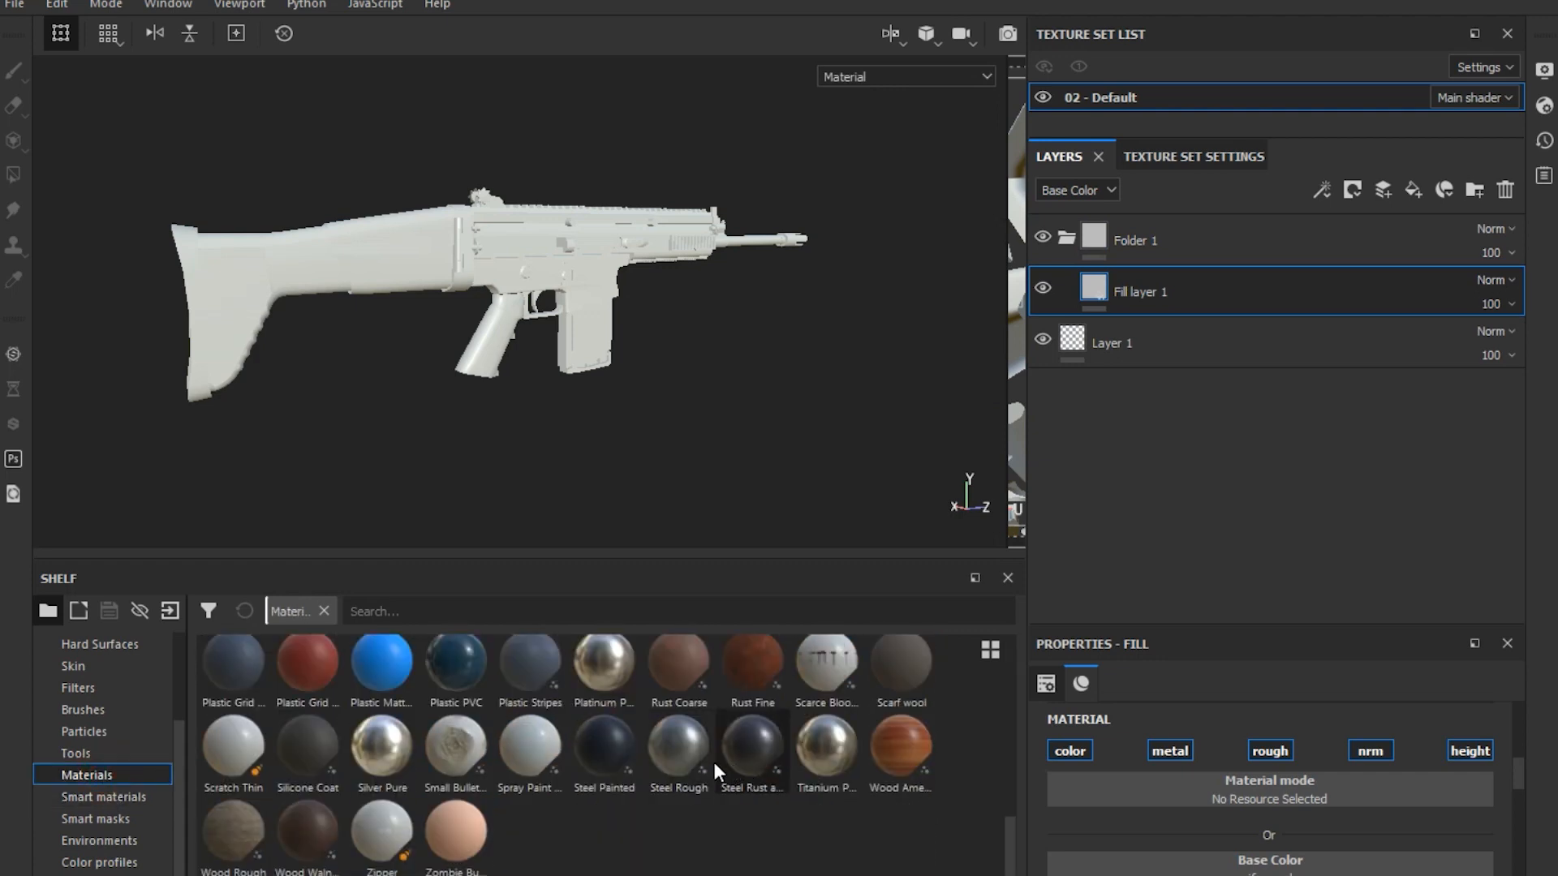
click(605, 745)
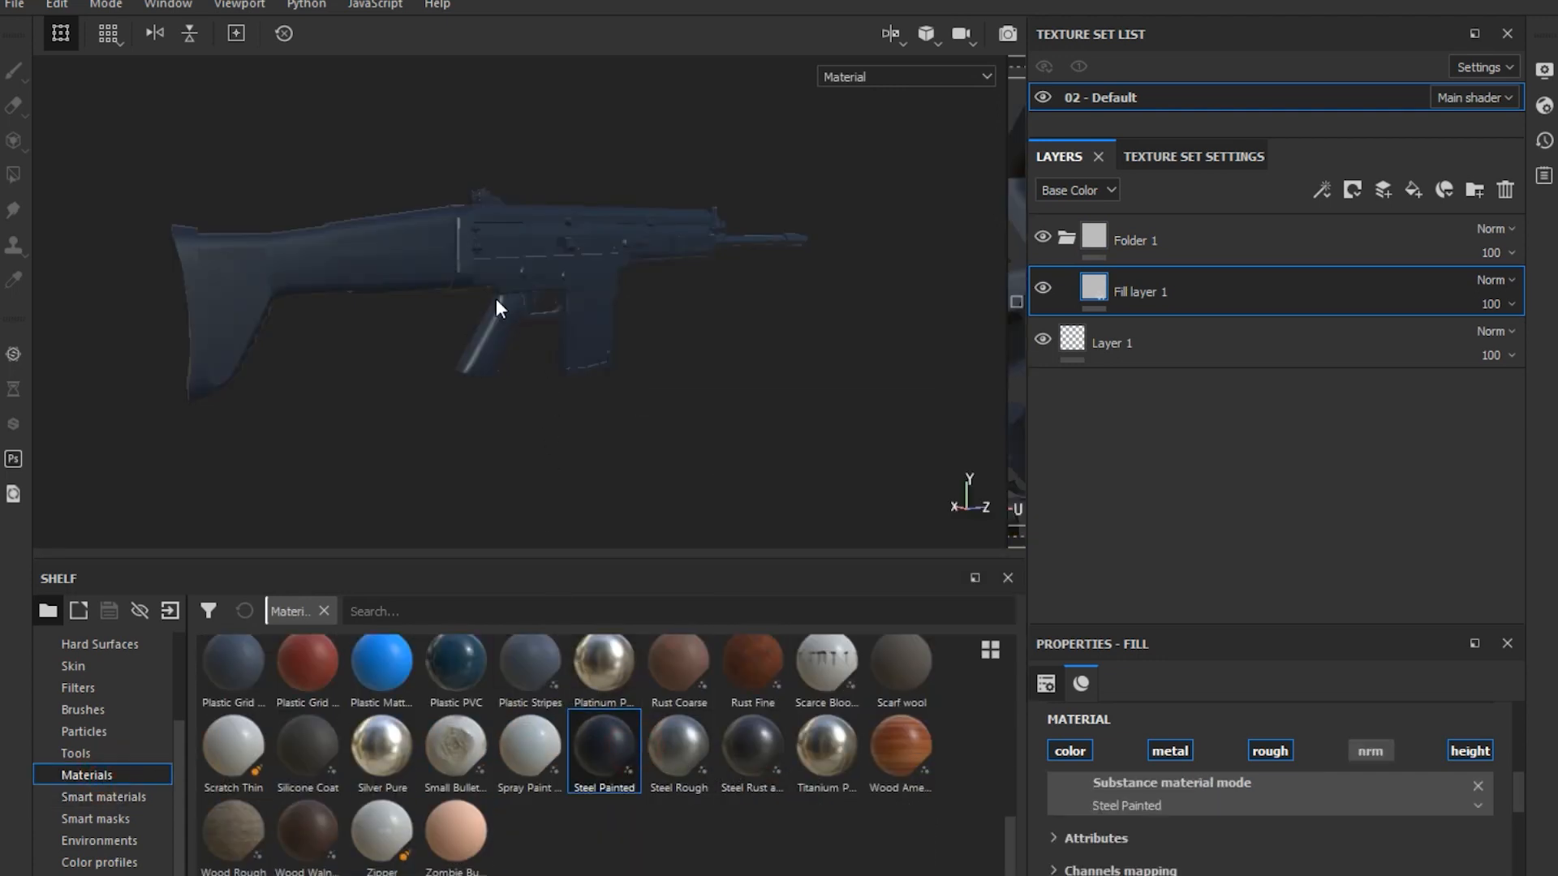
scroll(496, 299, up, 4)
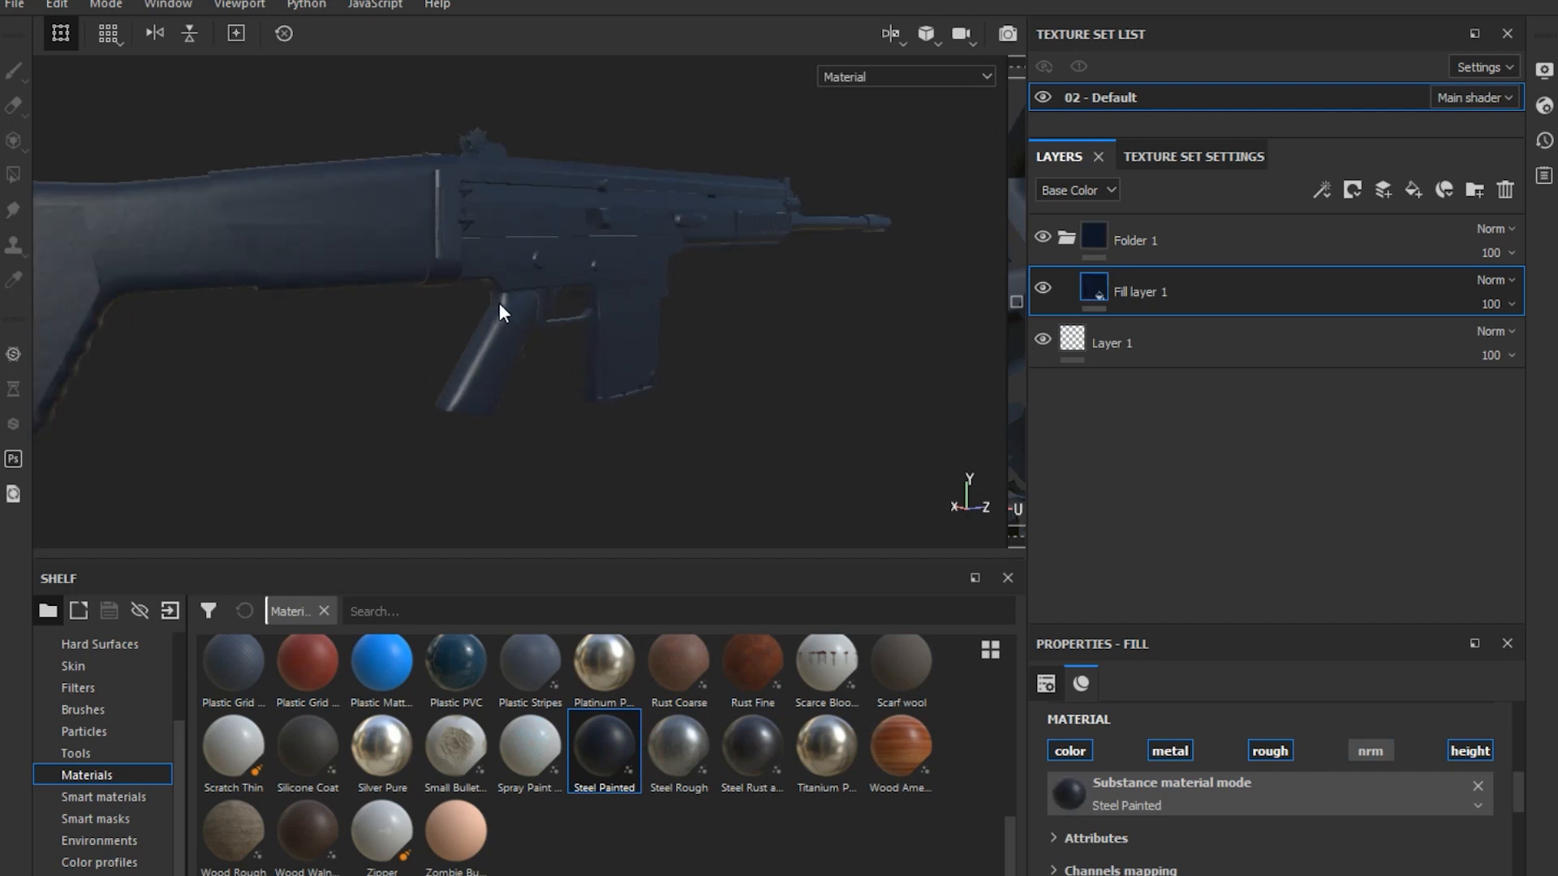
mouse_move(499, 304)
shift+right_down()
mouse_move(537, 307)
mouse_move(512, 305)
shift+right_up()
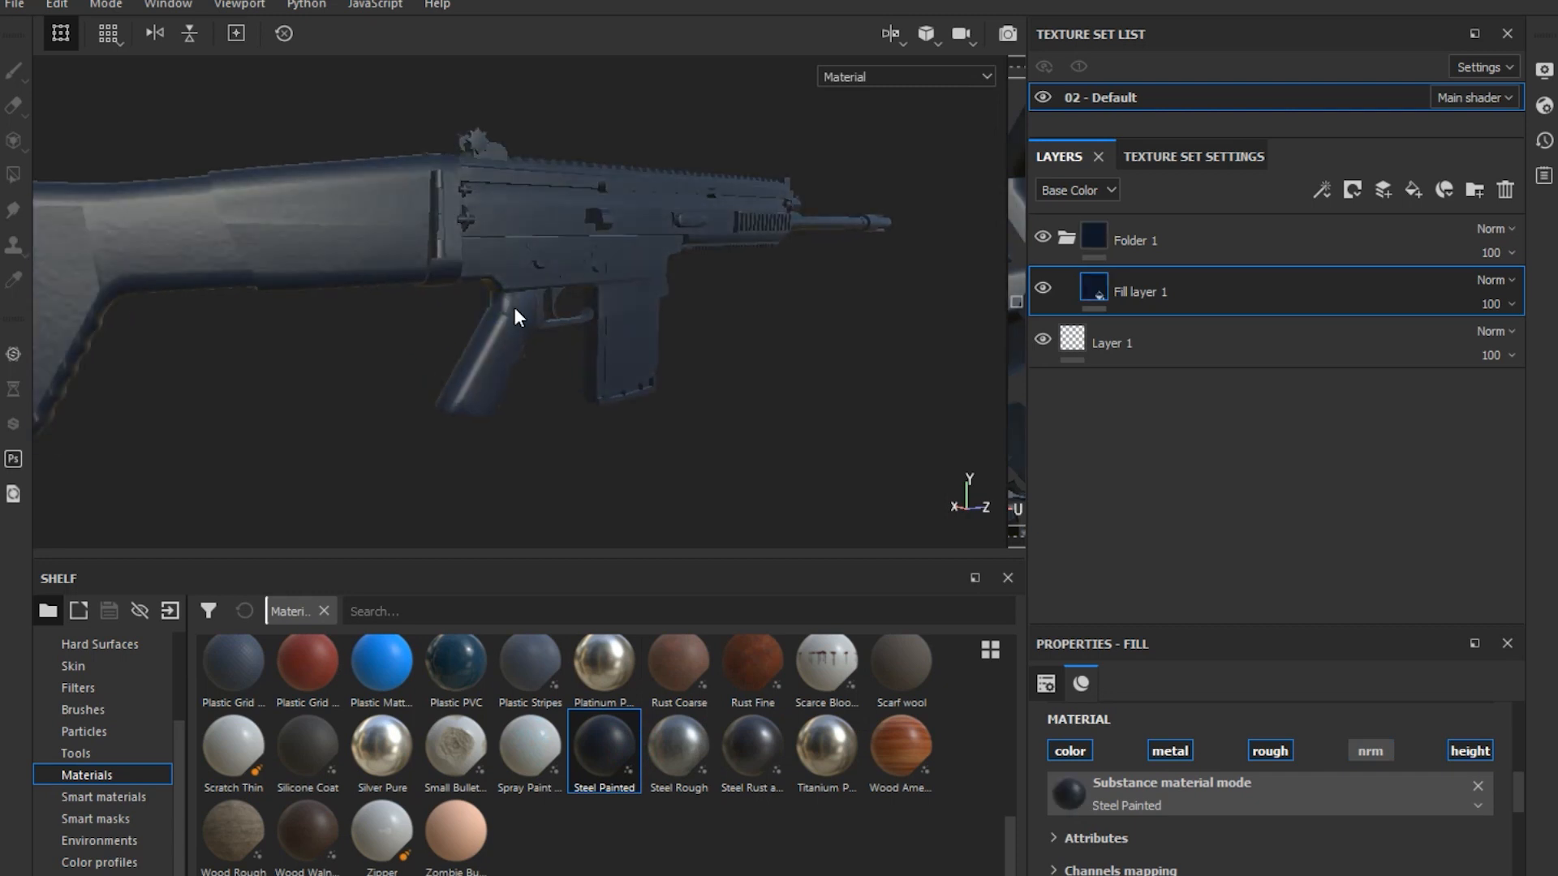
mouse_move(511, 320)
alt+mouse_down()
mouse_move(389, 313)
mouse_move(441, 324)
alt+mouse_up()
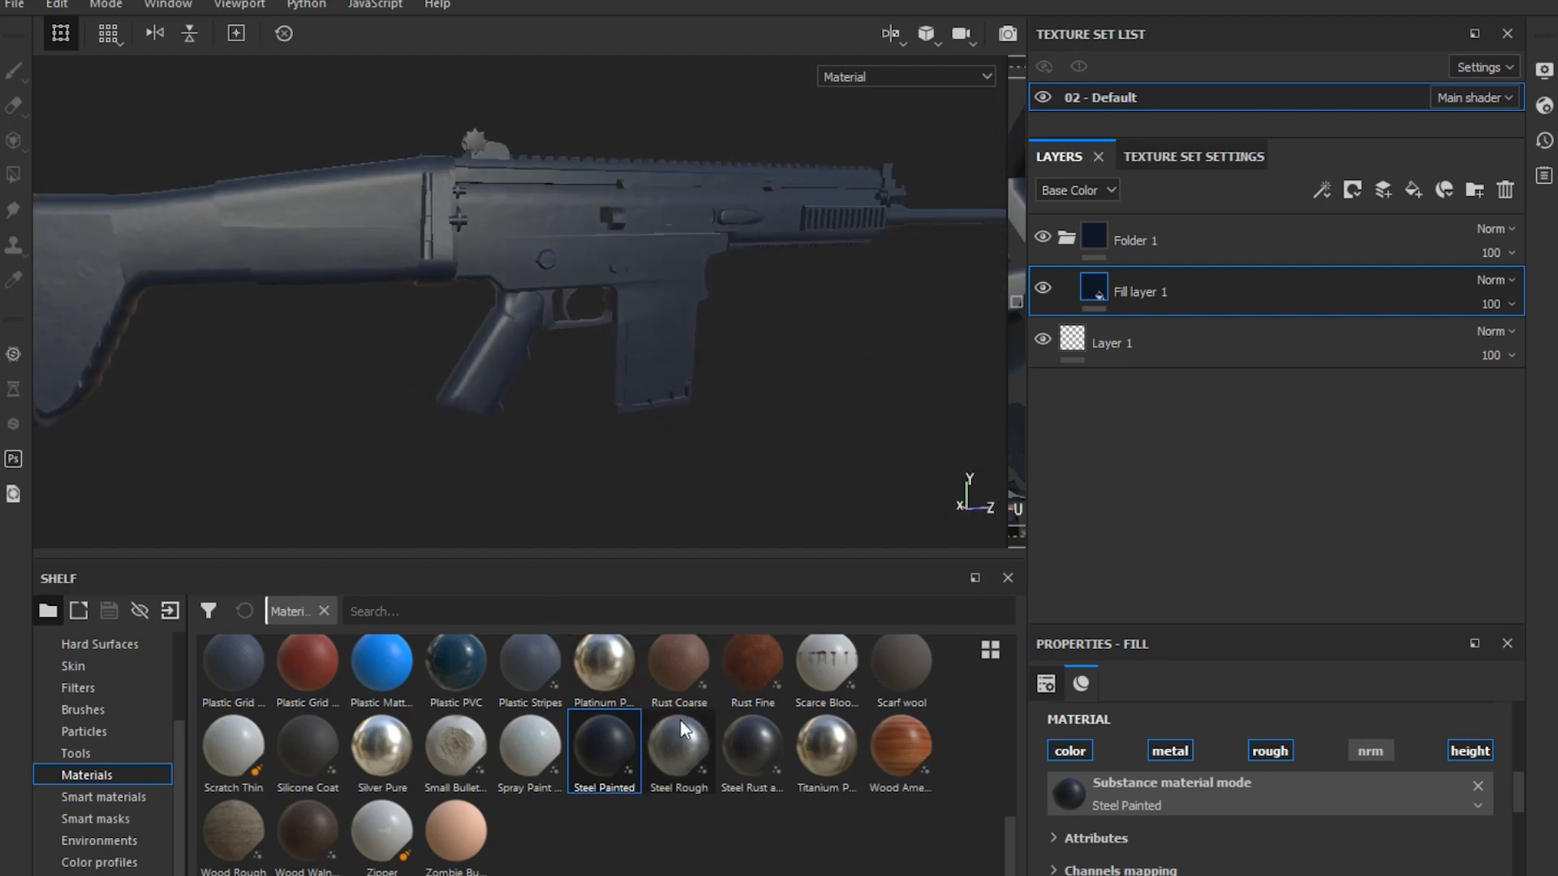
Try the Steel Rough material on the fill layer and return to Steel Painted
click(694, 751)
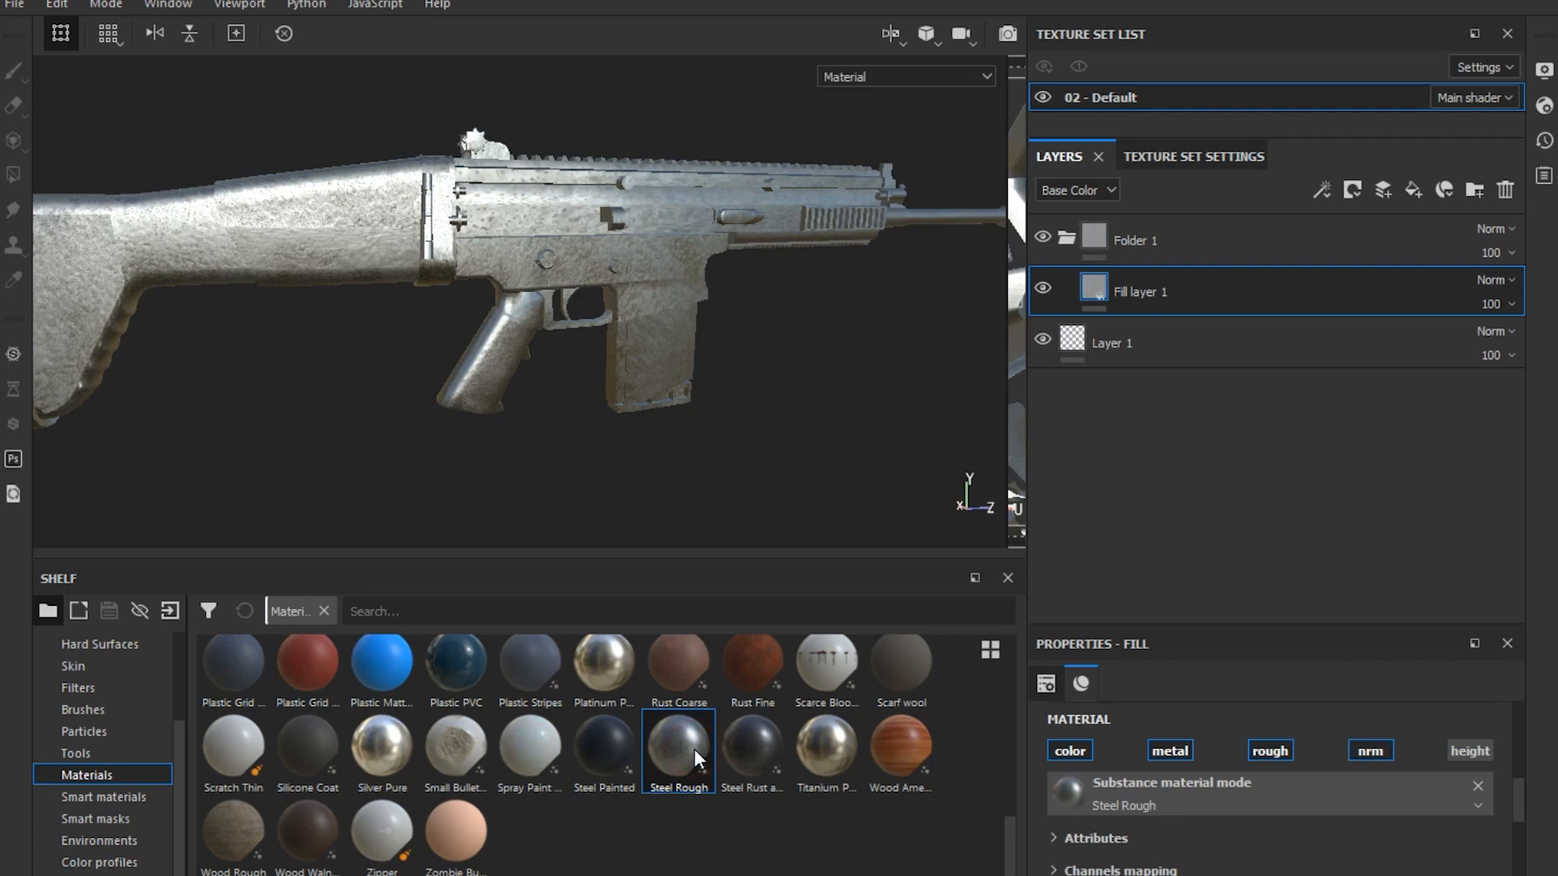
click(627, 757)
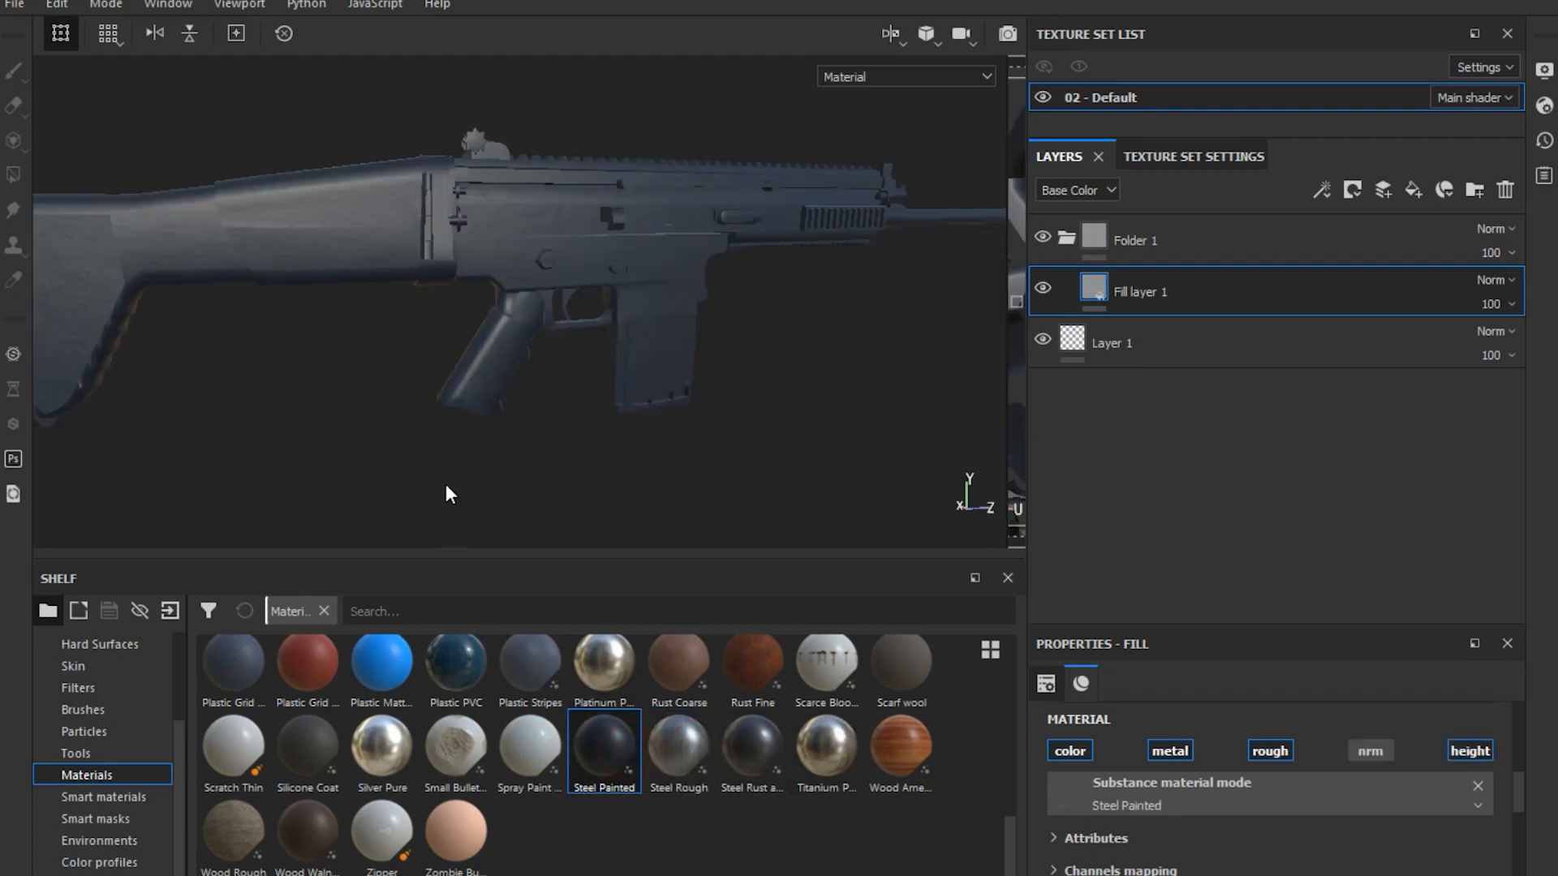
mouse_move(677, 398)
alt+mouse_down()
mouse_move(704, 361)
mouse_move(741, 388)
mouse_move(692, 397)
mouse_move(726, 415)
alt+mouse_up()
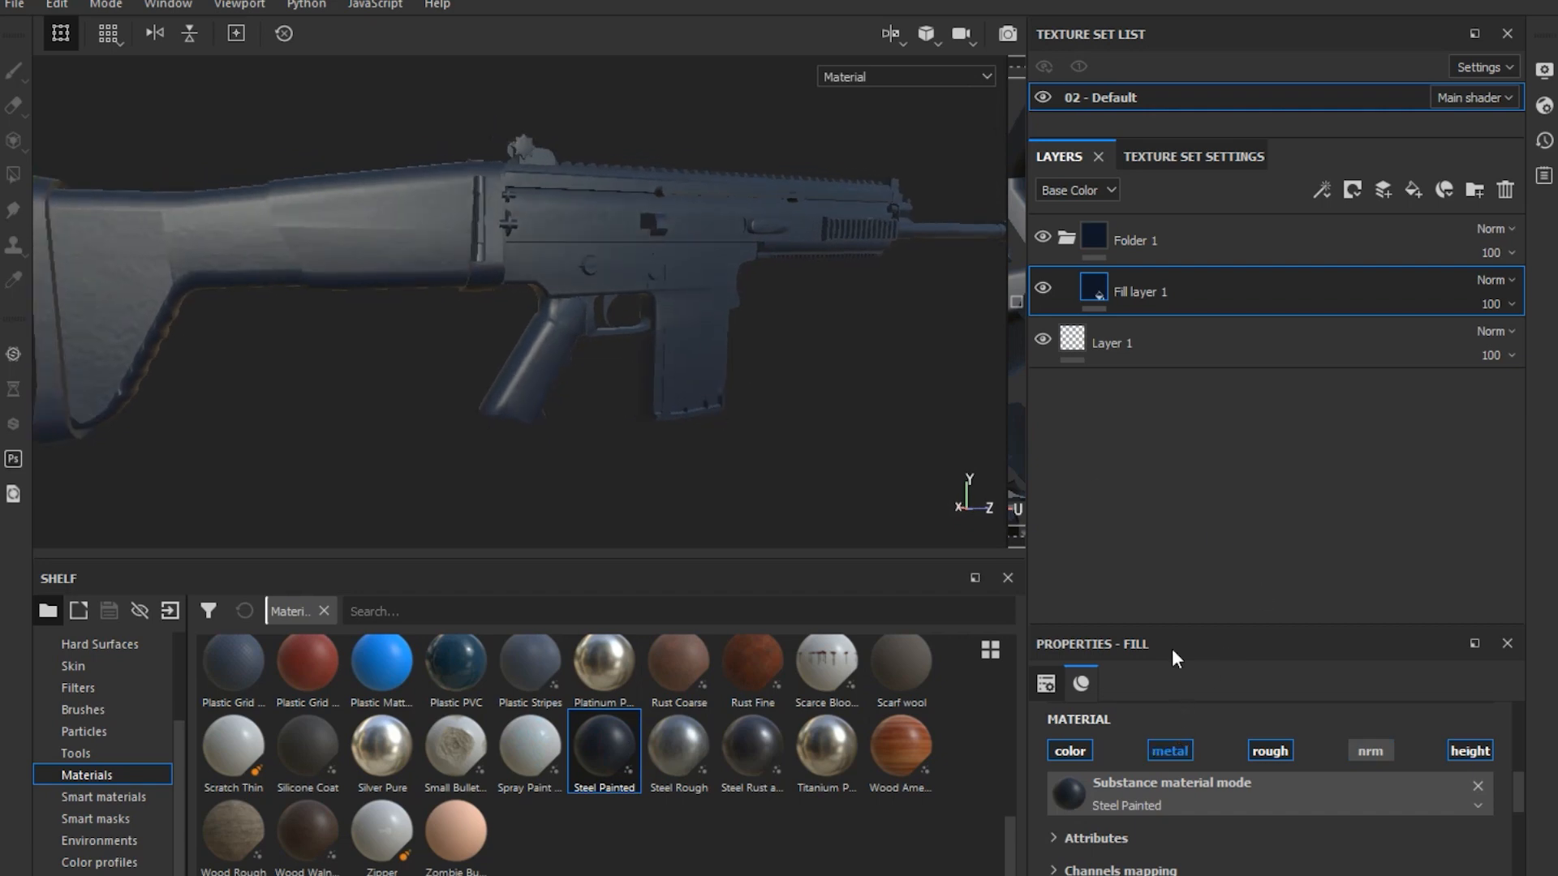
Give the fill properties more room, try the normal channel instead of height, and restore the height channel
drag(1172, 625, 1153, 330)
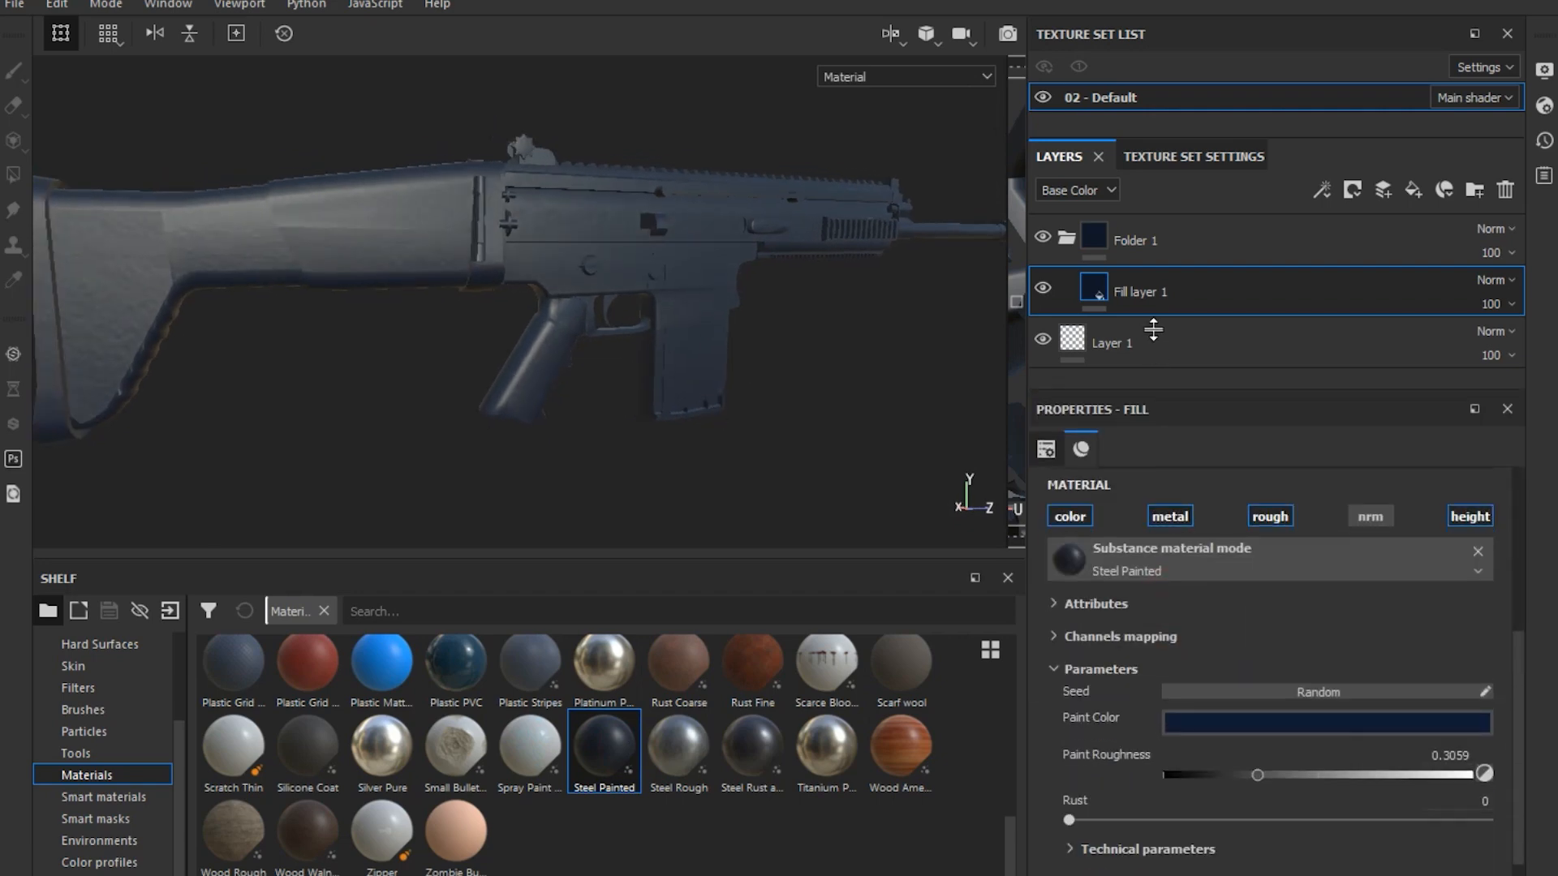
click(1456, 516)
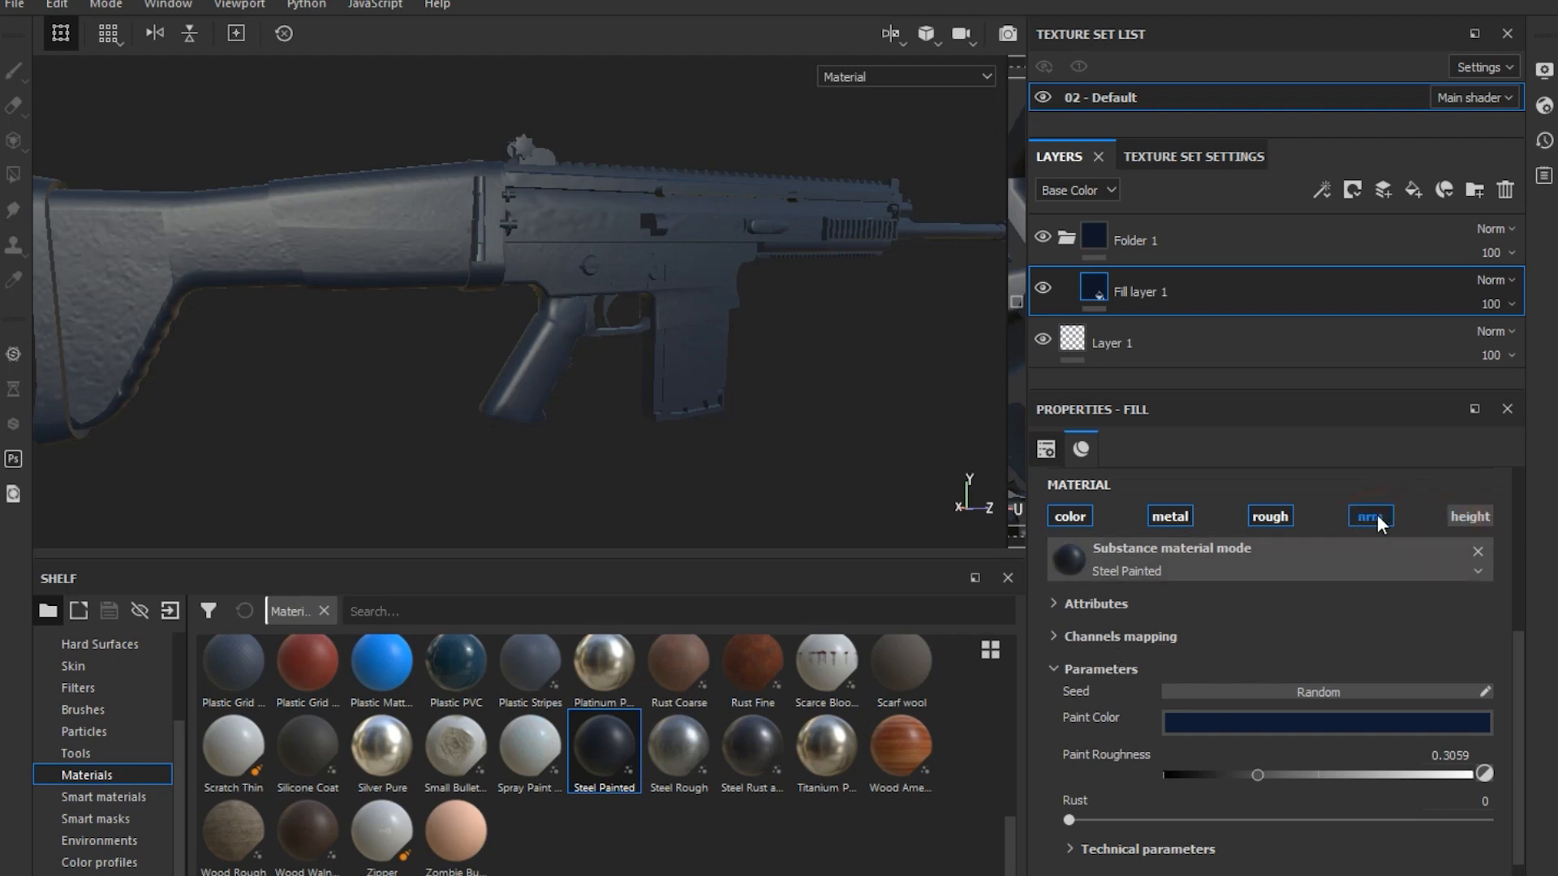
click(1455, 518)
click(1371, 514)
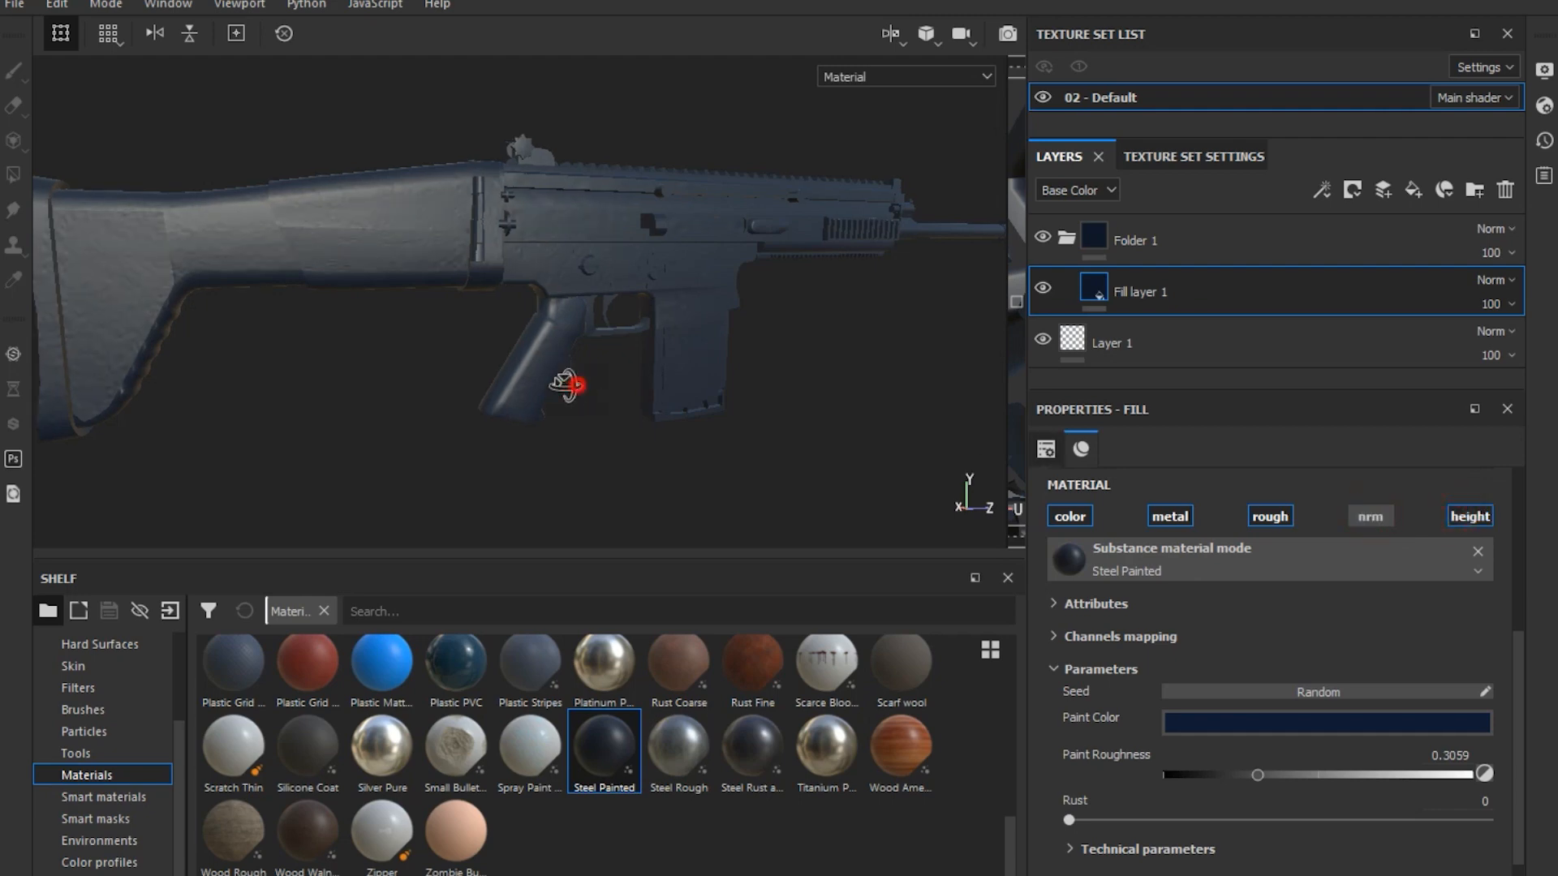
Set the Steel Painted material's paint color to a neutral near-black and inspect the rifle from the side
mouse_move(567, 382)
alt+mouse_down()
mouse_move(375, 382)
mouse_move(456, 408)
mouse_move(522, 365)
mouse_move(597, 372)
alt+mouse_up()
click(1223, 722)
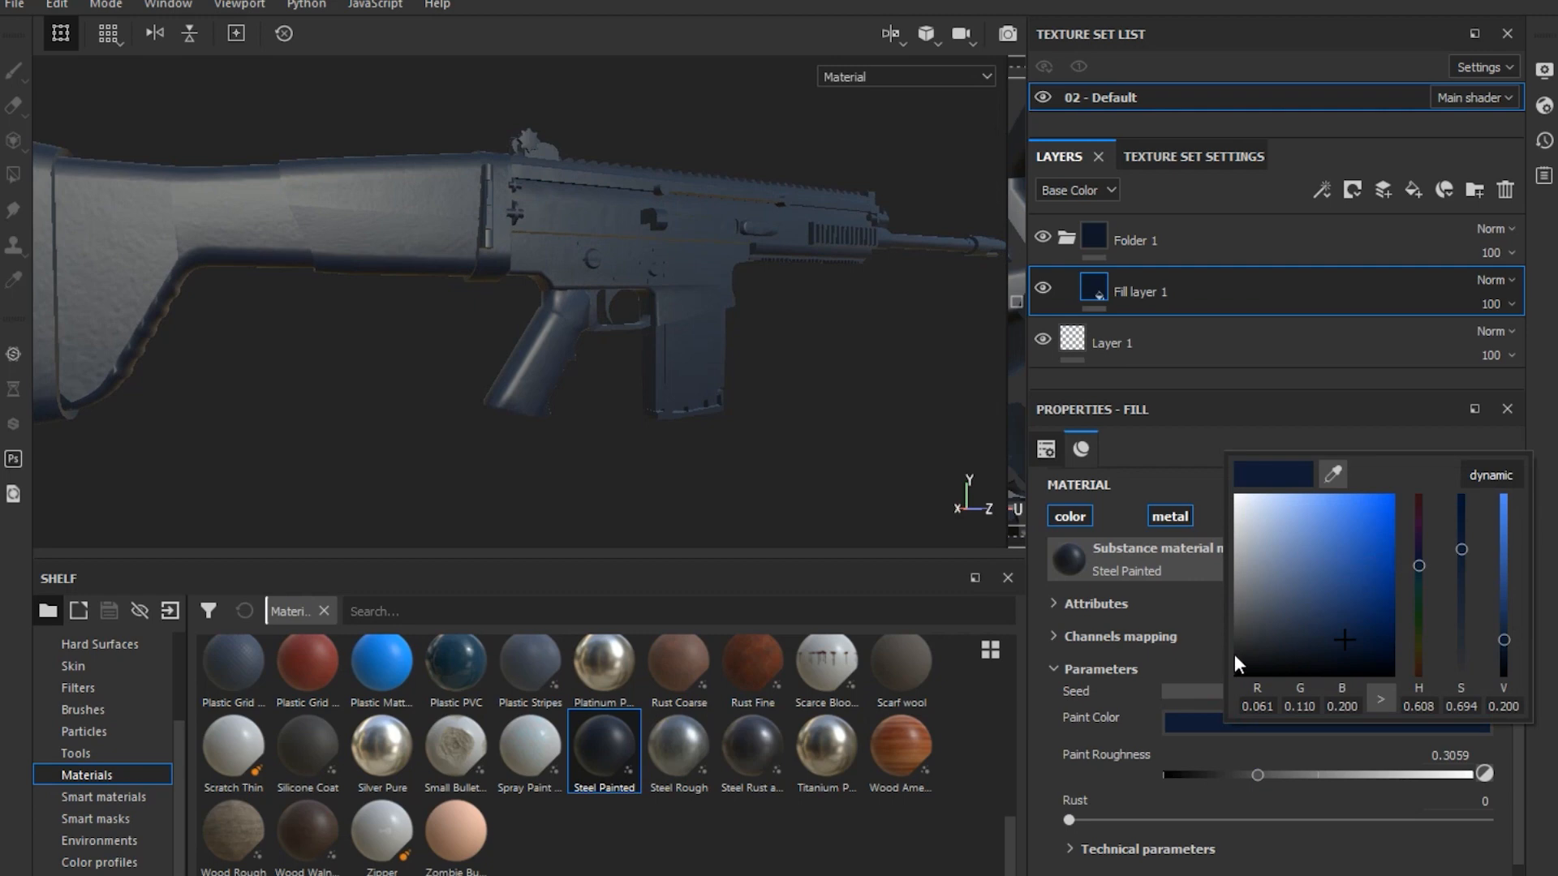
click(1234, 659)
click(662, 470)
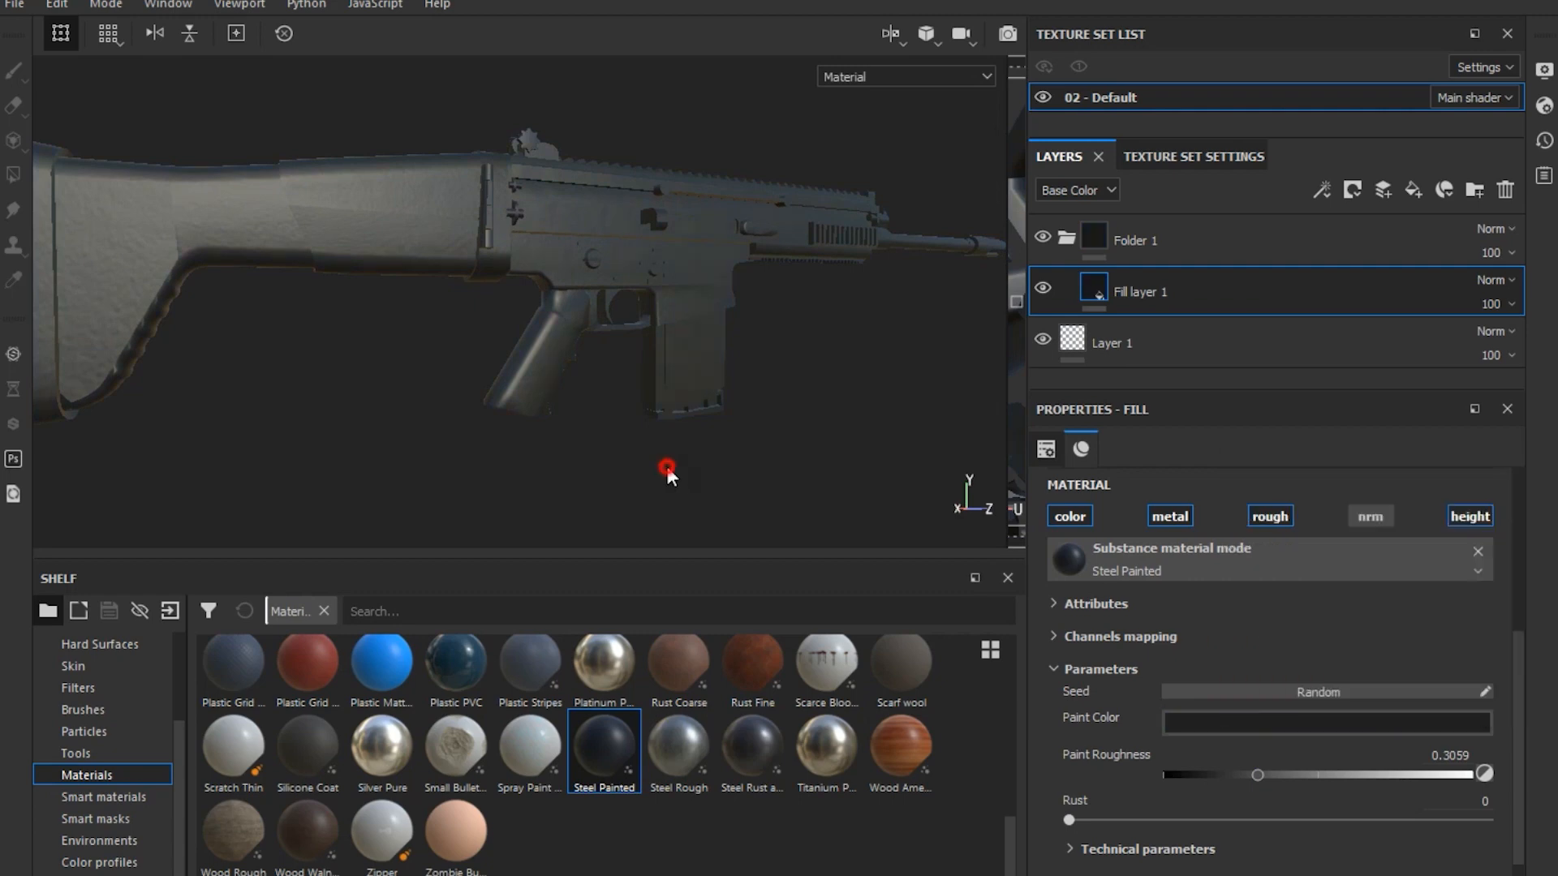
alt+drag(662, 470, 626, 503)
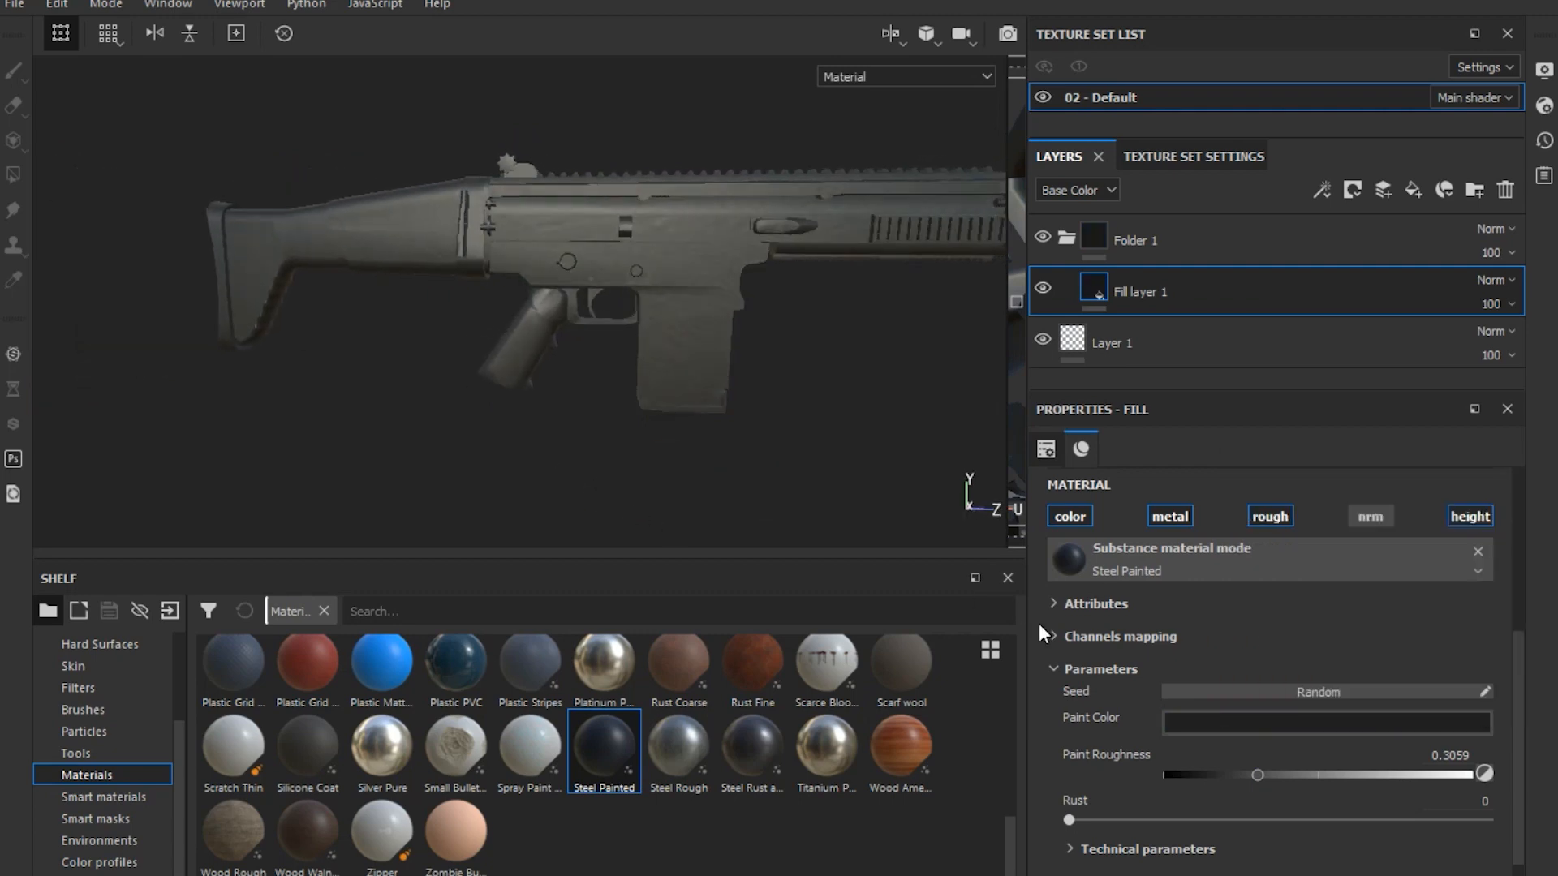
Try planar projection on the fill layer and inspect the rifle's stock
scroll(1185, 616, up, 5)
click(1163, 525)
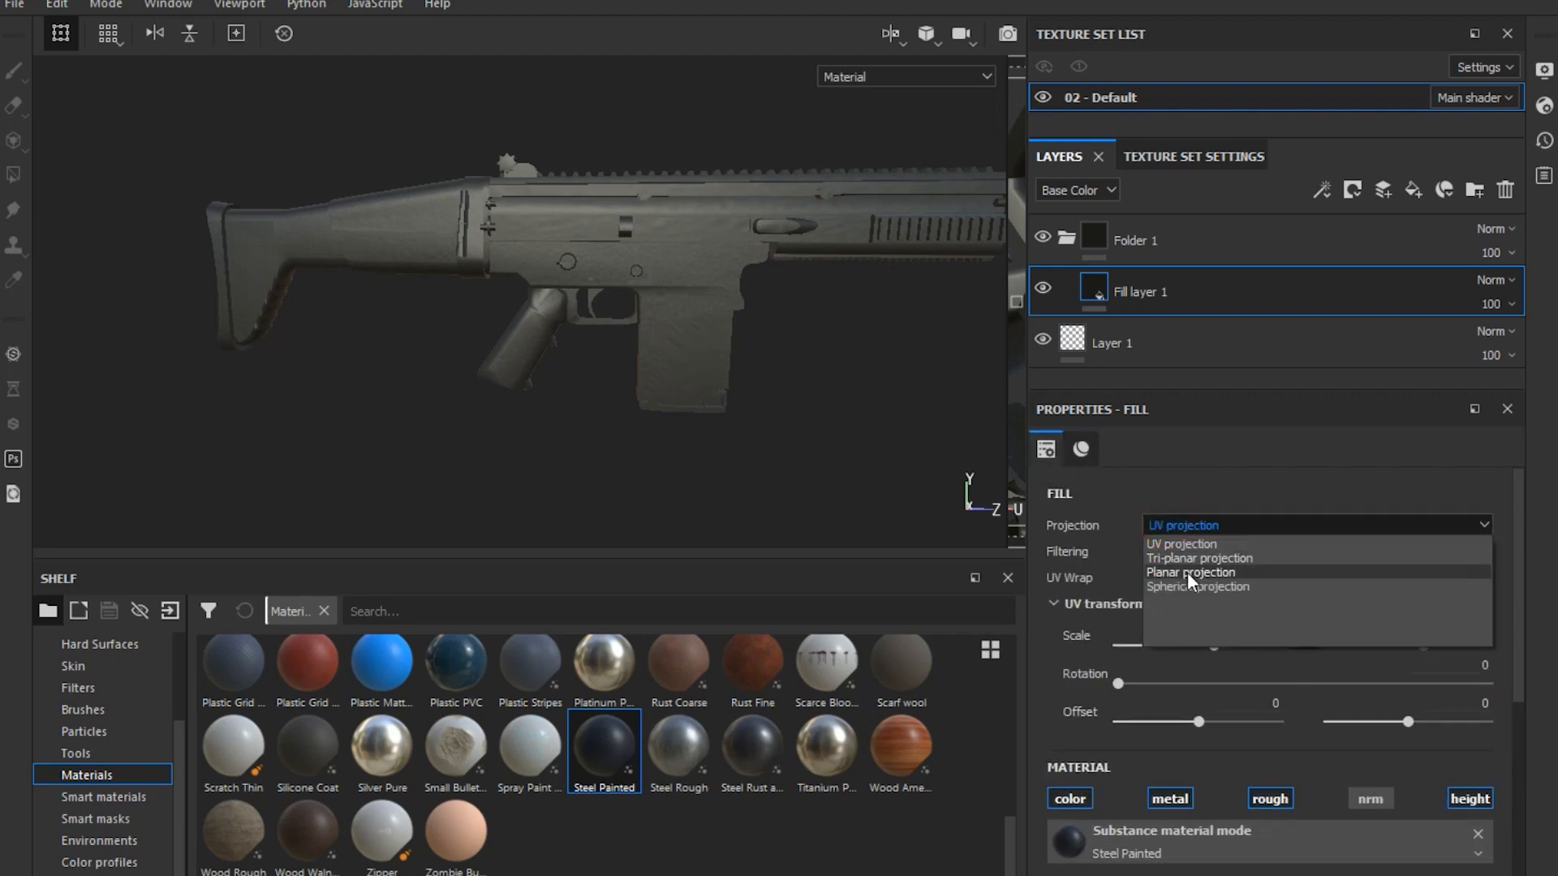
click(1186, 572)
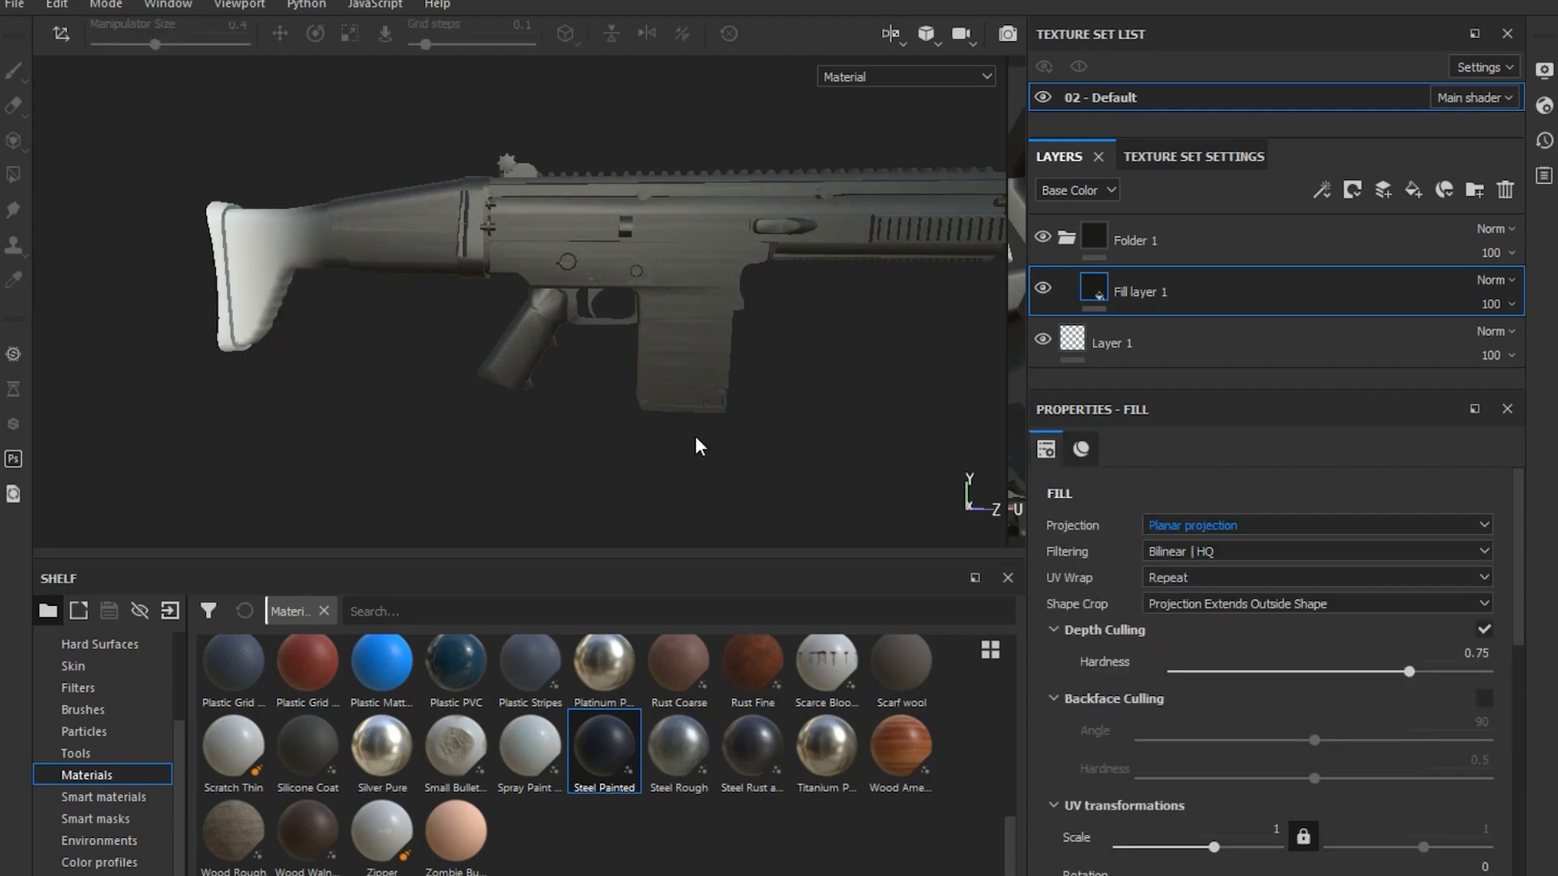
alt+drag(696, 445, 742, 439)
Set the fill layer's projection to Tri-planar projection with a UV scale of 2
click(1151, 525)
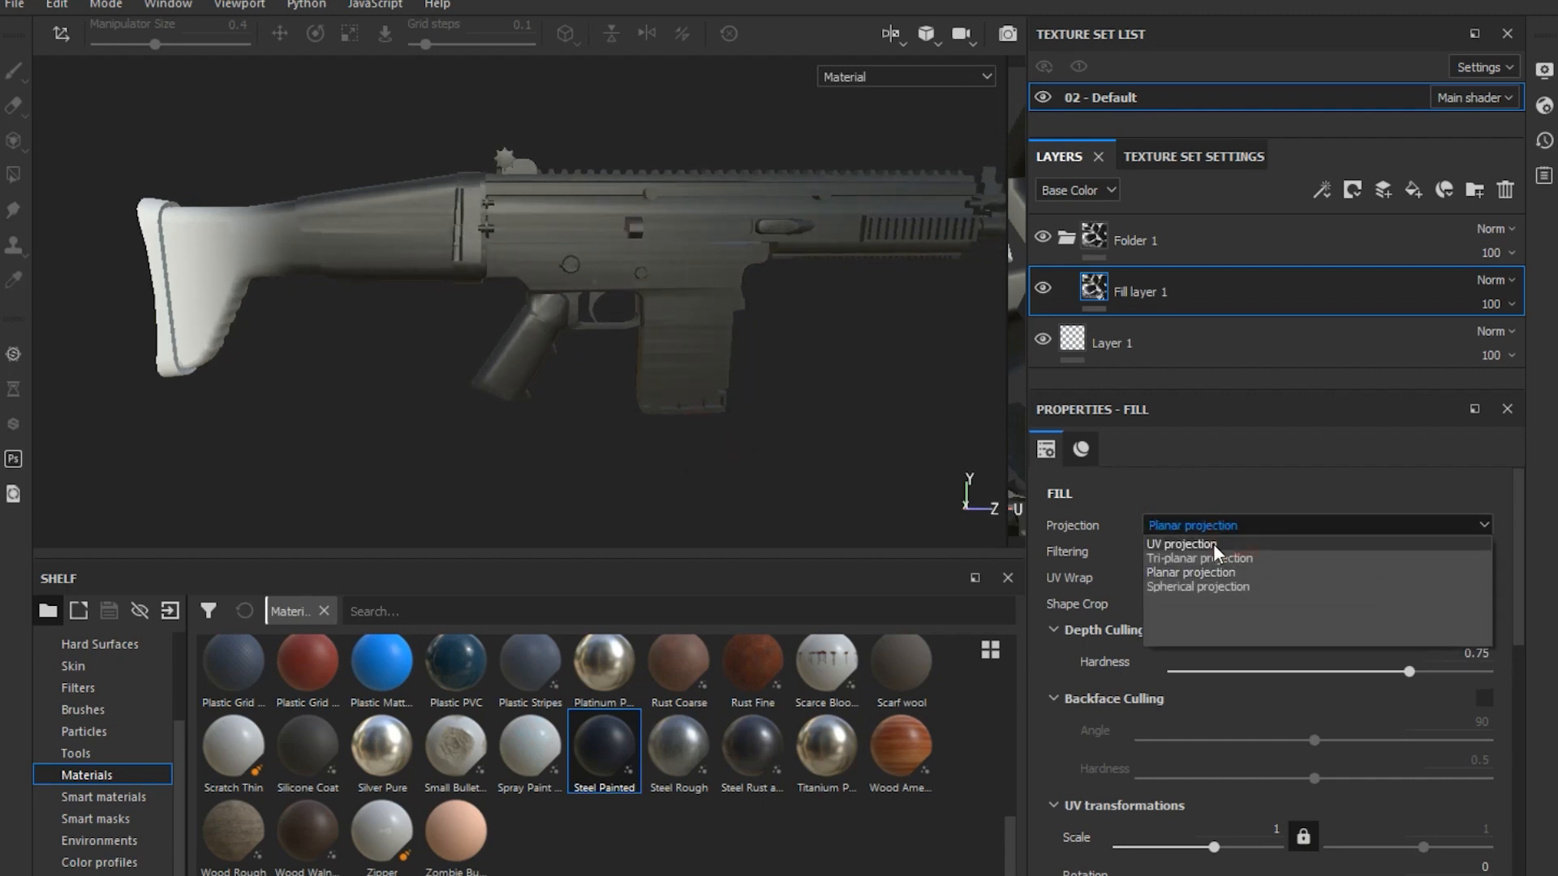
click(1206, 559)
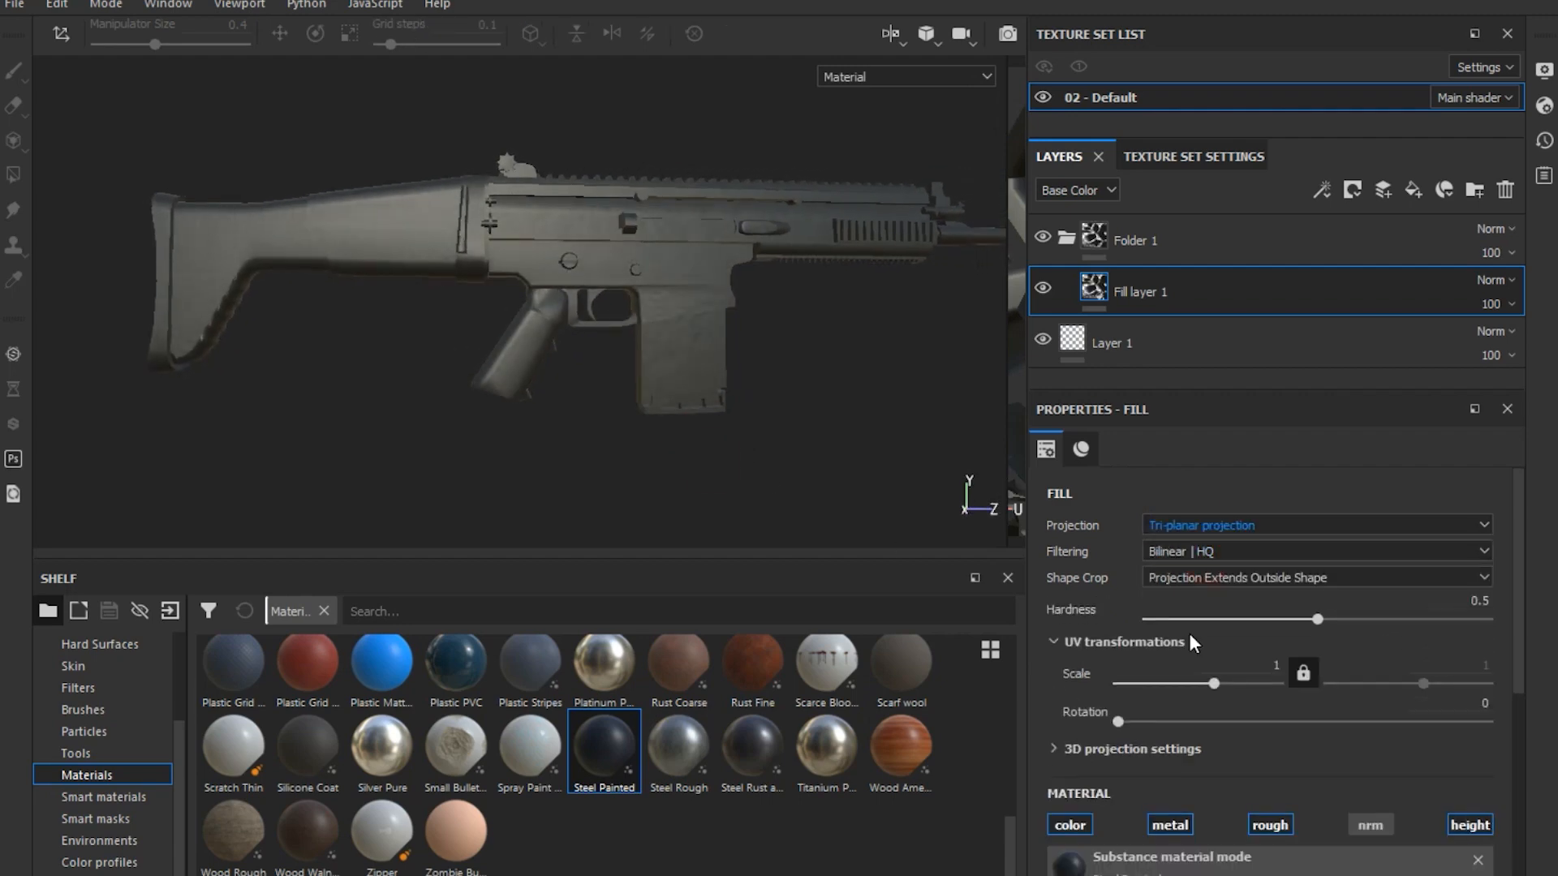
click(1274, 664)
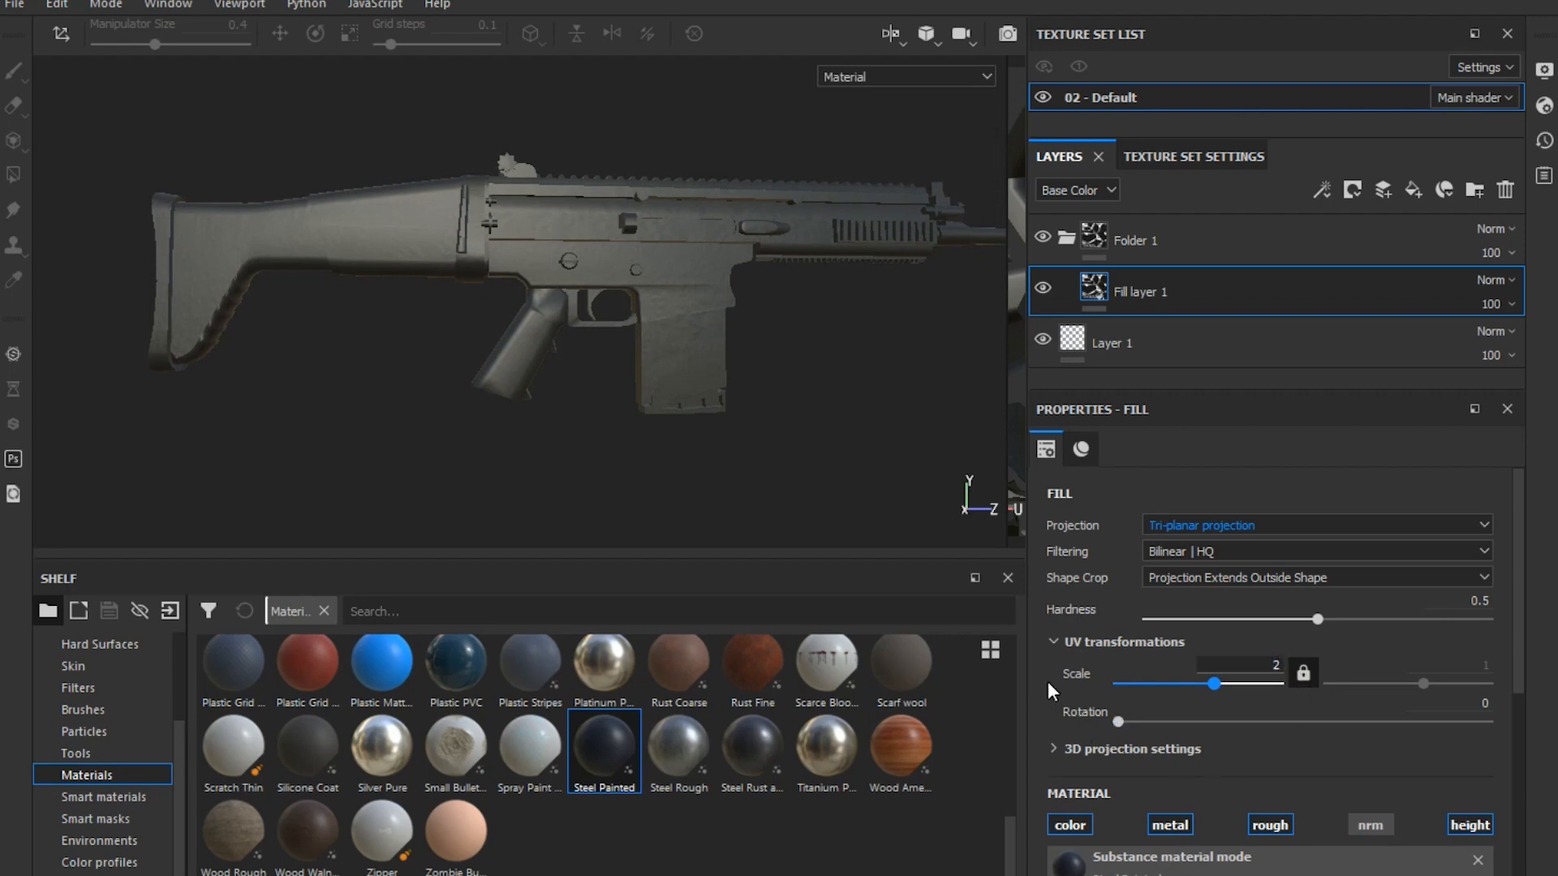
Try a Rust amount of 0.23 on the Steel Painted material and return it to 0
scroll(1063, 717, down, 3)
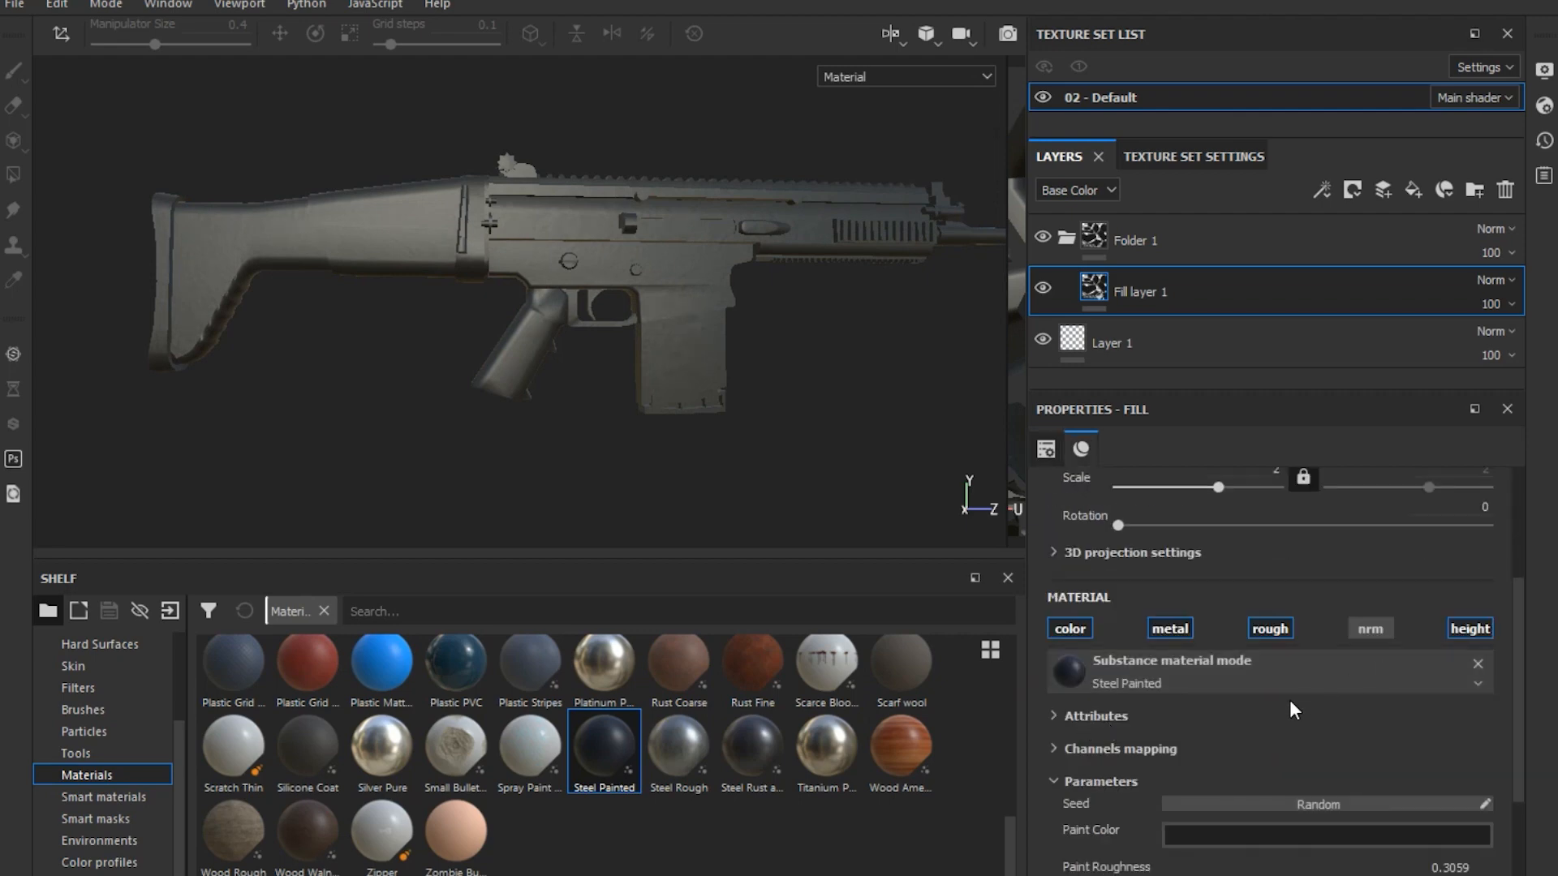
scroll(1290, 704, down, 2)
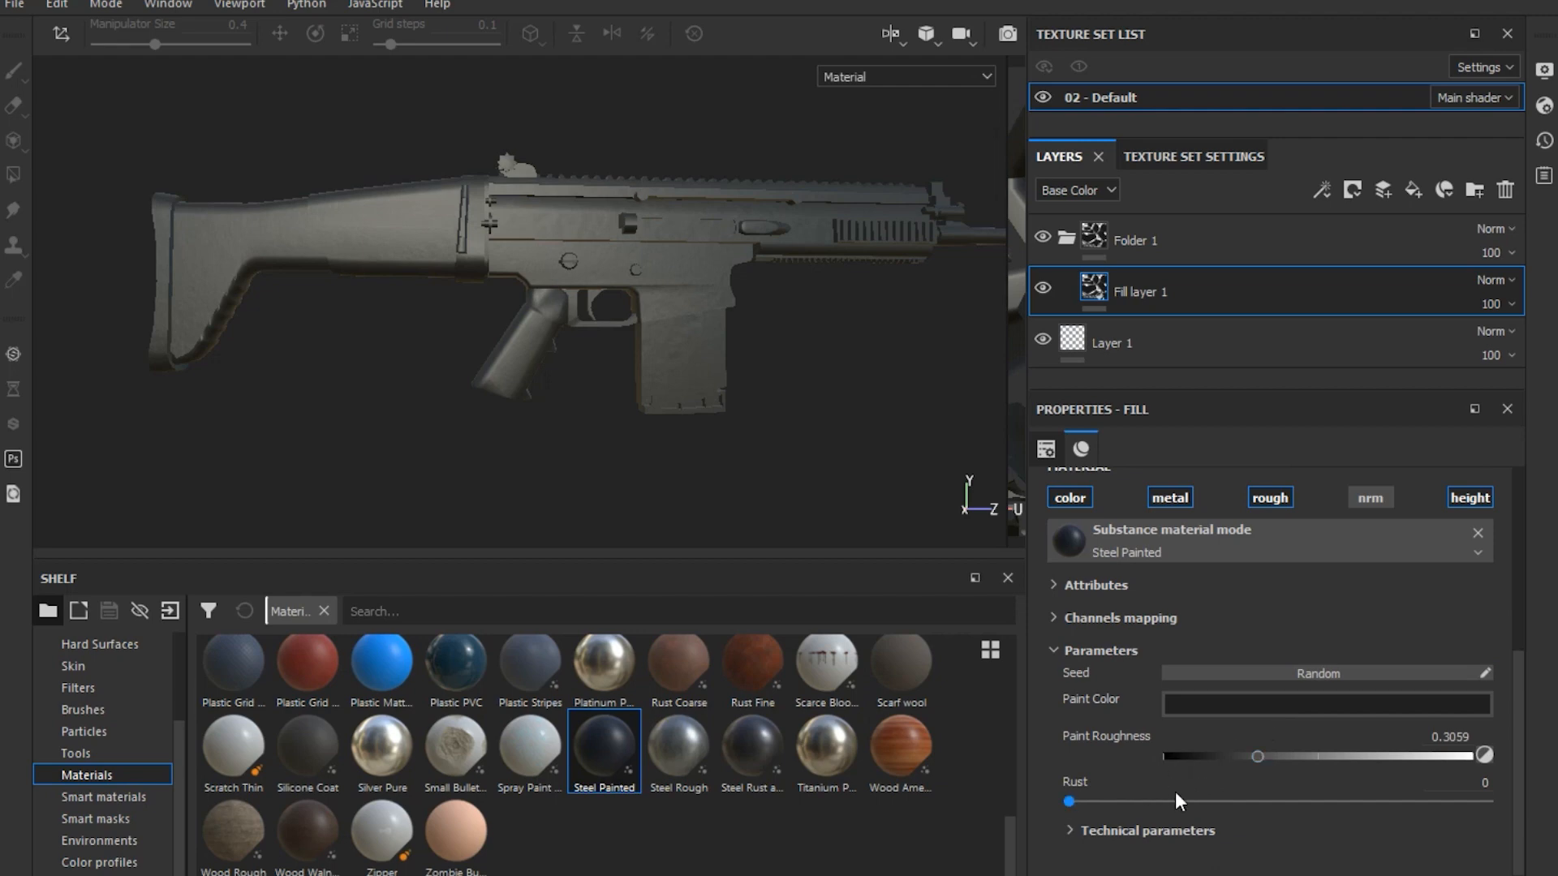
click(1166, 802)
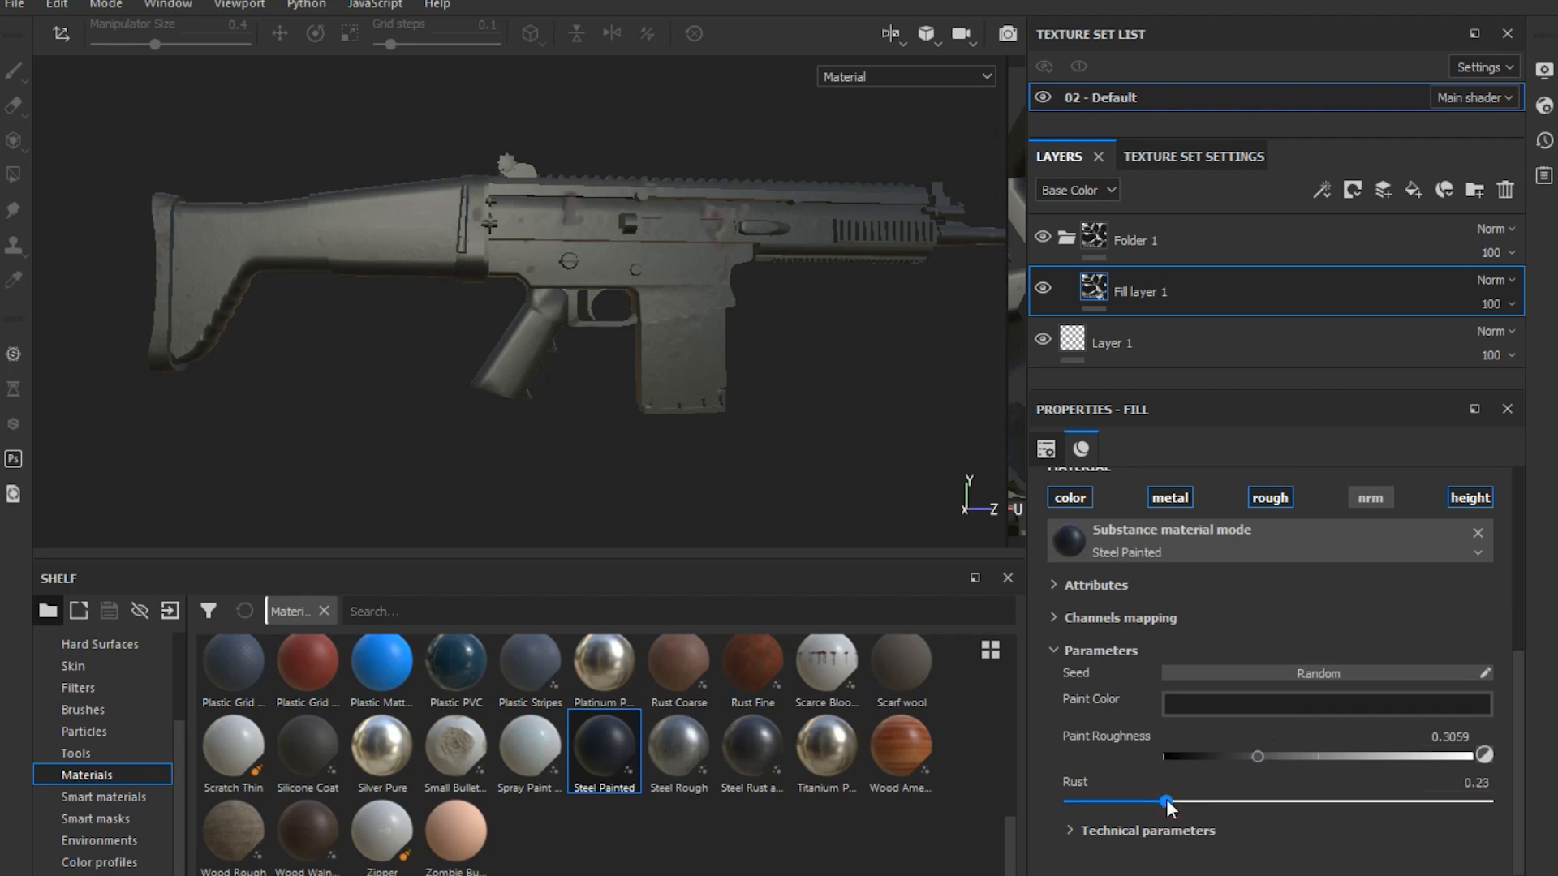
drag(1127, 799, 1073, 800)
Set the Steel Painted material's Normal Intensity to 1.71 in its technical parameters and check the surface on the rifle
click(1098, 822)
scroll(1099, 823, down, 4)
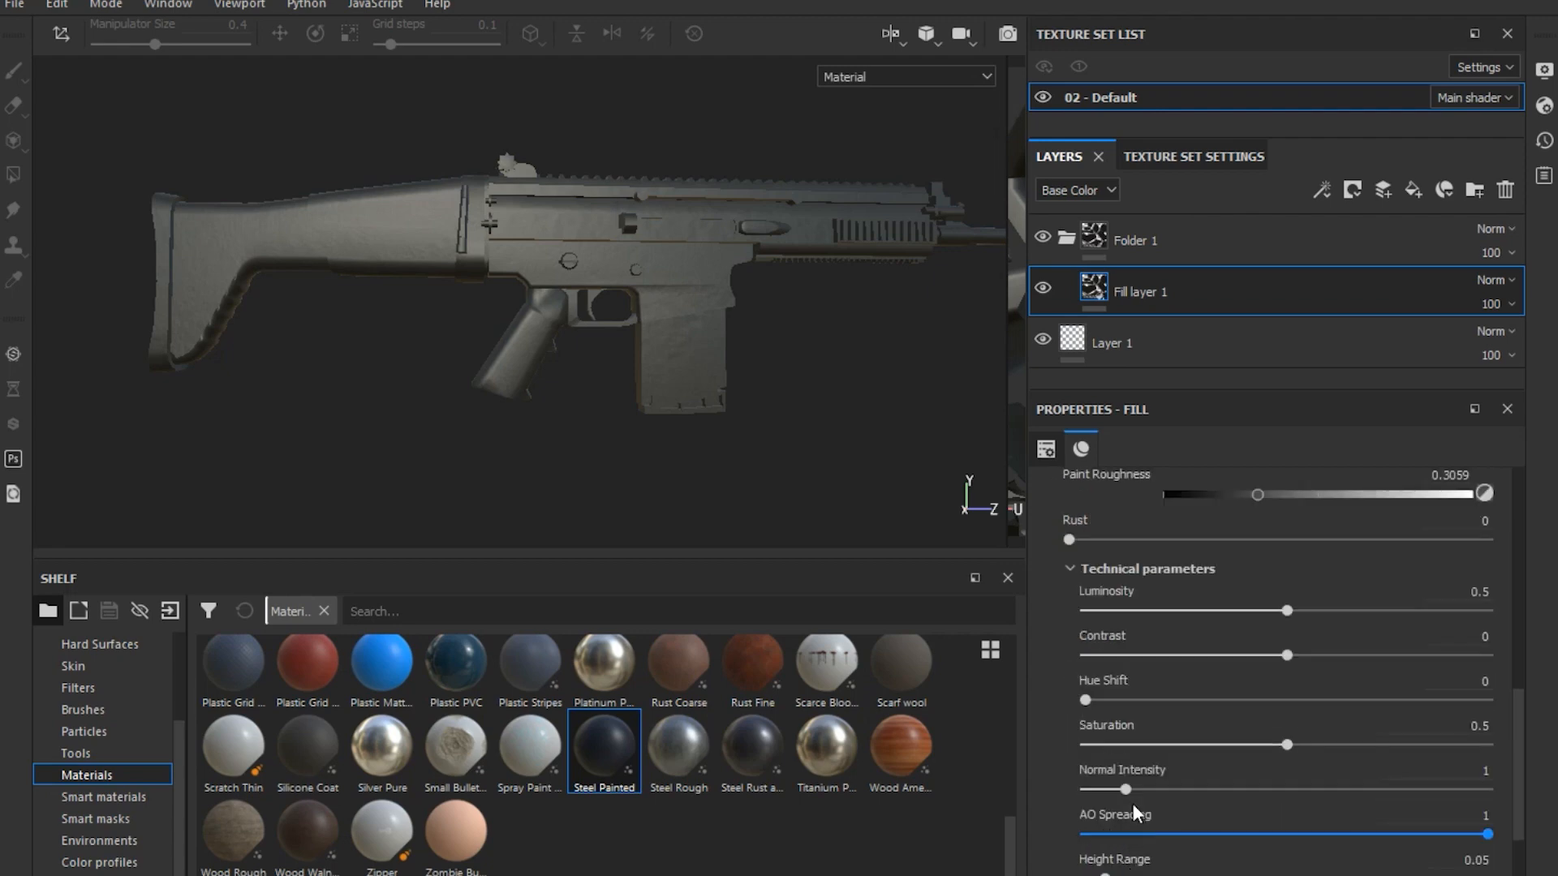
drag(1125, 790, 1154, 791)
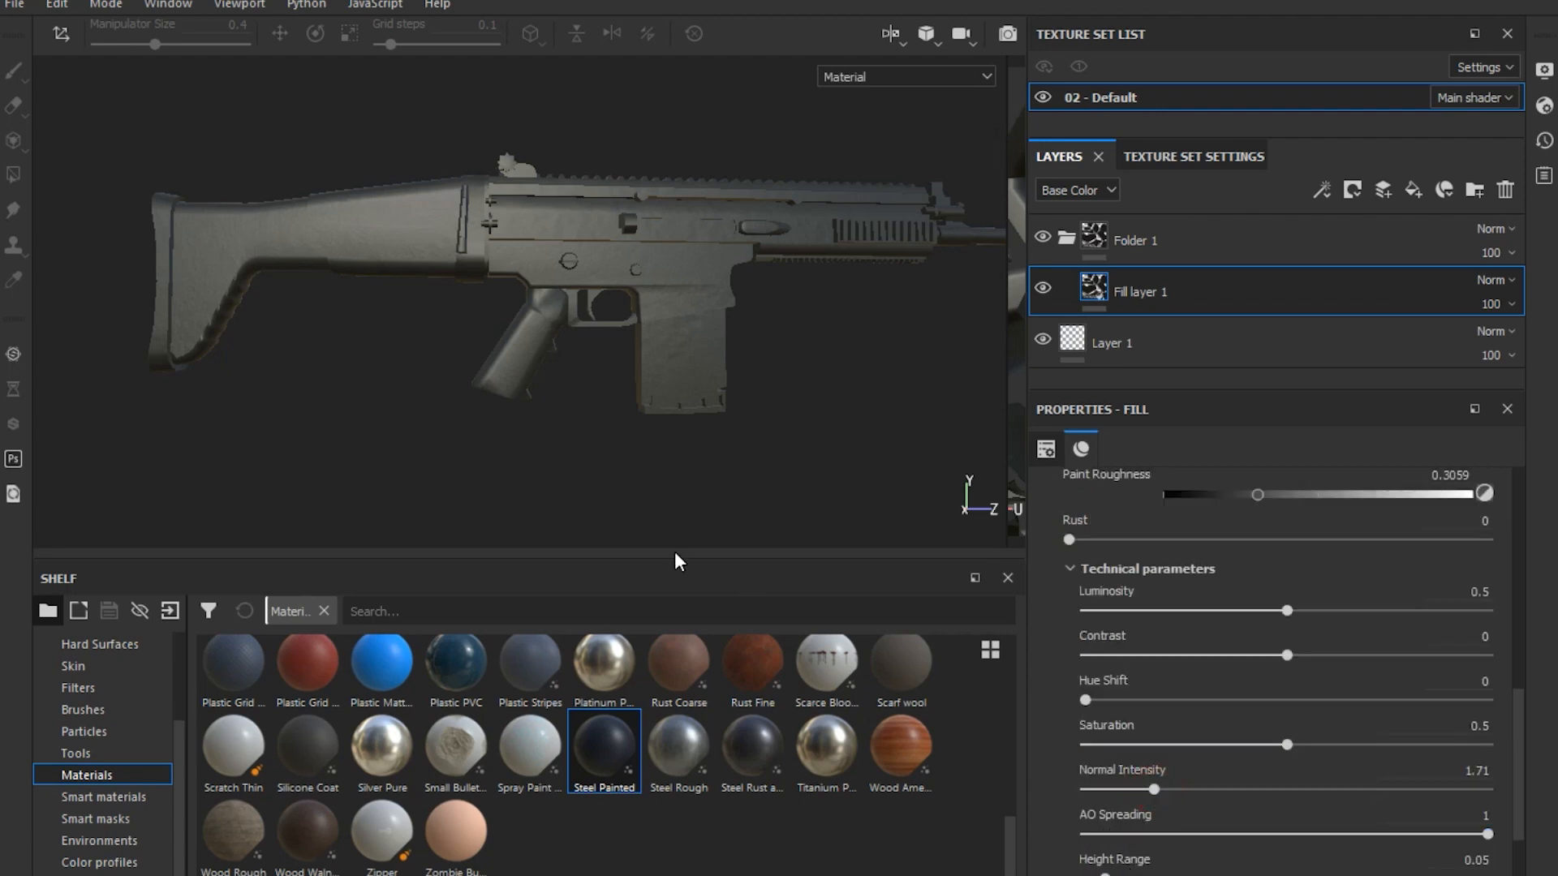
scroll(679, 469, up, 3)
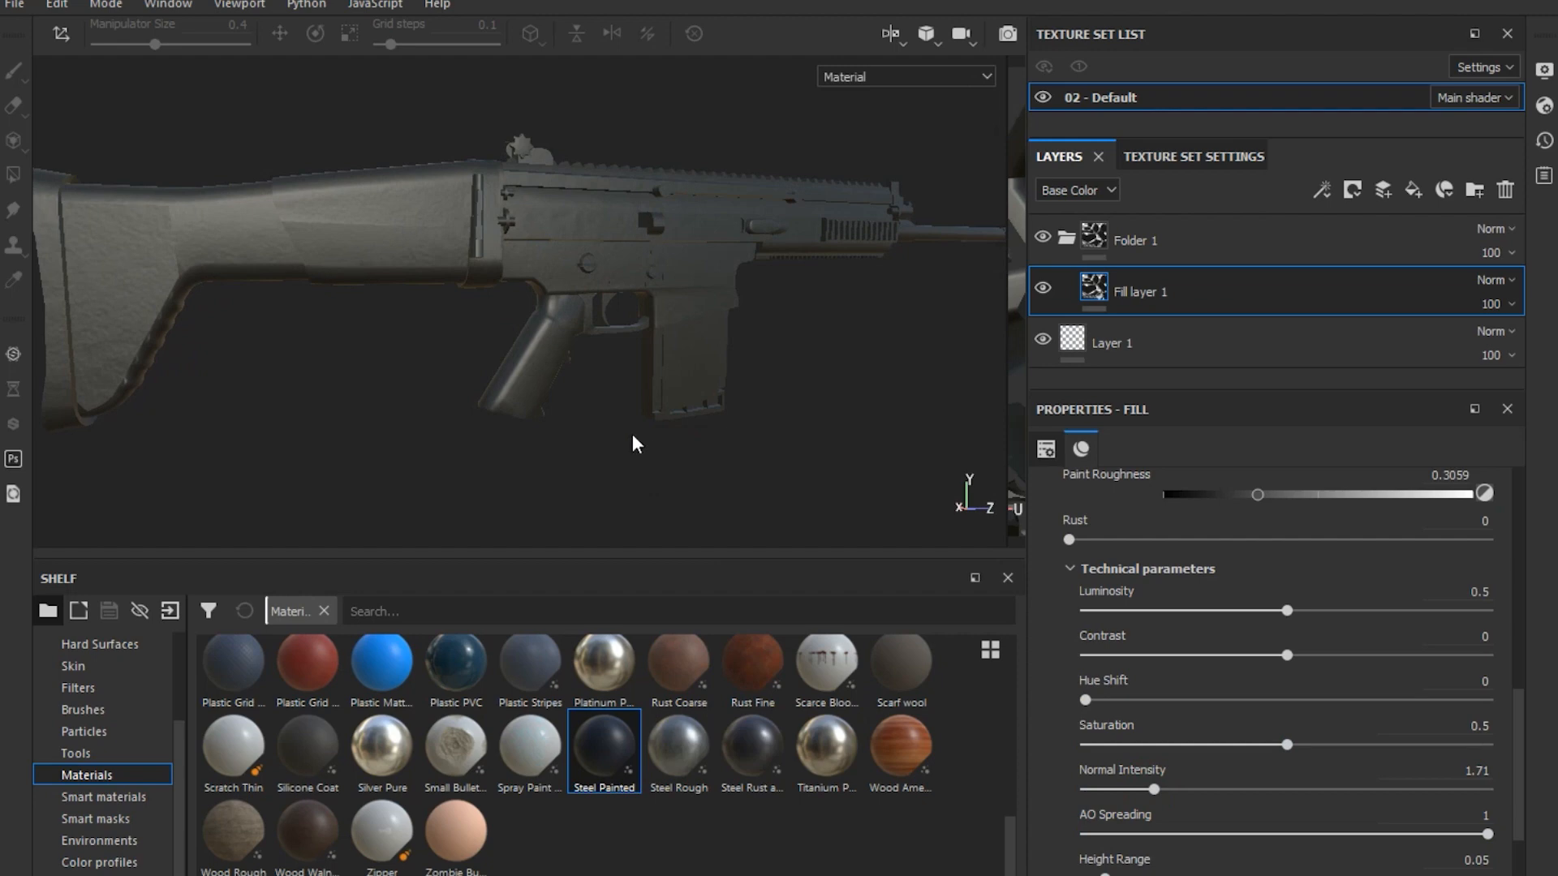
shift+right_drag(656, 435, 661, 446)
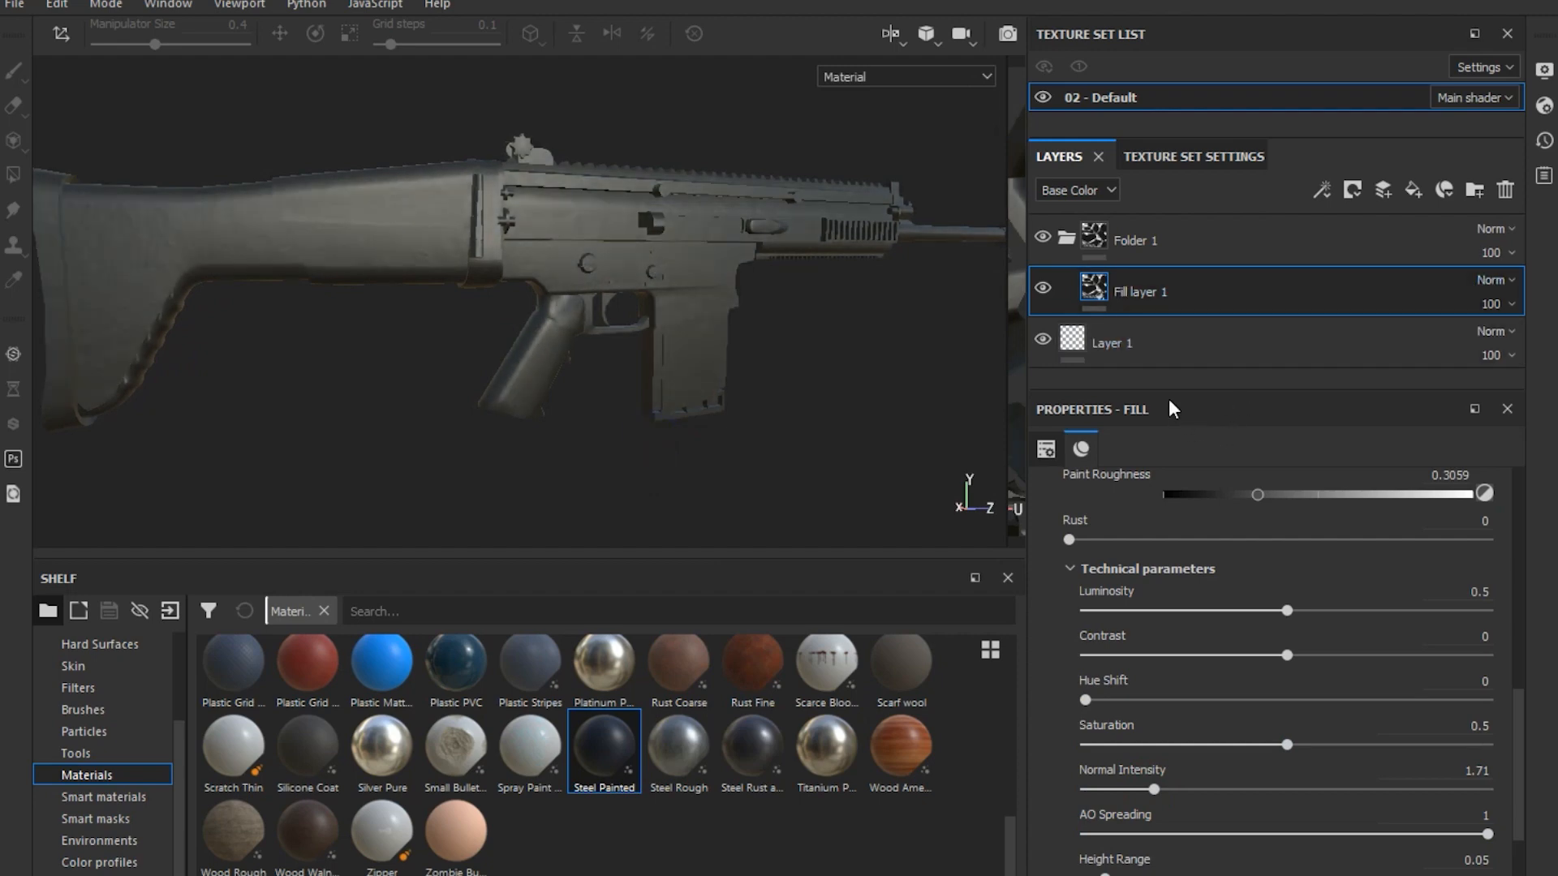
Add a new fill layer above Fill layer 1 and apply the Steel Rough material to it
drag(1150, 392, 1138, 586)
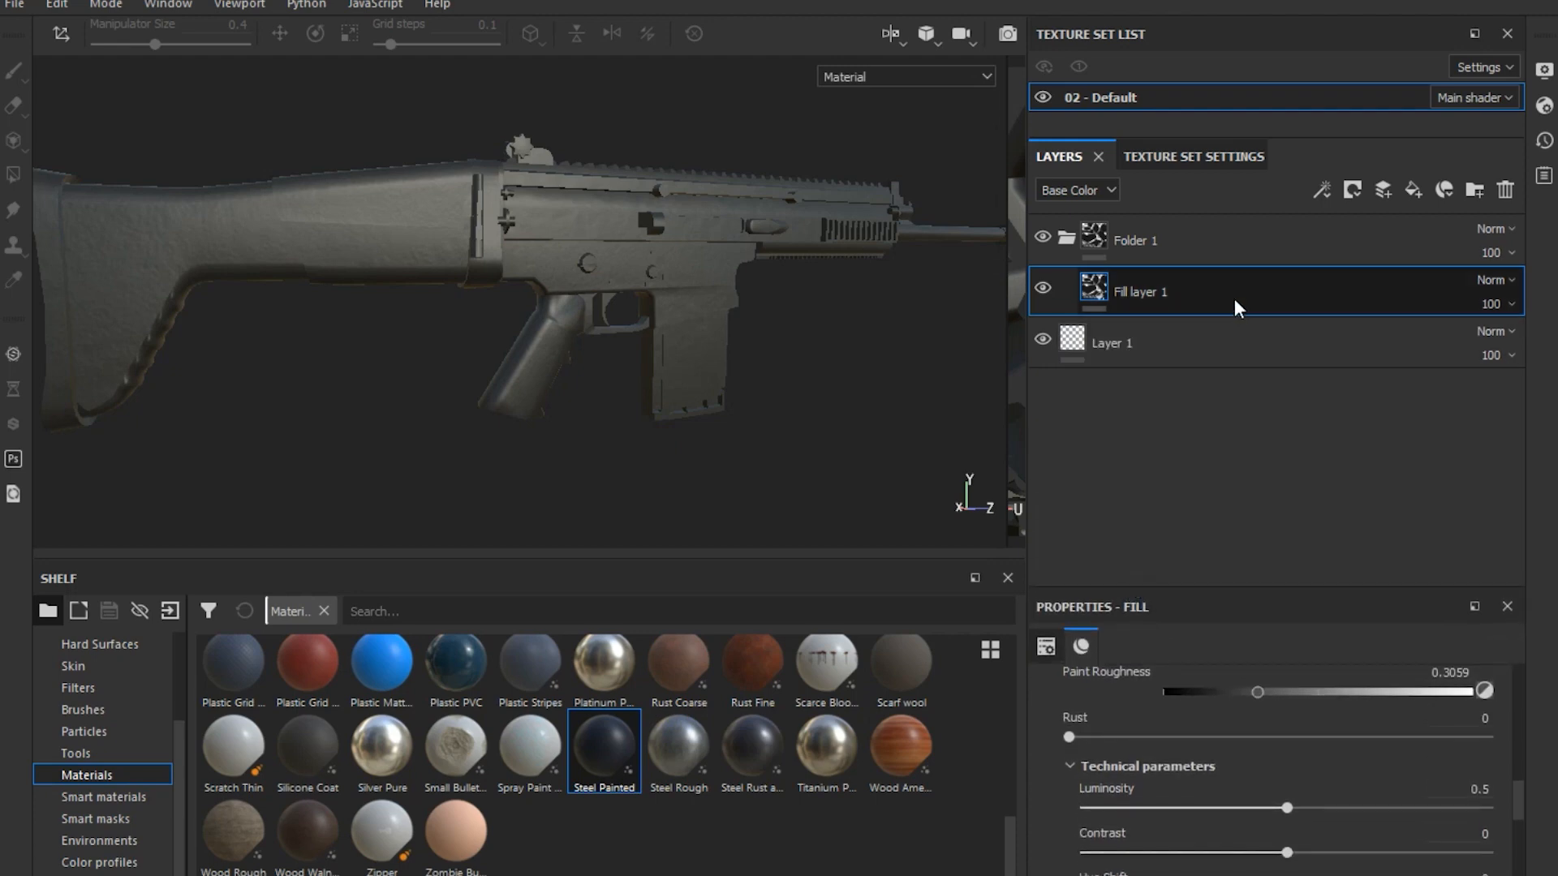
click(1414, 190)
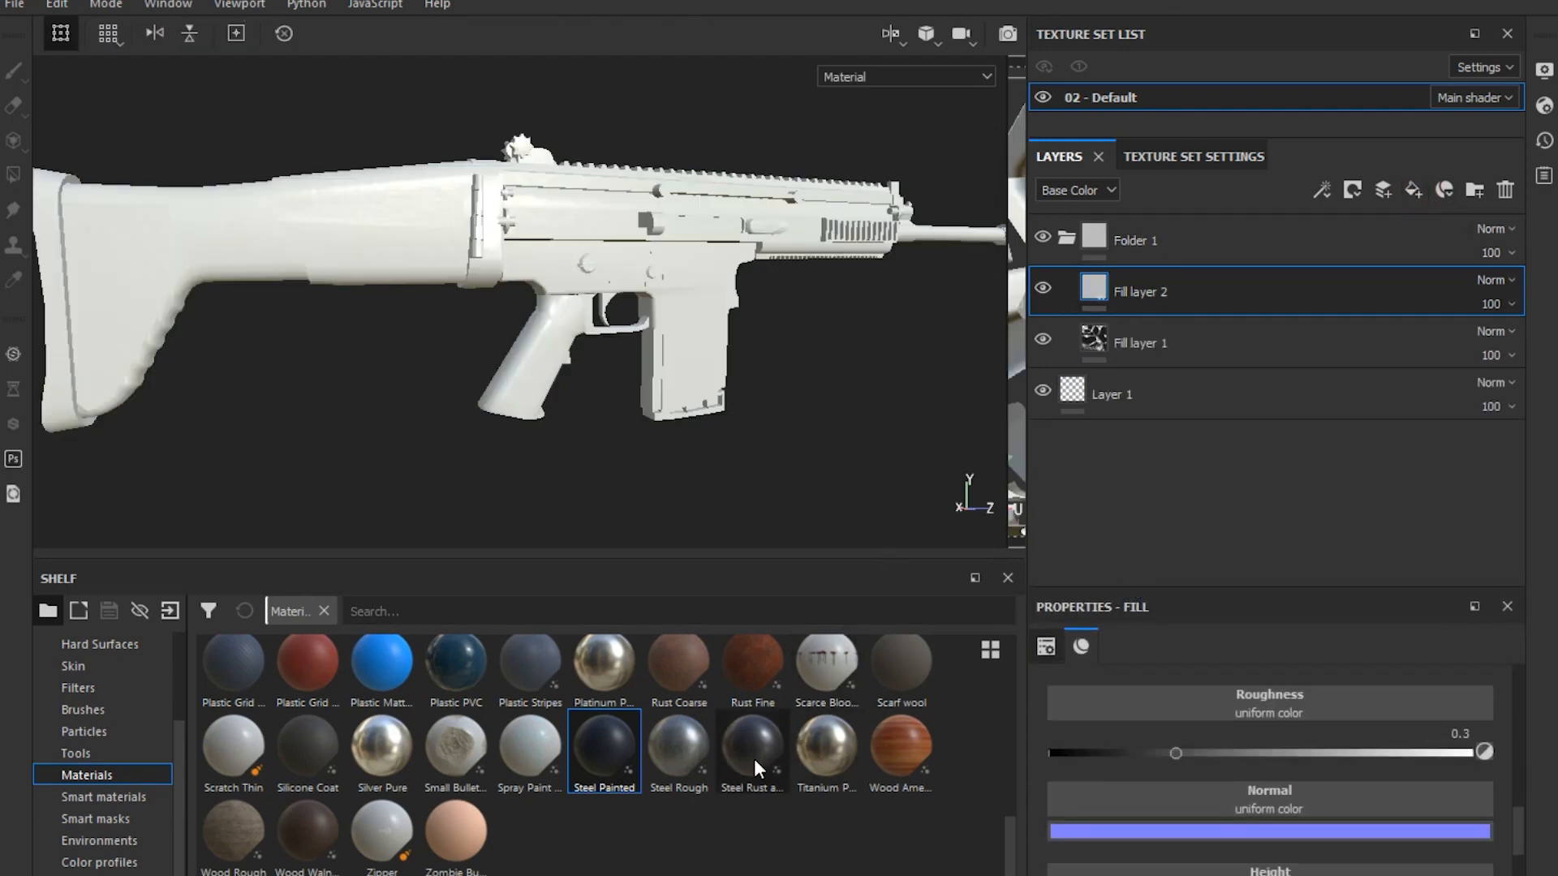
mouse_move(693, 775)
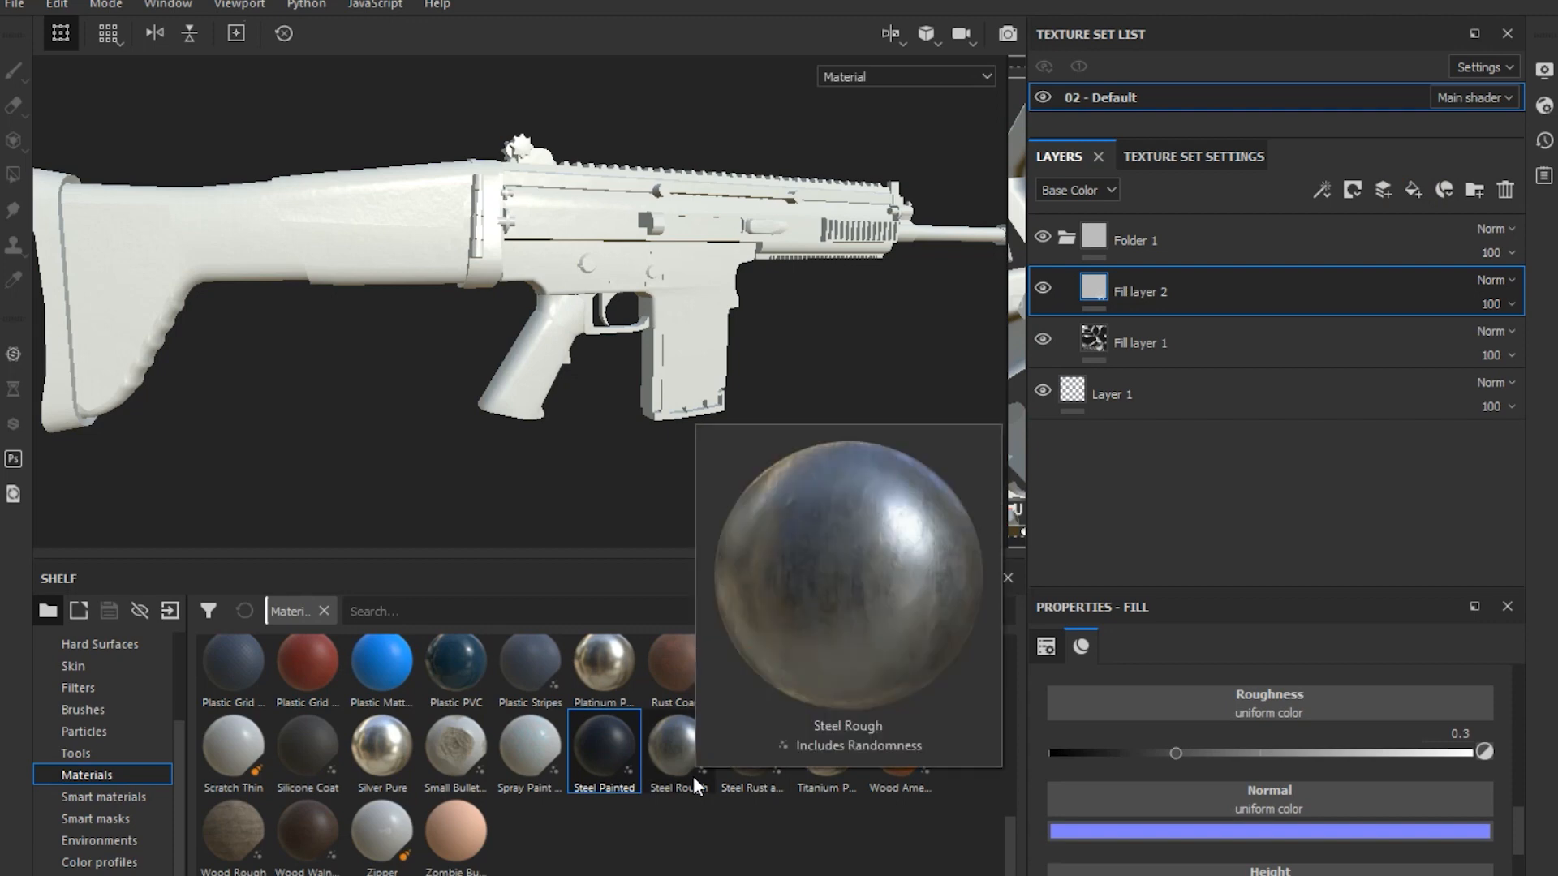
click(678, 750)
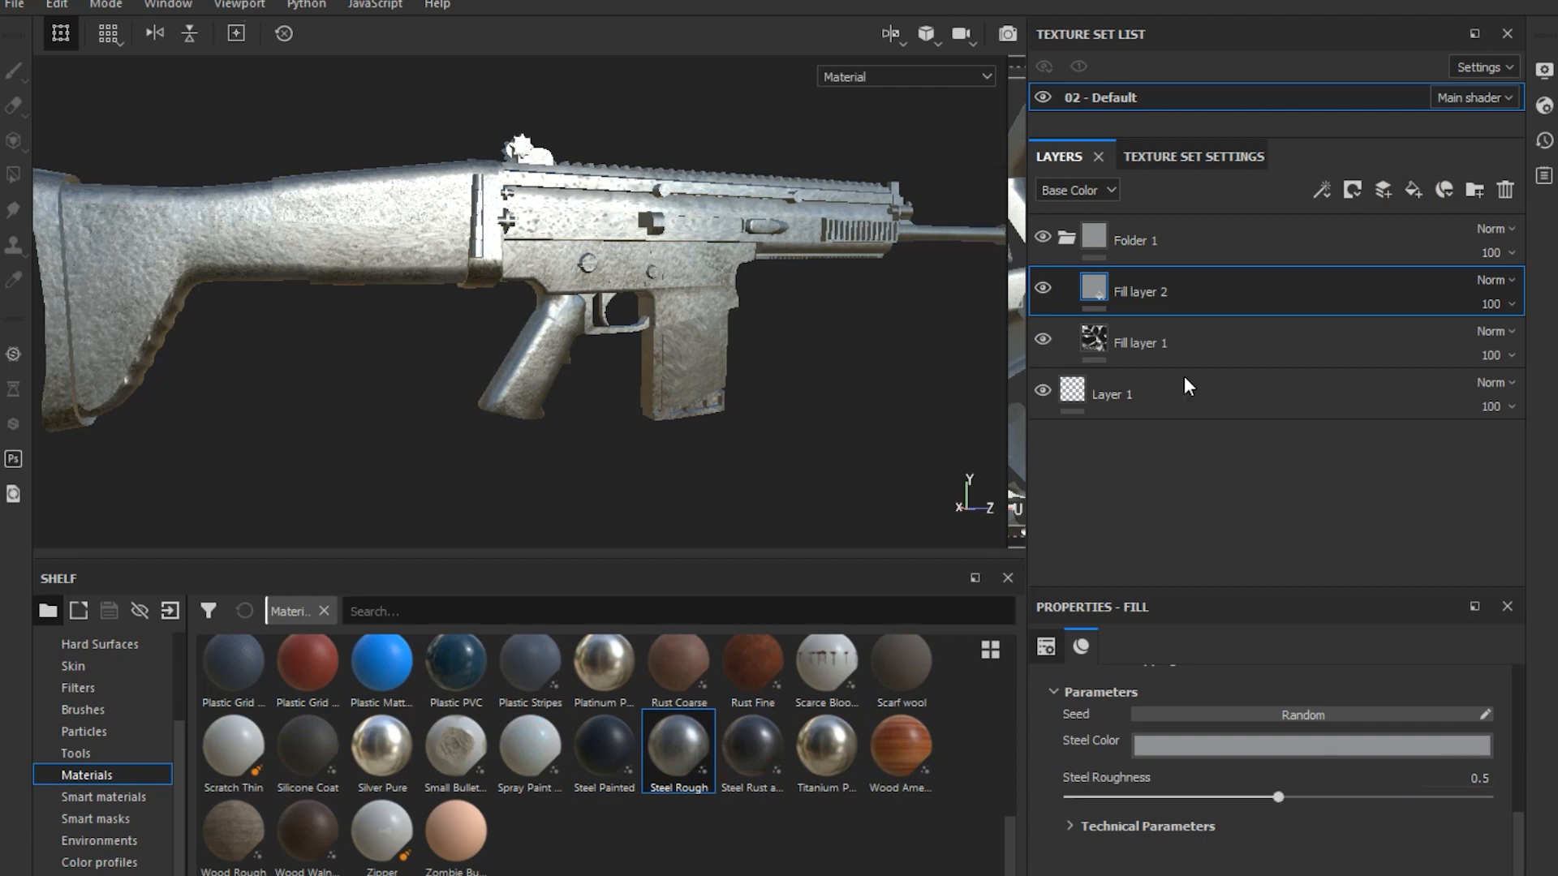
Add a black mask to Fill layer 2 and put an empty generator on that mask
right_click(1229, 291)
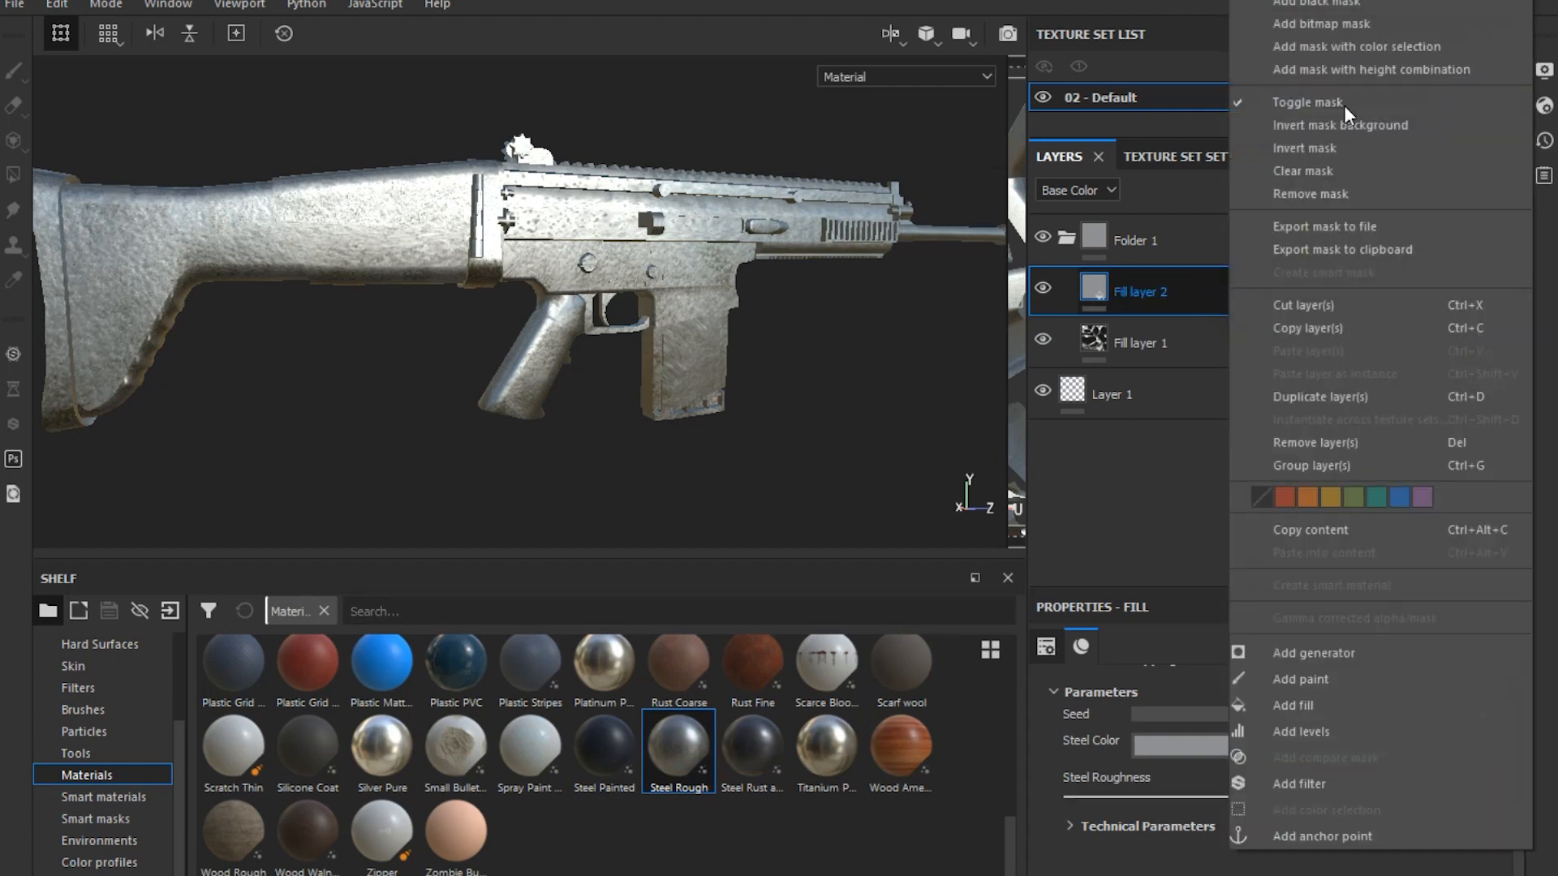
click(1329, 5)
right_click(1128, 285)
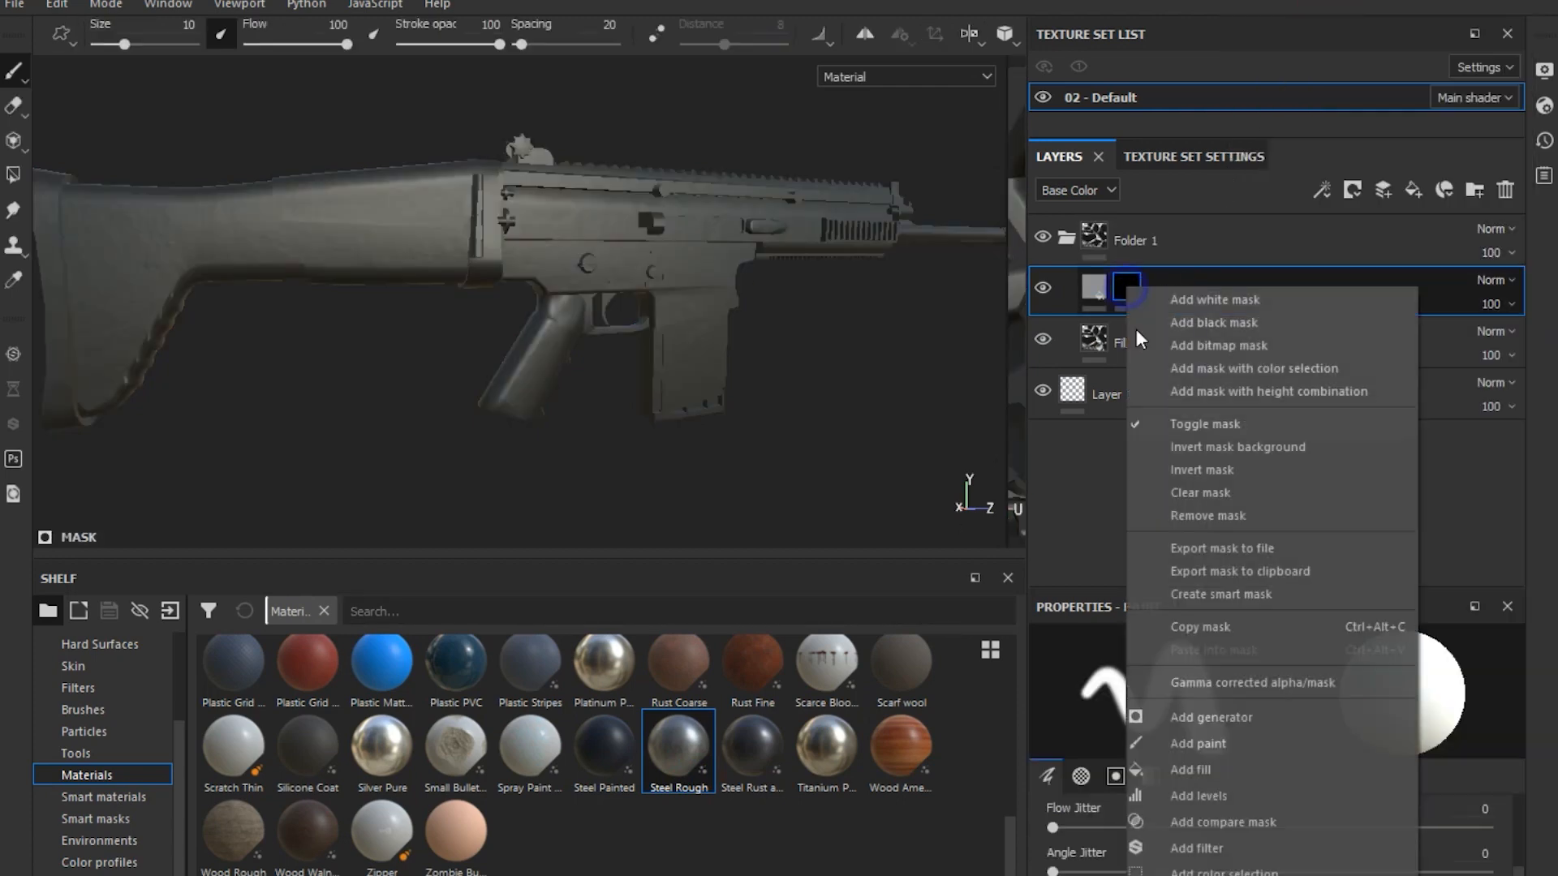
click(1238, 714)
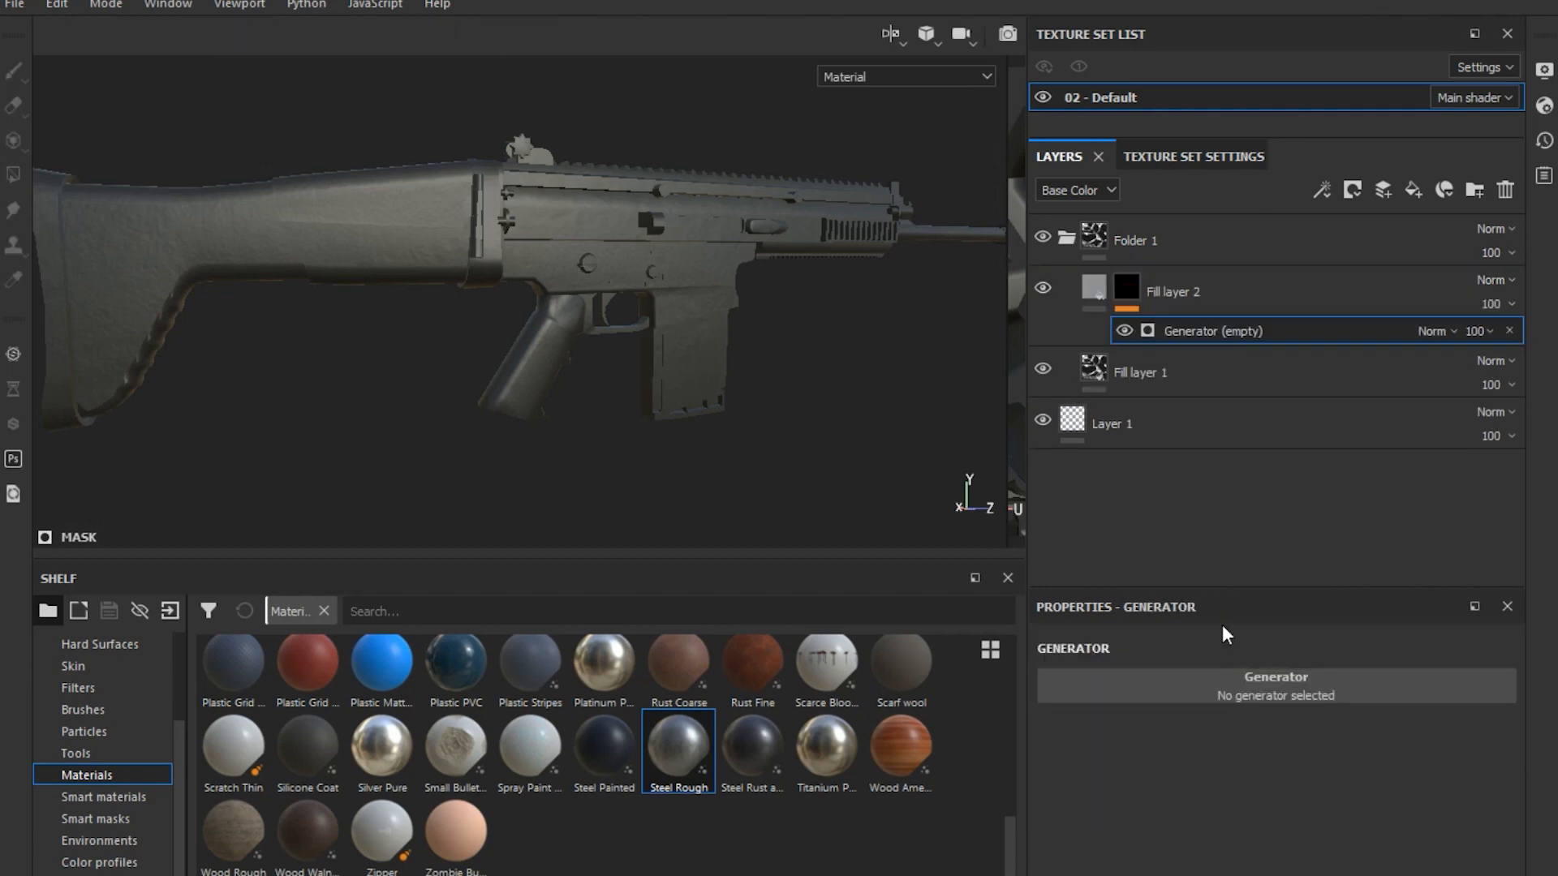
drag(1206, 587, 1196, 479)
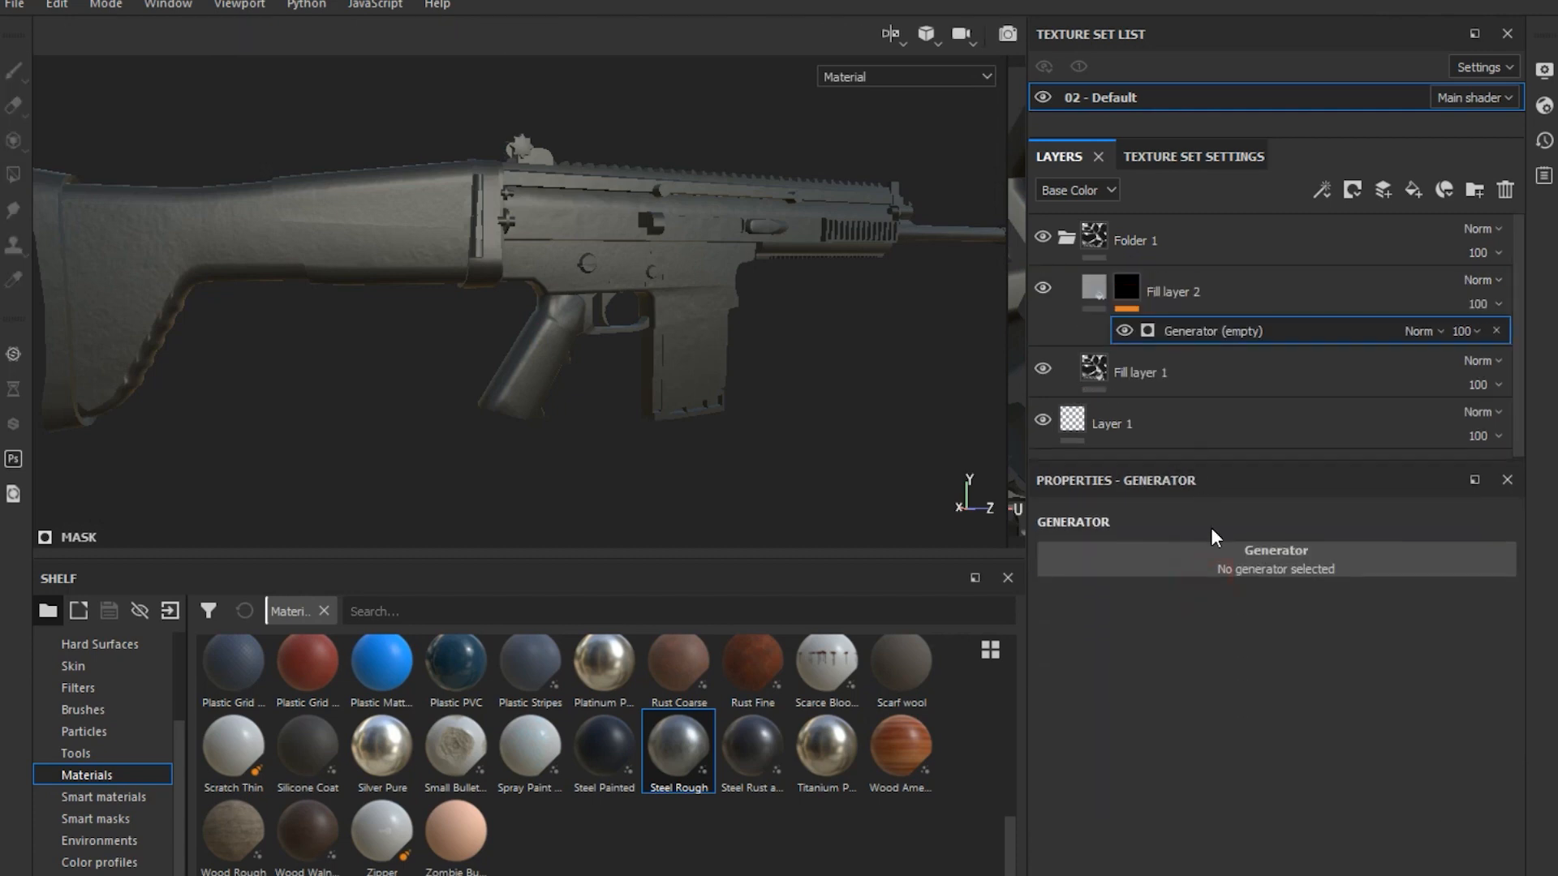
Compare the available generators and assign Metal Edge Wear to Fill layer 2's mask
click(1219, 559)
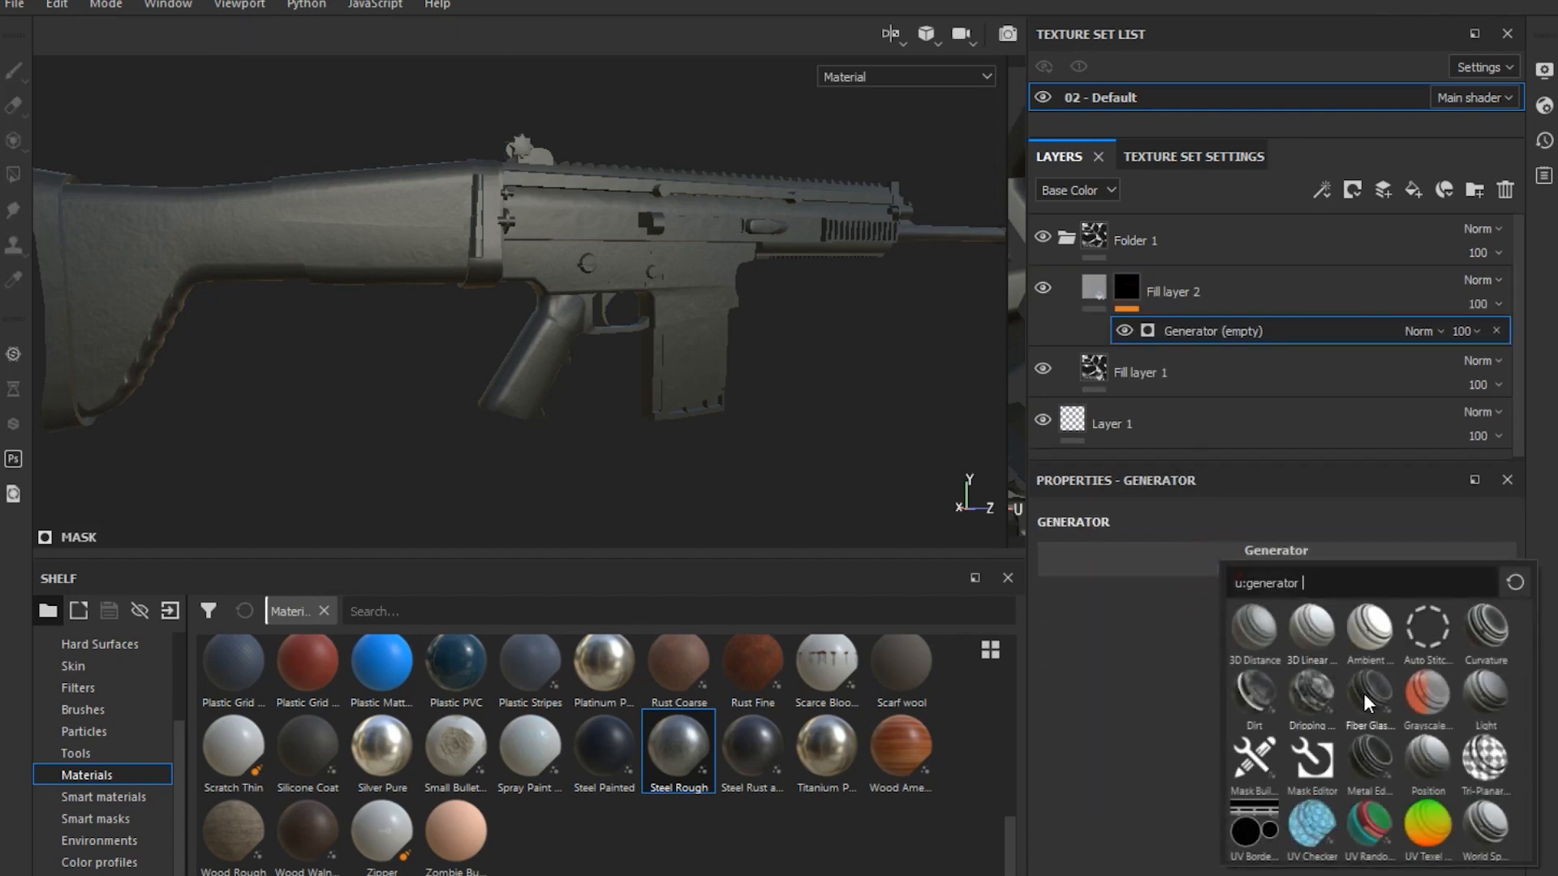
mouse_move(1365, 703)
mouse_move(1260, 699)
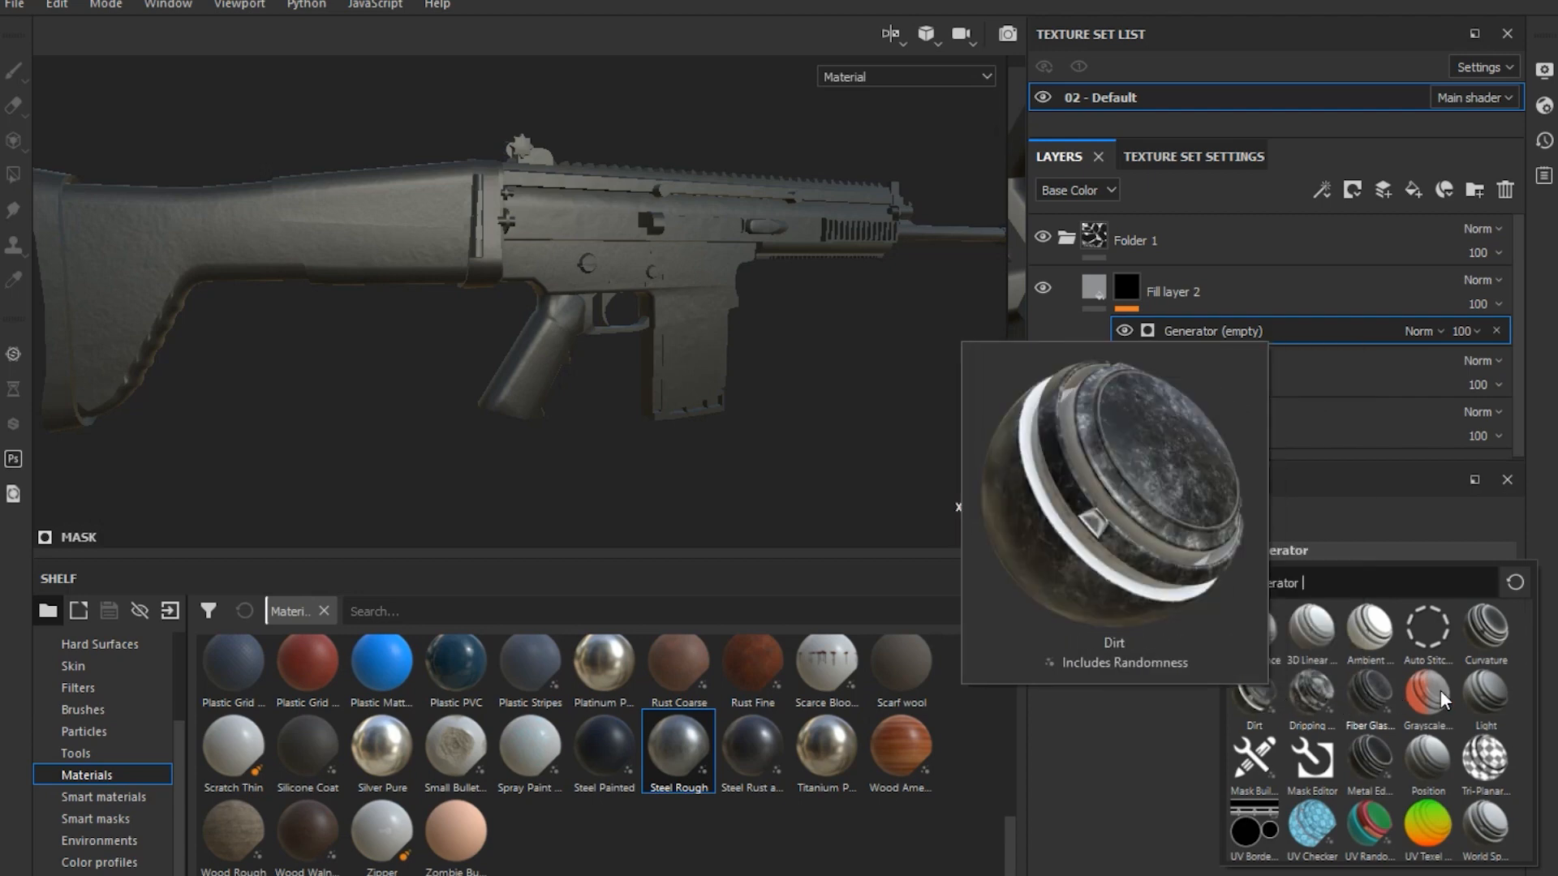
mouse_move(1484, 691)
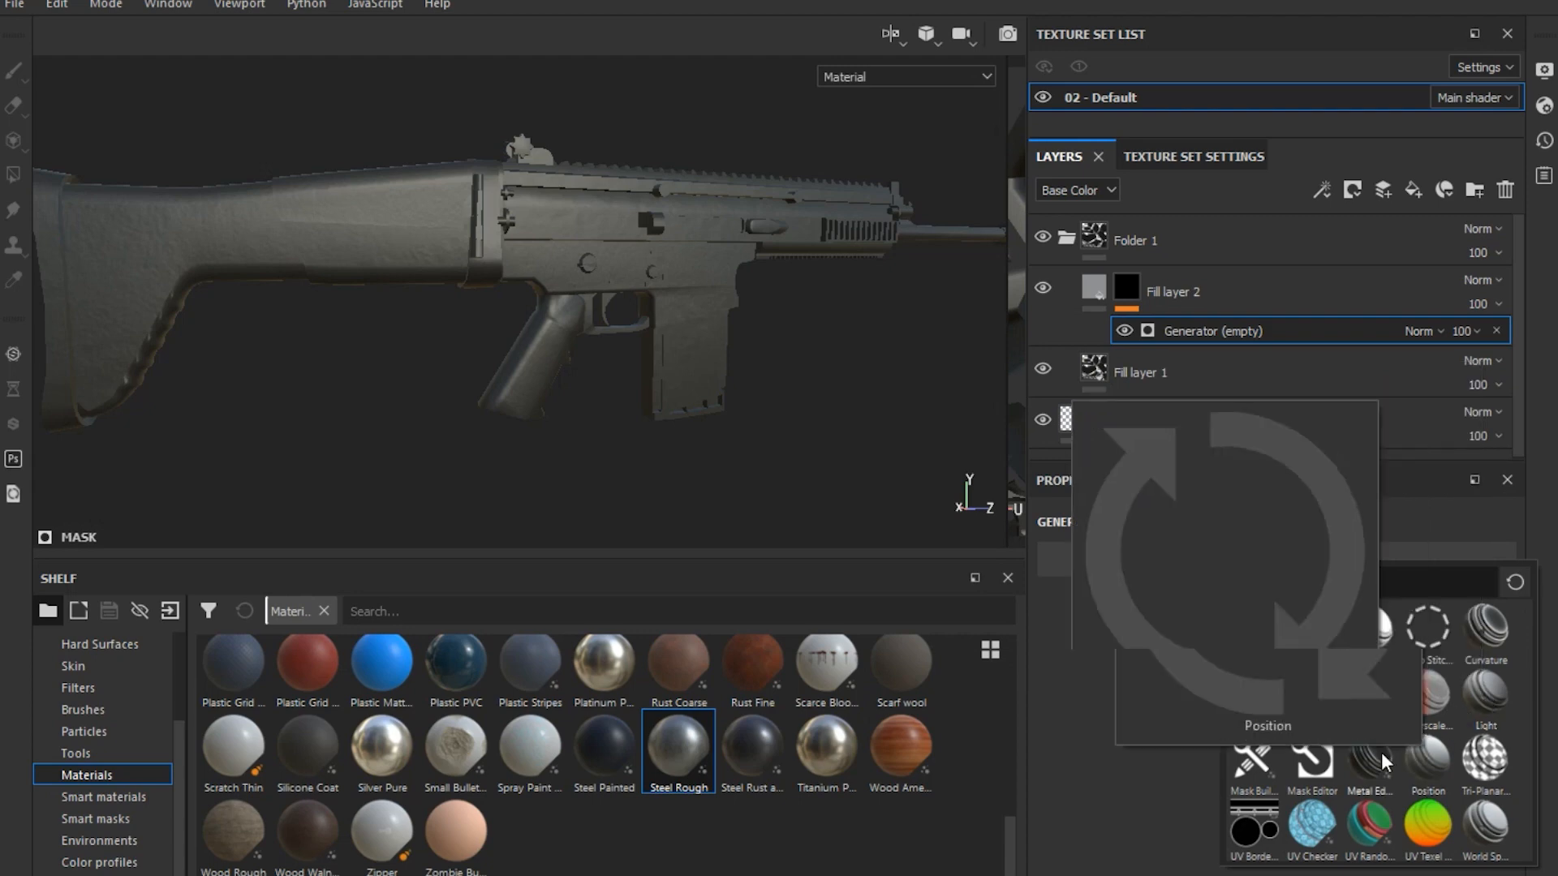
mouse_move(1381, 752)
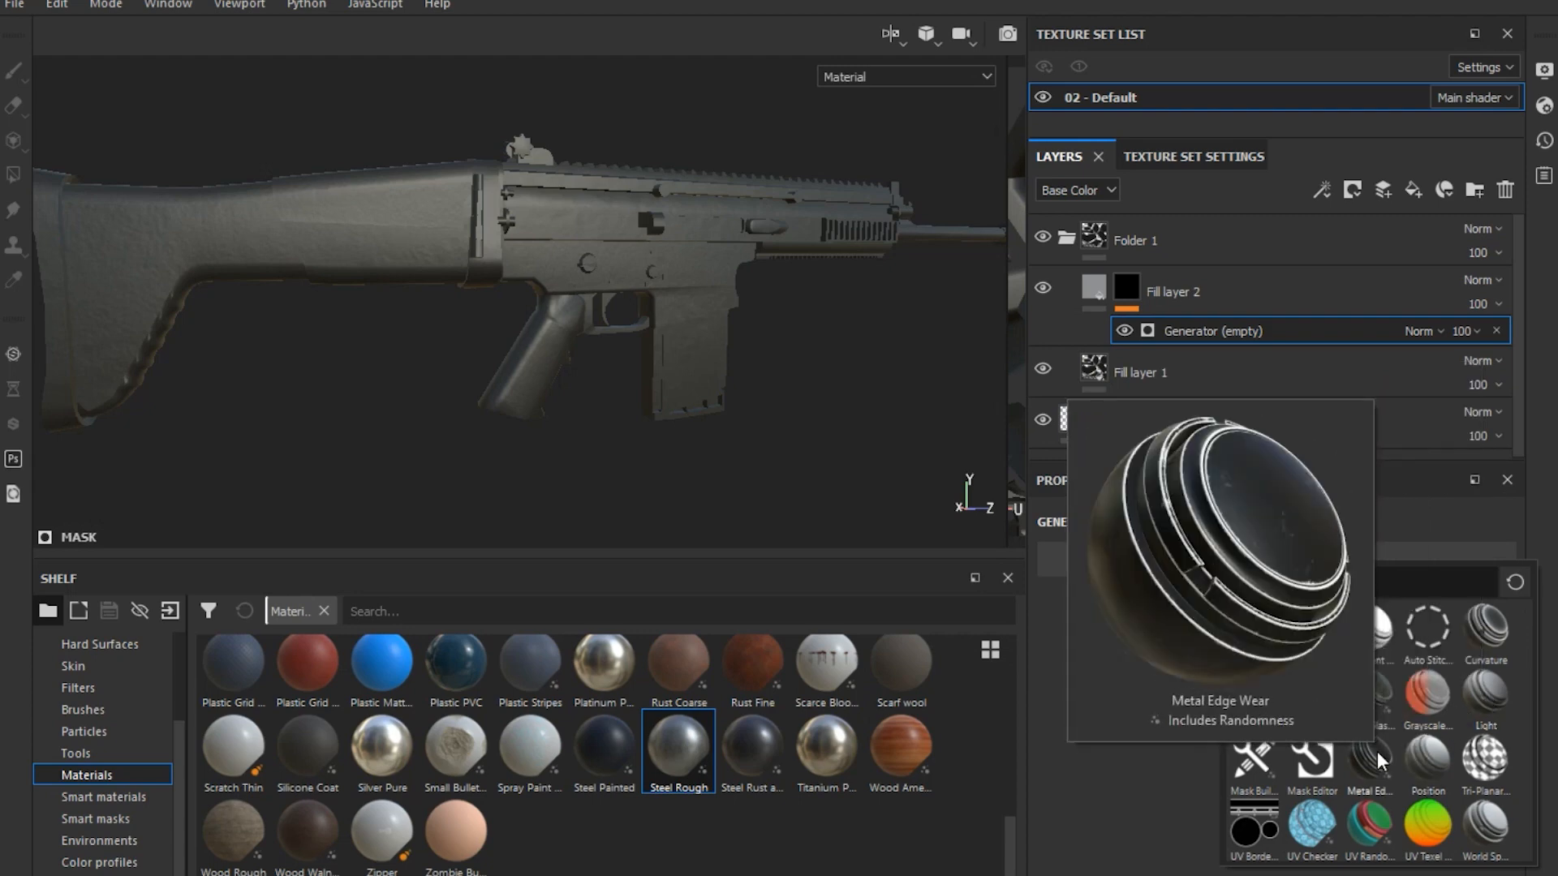
mouse_move(1467, 636)
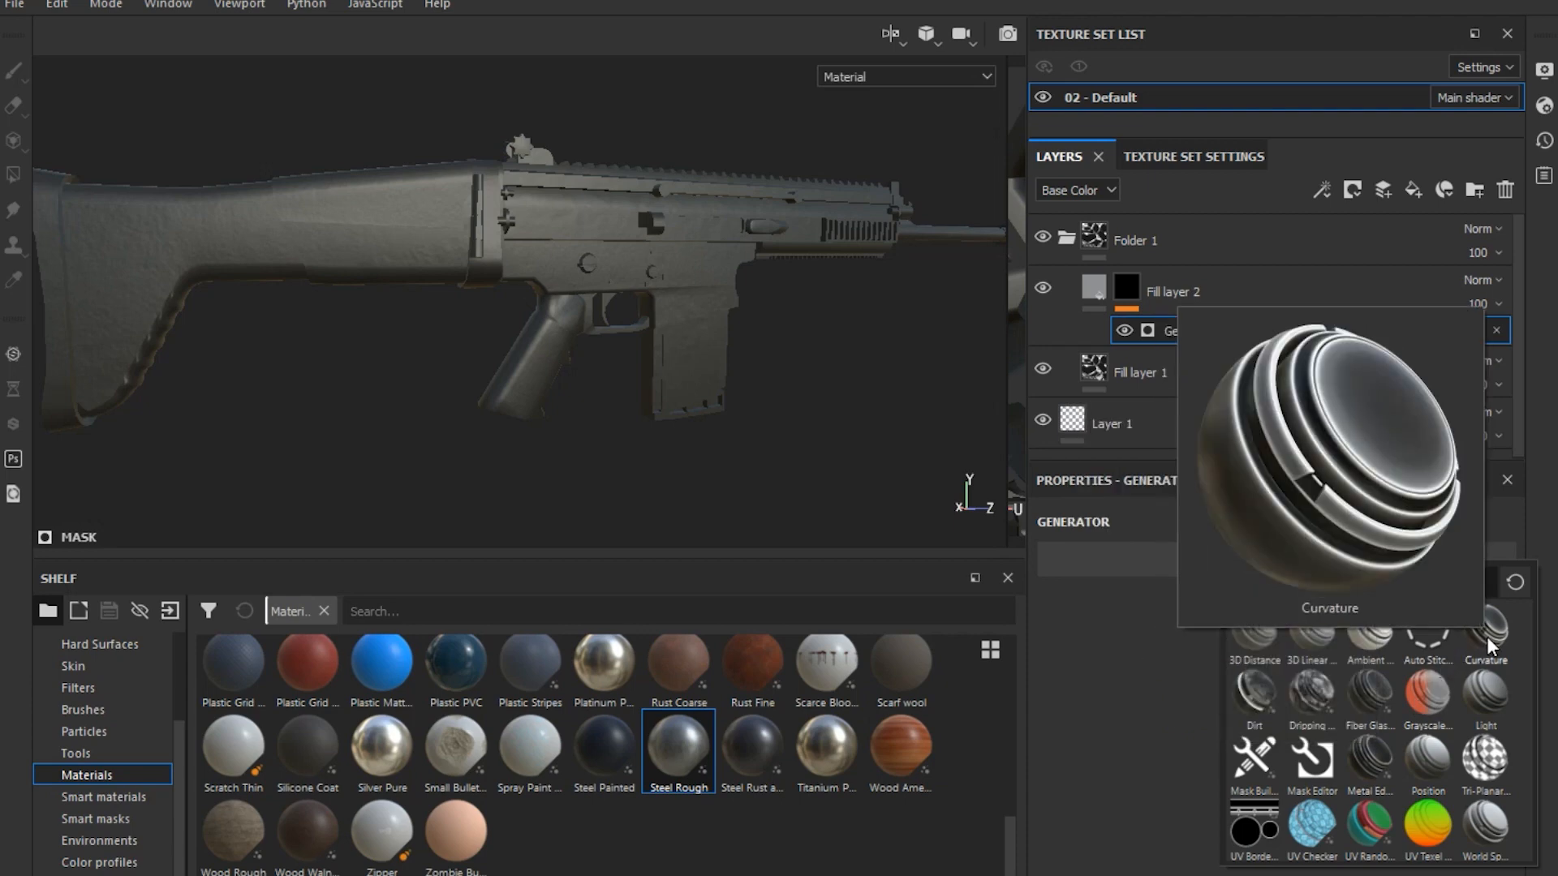
mouse_move(1404, 631)
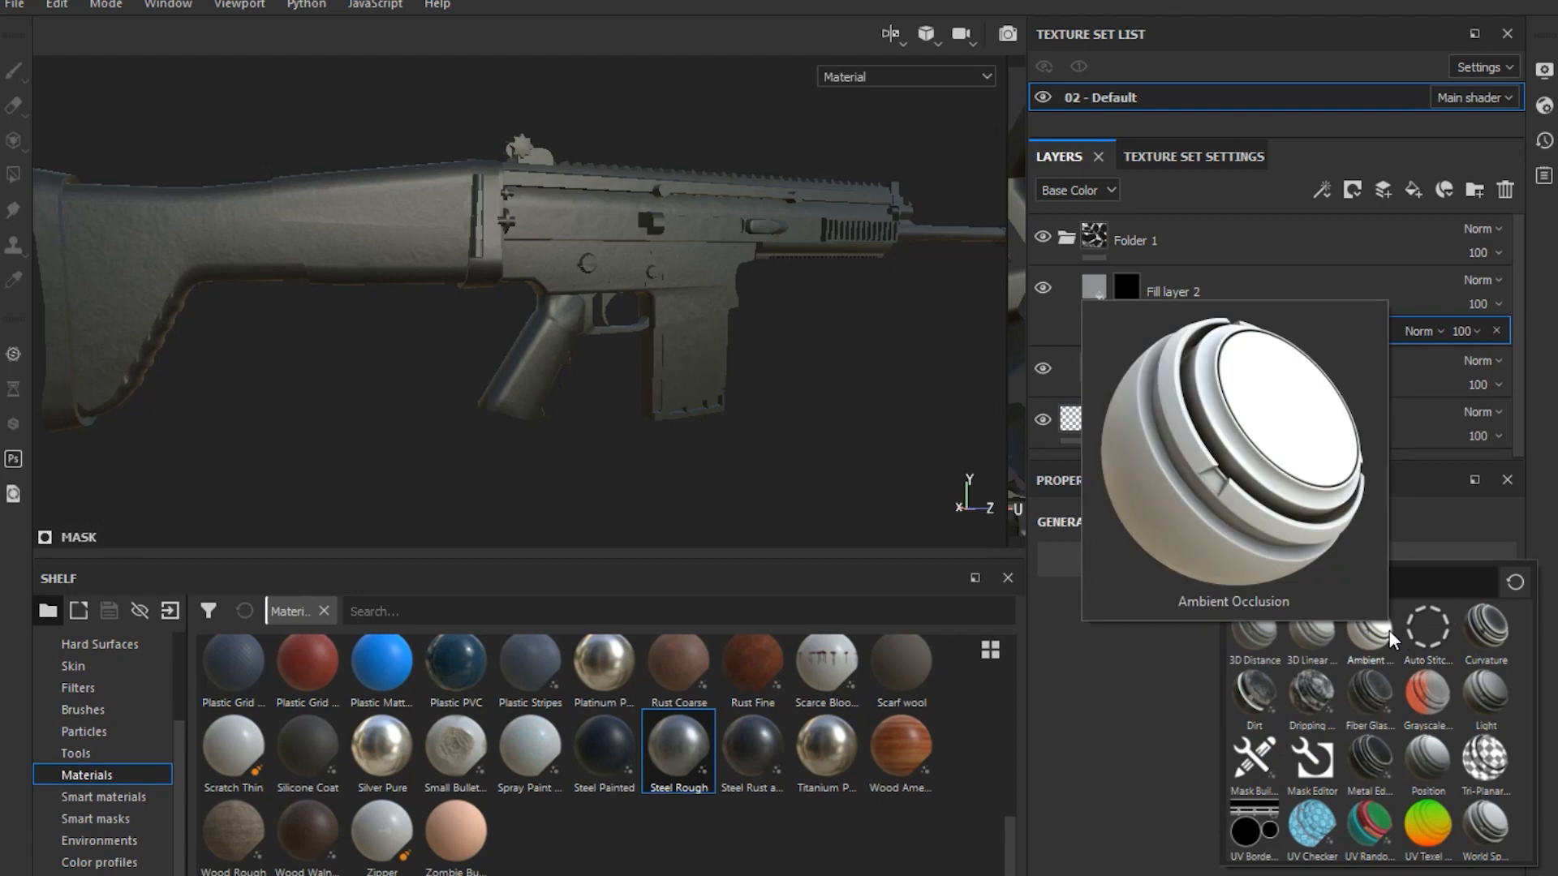
click(1366, 767)
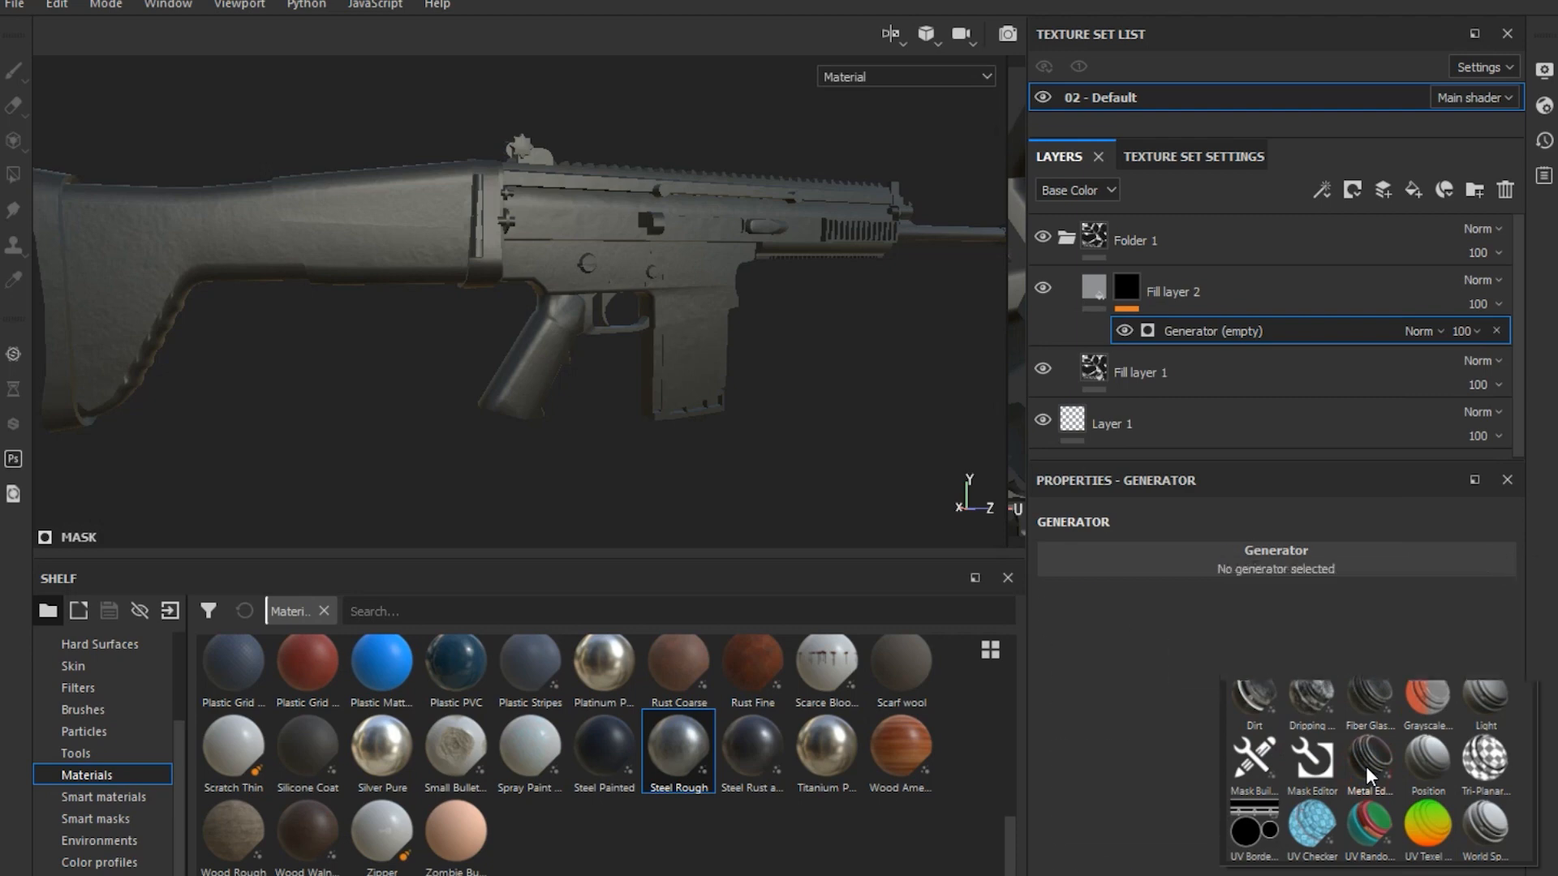
Set the Metal Edge Wear generator's Wear Level to 0.48 and check the edges on the rifle
alt+drag(795, 399, 770, 428)
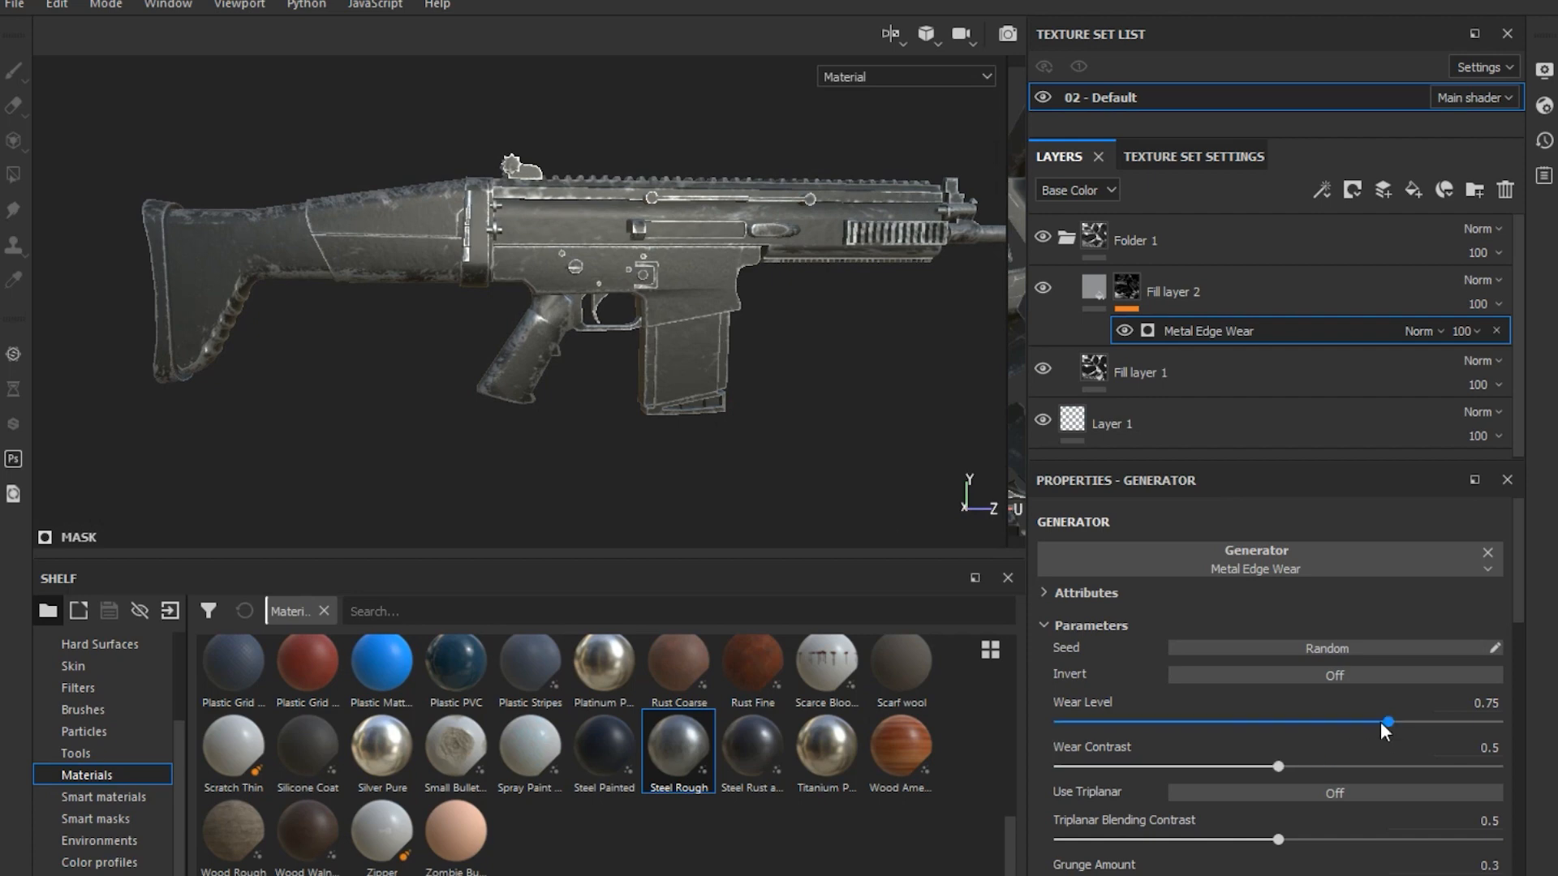
drag(1380, 722, 1269, 709)
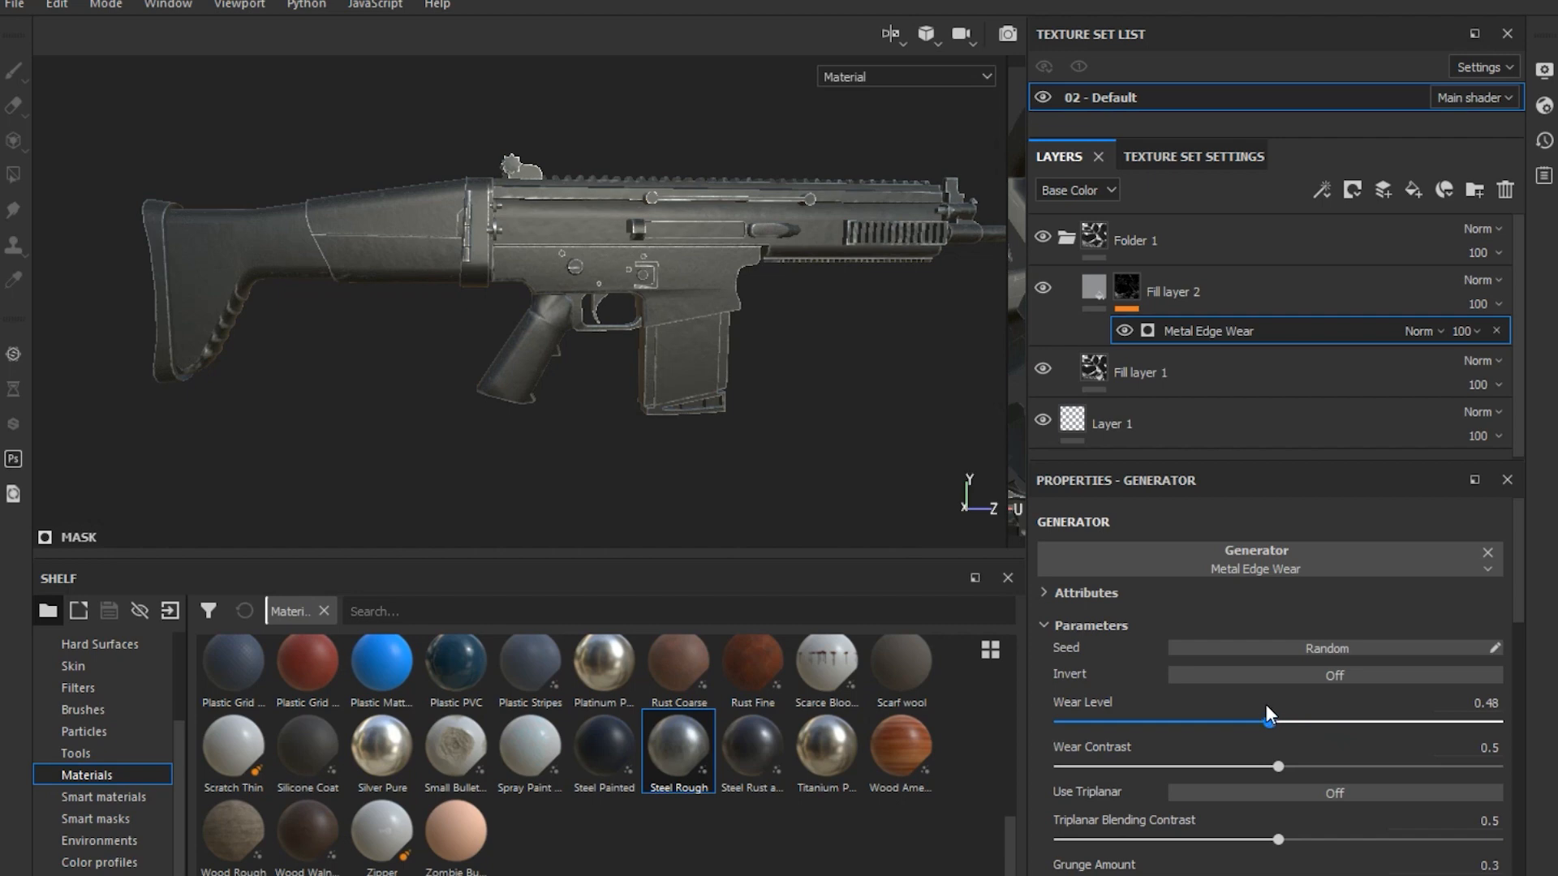
mouse_move(734, 451)
alt+mouse_down()
mouse_move(564, 442)
mouse_move(577, 403)
mouse_move(736, 463)
alt+mouse_up()
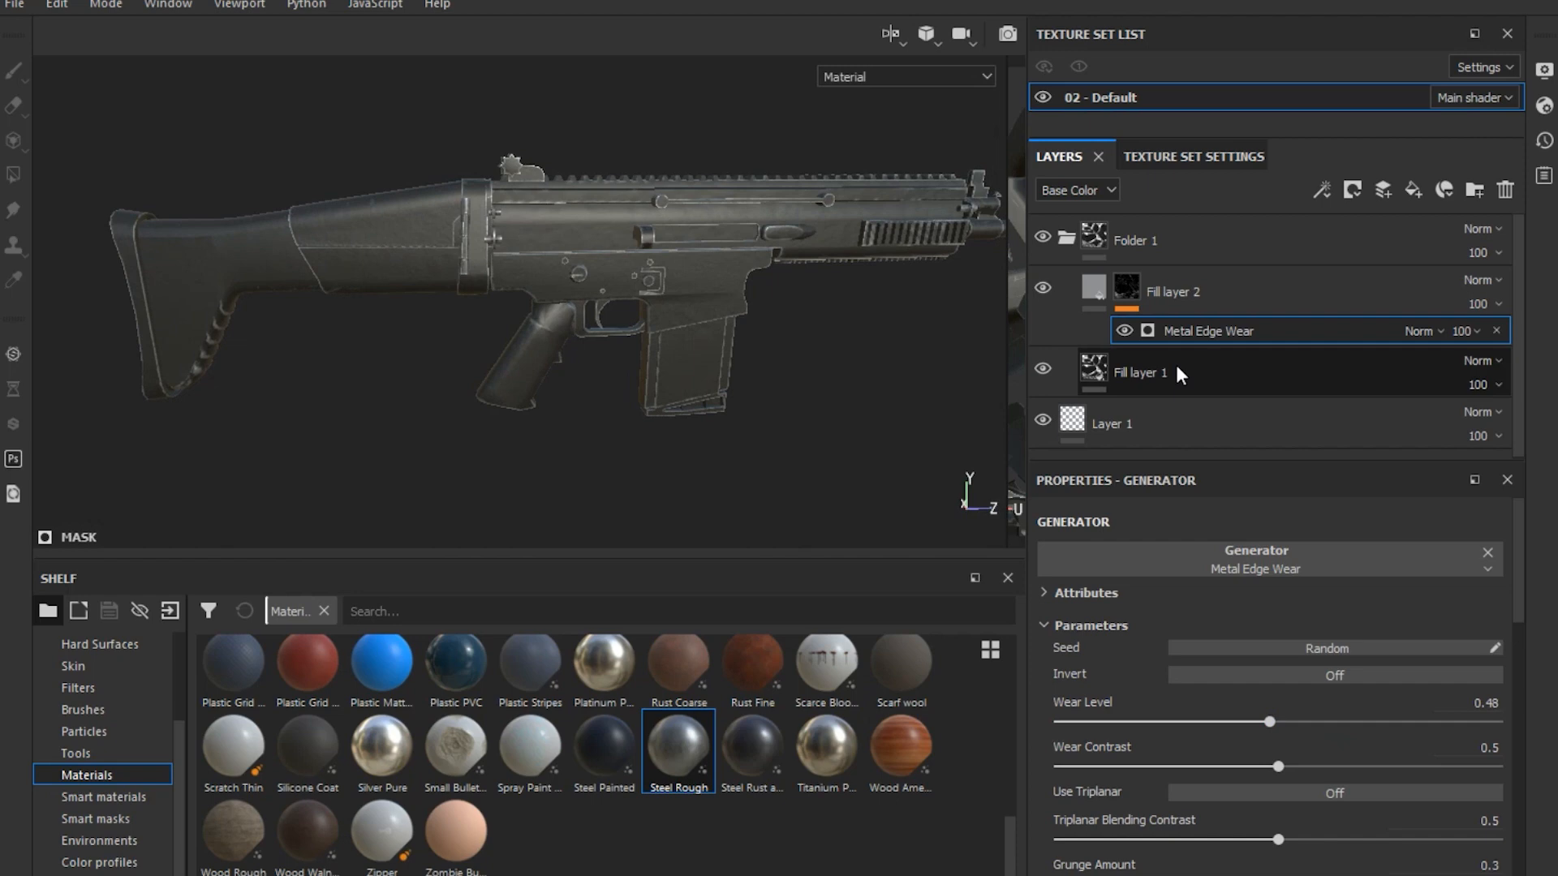
Set Fill layer 2's Steel Color to a neutral grey with a value of 0.479 and inspect the edge wear on the rifle
click(1093, 285)
scroll(1200, 685, down, 3)
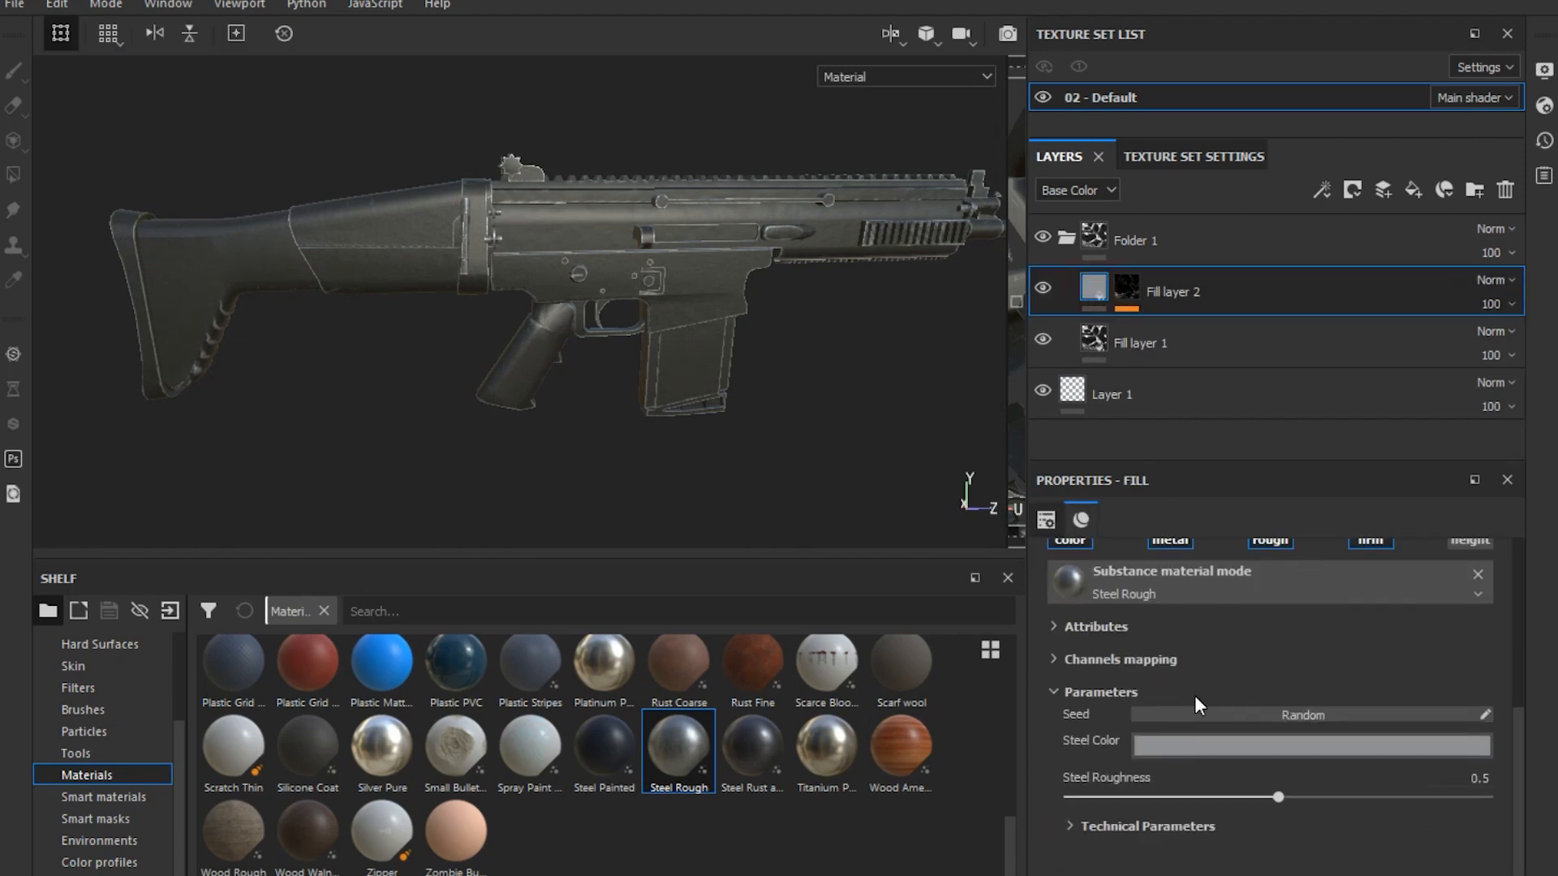
click(1172, 743)
drag(1186, 631, 1176, 610)
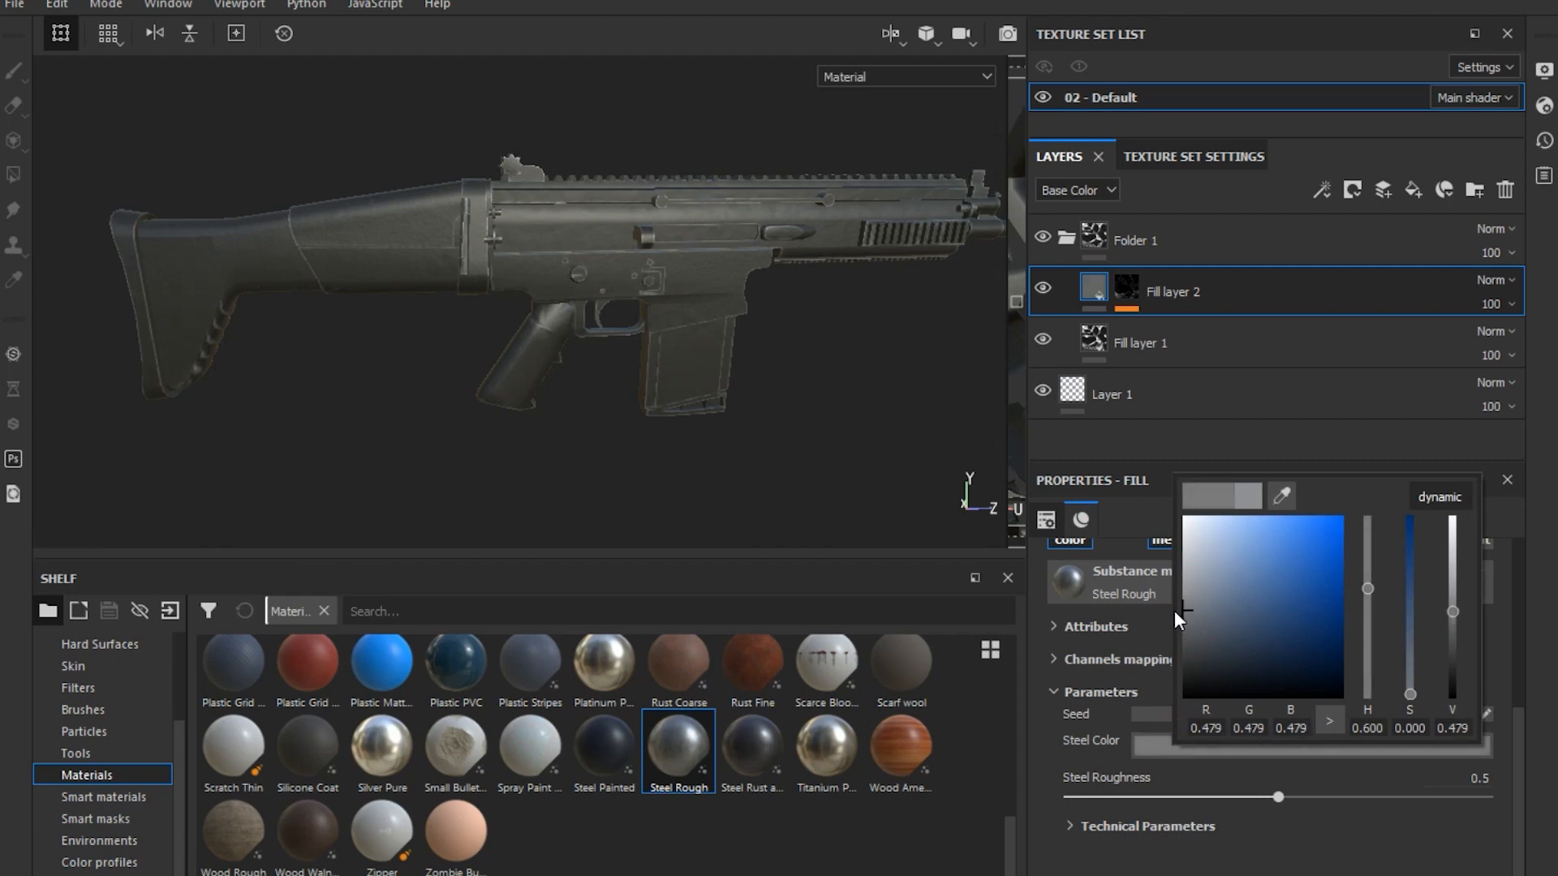
alt+drag(844, 494, 601, 490)
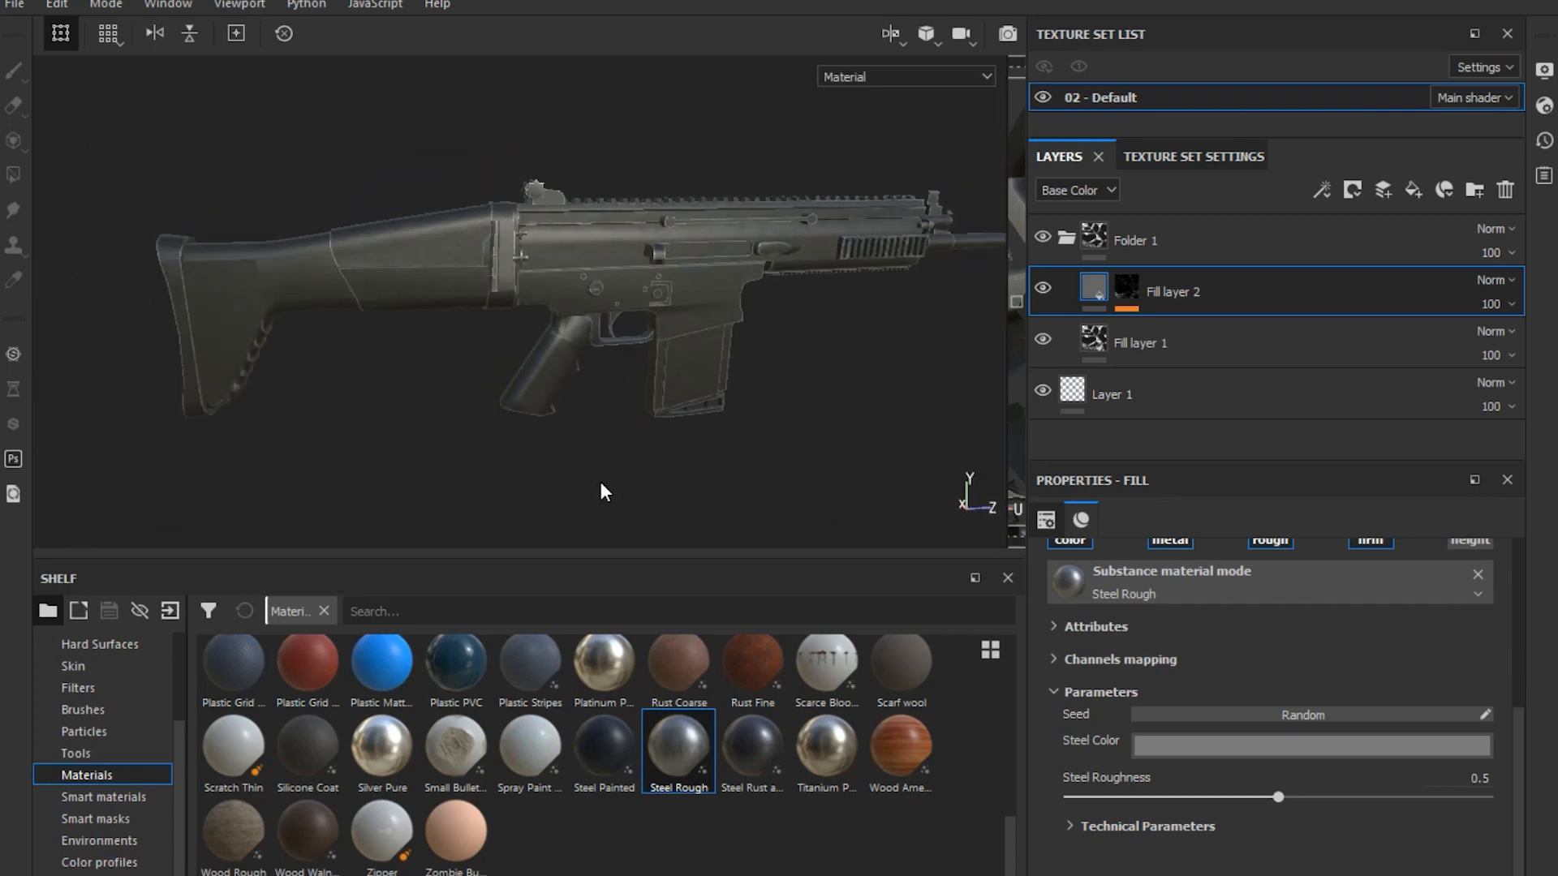
scroll(604, 491, down, 2)
mouse_move(723, 476)
alt+mouse_down()
mouse_move(532, 466)
mouse_move(713, 463)
alt+mouse_up()
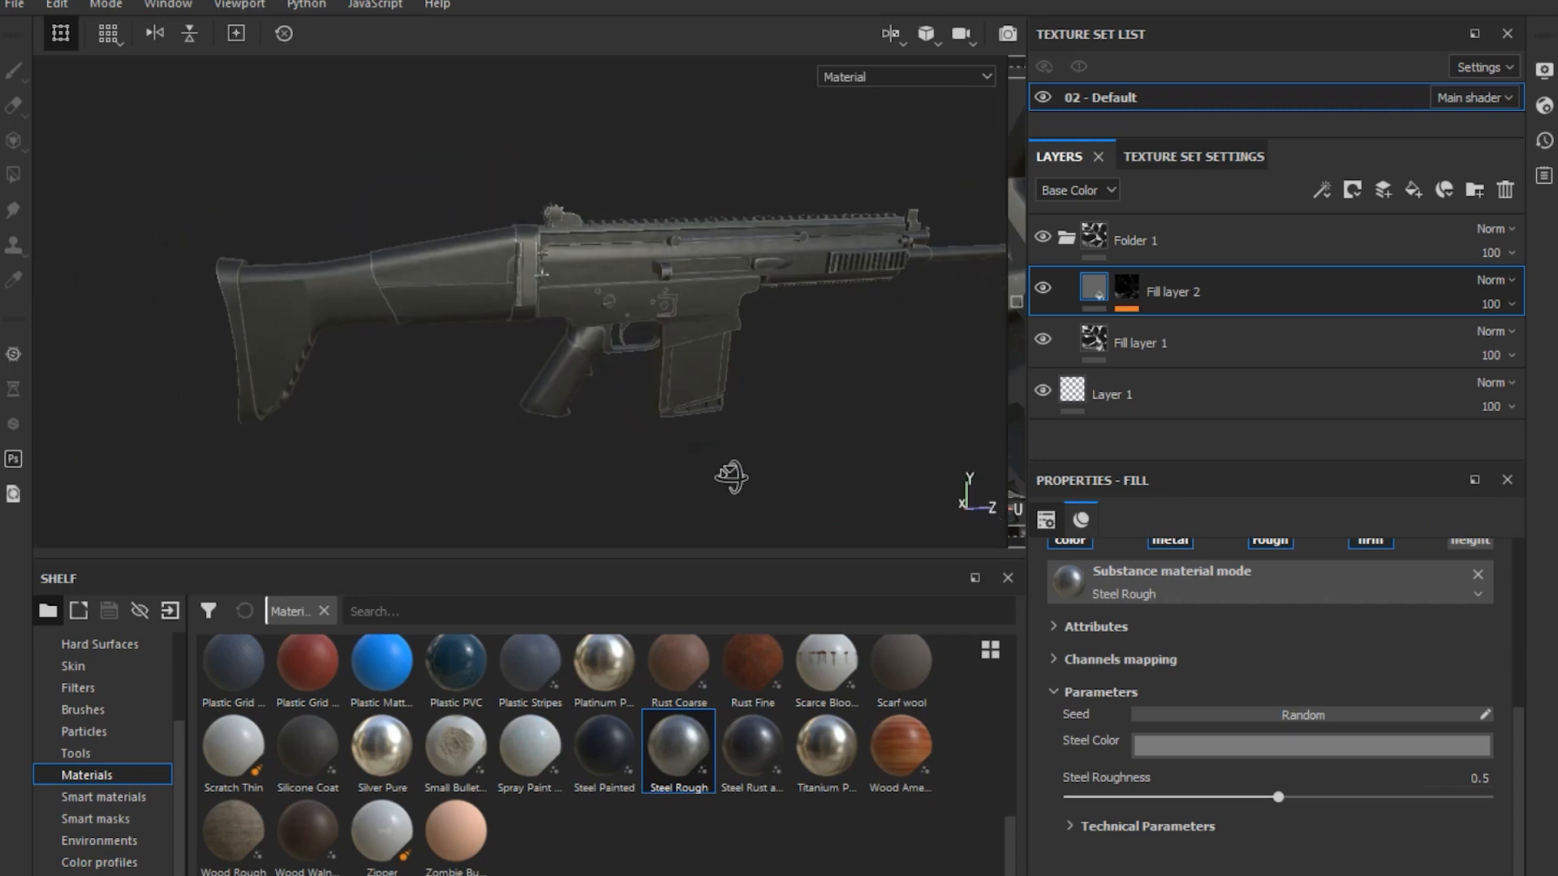
alt+middle_drag(720, 455, 730, 498)
alt+right_drag(730, 498, 754, 441)
Duplicate Fill layer 2 and clear the copy's mask
right_click(1258, 308)
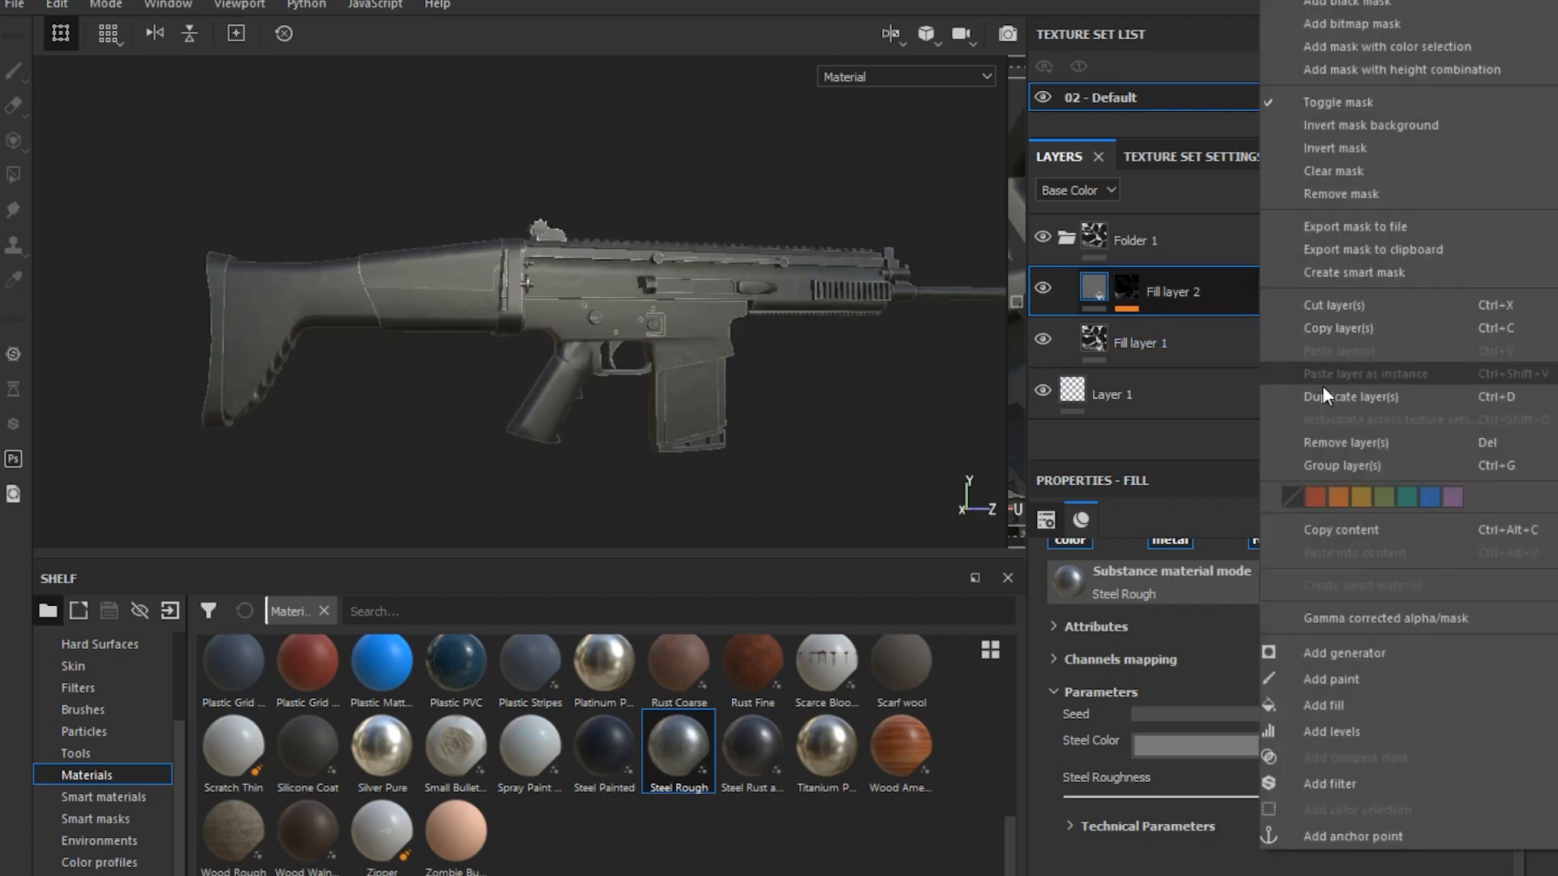
click(1322, 392)
click(1139, 290)
right_click(1141, 289)
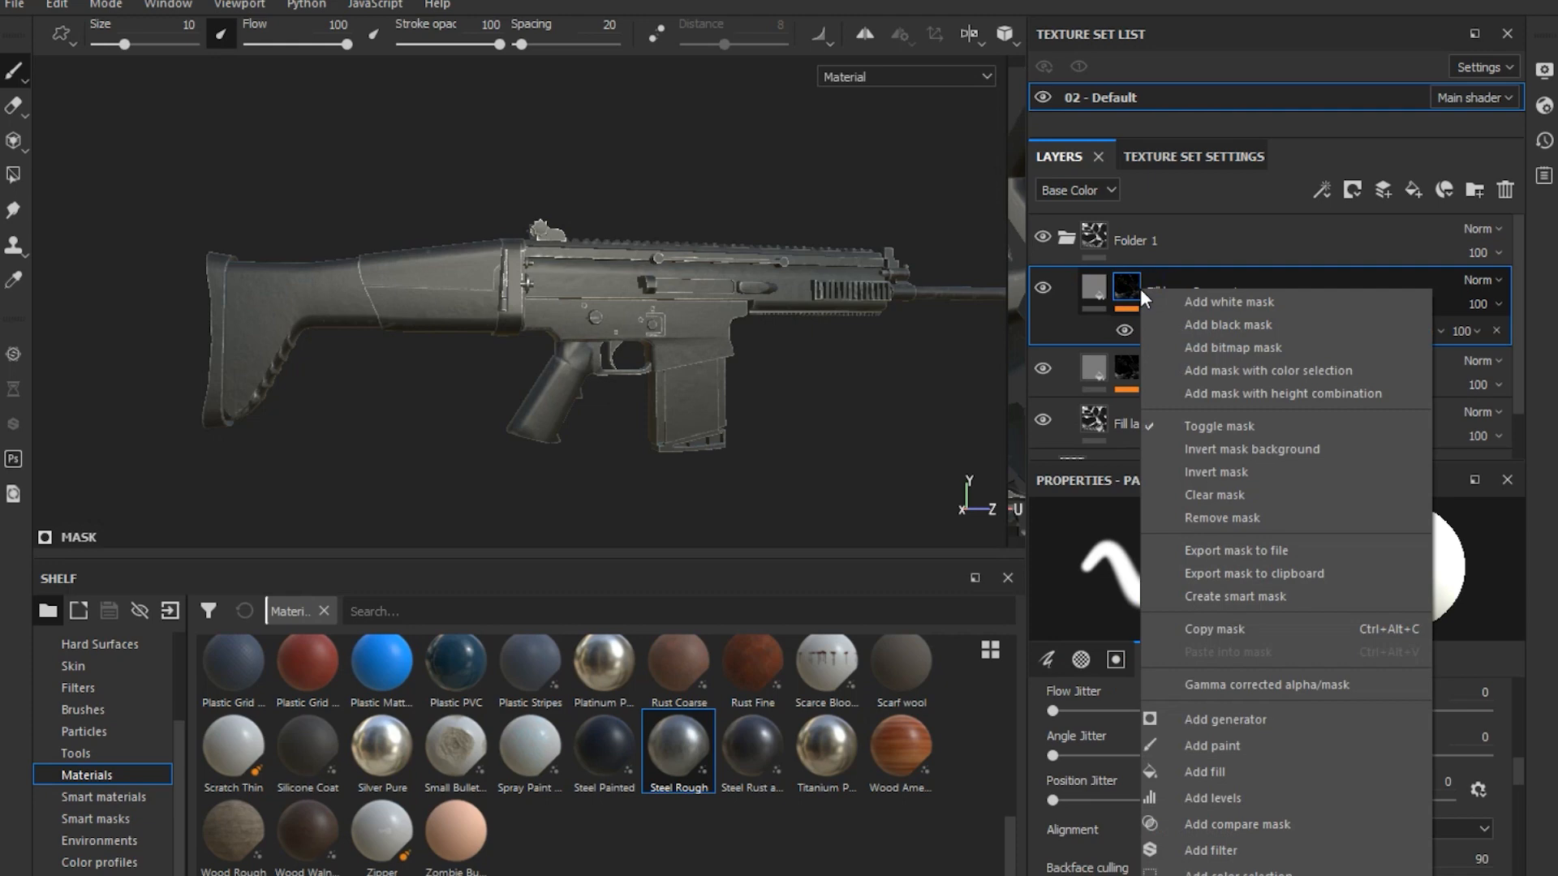
click(1209, 489)
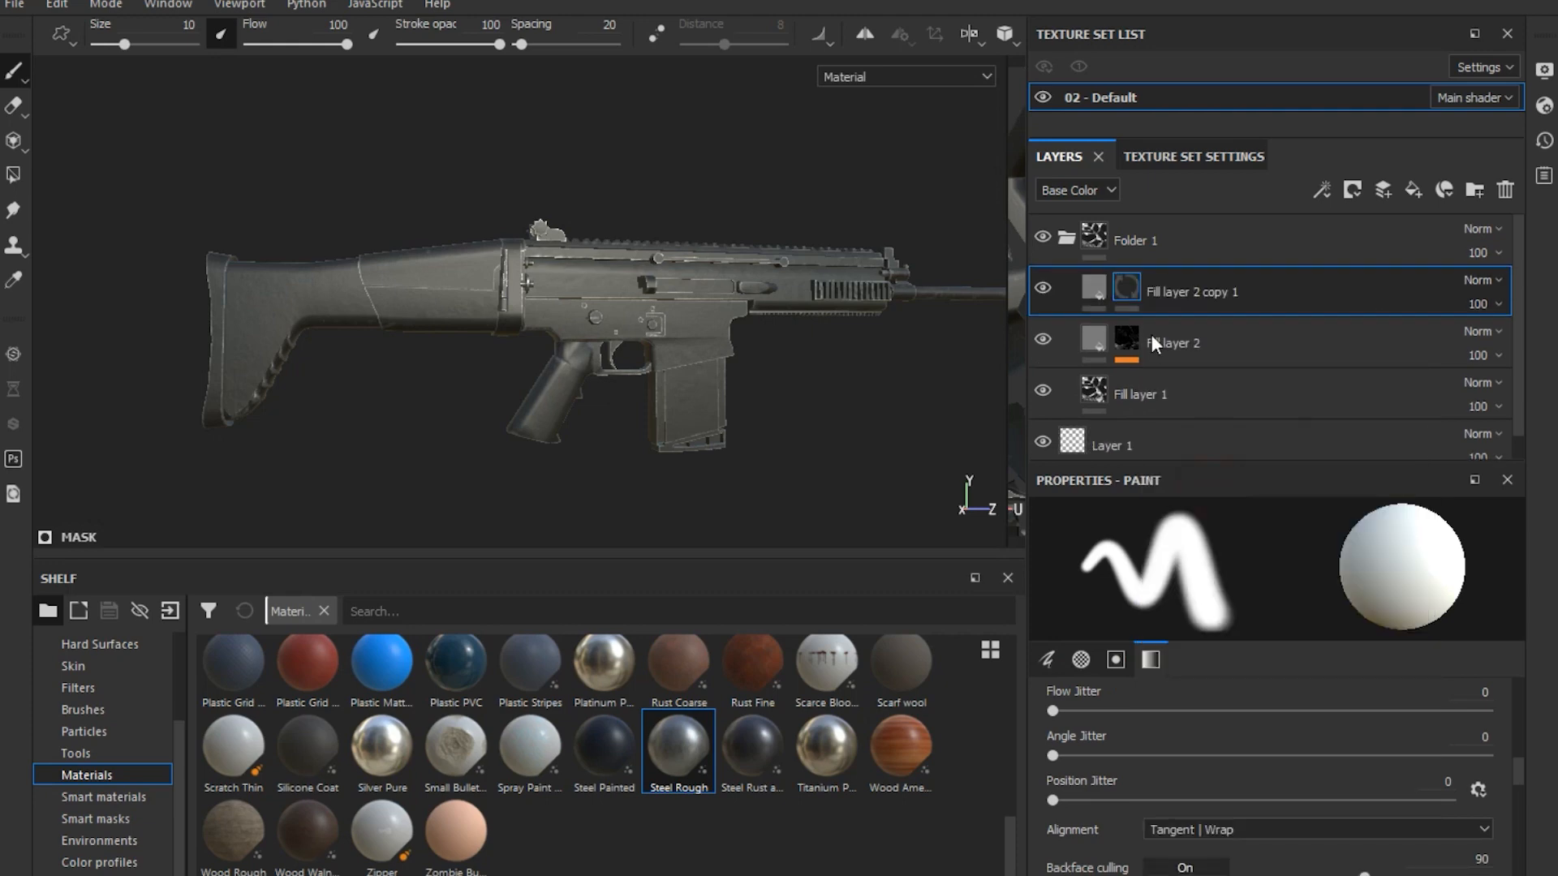
Add a Dirt generator to the mask of Fill layer 2 copy 1 and inspect the effect on the rifle
right_click(1134, 293)
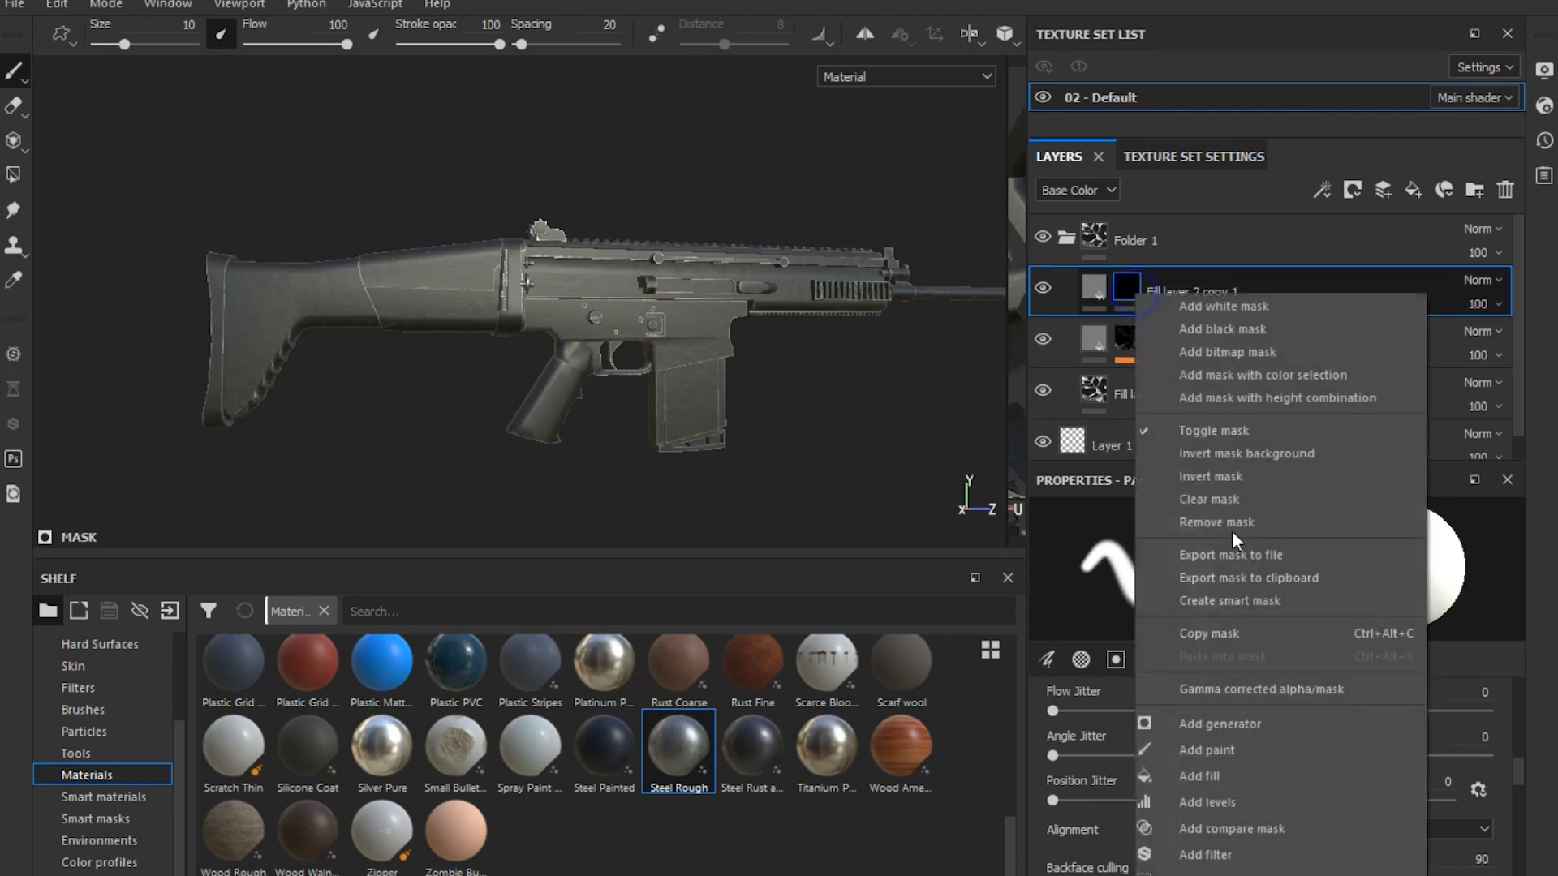
click(1267, 724)
click(1227, 573)
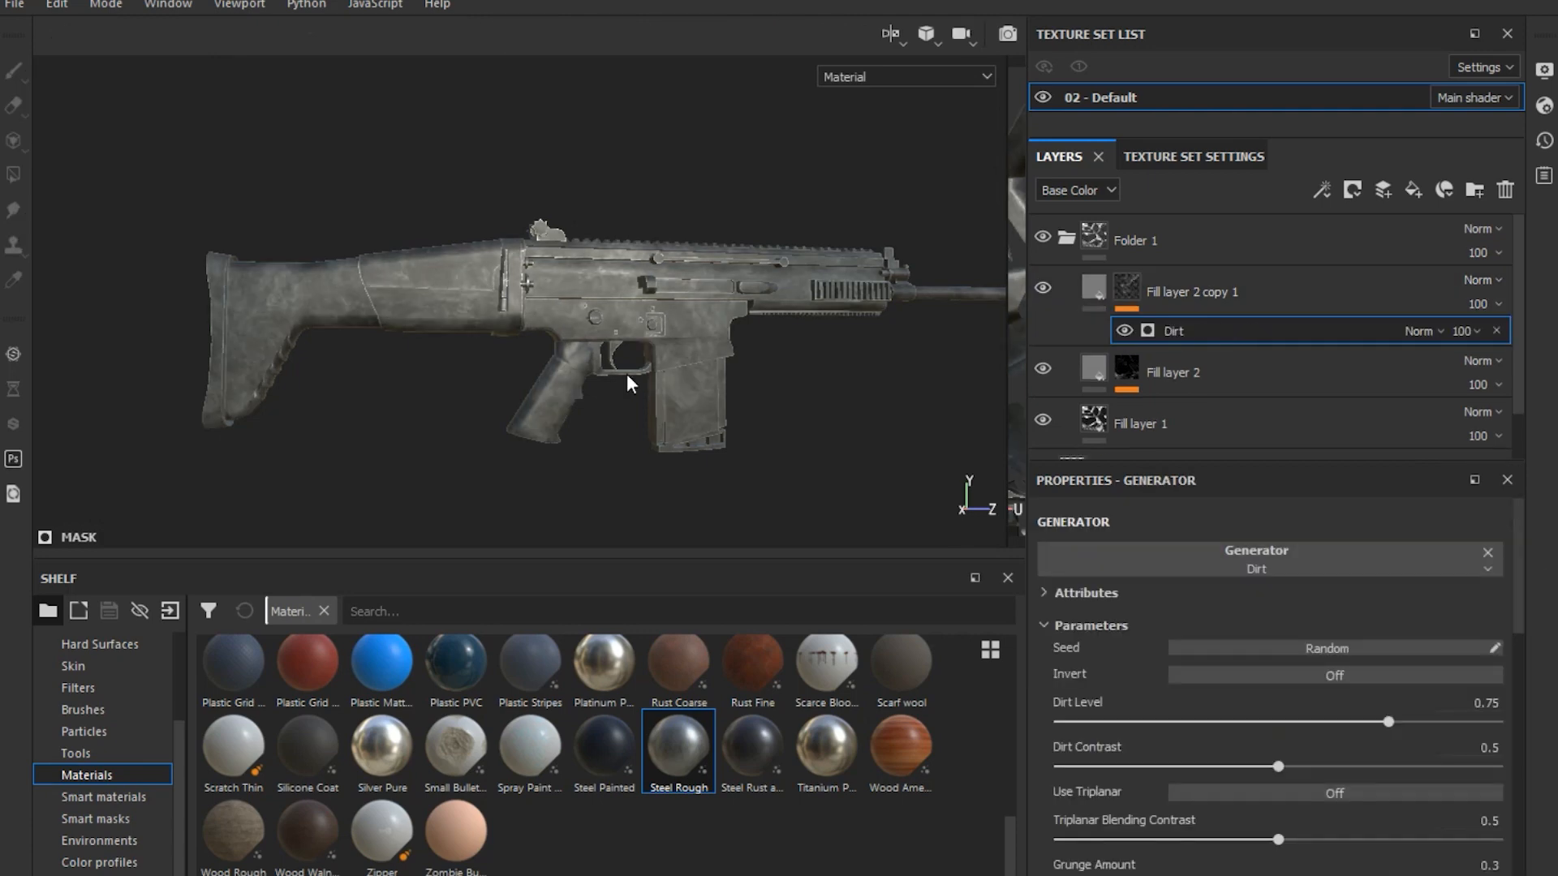
alt+drag(626, 381, 741, 380)
Apply the blue Plastic Matte material to Fill layer 2 copy 1 and turn off its metal channel
click(1094, 288)
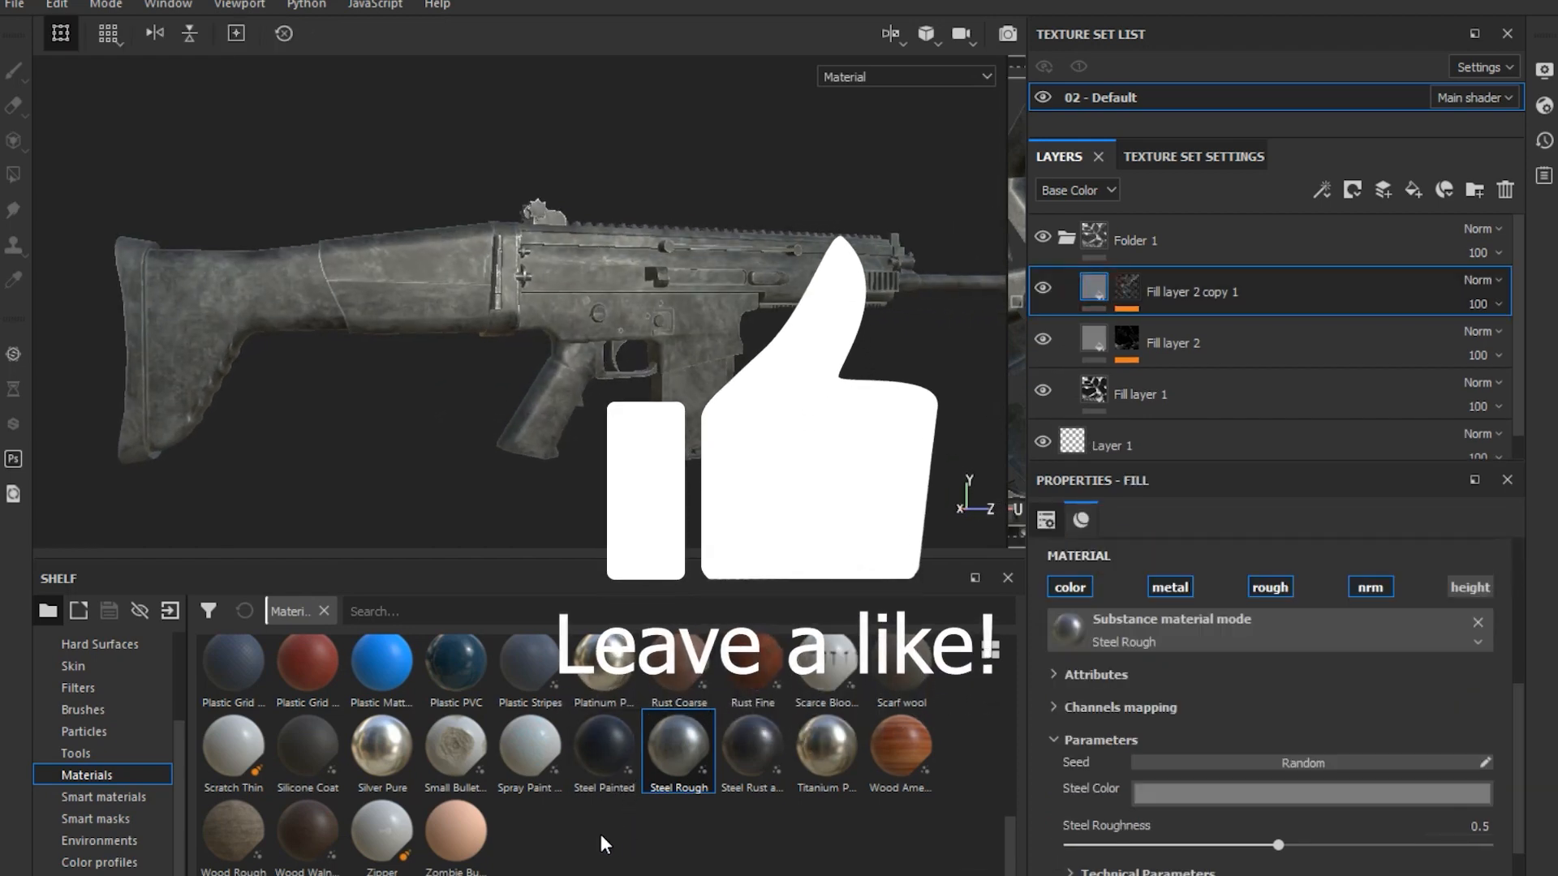
scroll(601, 834, up, 3)
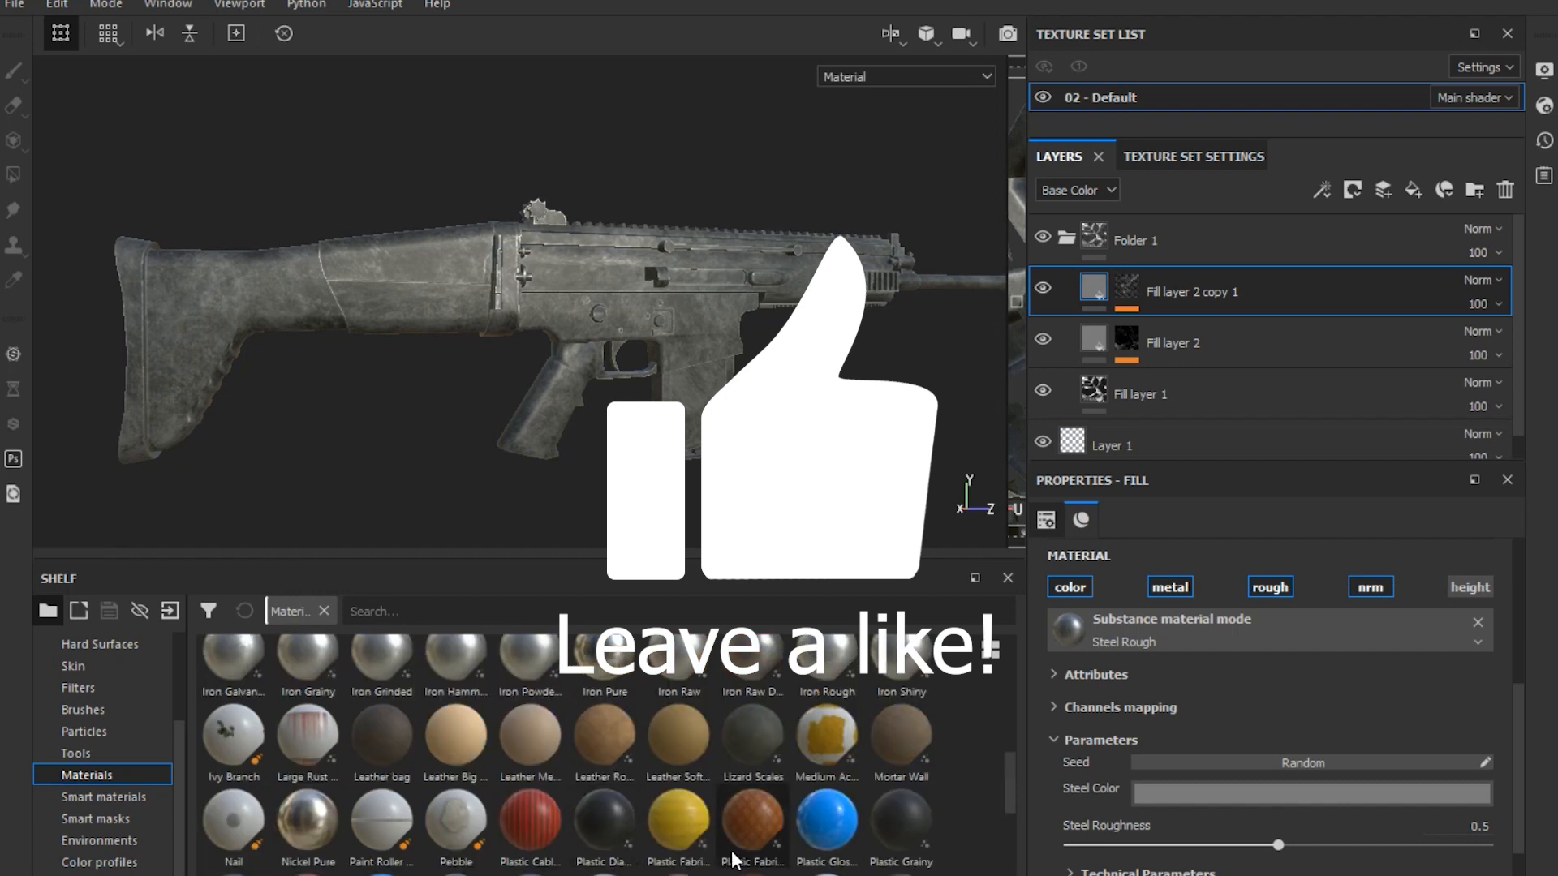
scroll(522, 825, down, 3)
click(390, 690)
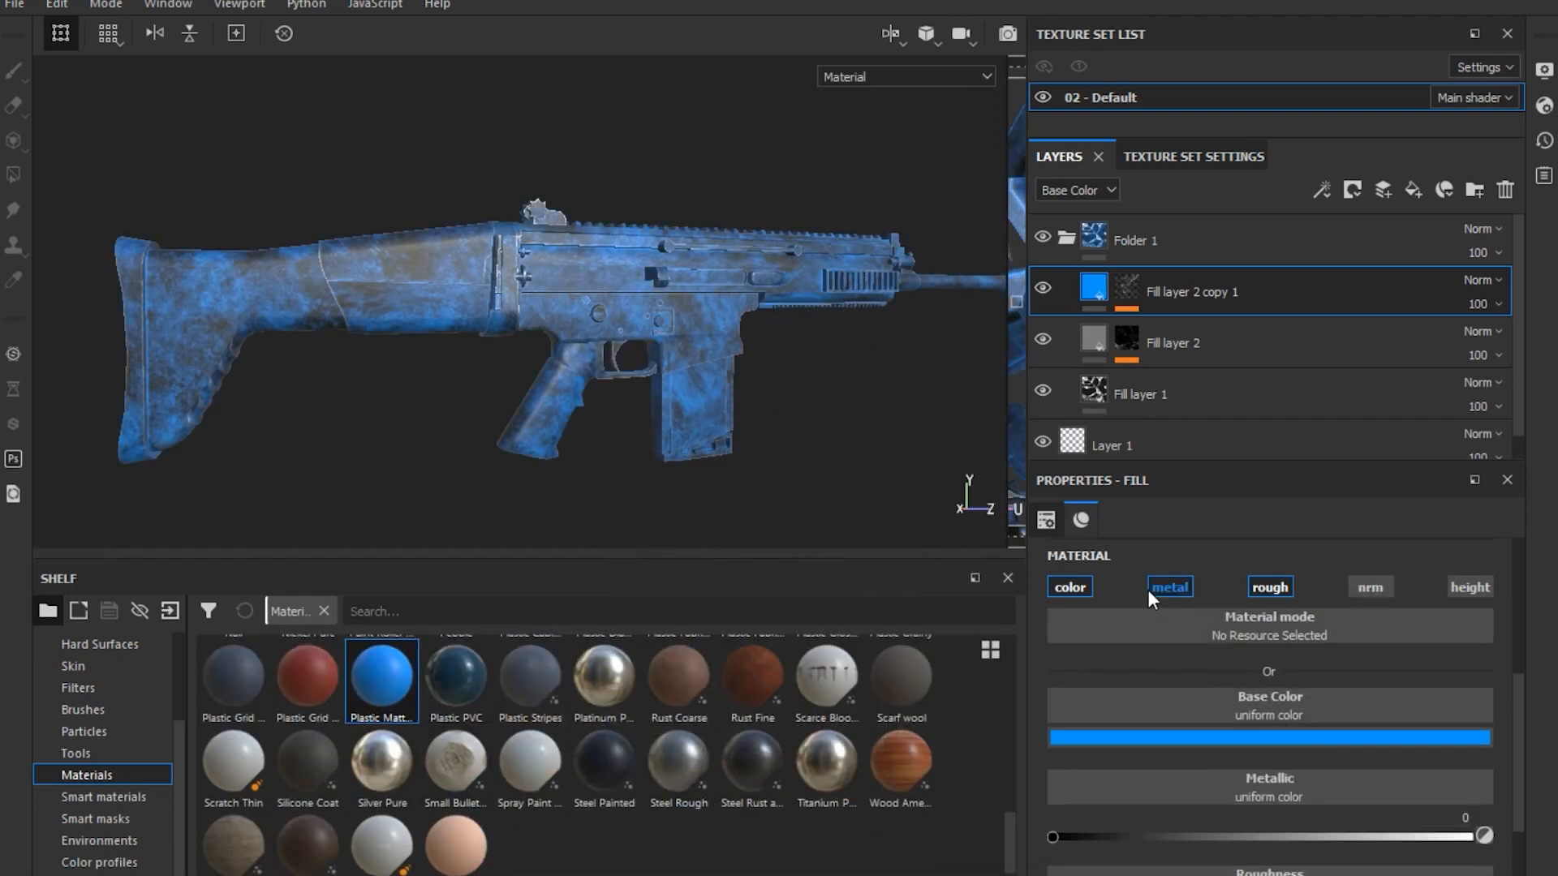
click(1168, 588)
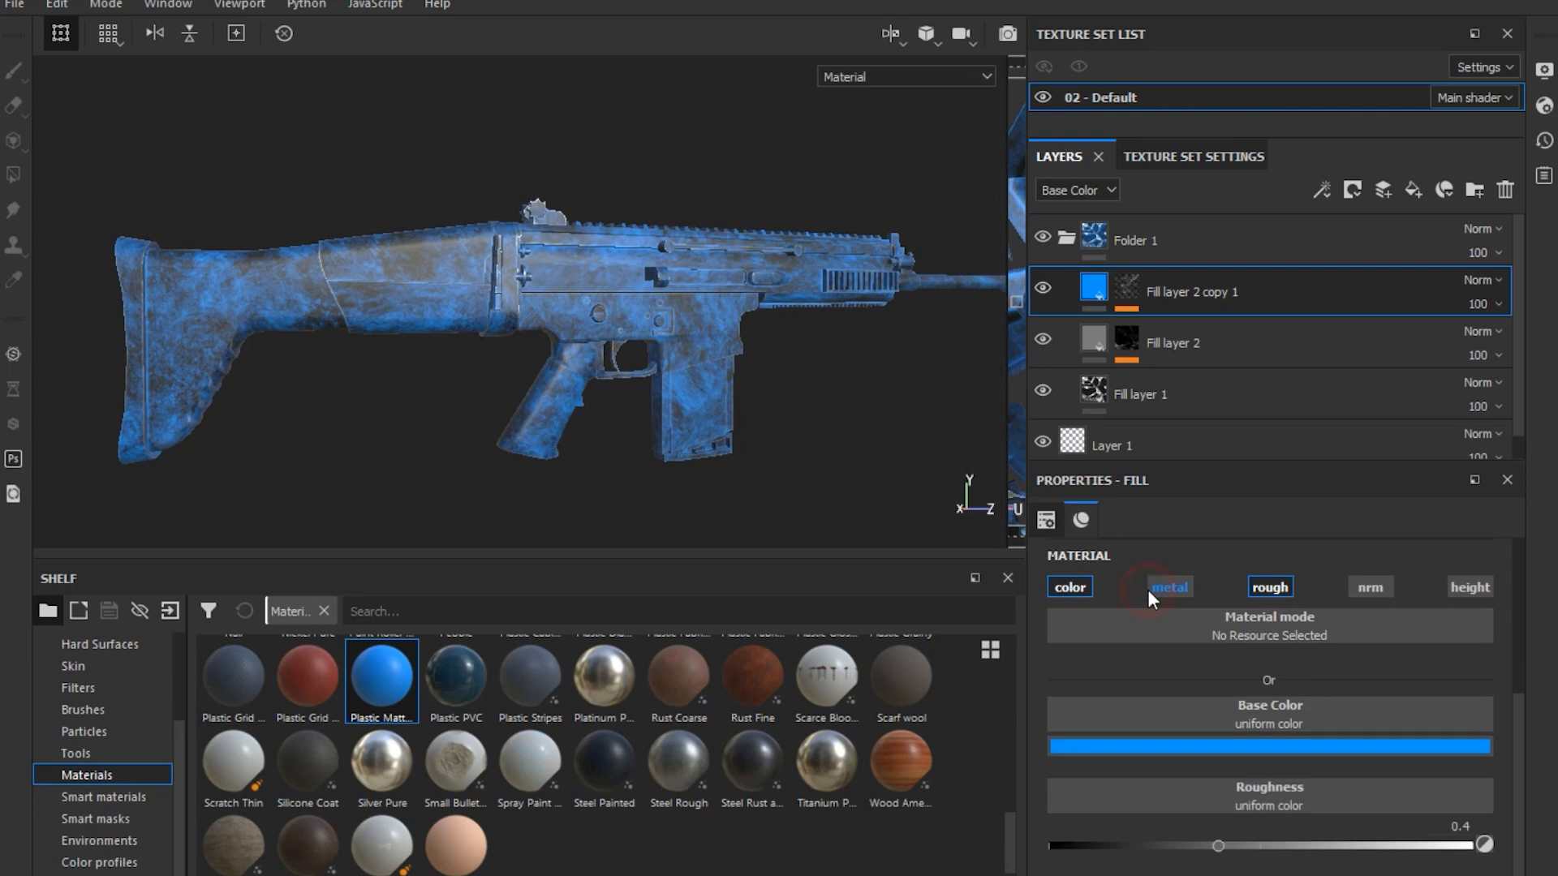
Darken the base color of Fill layer 2 copy 1 to near-black at about 0.004 and raise its roughness to 0.9021
click(1337, 836)
click(1245, 738)
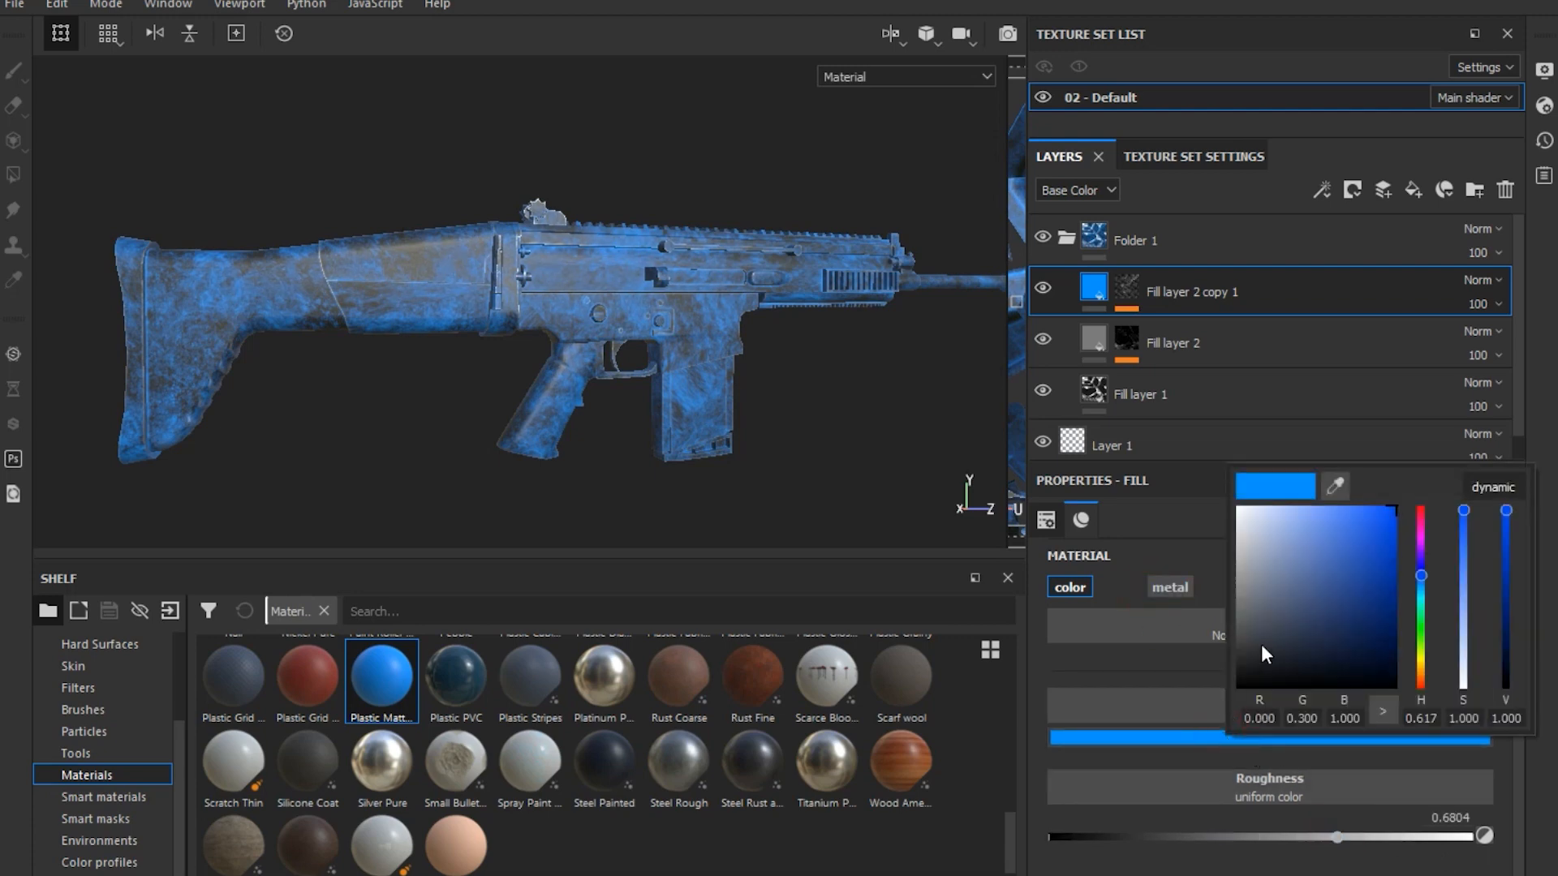
drag(1235, 635, 1245, 660)
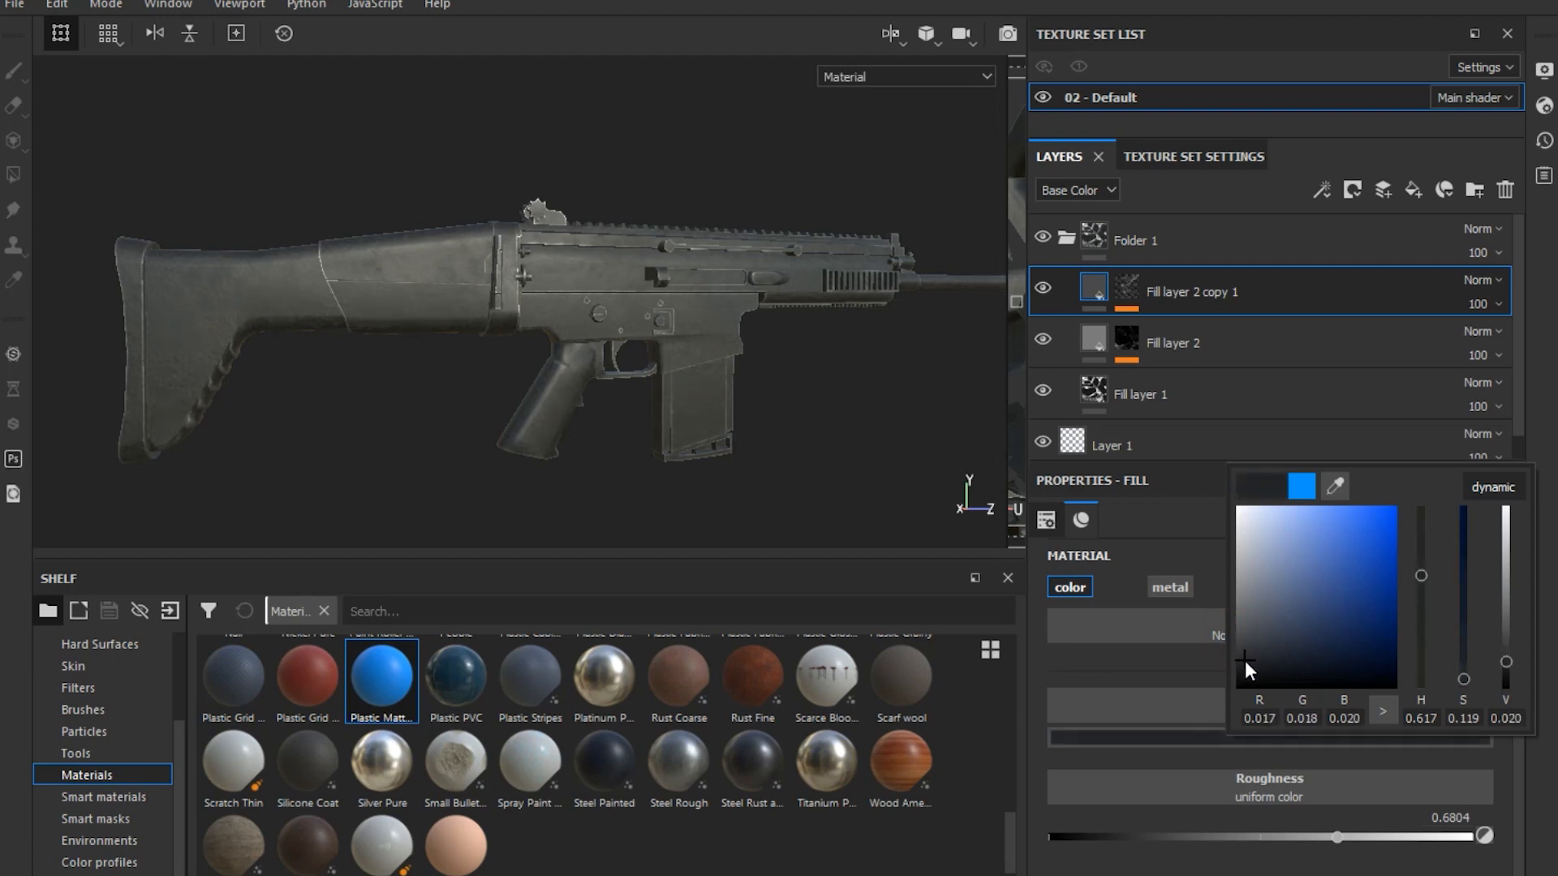
click(925, 452)
scroll(661, 340, up, 2)
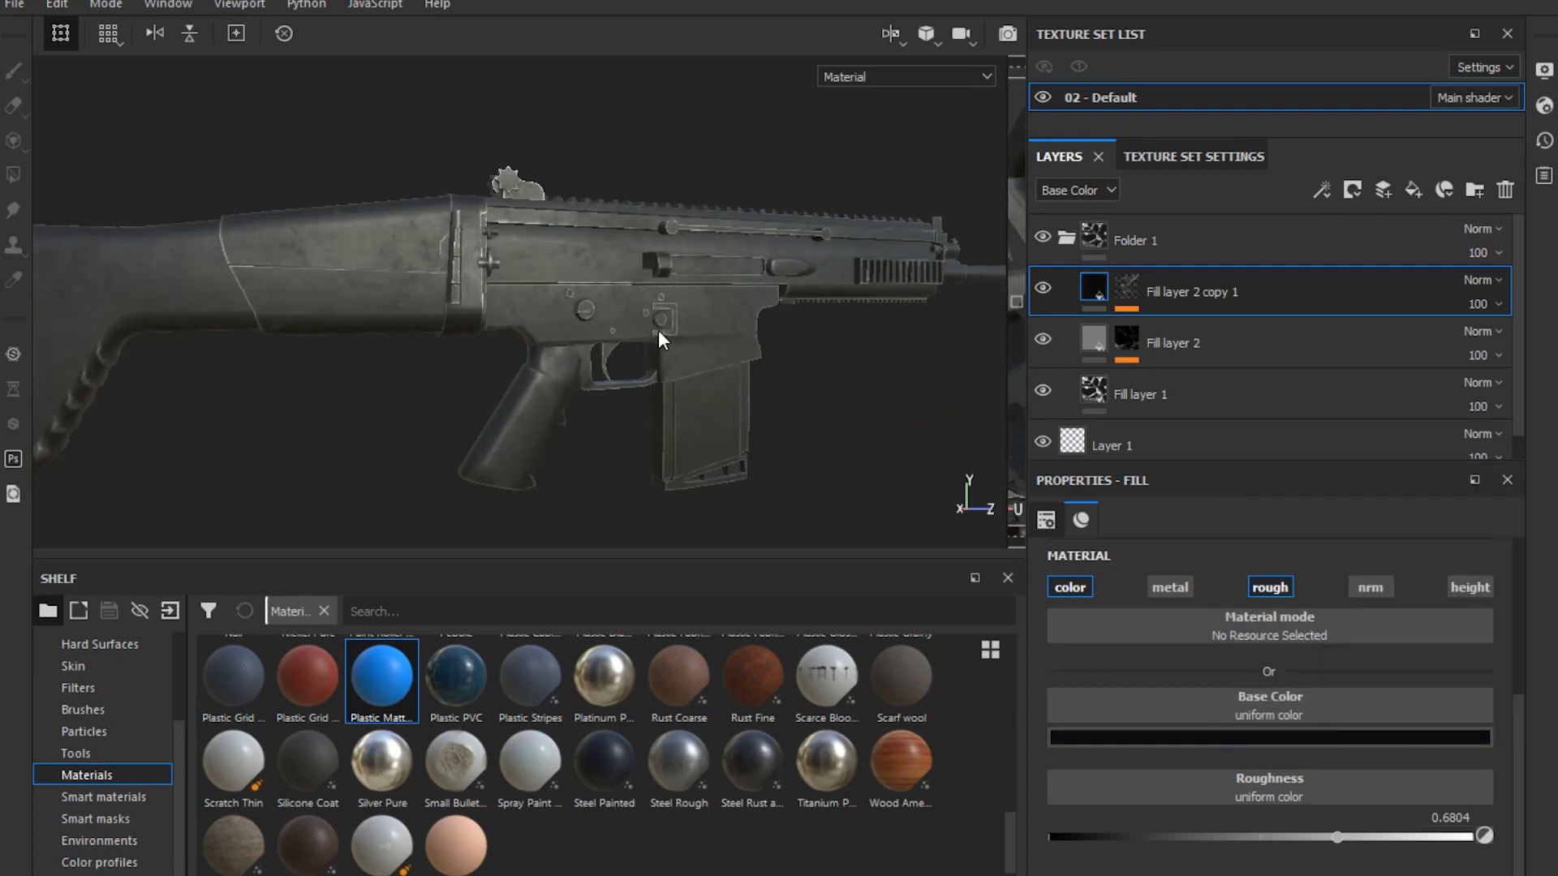
alt+drag(703, 363, 759, 424)
scroll(635, 379, up, 2)
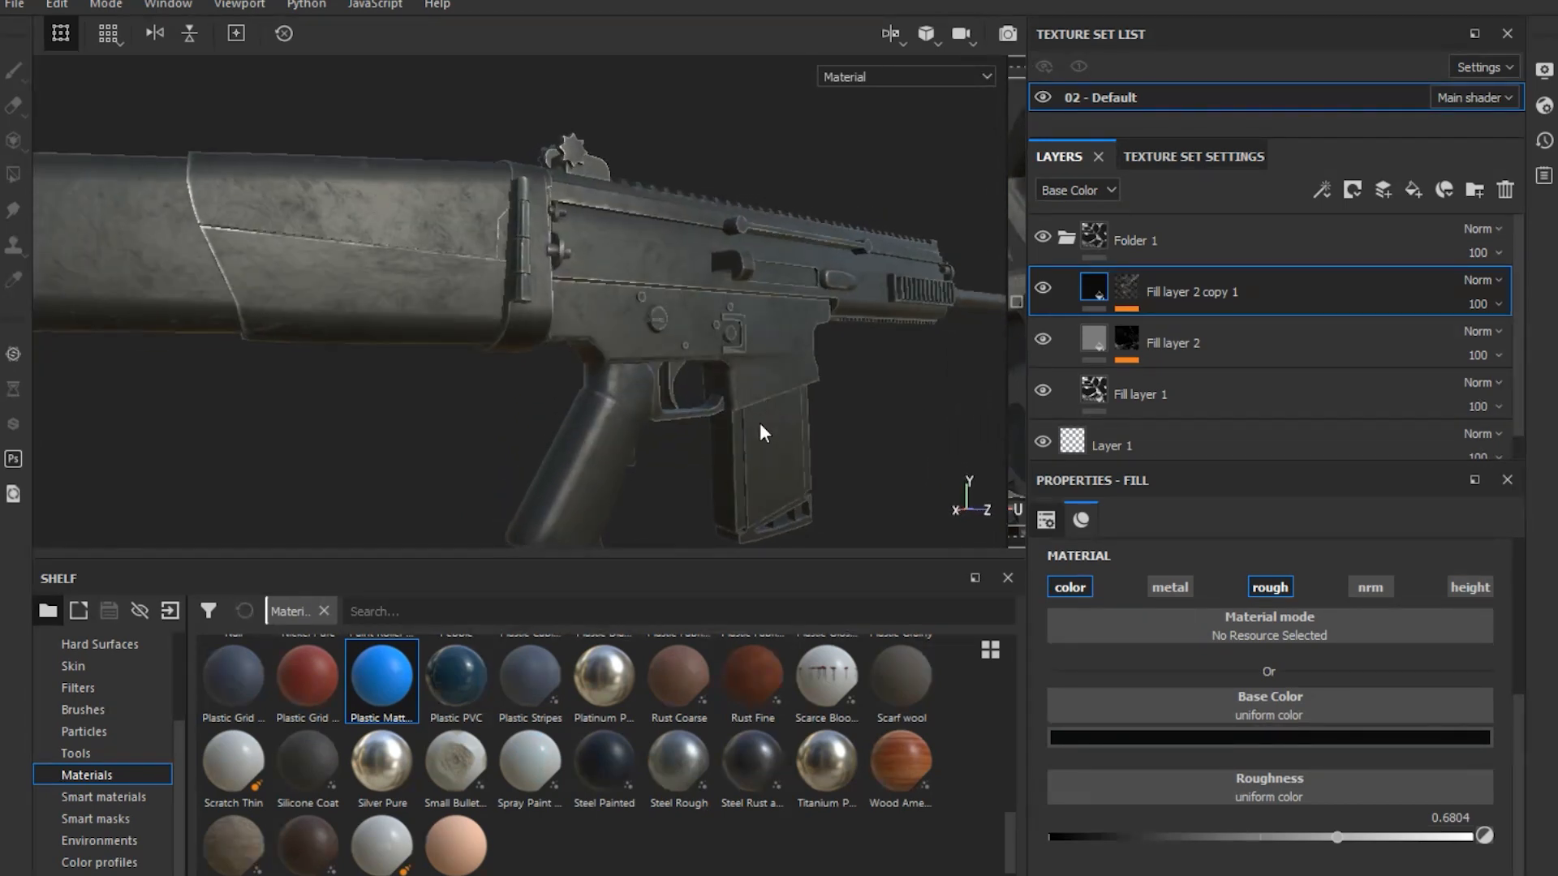
click(1409, 836)
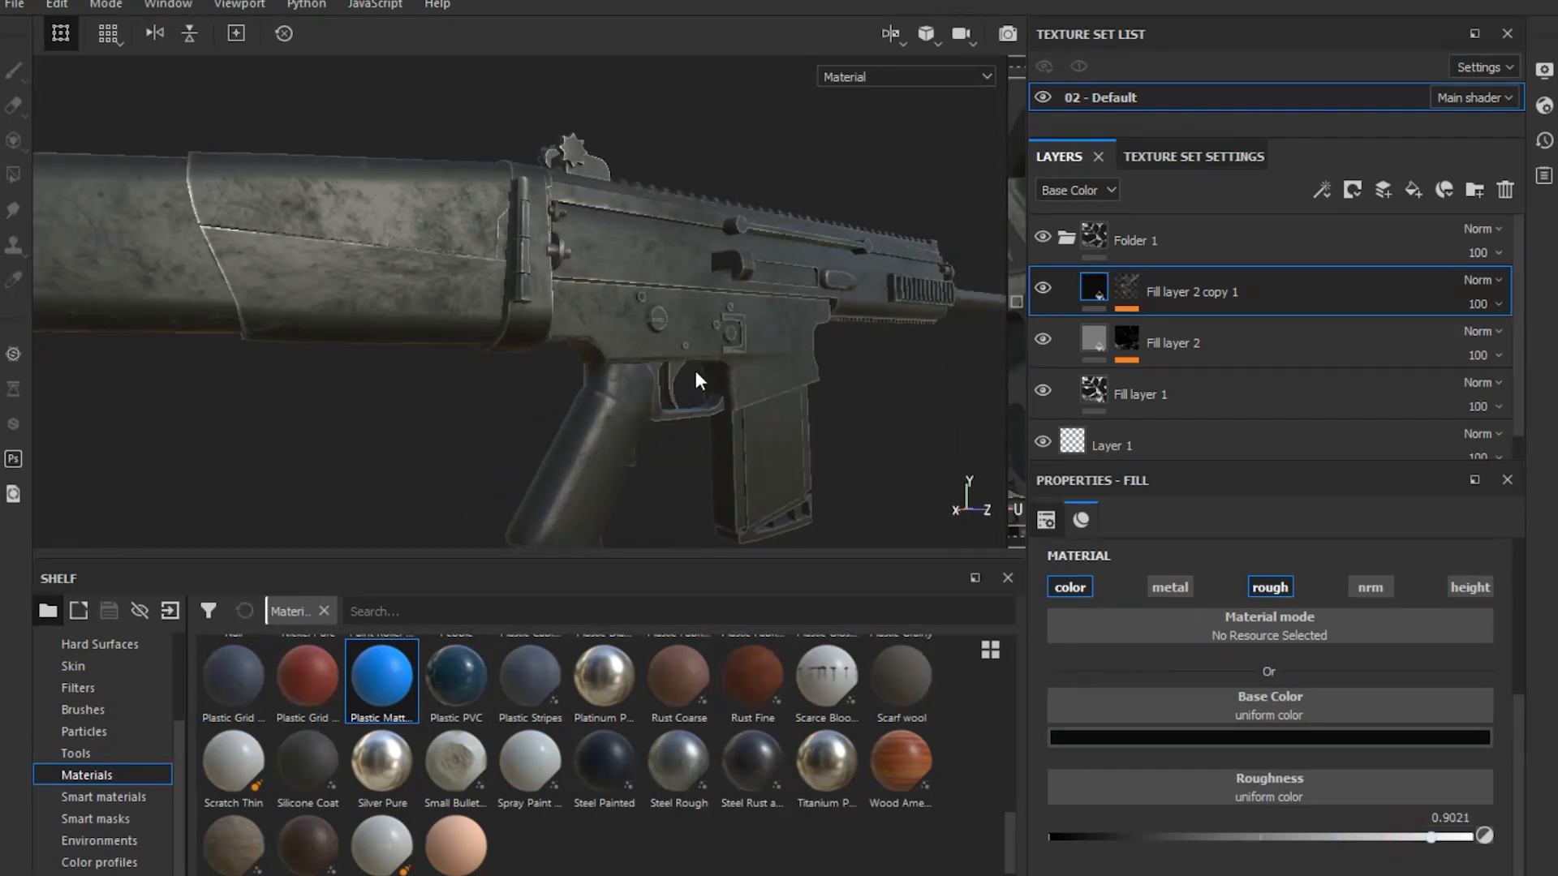
alt+drag(696, 382, 610, 398)
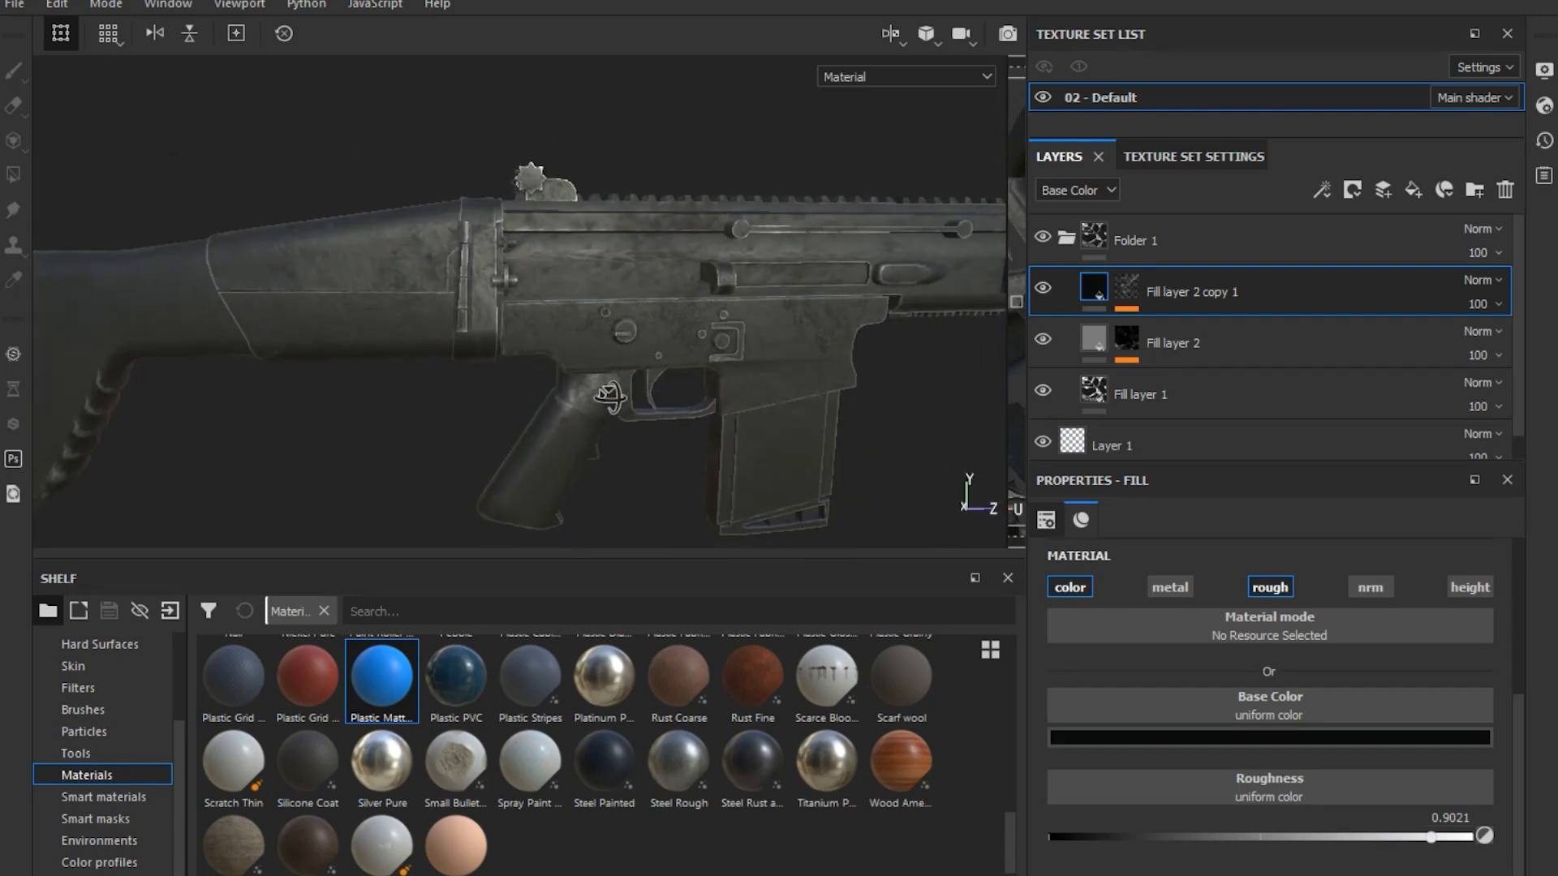
alt+drag(884, 395, 885, 382)
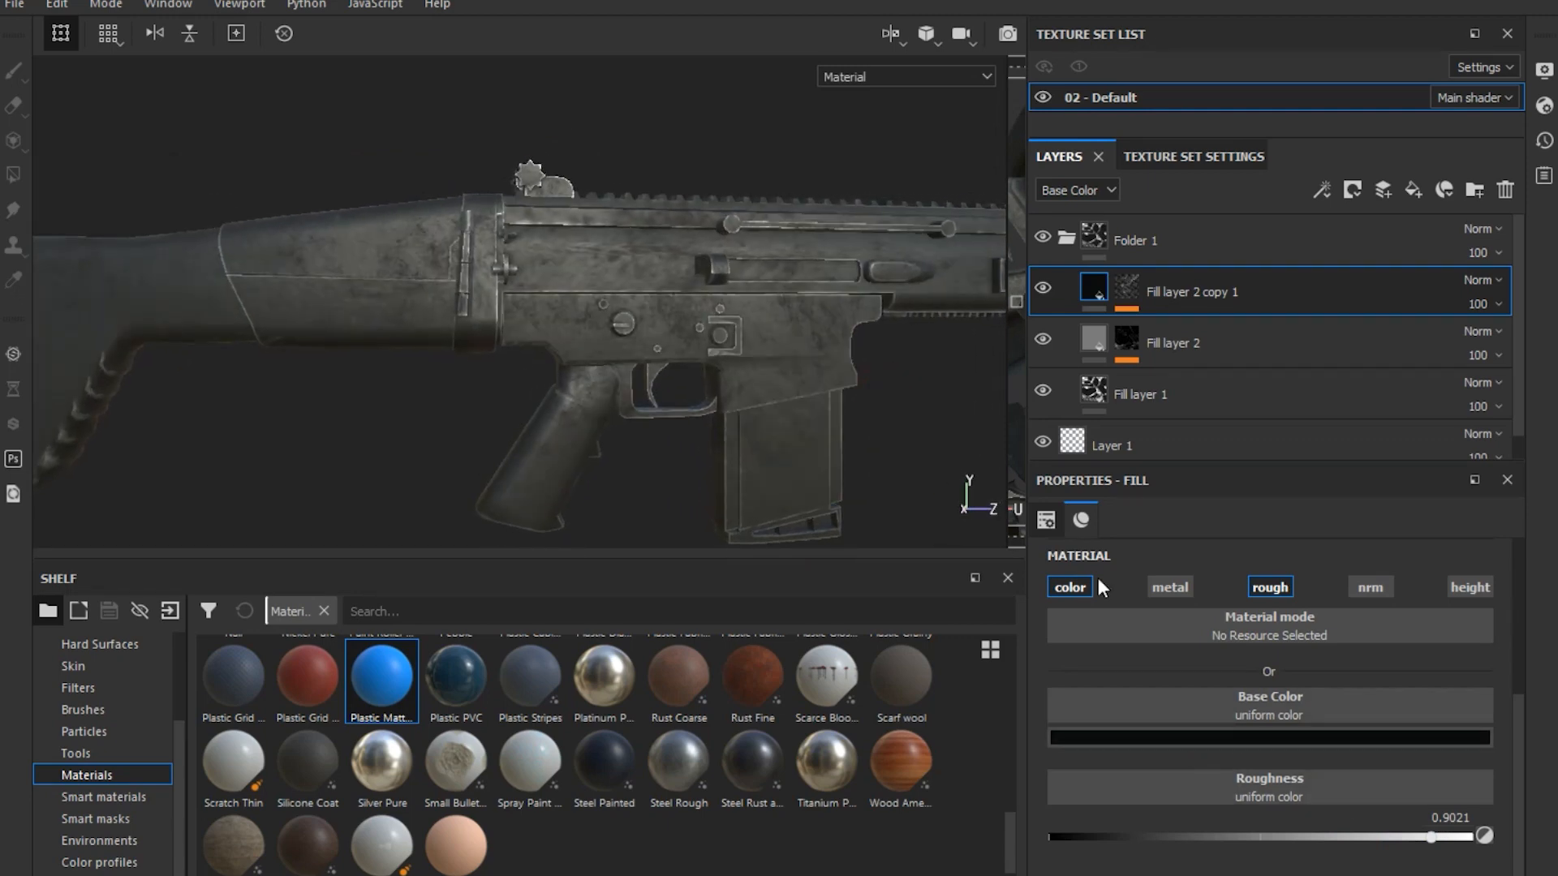
Set the base color of Fill layer 2 copy 1 to a neutral dark grey with a value of 0.021
click(1304, 732)
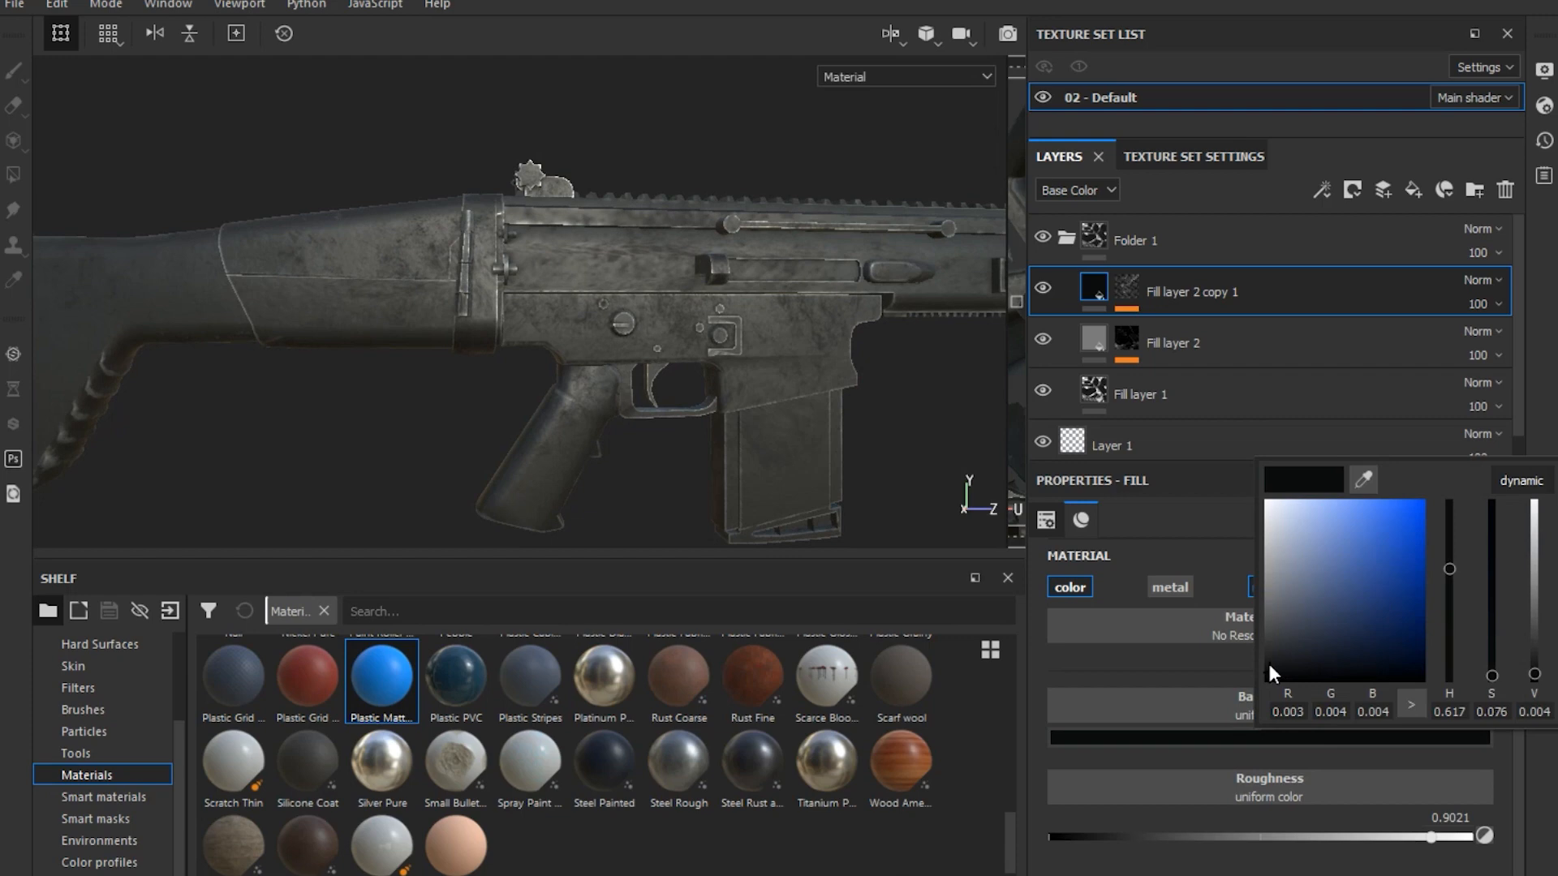
mouse_move(1268, 659)
mouse_down()
mouse_move(1259, 601)
mouse_move(1248, 652)
mouse_up()
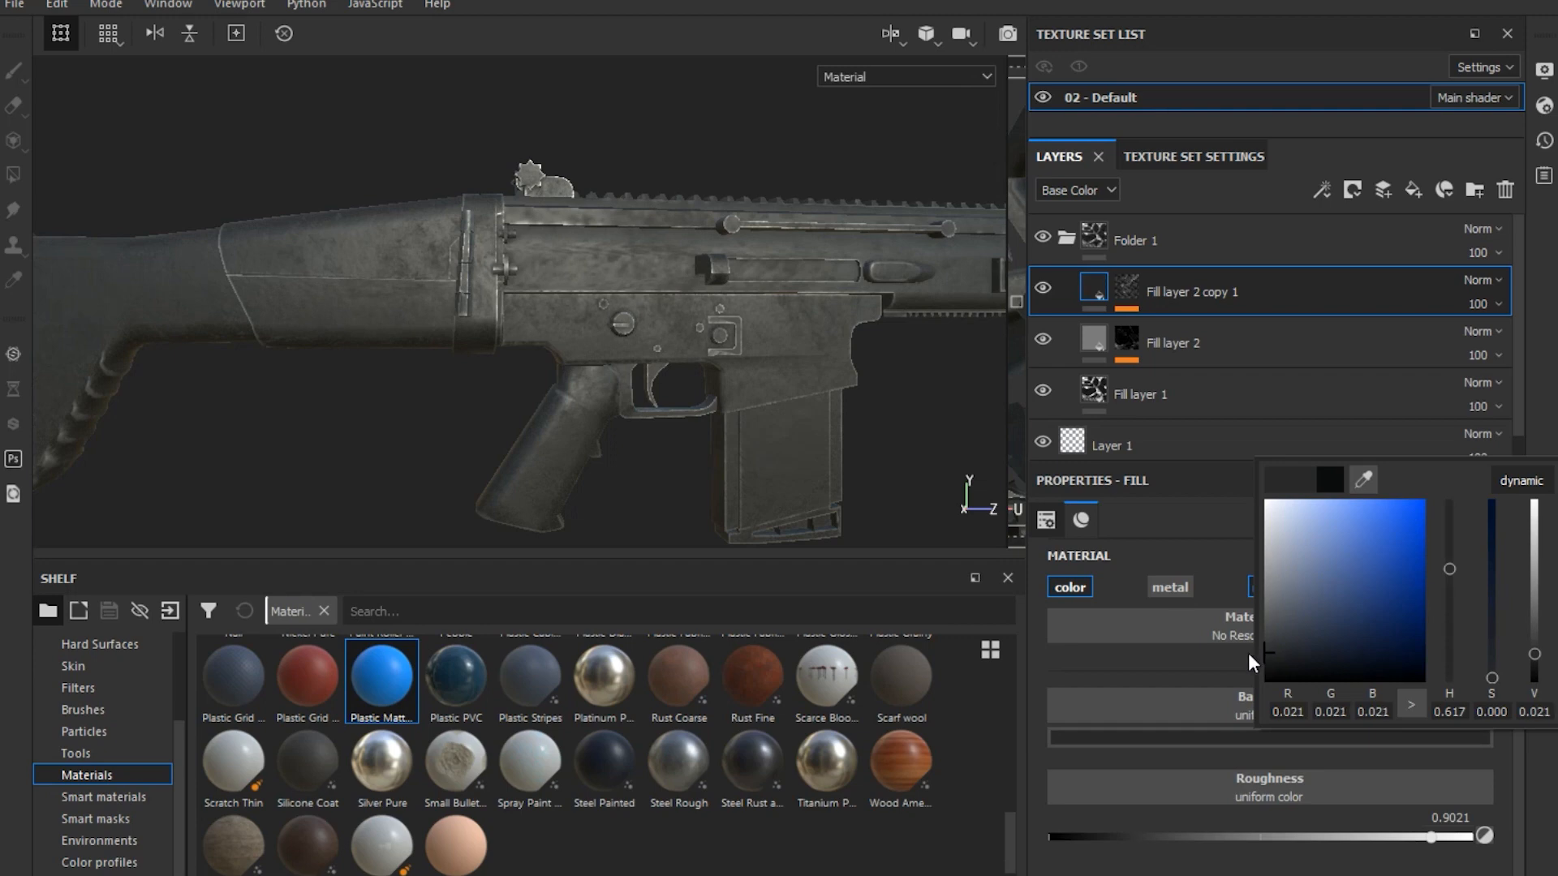
alt+drag(949, 452, 718, 451)
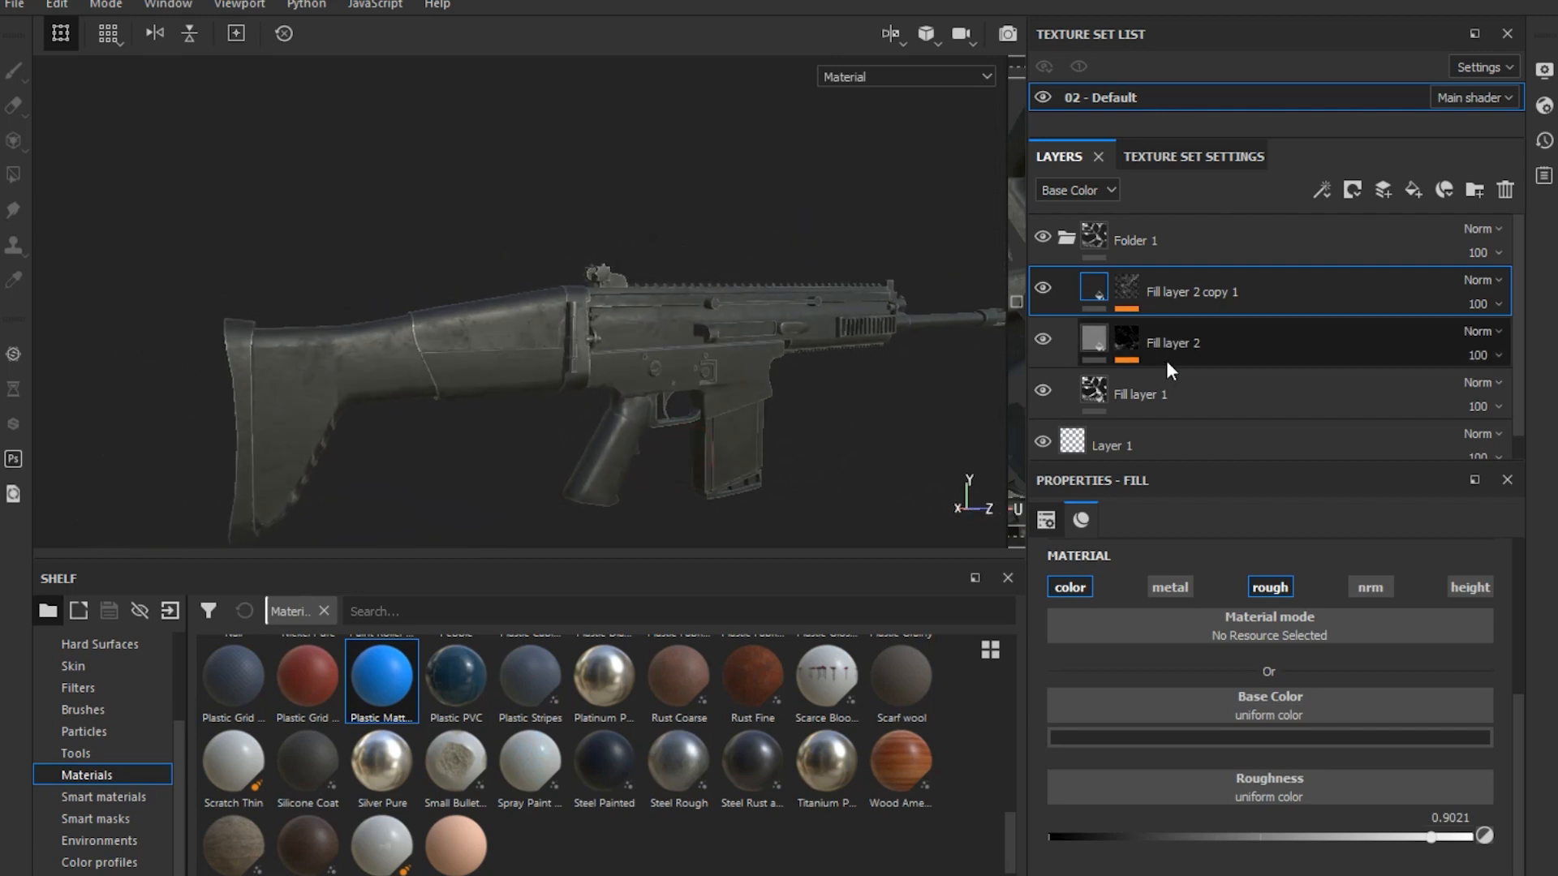
Duplicate Fill layer 2 copy 1 and clear the duplicate's mask
right_click(1222, 293)
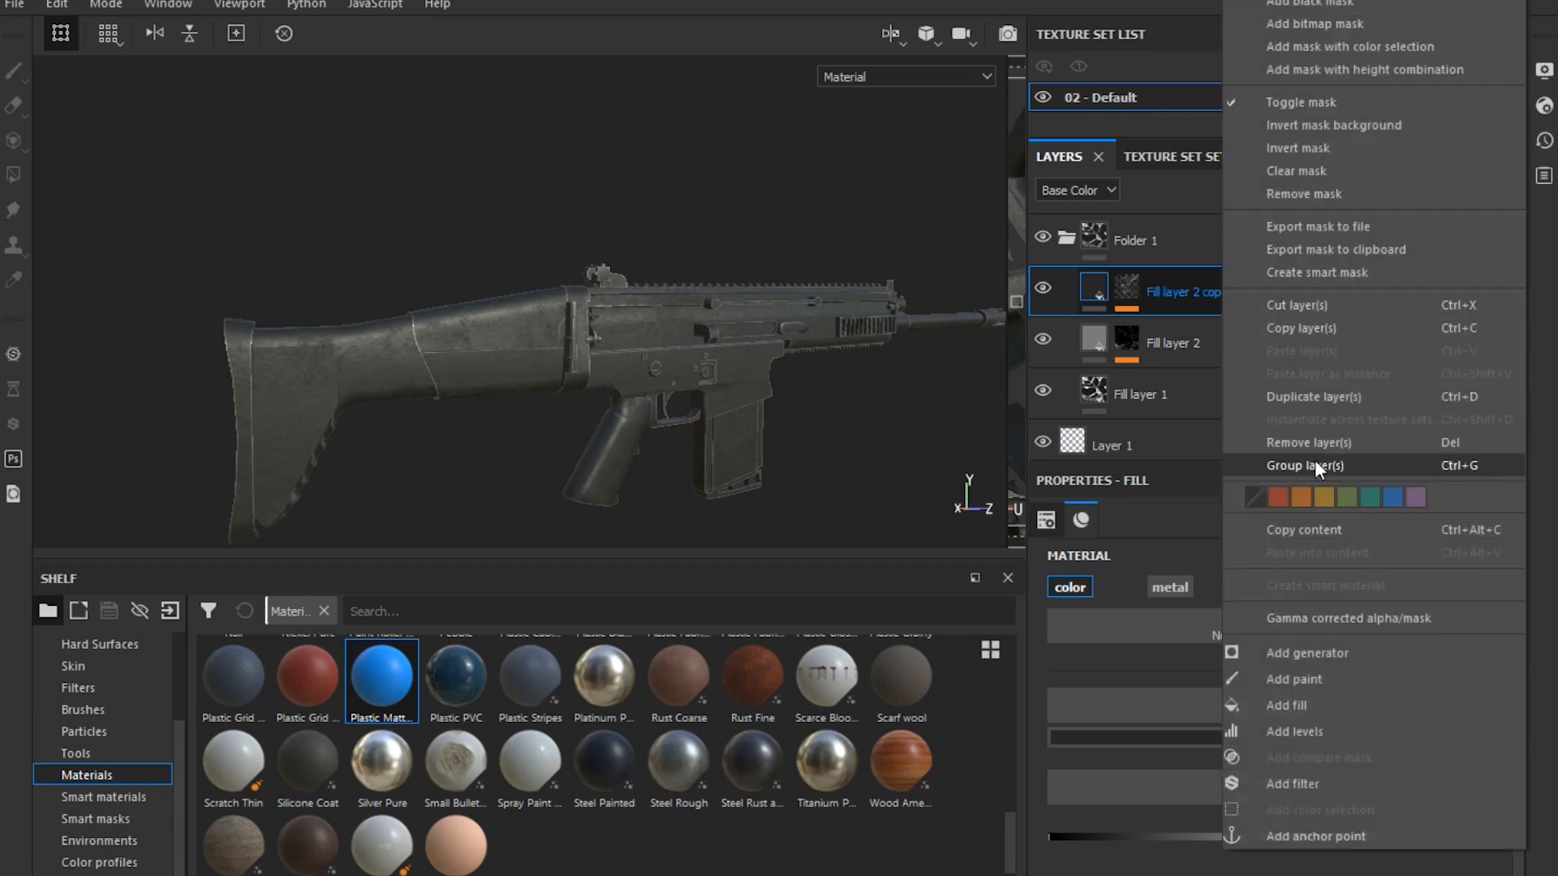
click(1315, 396)
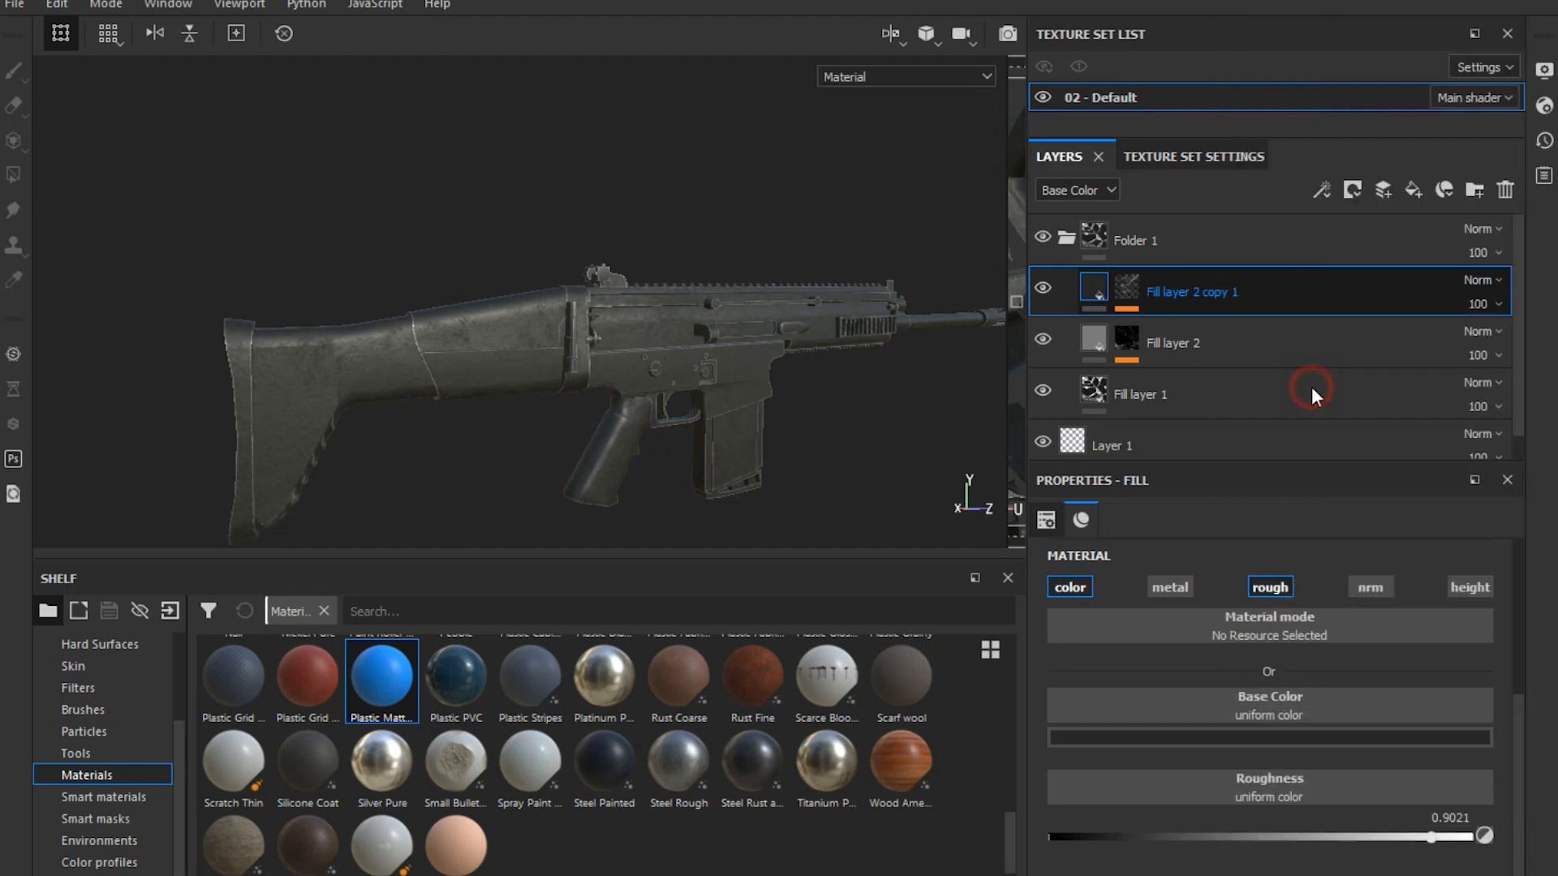
right_click(1168, 290)
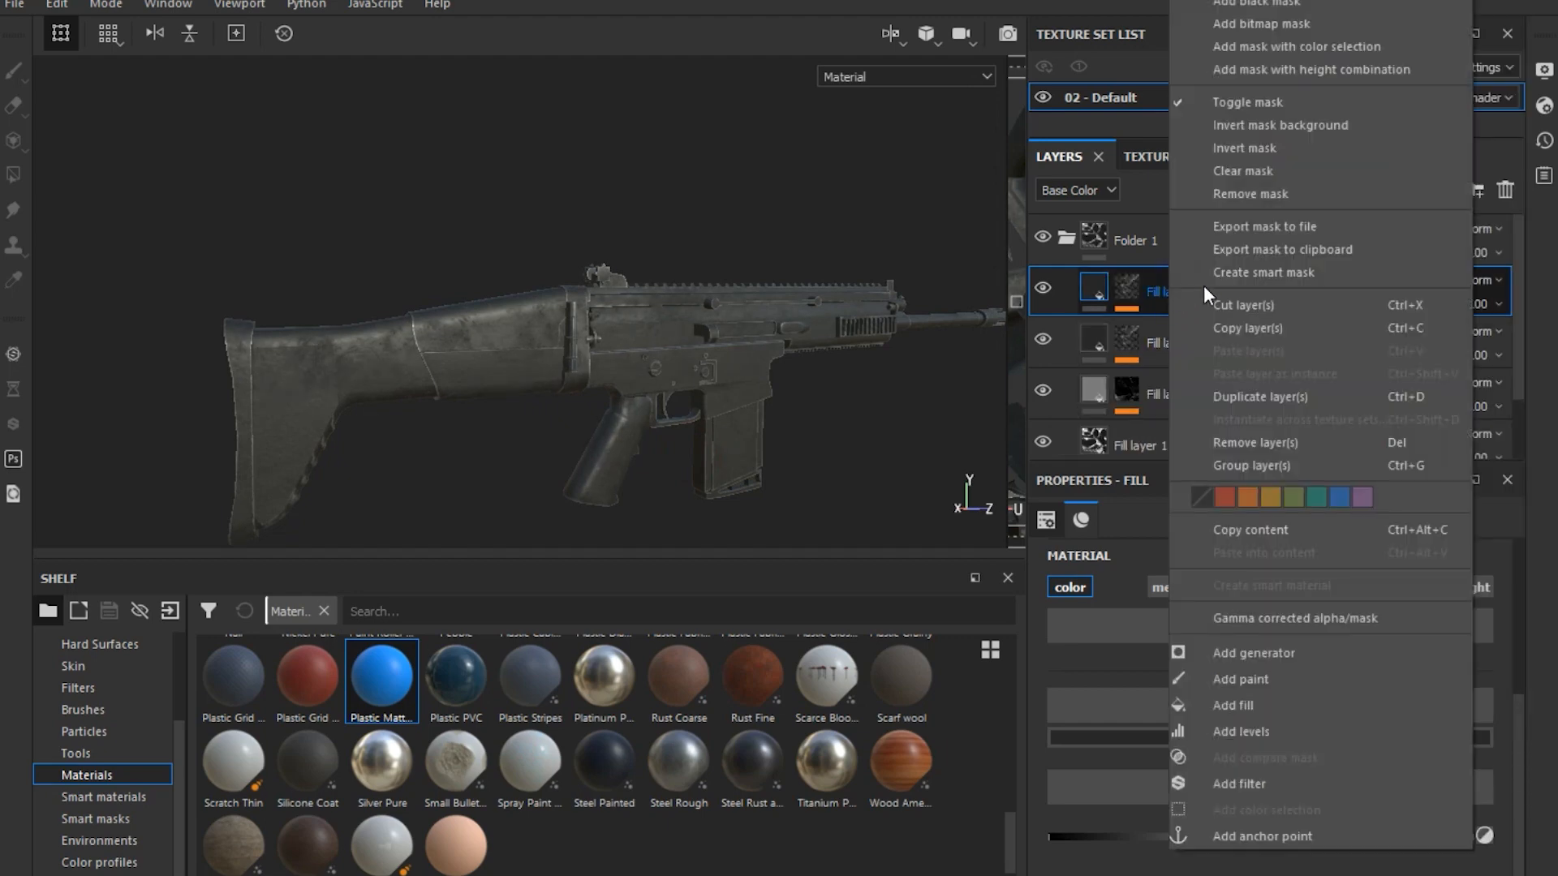
click(1243, 170)
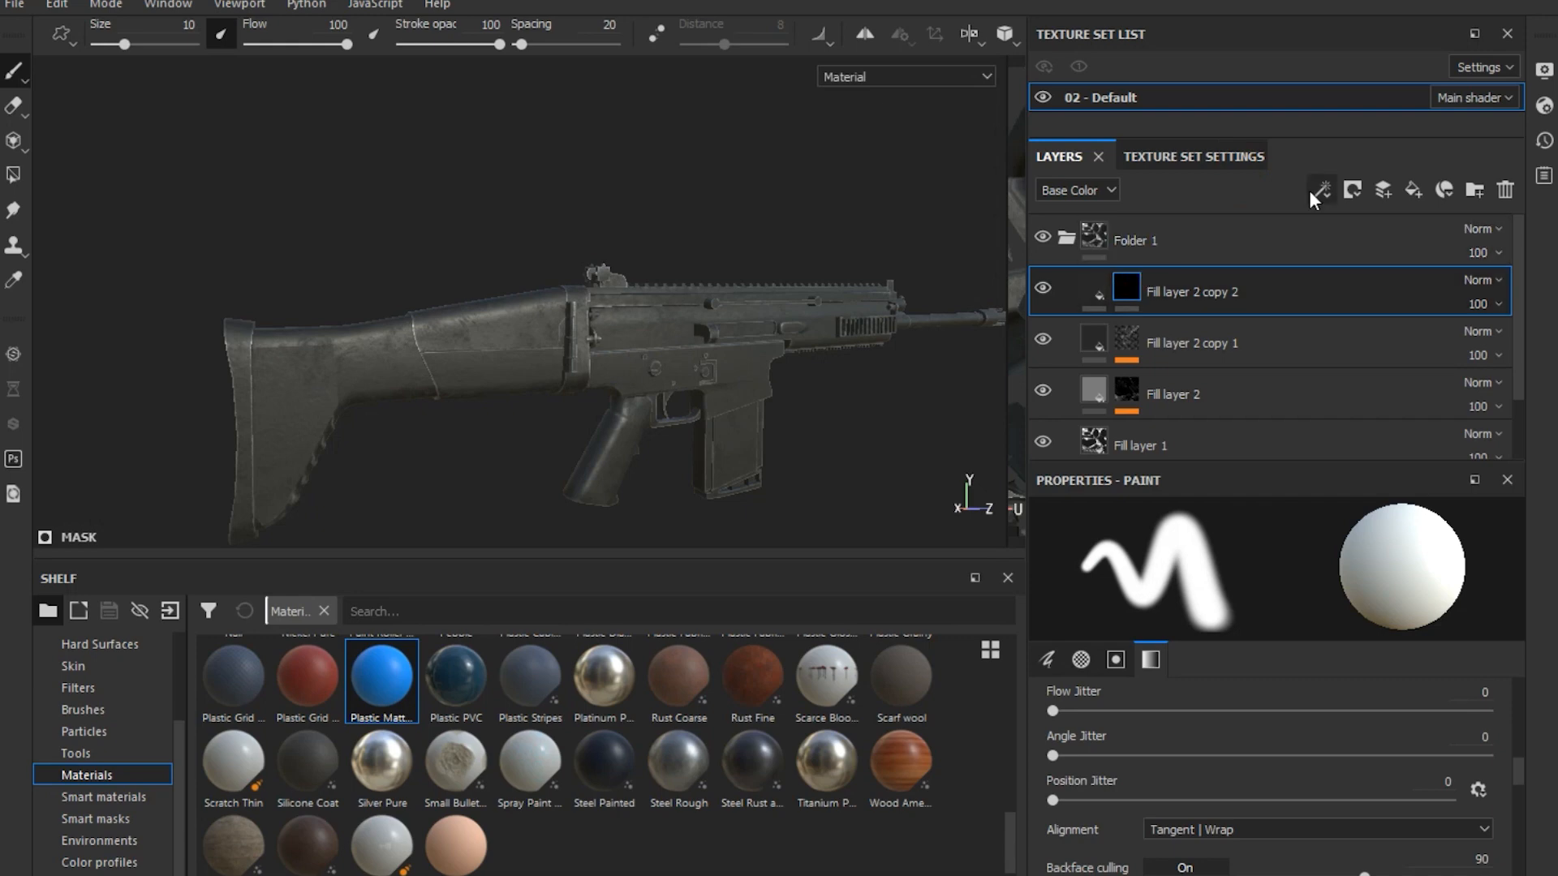
Add a fill to the mask of Fill layer 2 copy 2 and assign the BnW Spots 2 procedural to its grayscale
right_click(1128, 281)
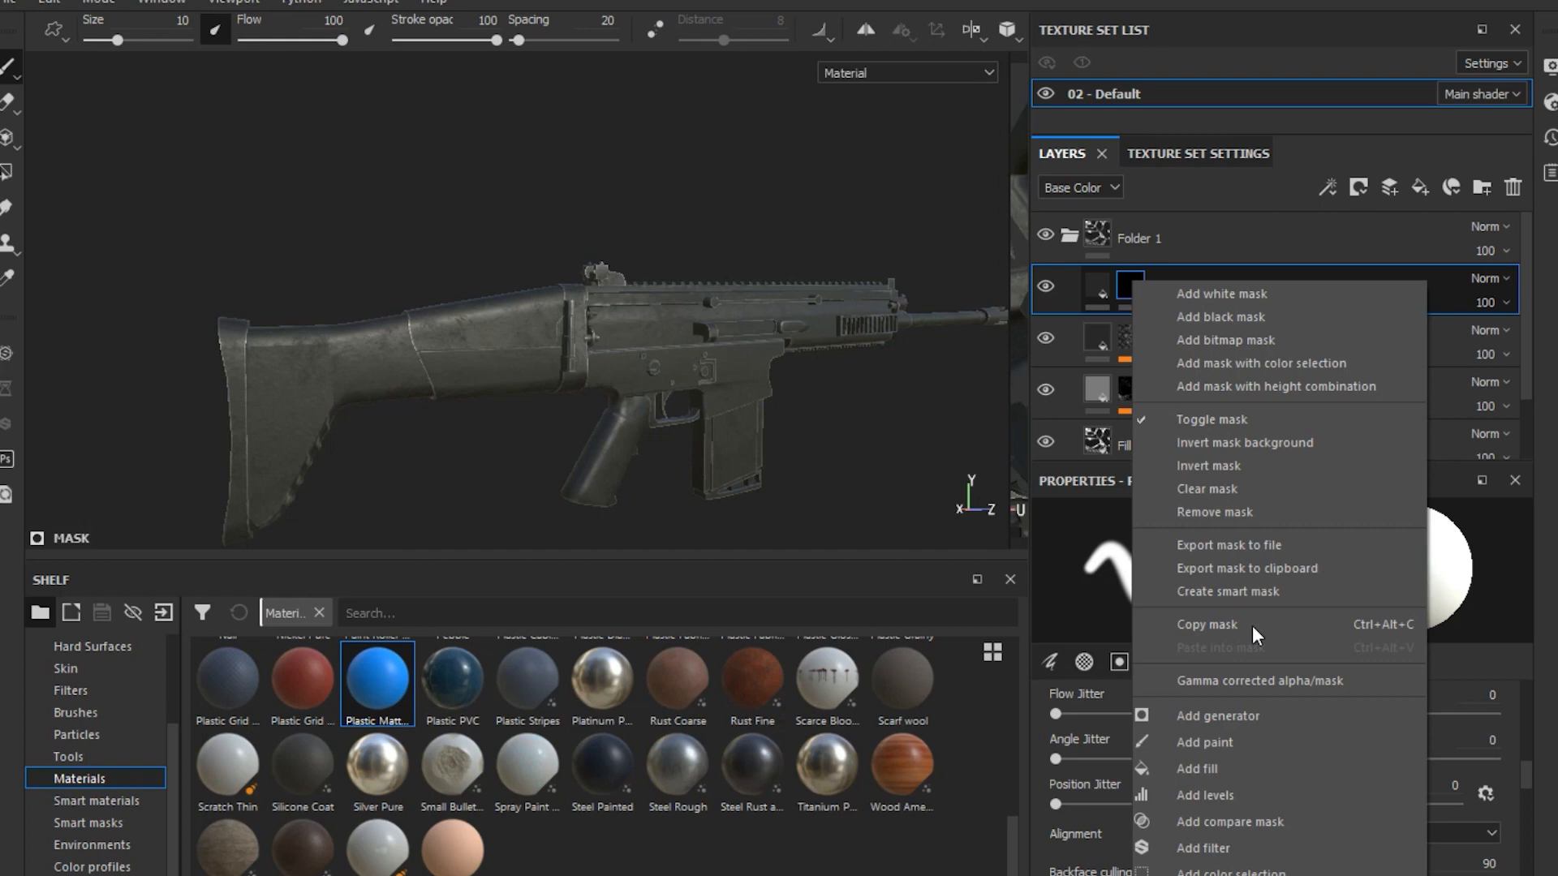
click(1232, 768)
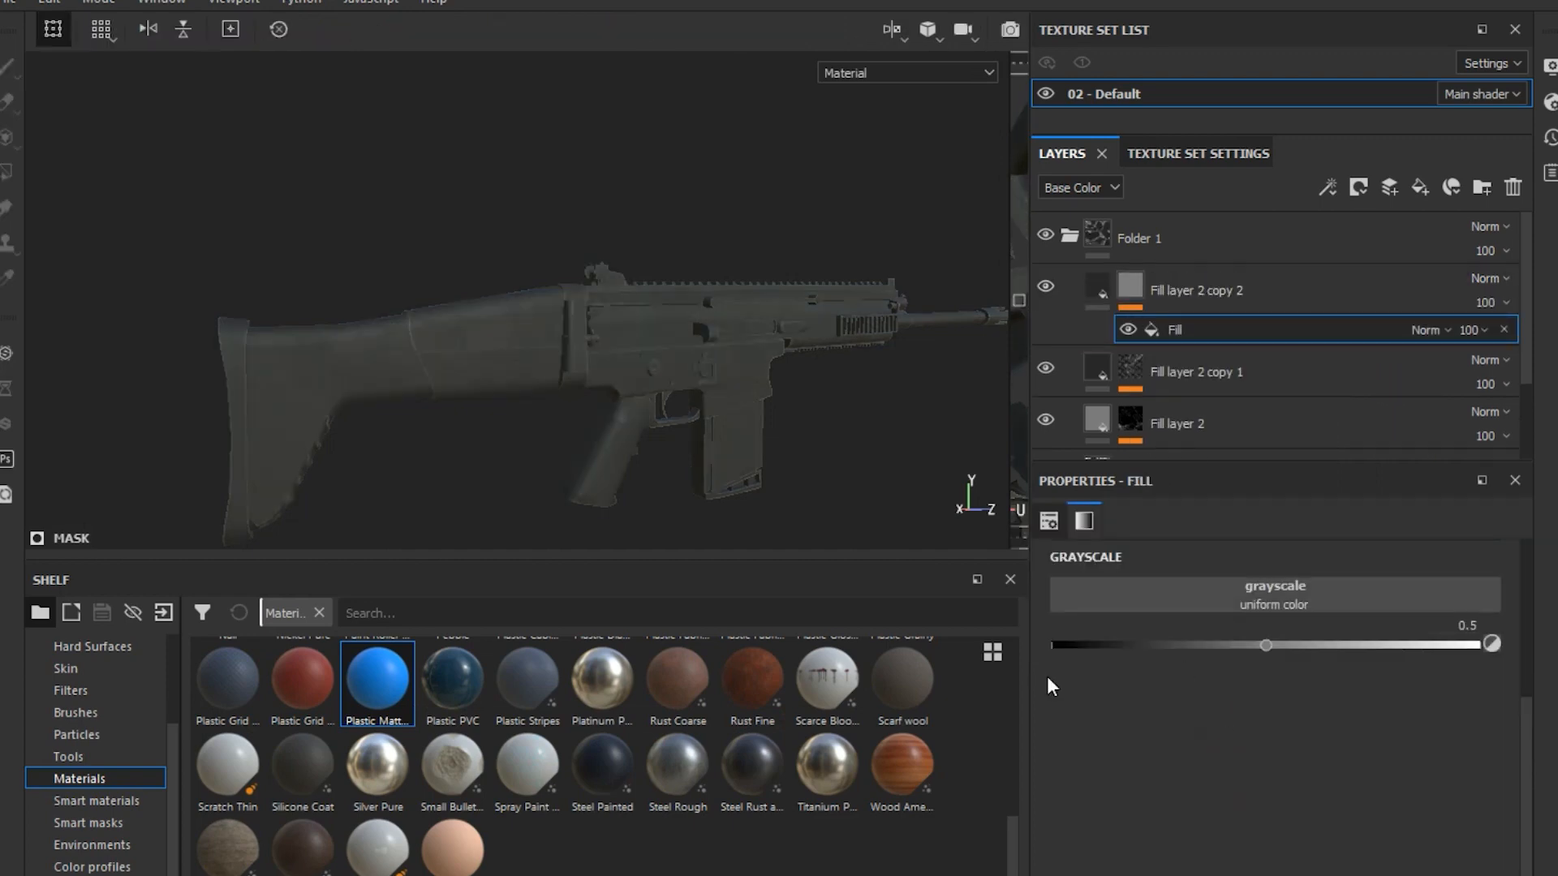
scroll(123, 674, up, 3)
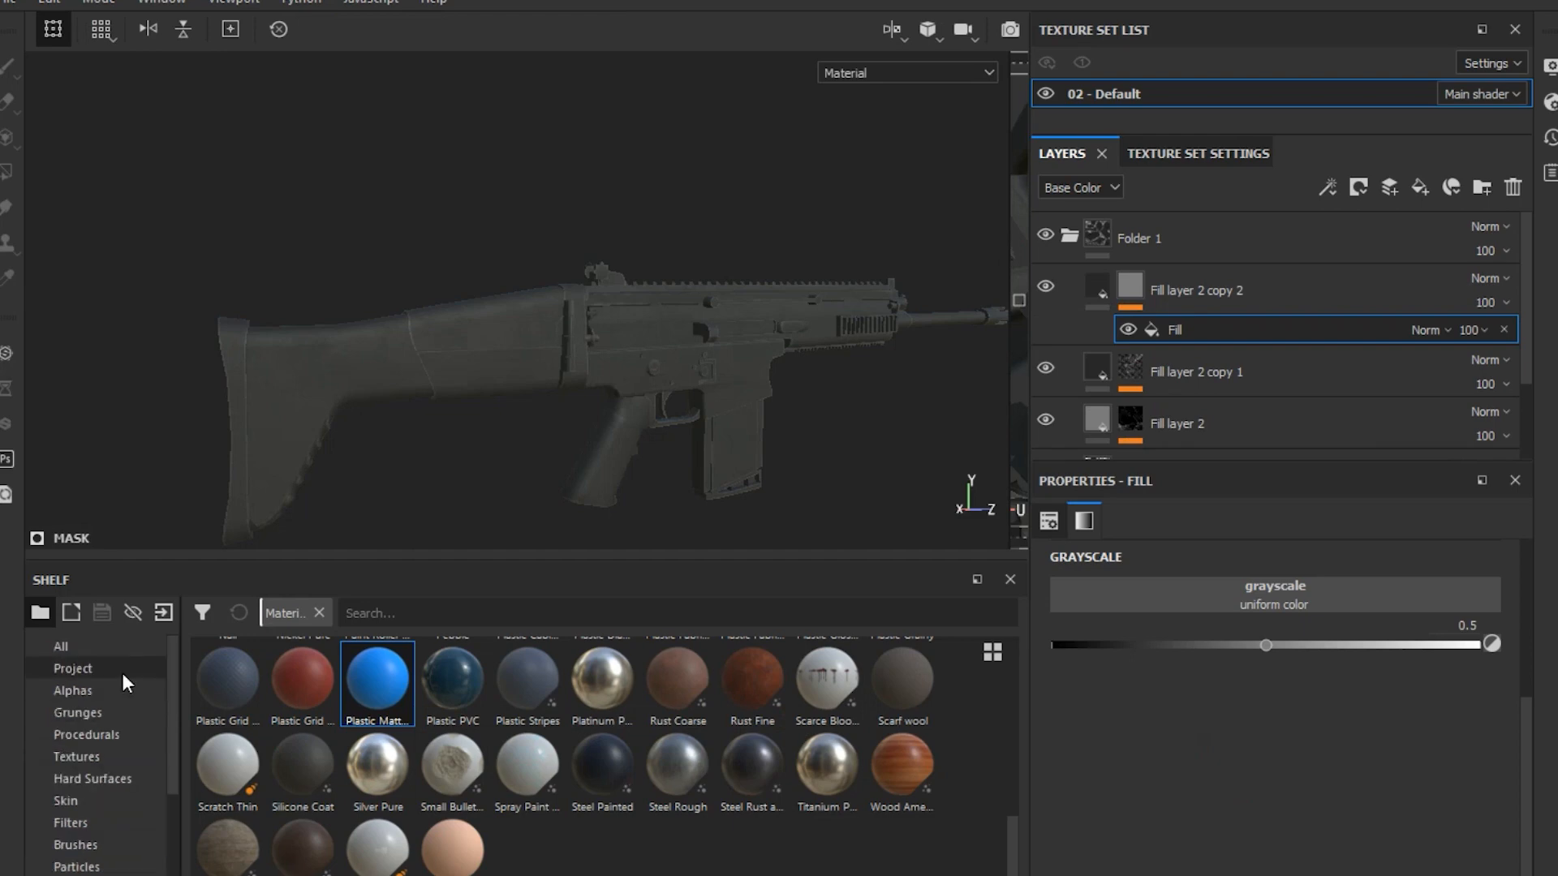
click(95, 737)
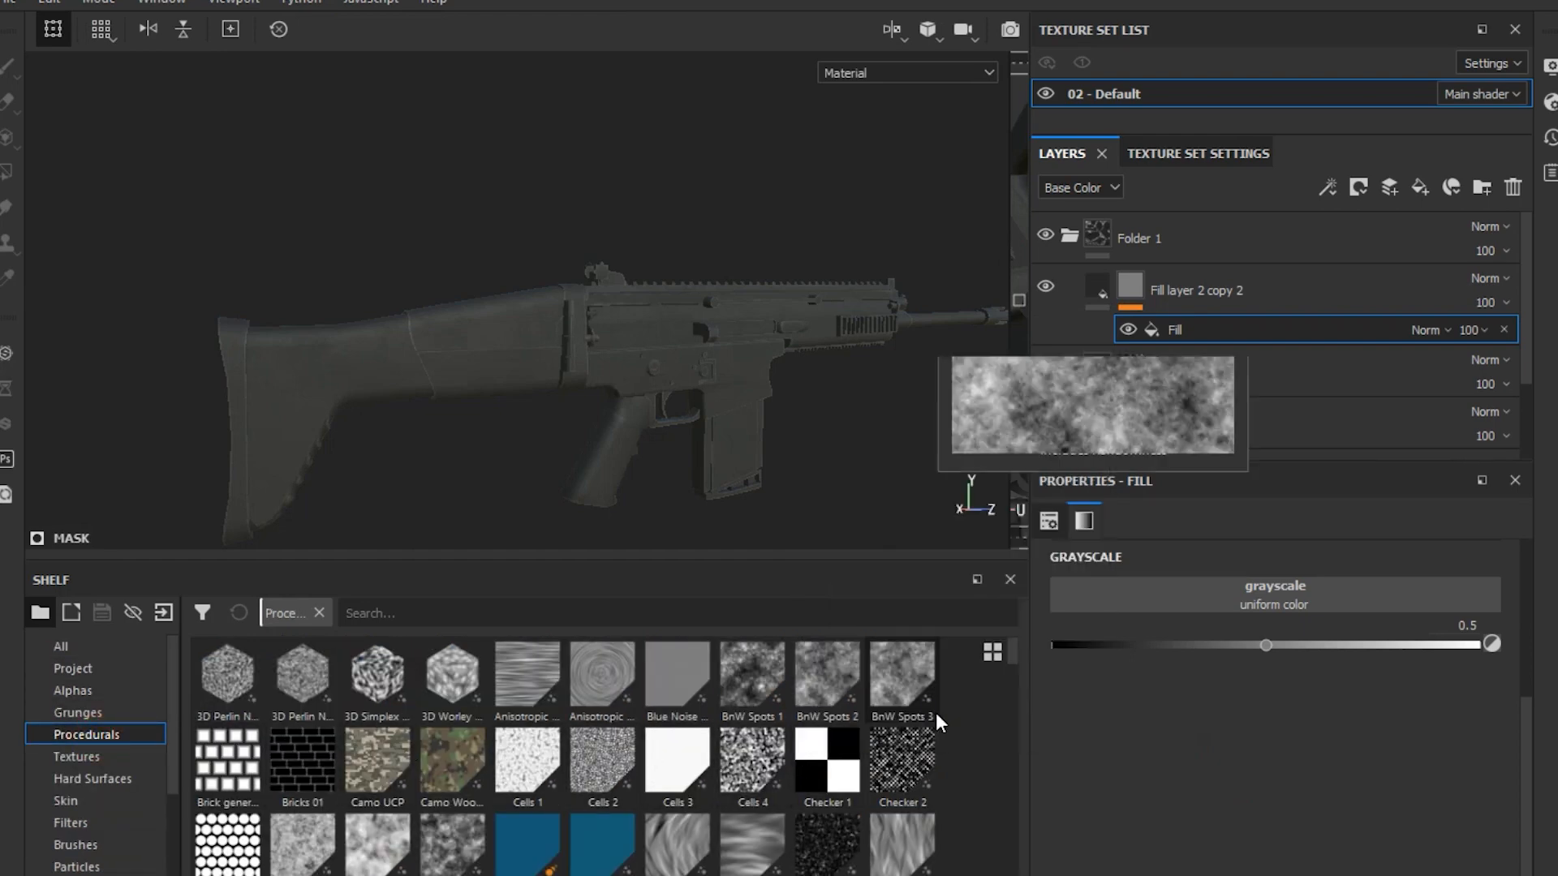
mouse_move(830, 691)
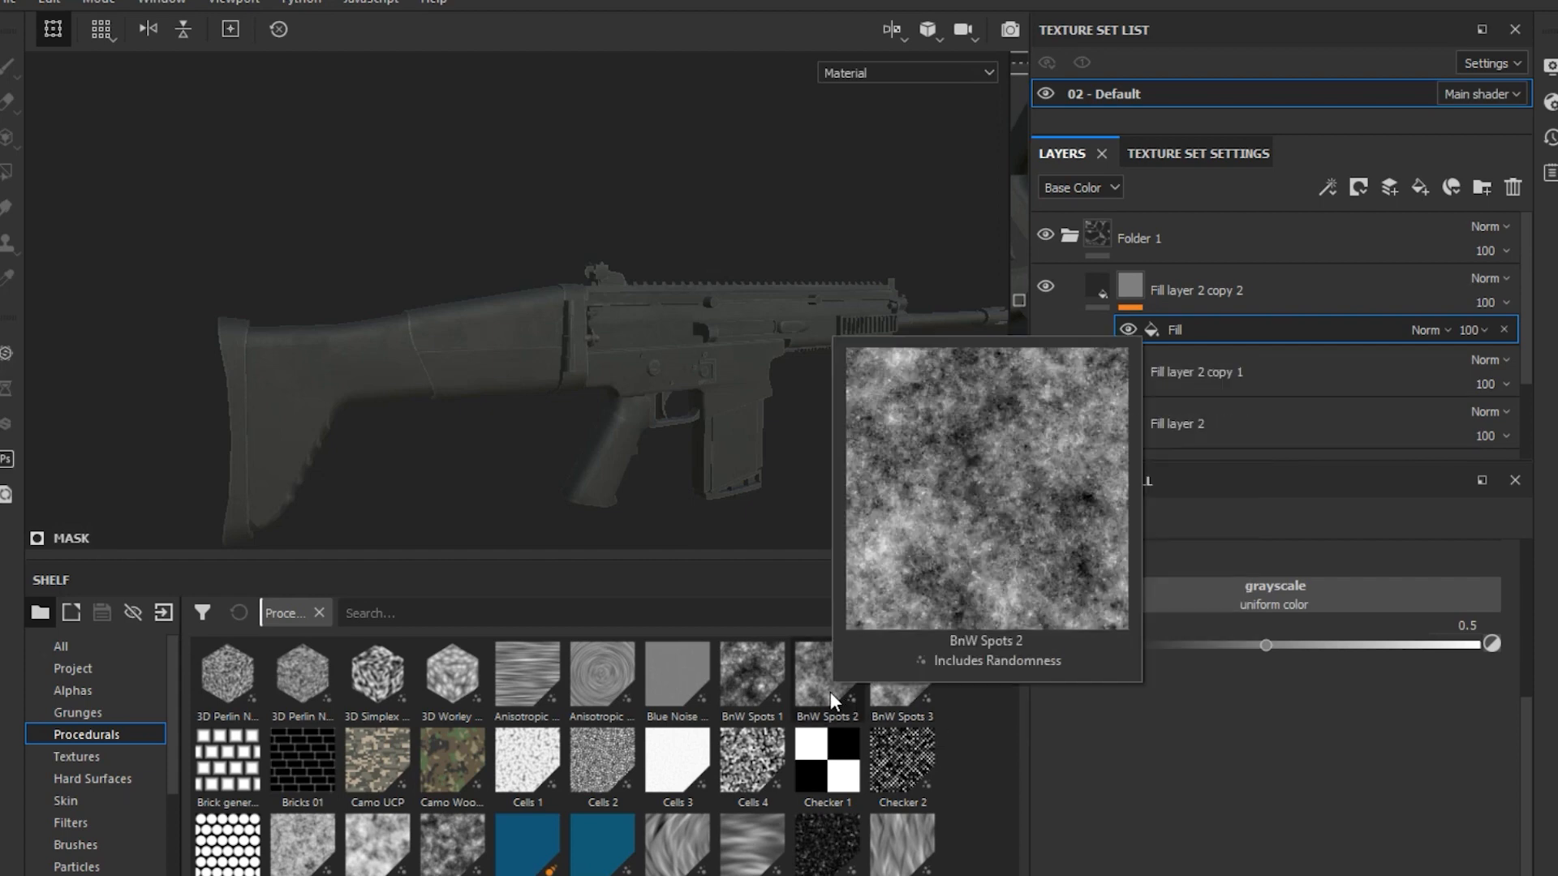
drag(830, 691, 1144, 600)
scroll(653, 406, up, 4)
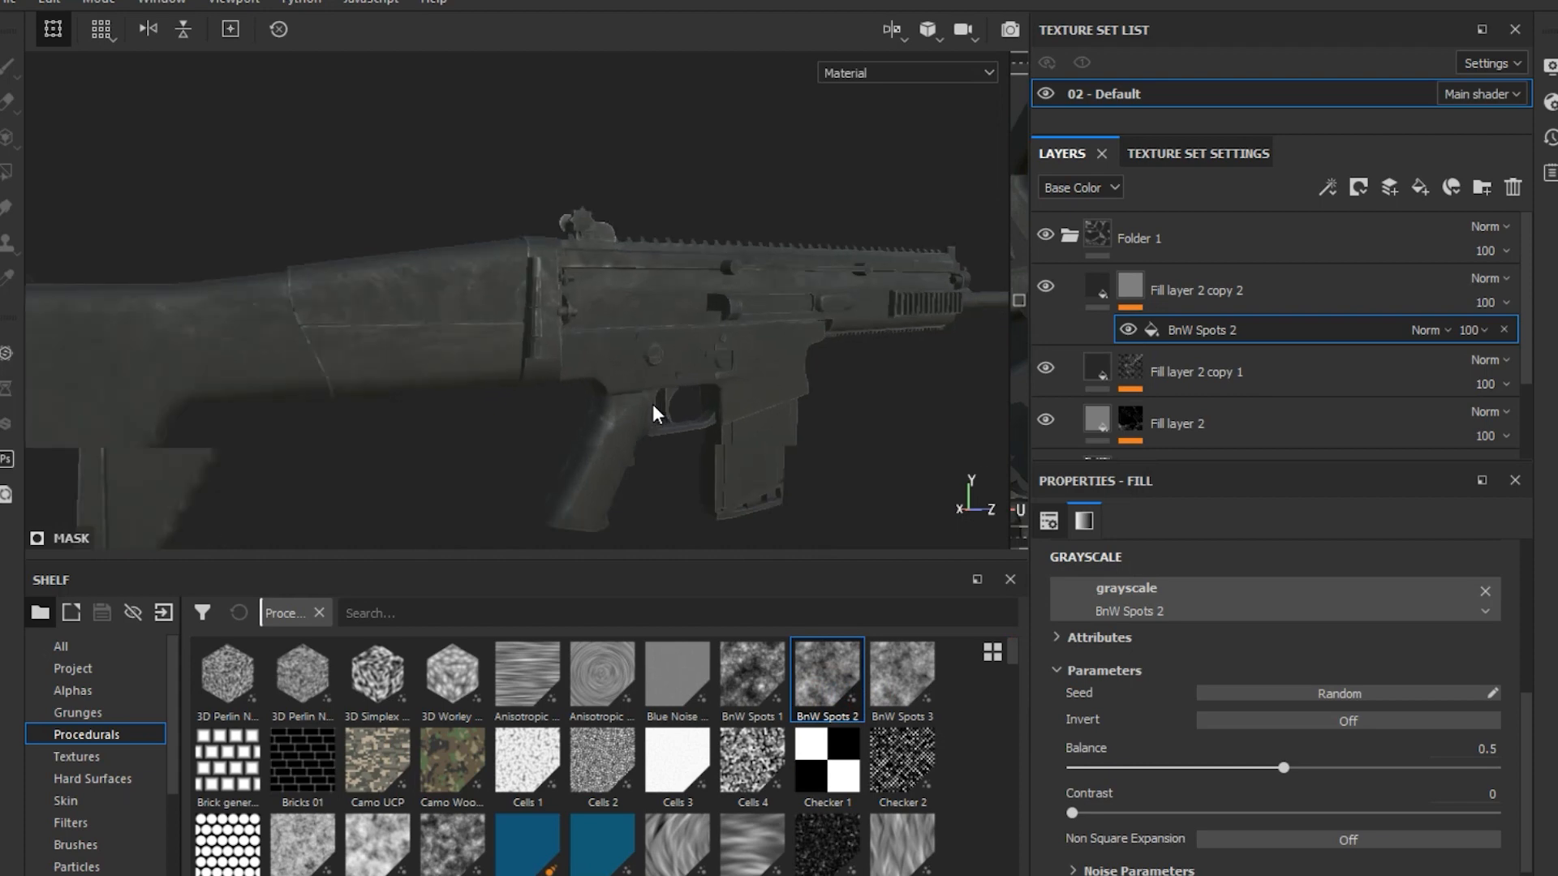
mouse_move(672, 407)
alt+mouse_down()
mouse_move(674, 362)
mouse_move(668, 393)
alt+mouse_up()
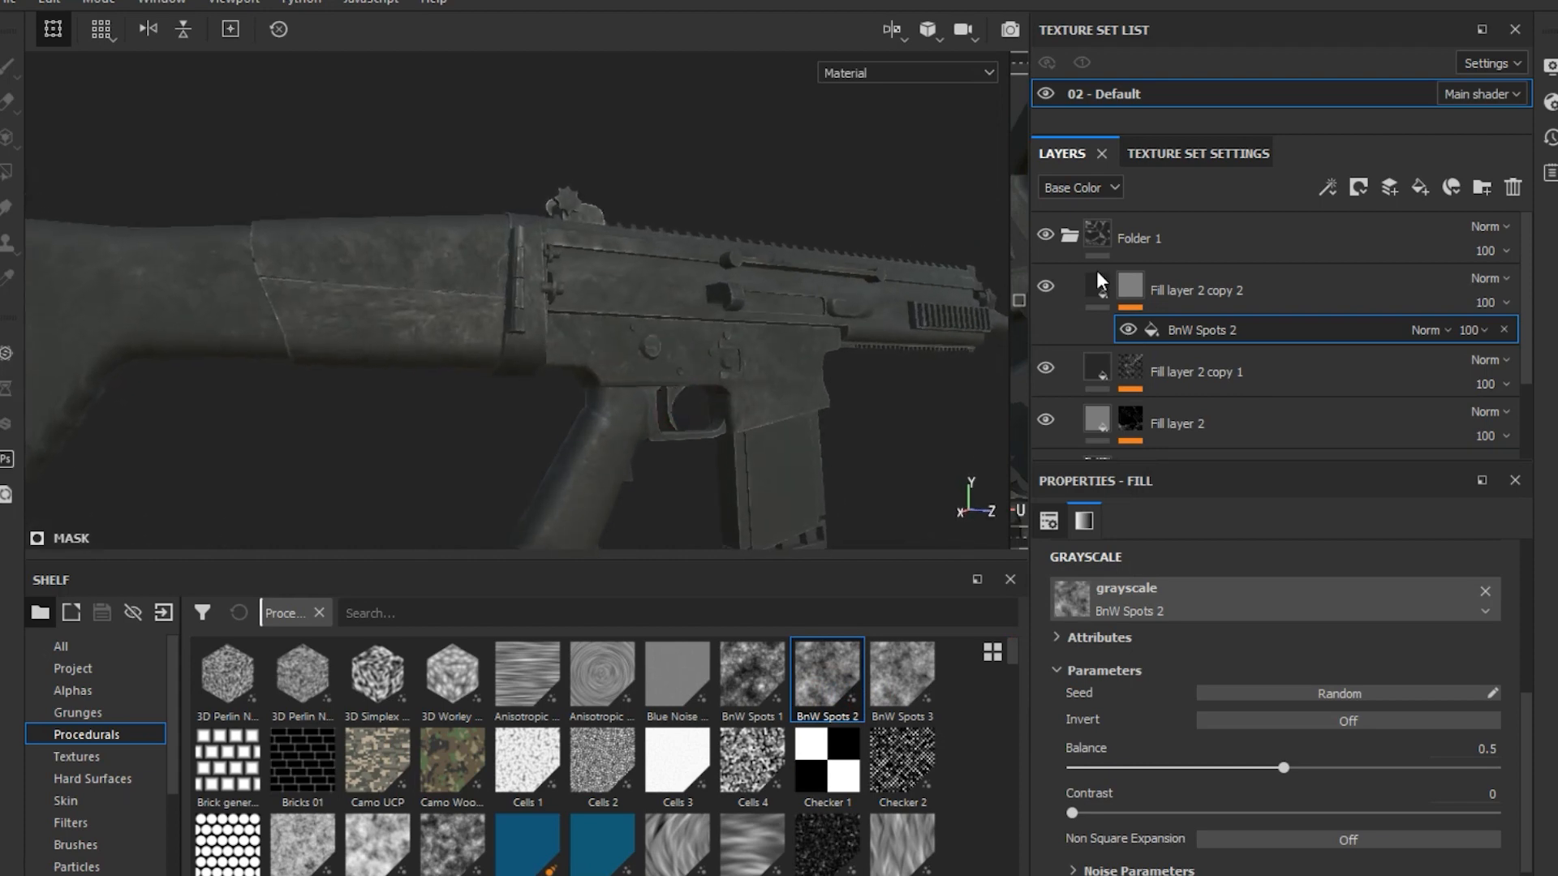
Turn off the color channel of Fill layer 2 copy 2 and enable its height channel
click(1097, 284)
alt+drag(695, 341, 503, 340)
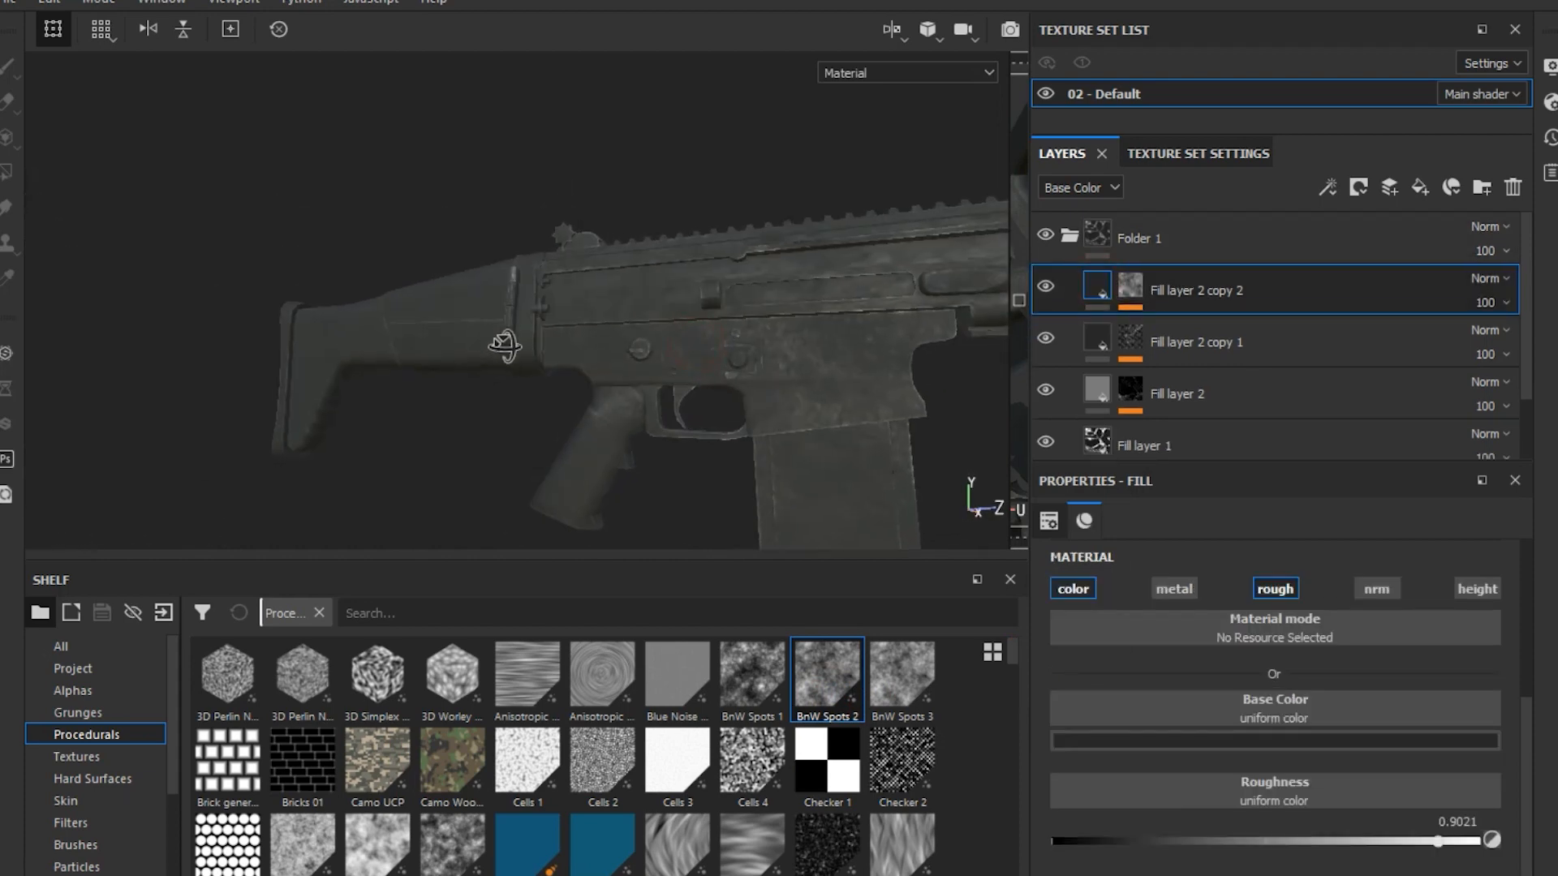
click(1075, 592)
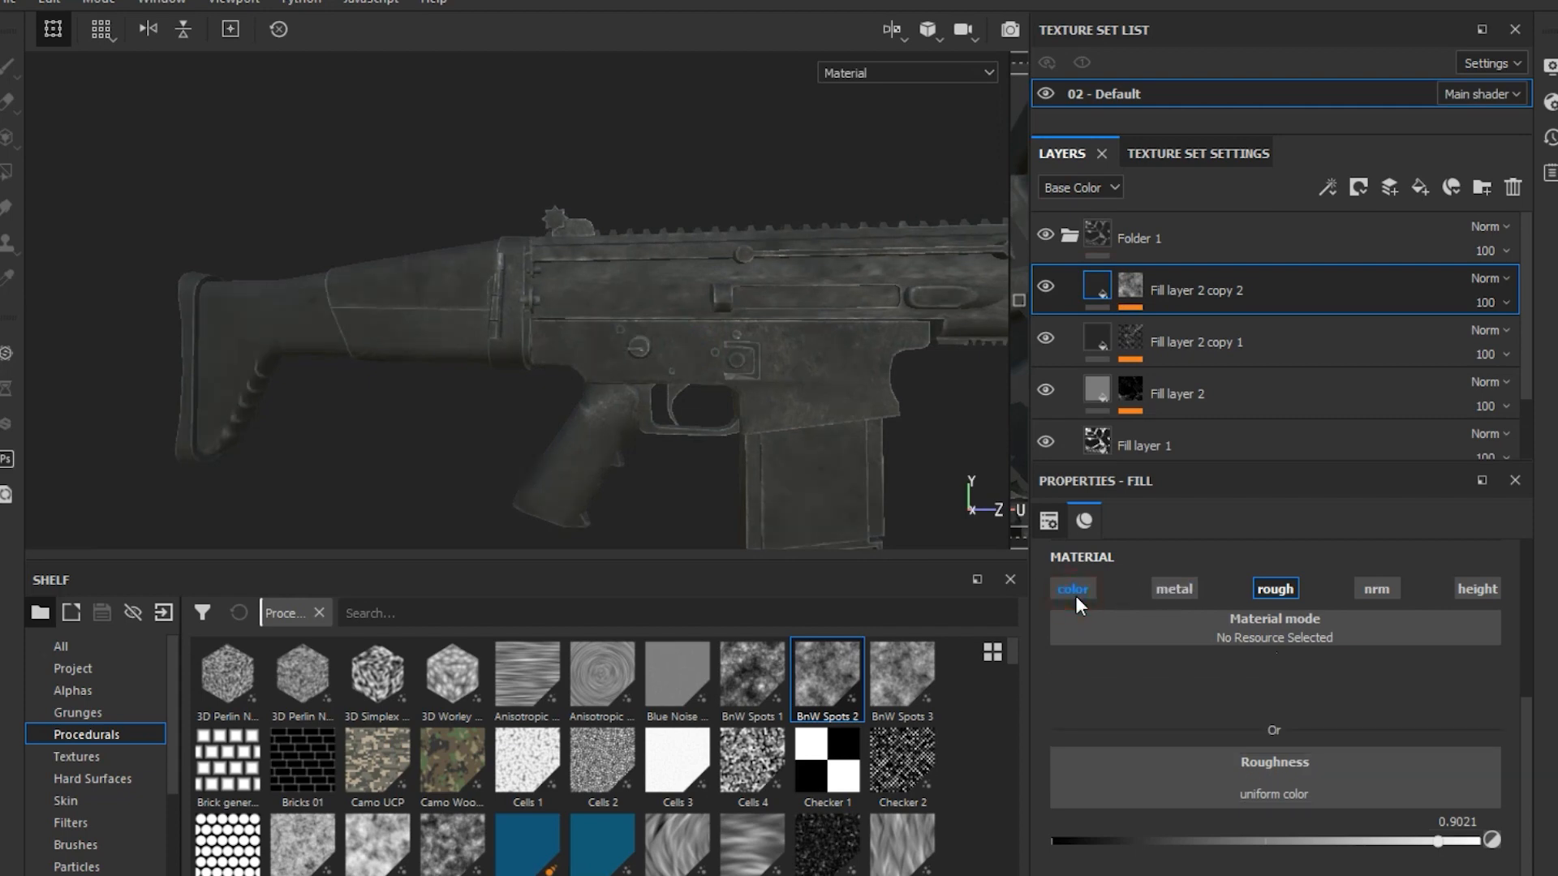
alt+drag(860, 431, 988, 418)
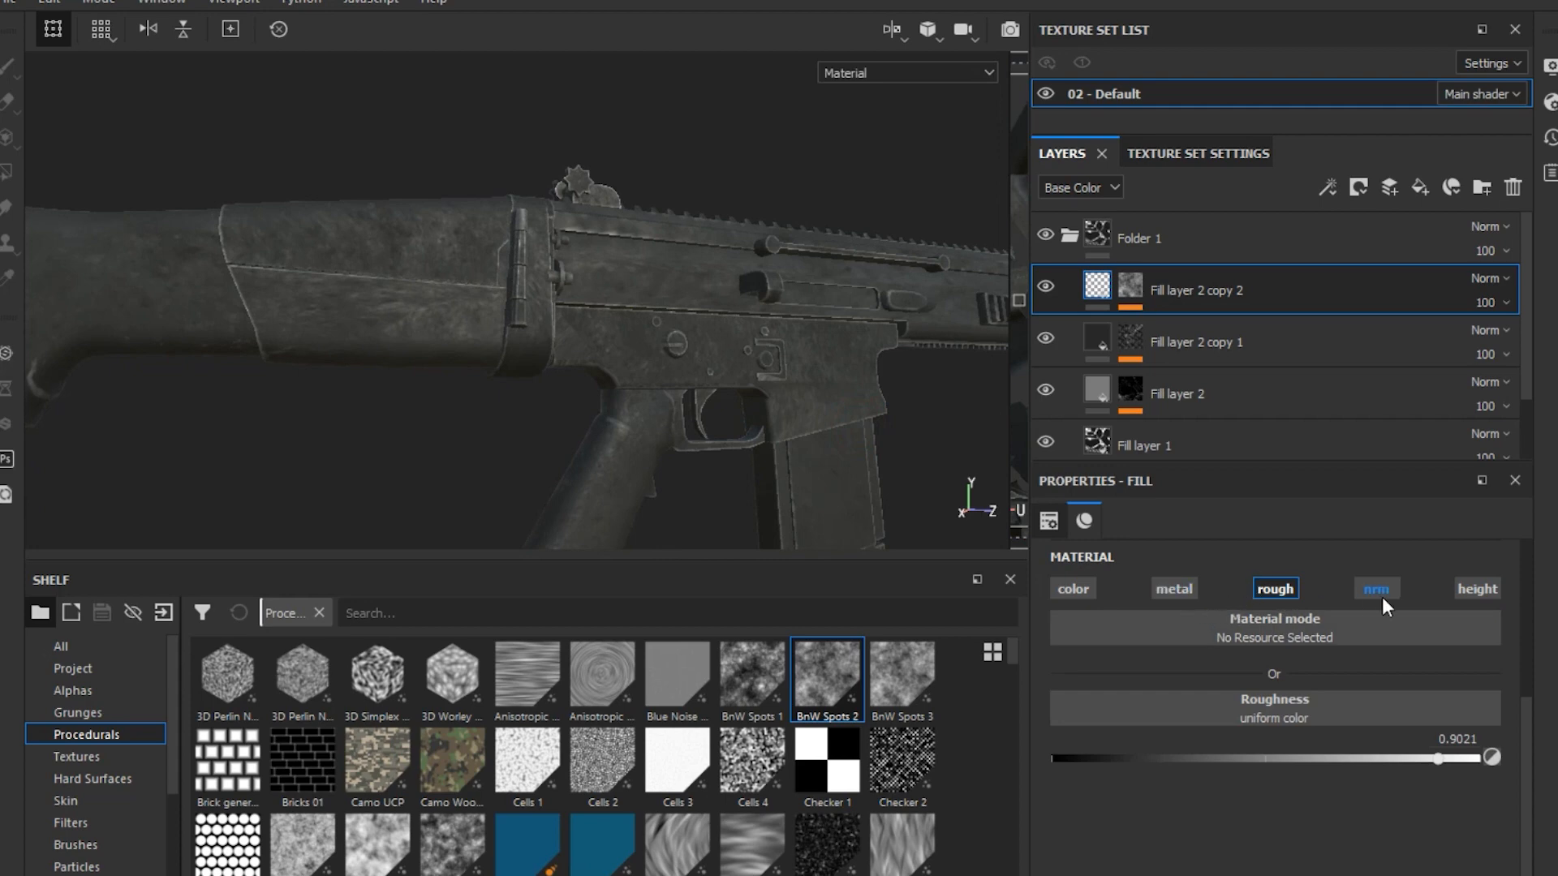
click(1465, 589)
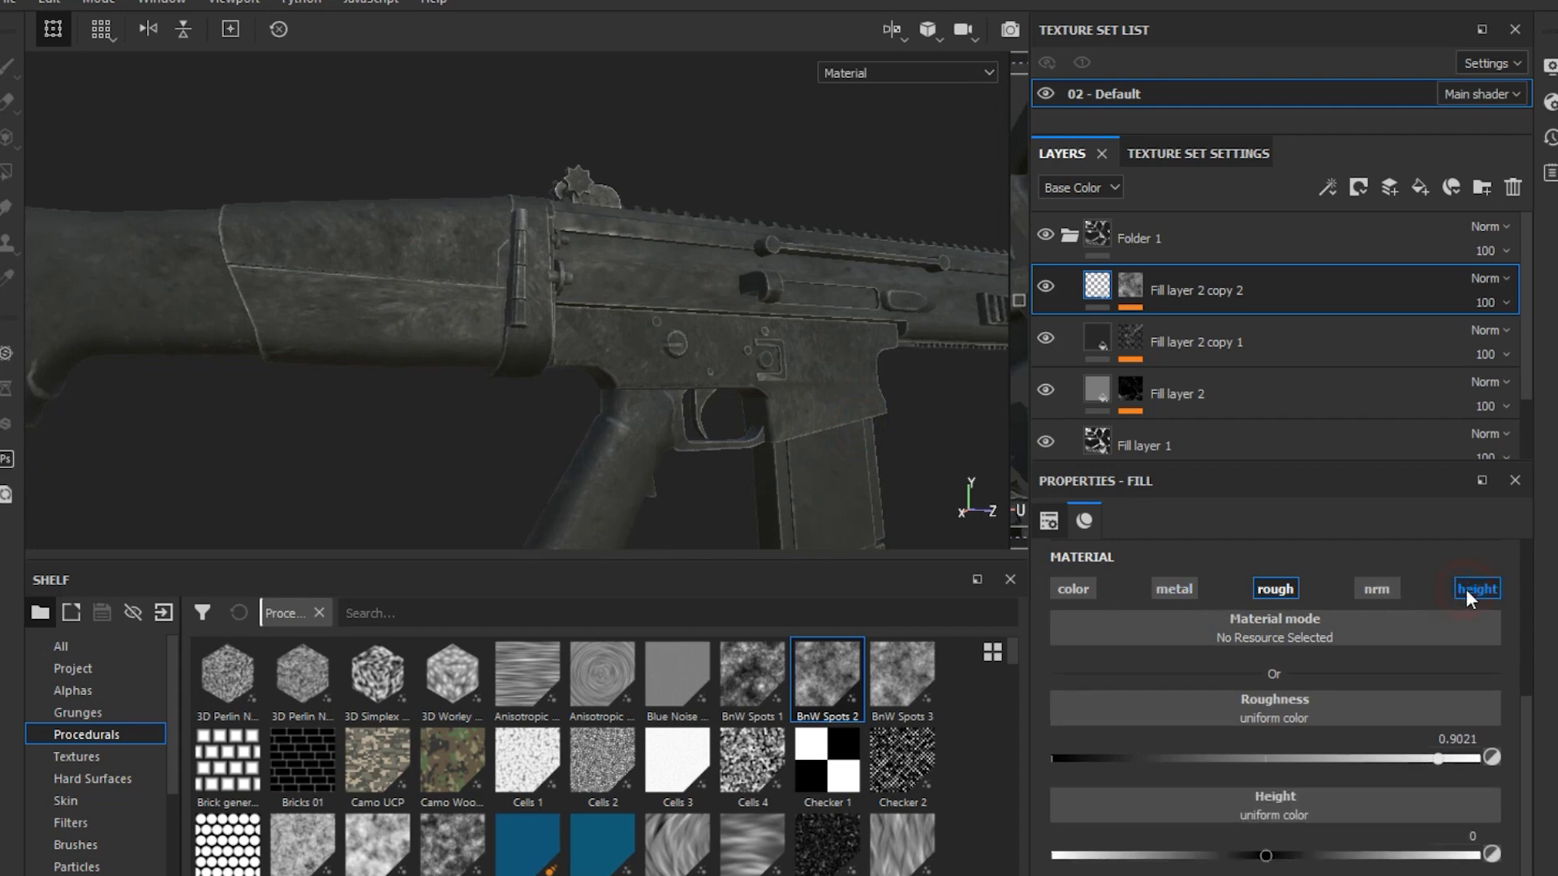
alt+drag(633, 267, 626, 278)
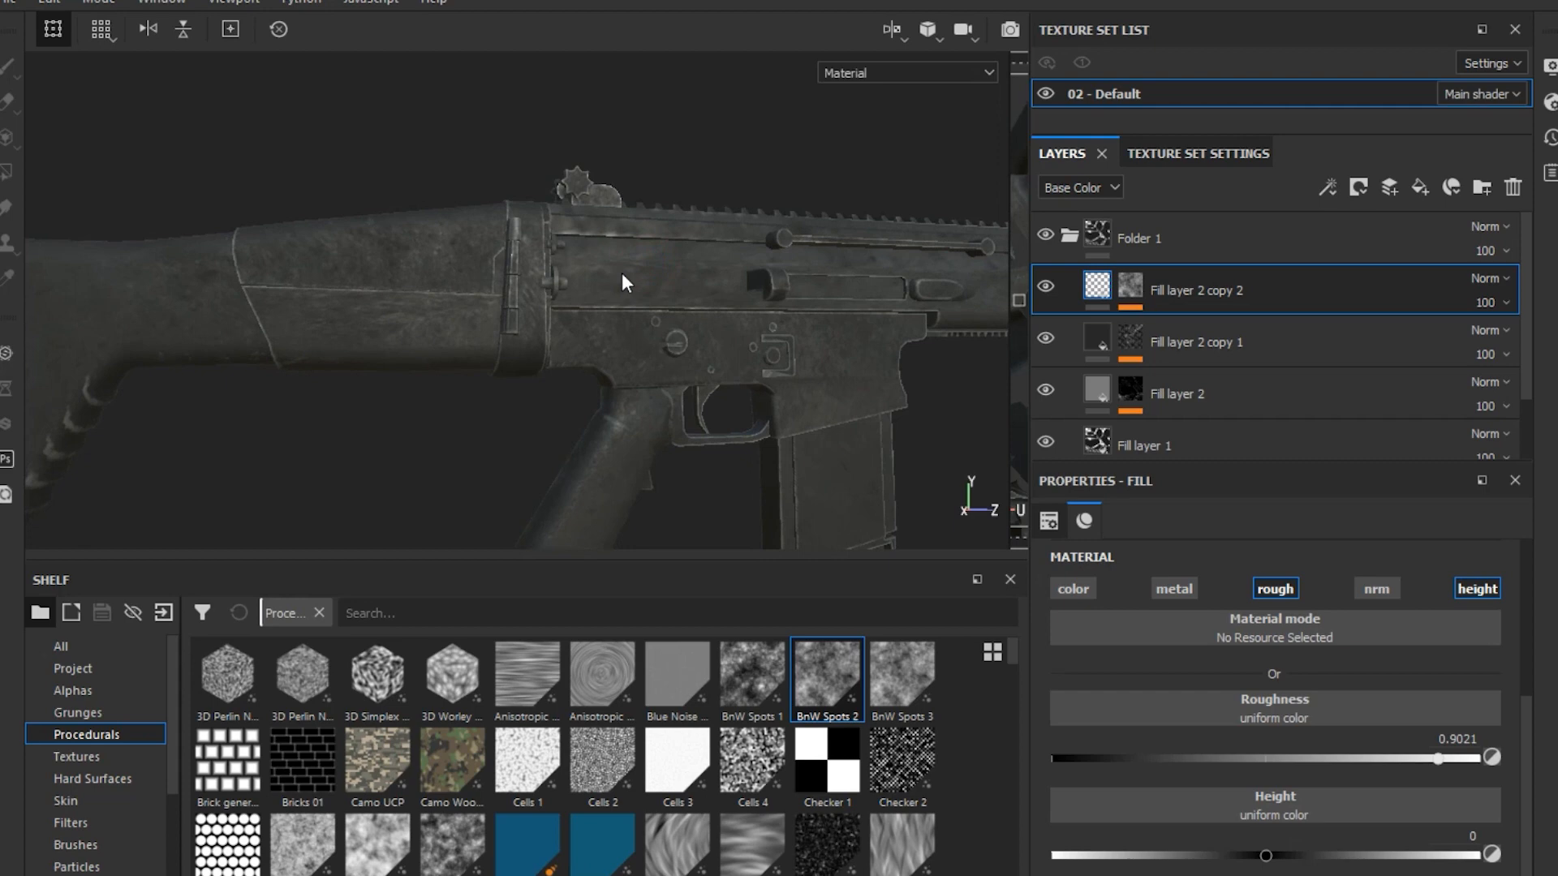
Compare the rifle with Fill layer 2 copy 2 hidden and shown, and examine the layer's mask and material settings
click(1046, 289)
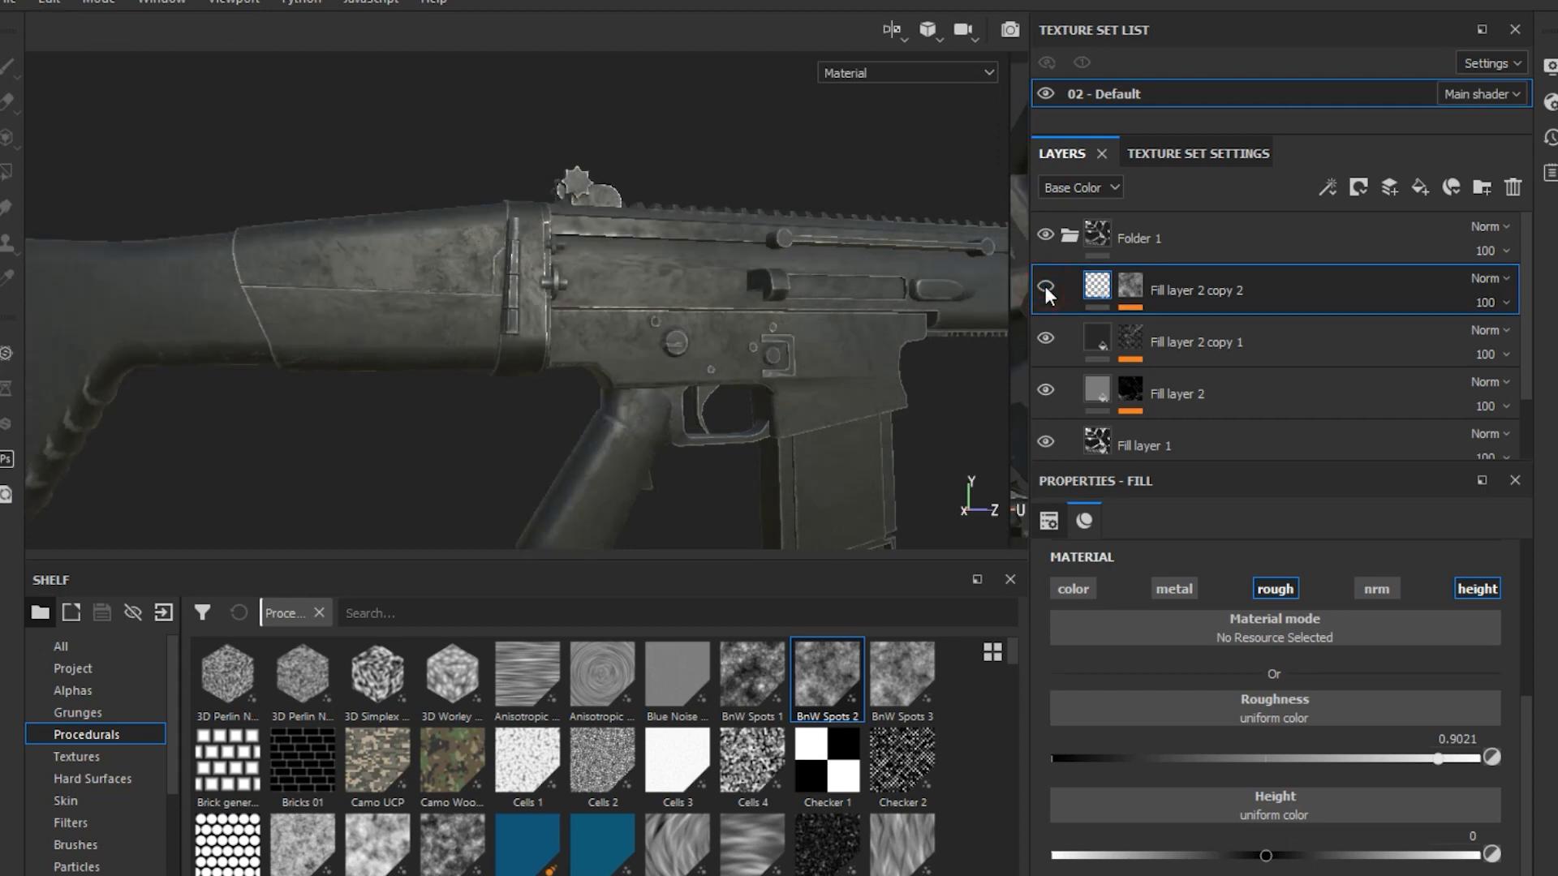
scroll(1264, 725, up, 2)
scroll(1264, 726, down, 1)
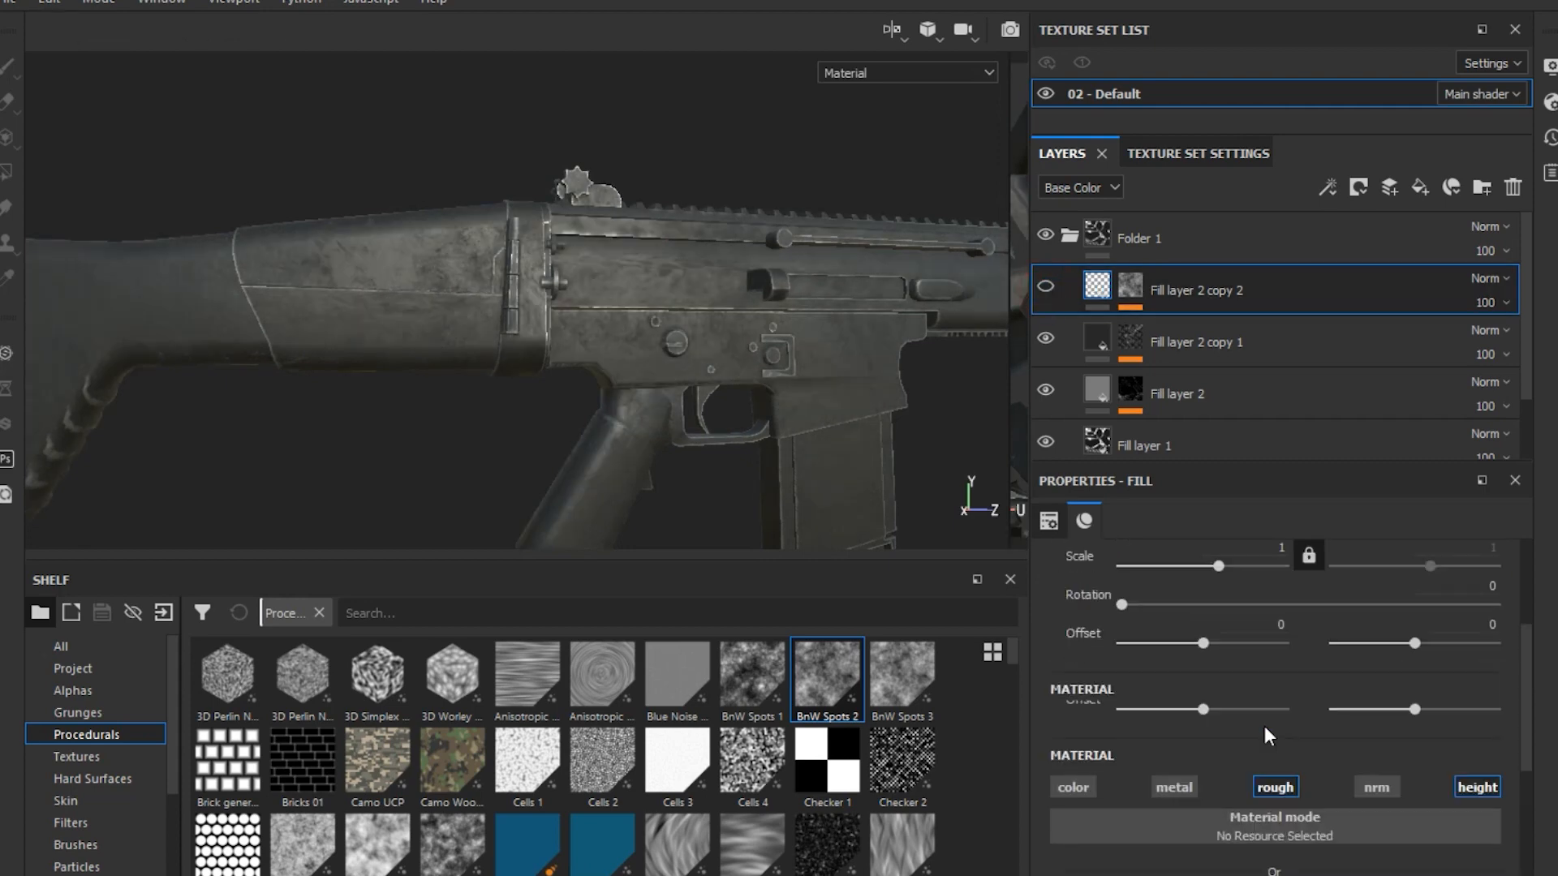
click(1046, 287)
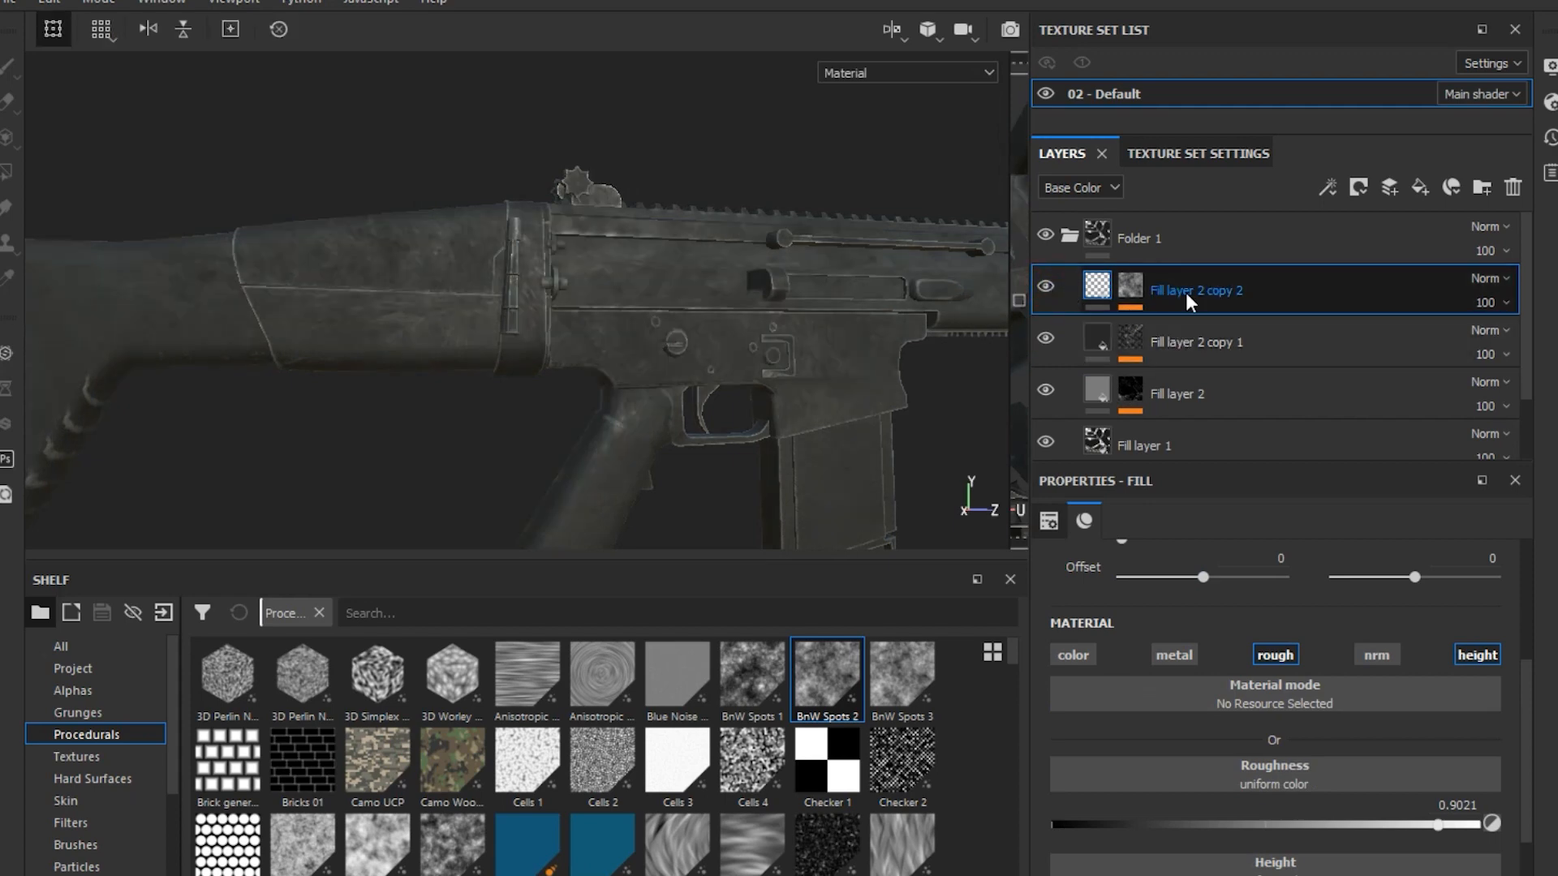
click(1130, 285)
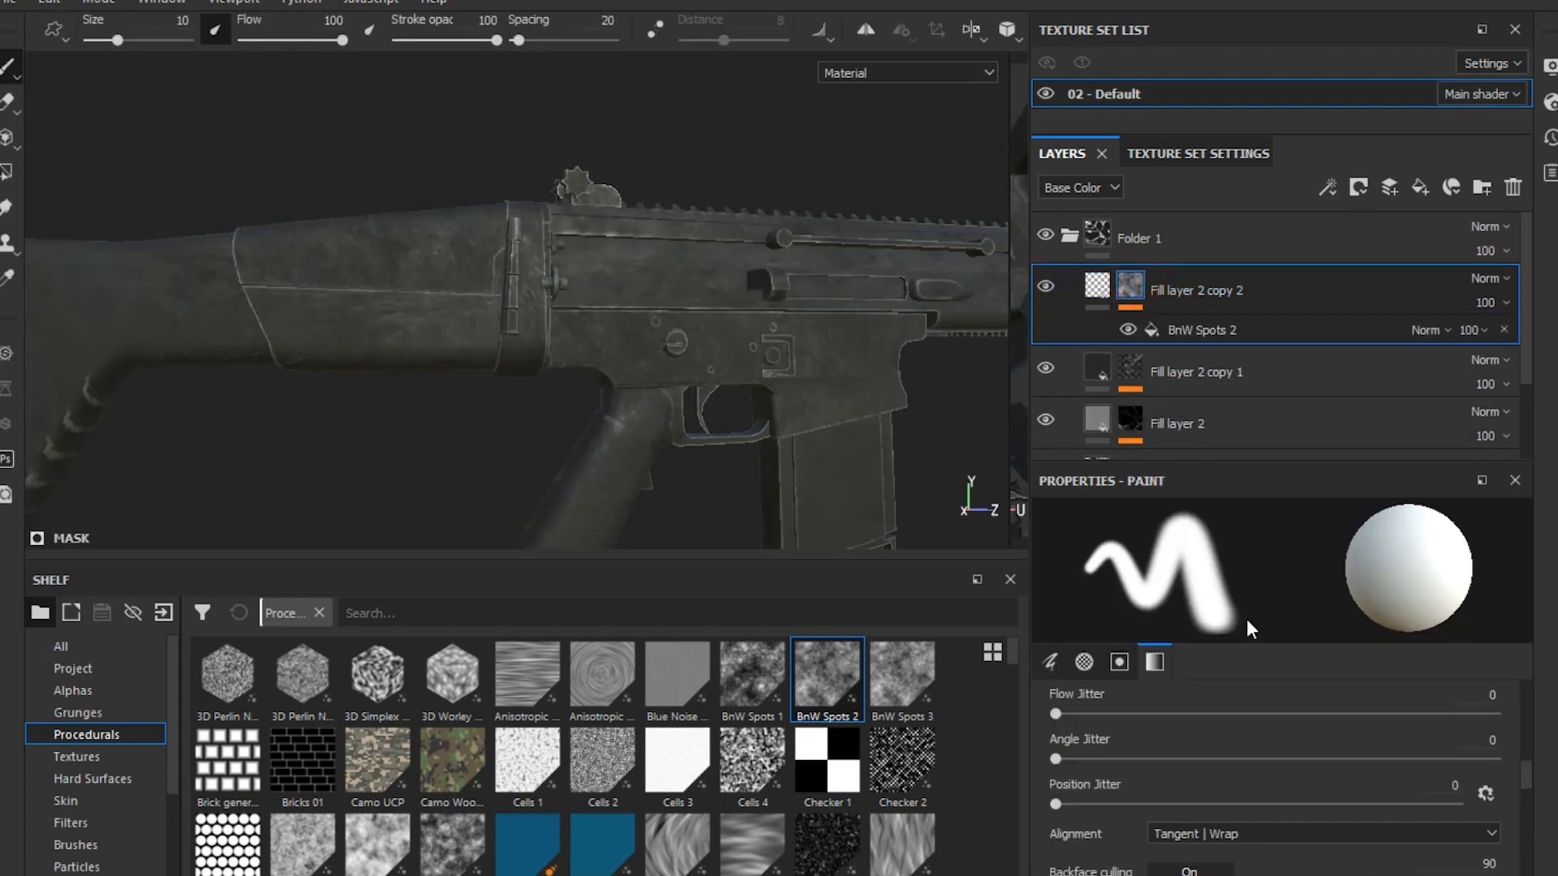
click(1097, 287)
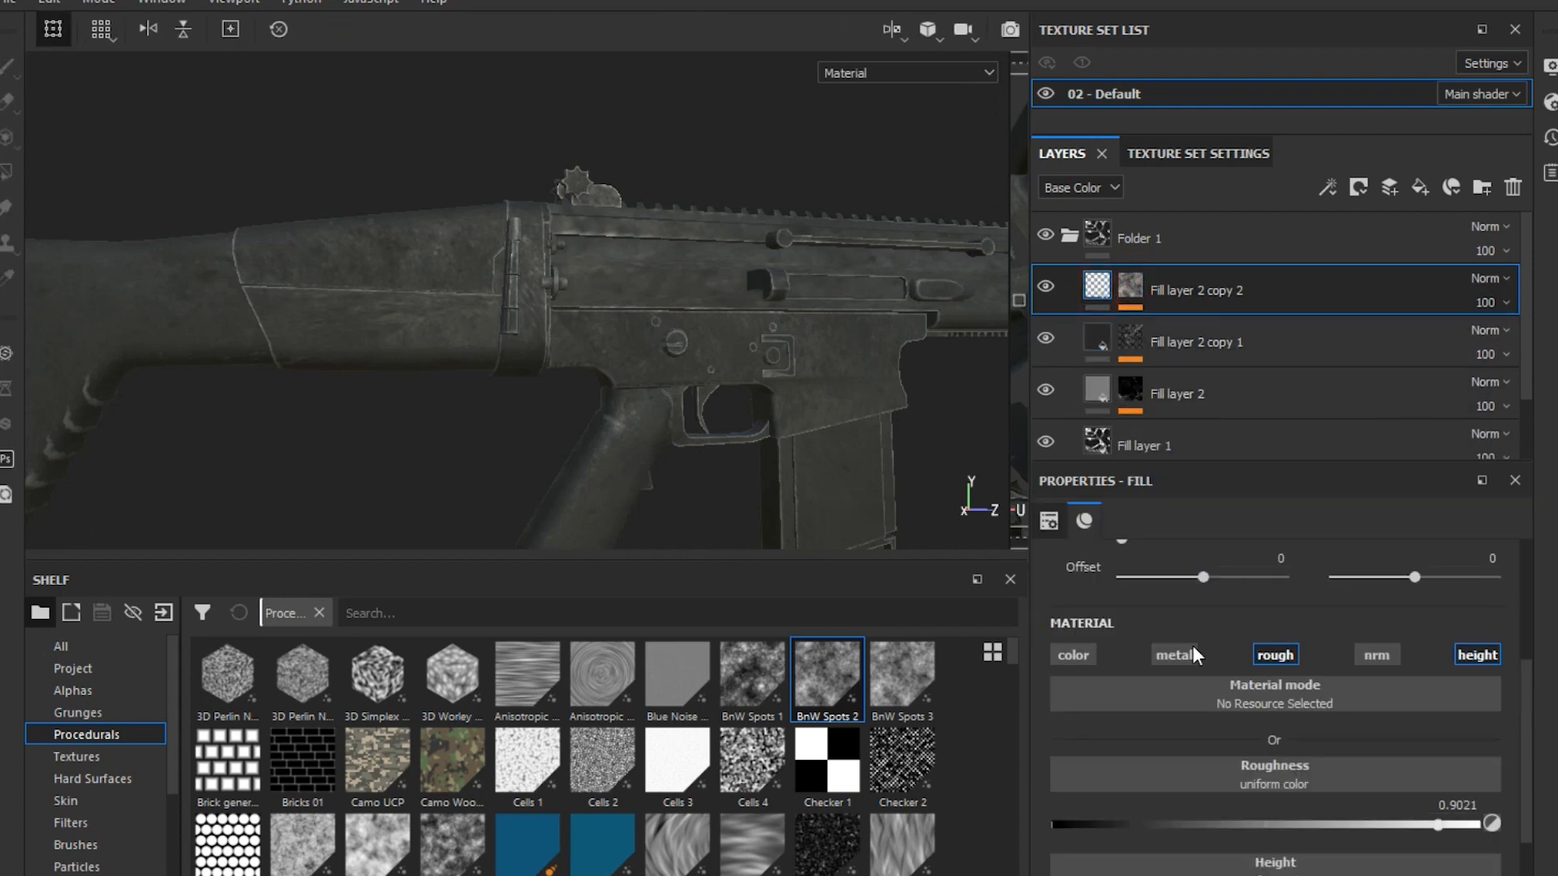
scroll(1193, 702, down, 1)
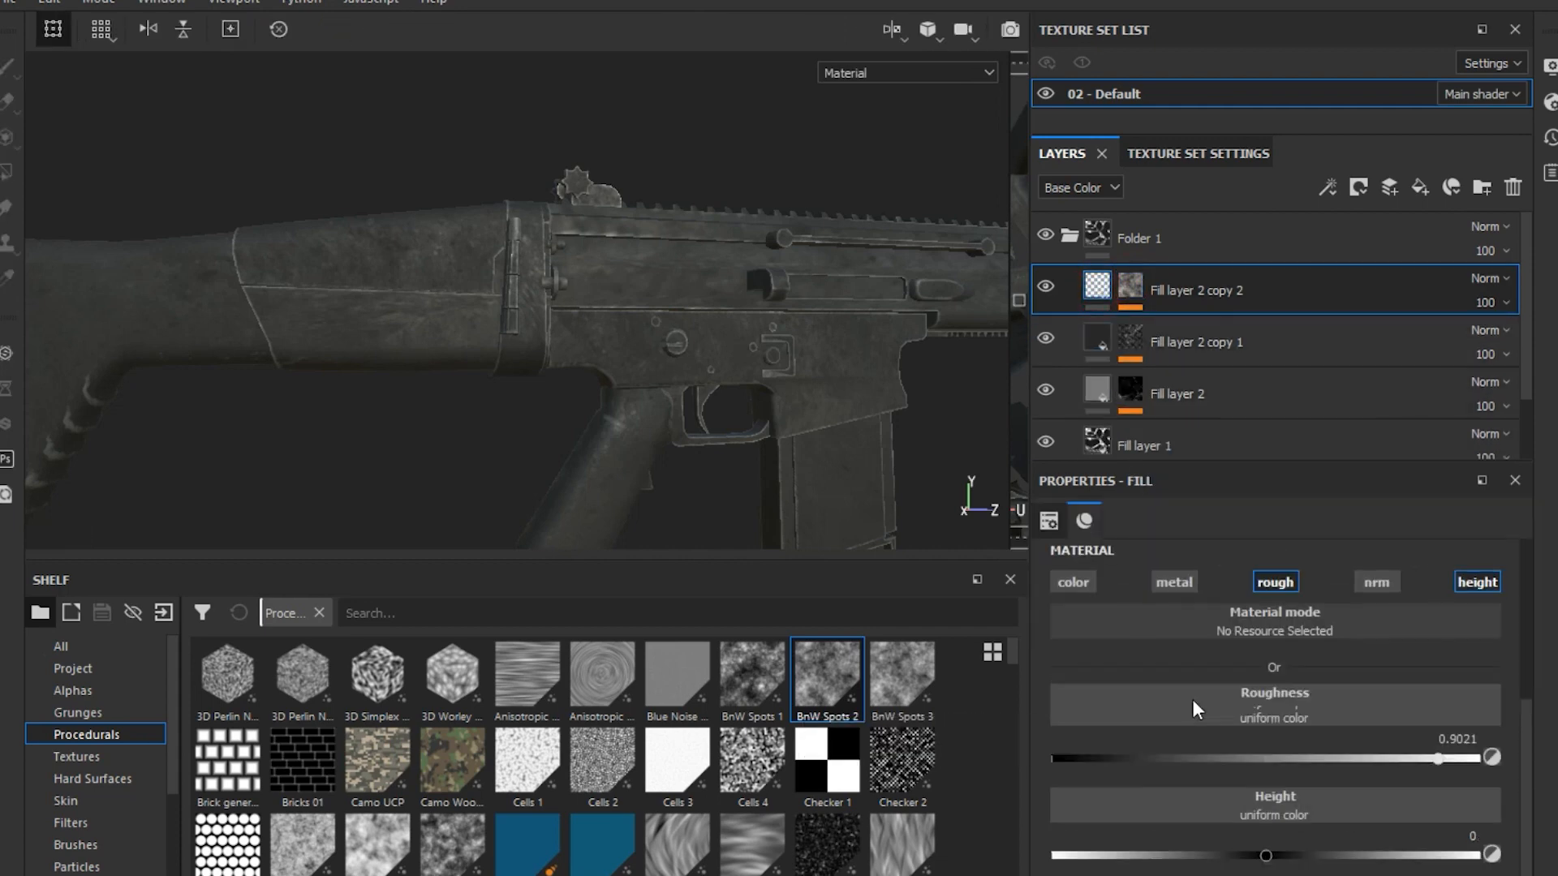
Remove the BnW Spots 2 fill from Fill layer 2 copy 2 by clearing the layer's mask
click(1043, 287)
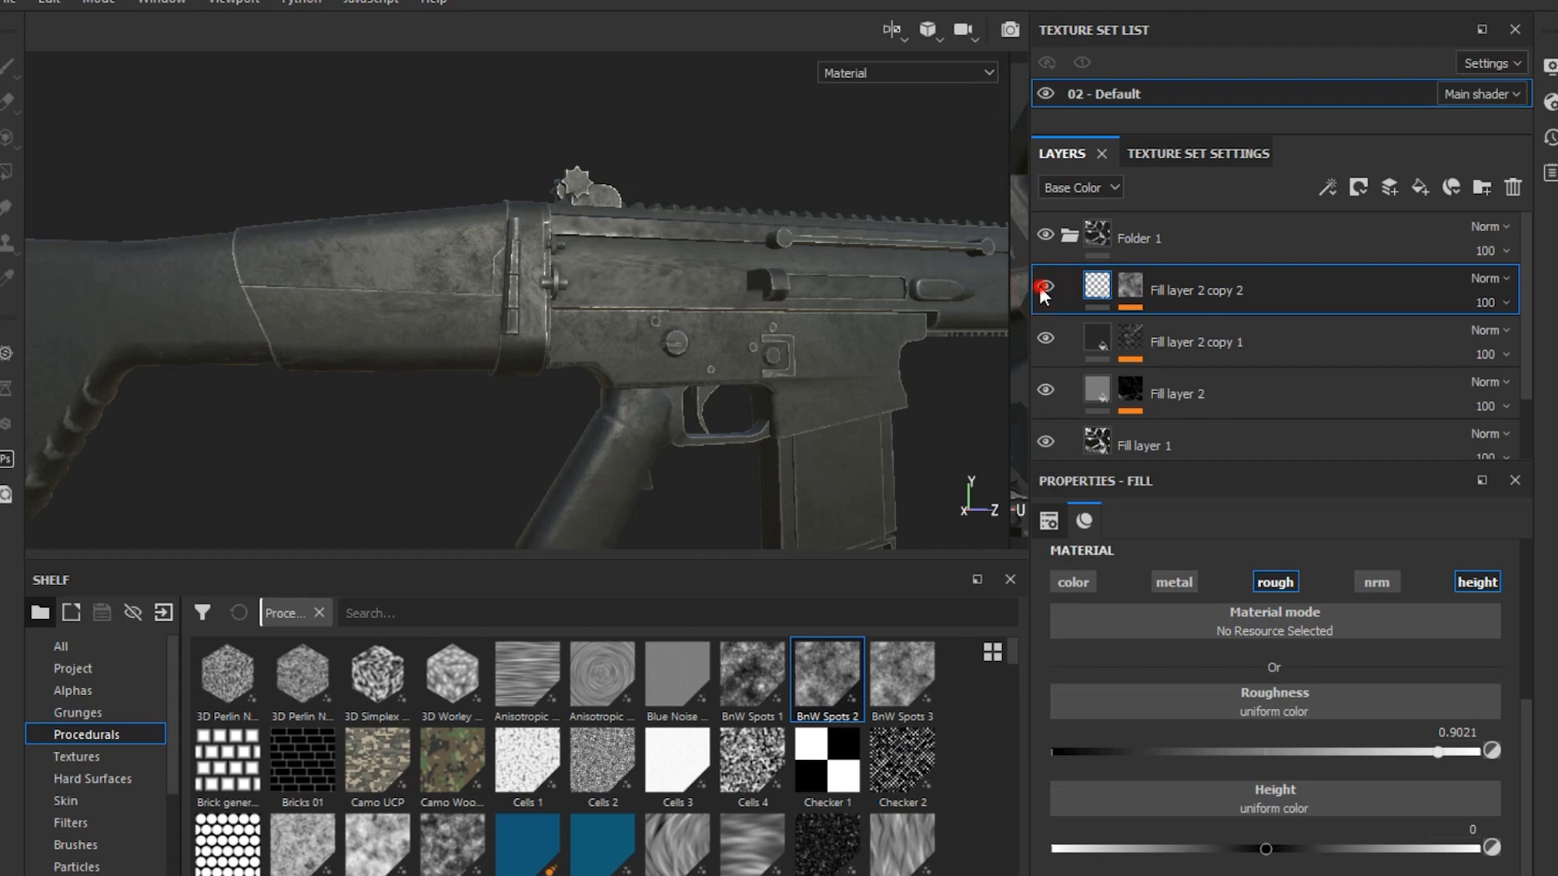
click(1045, 287)
right_click(1129, 286)
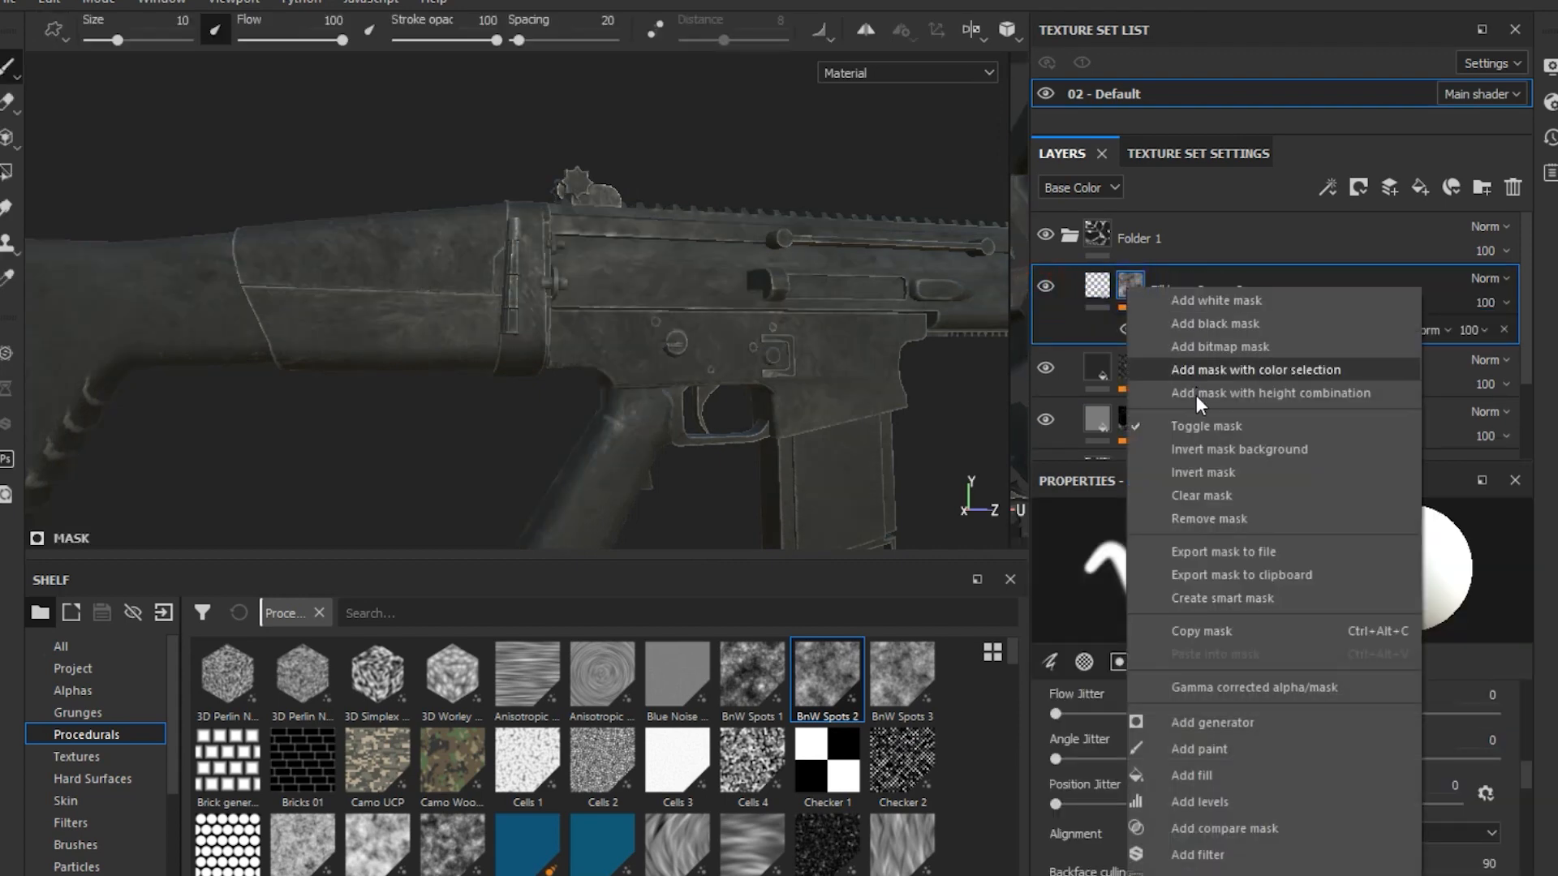
click(1212, 493)
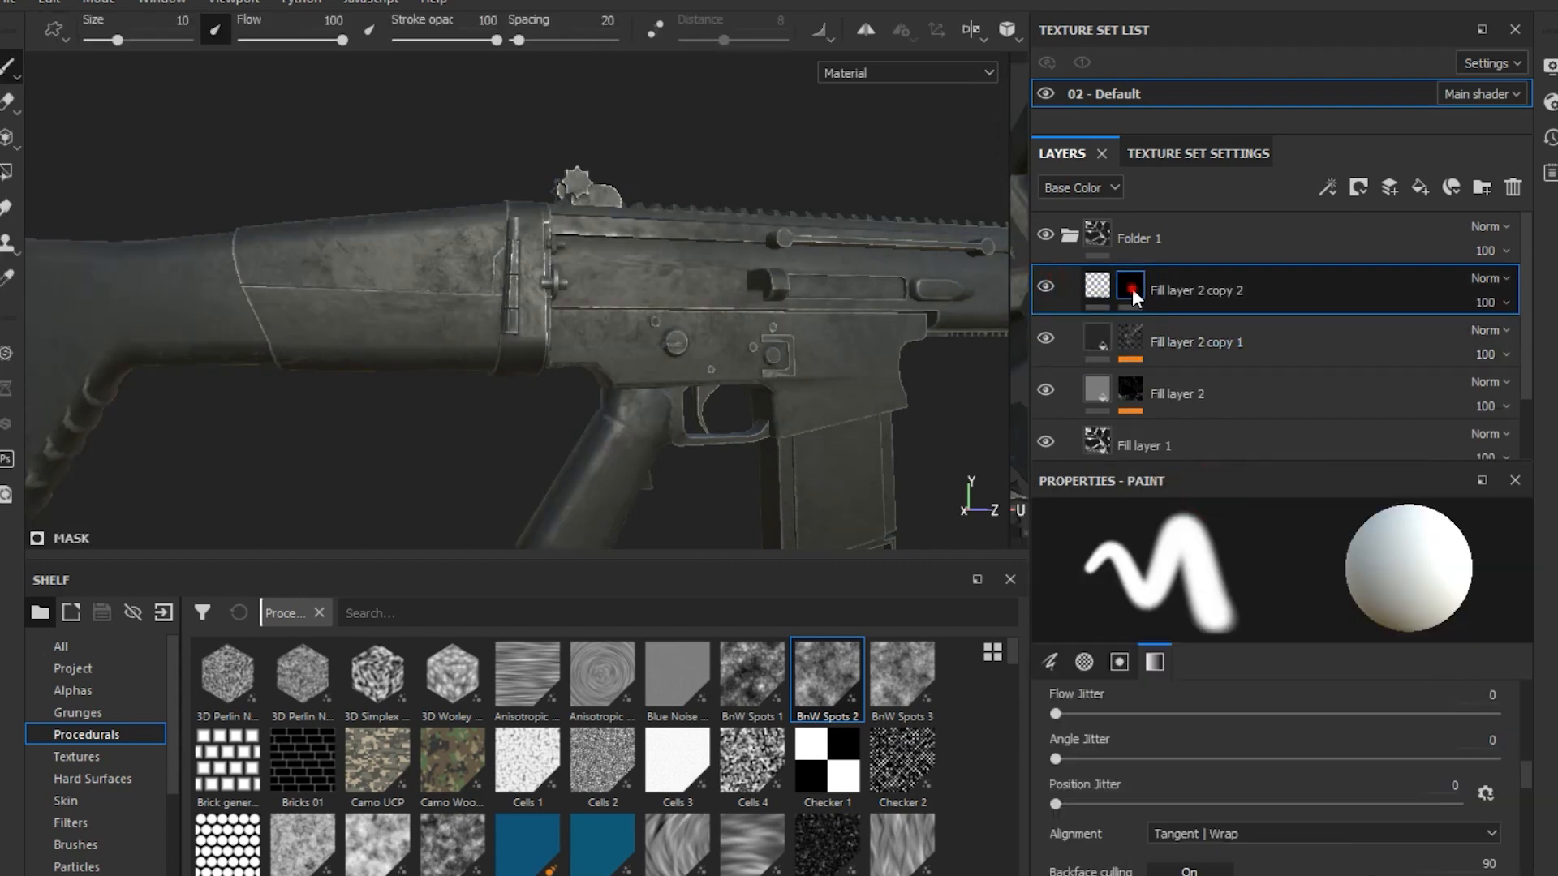
right_click(1132, 288)
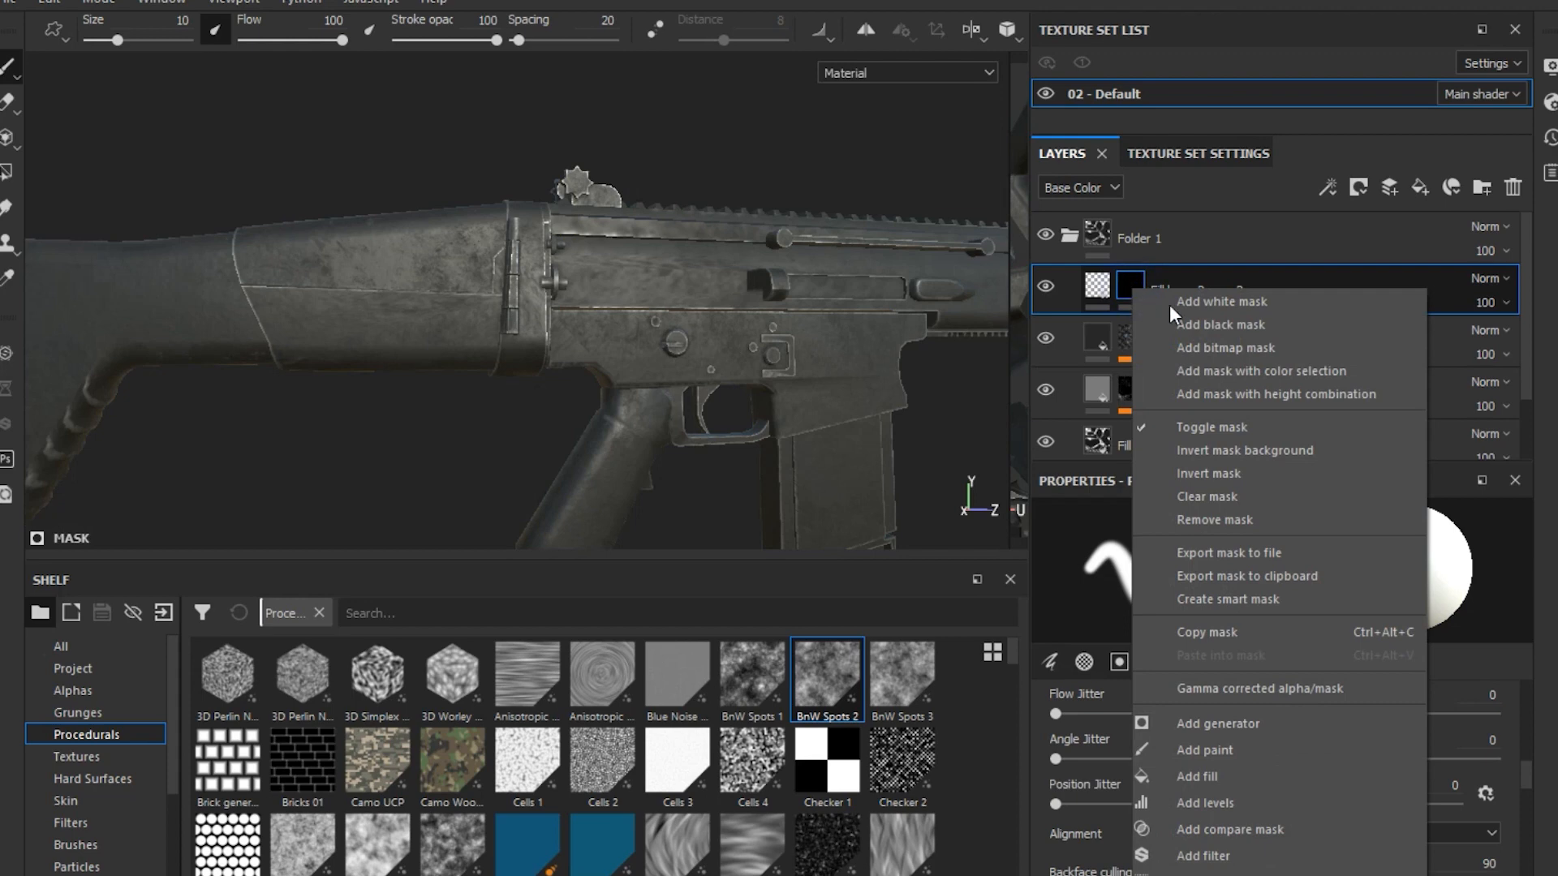
click(1249, 775)
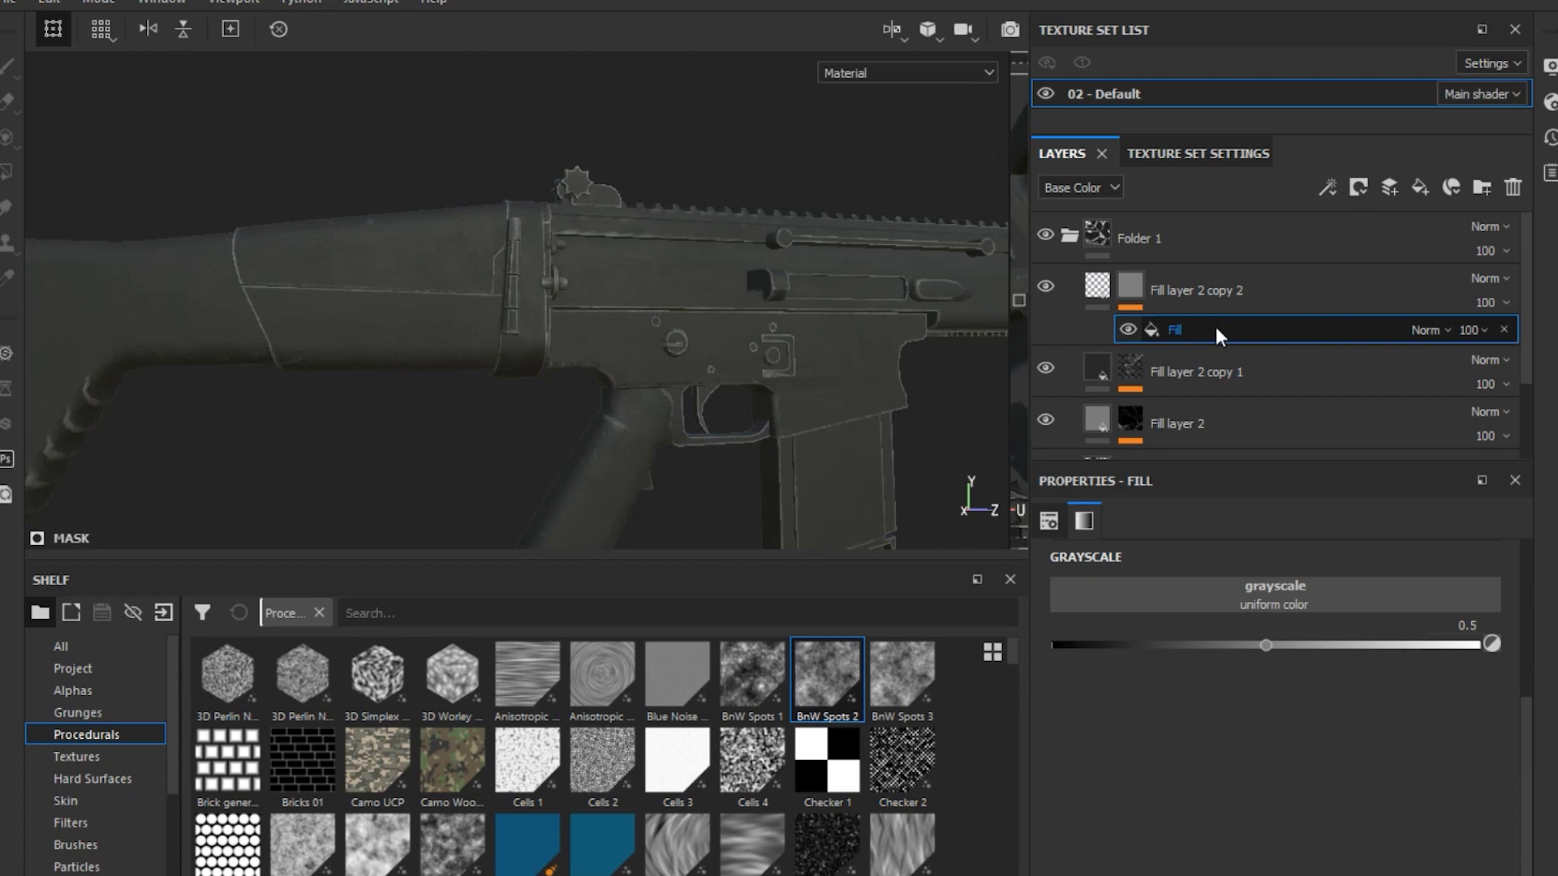
scroll(1287, 700, up, 3)
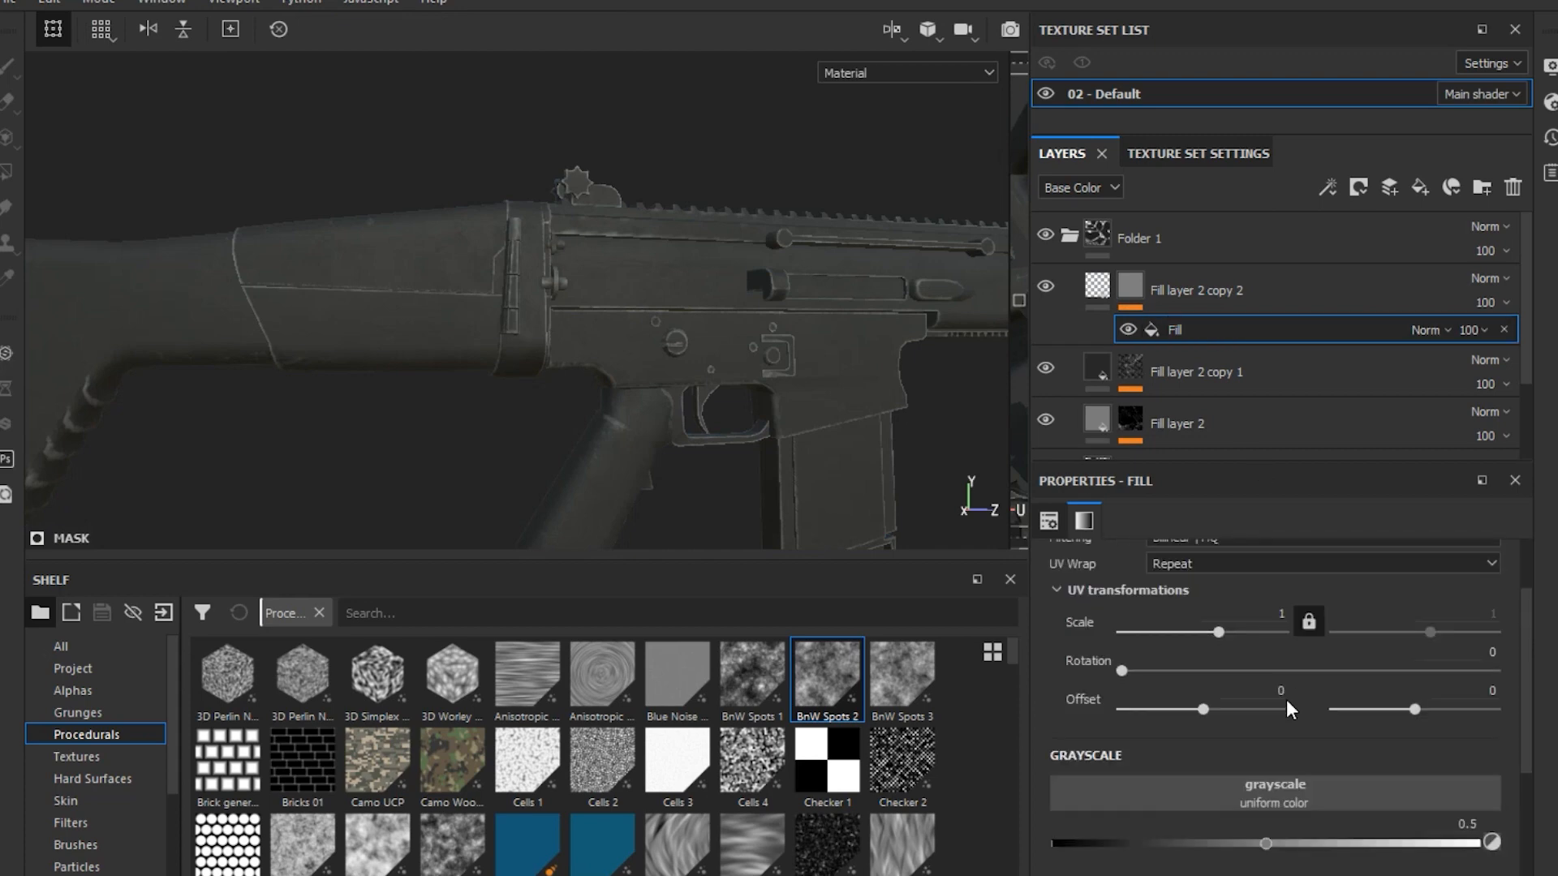
scroll(1286, 710, up, 2)
scroll(1286, 700, up, 1)
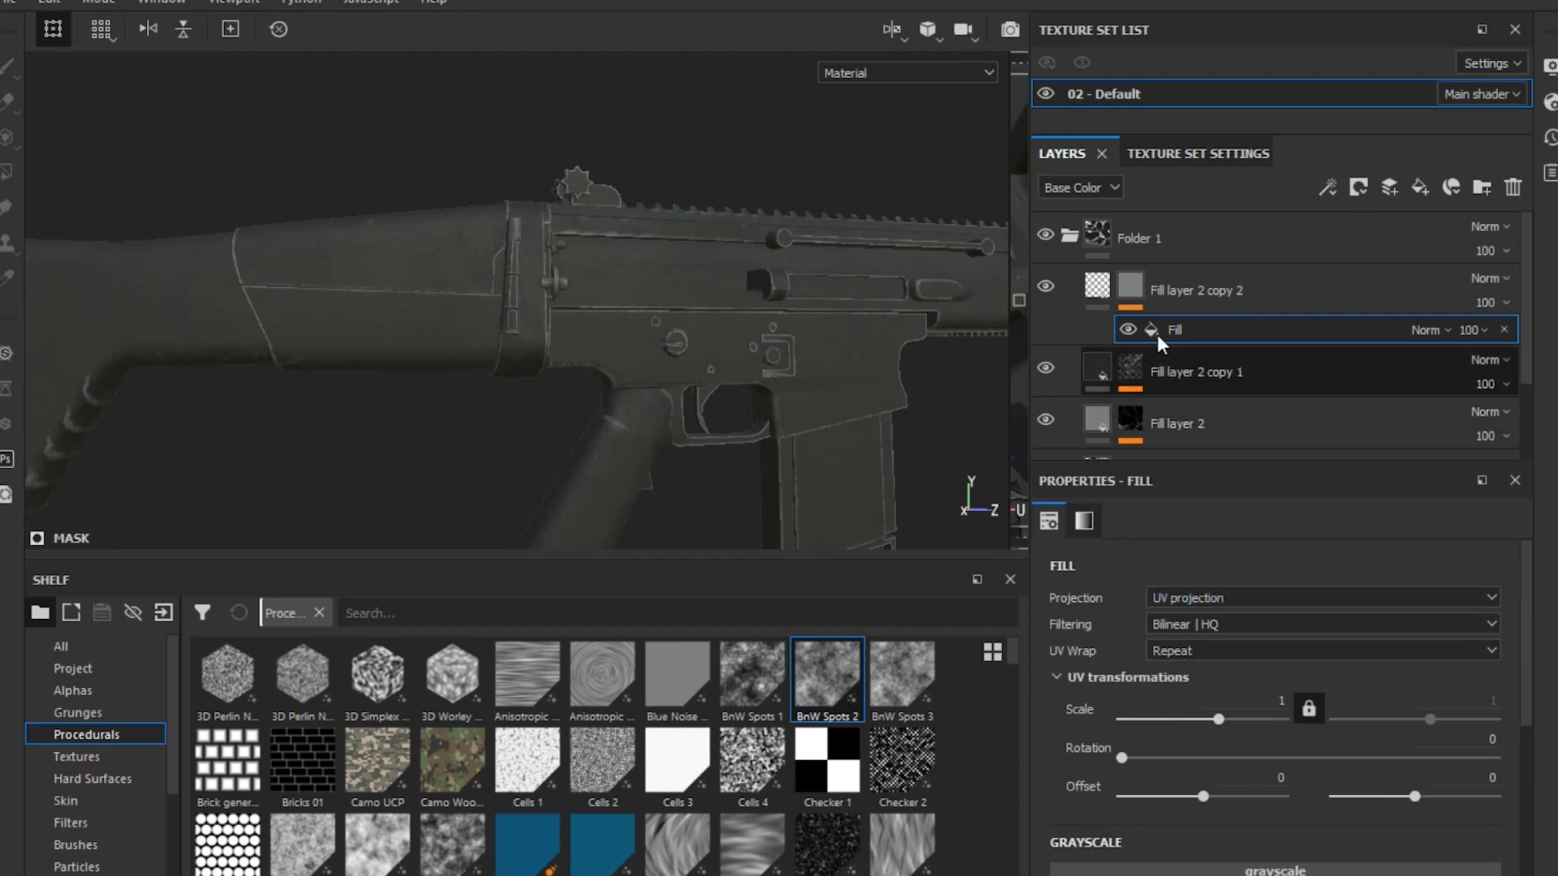
click(1503, 329)
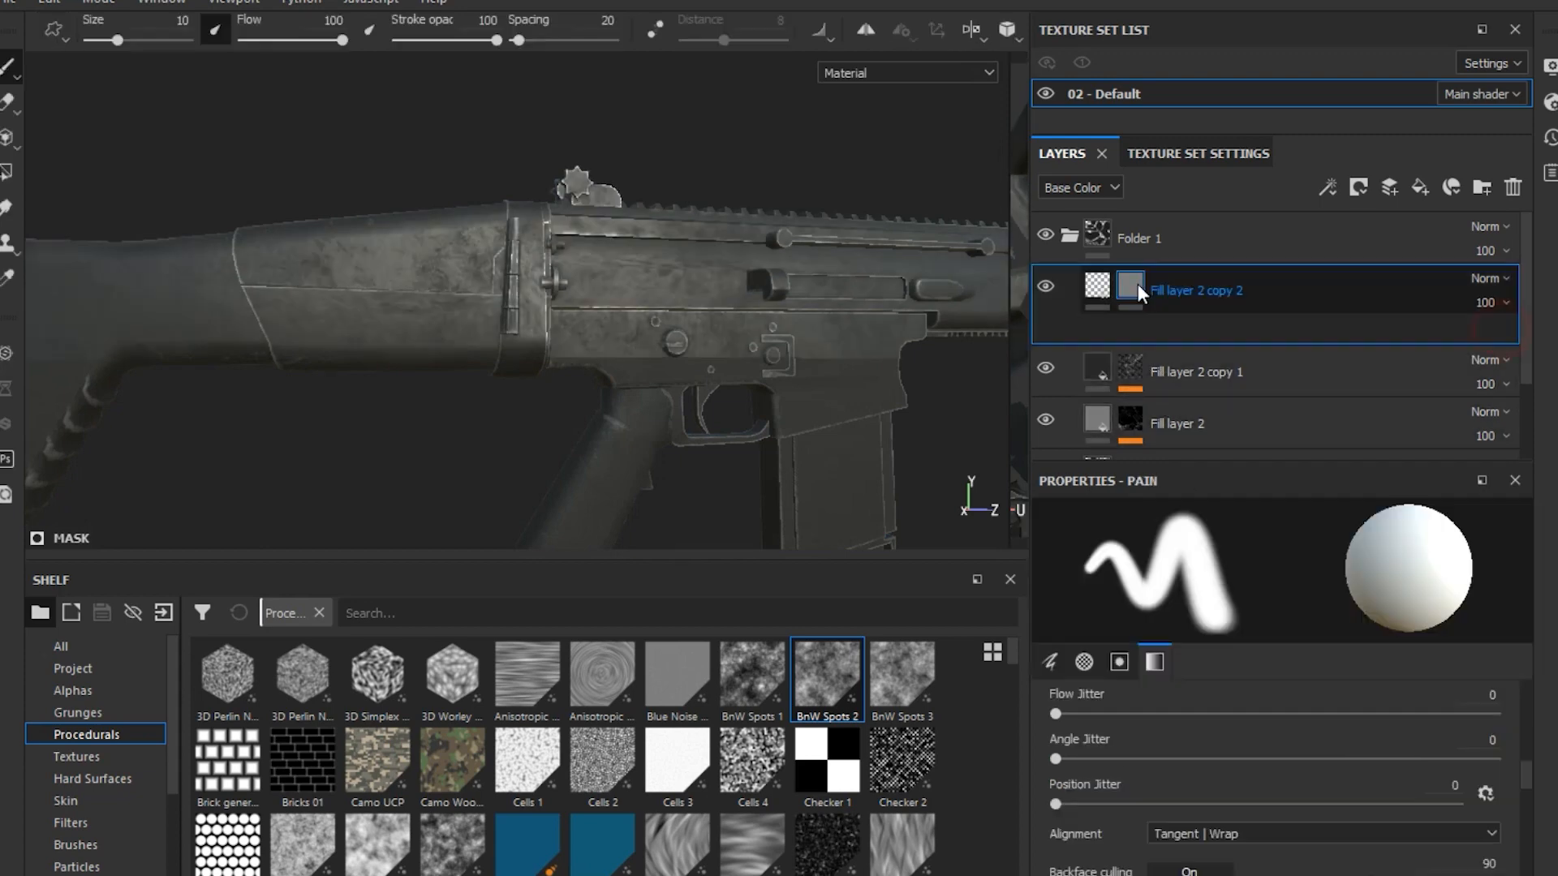
Add a fill to the mask of Fill layer 2 copy 2 and assign the BnW Spots 3 procedural to its grayscale
right_click(1133, 284)
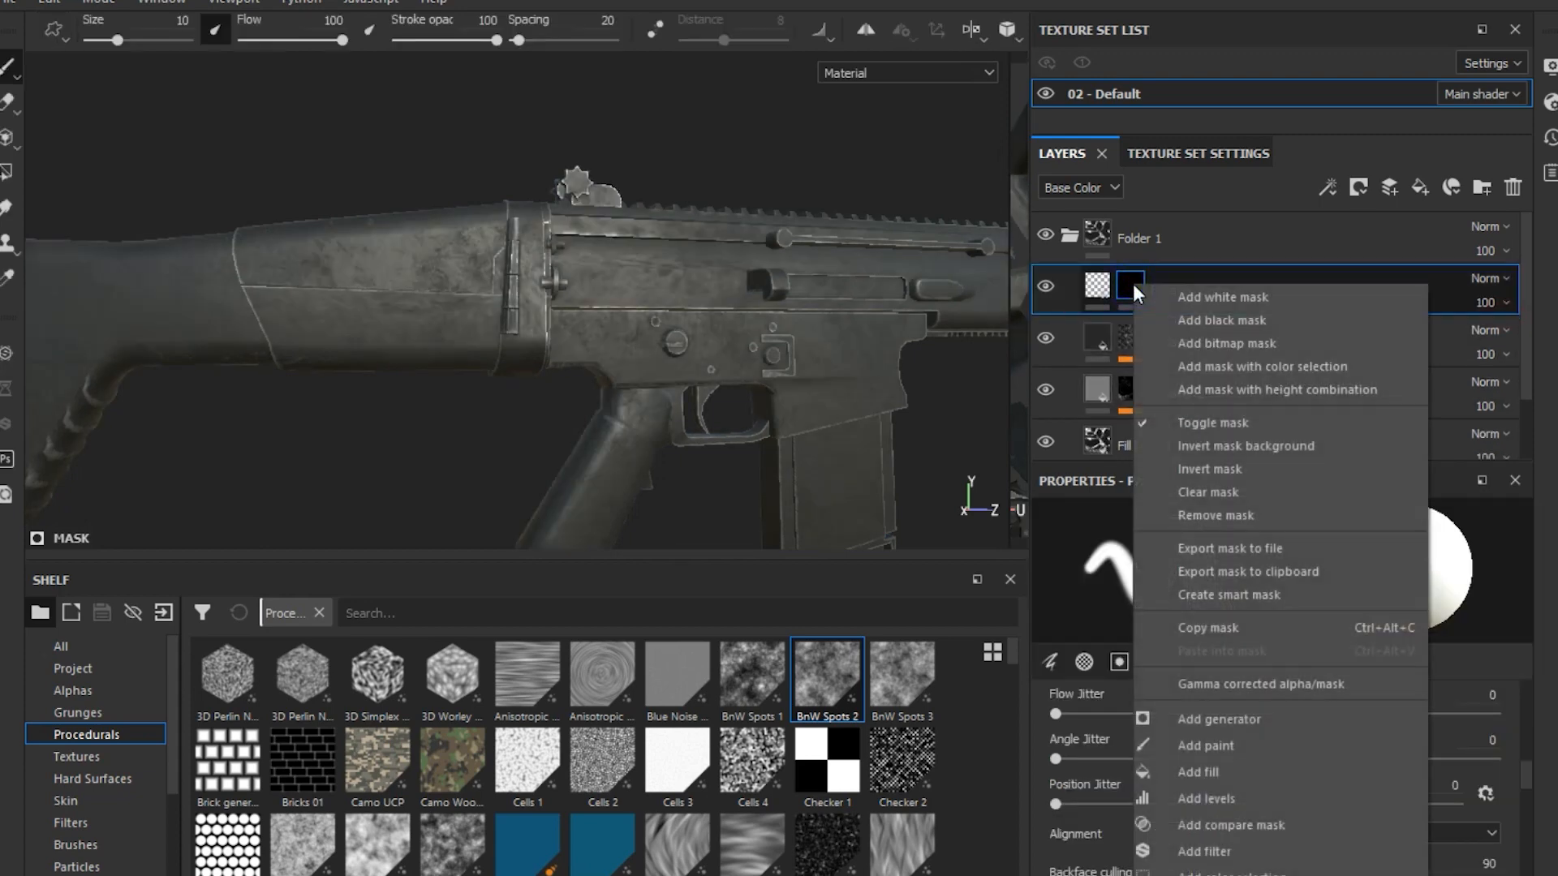
click(1236, 766)
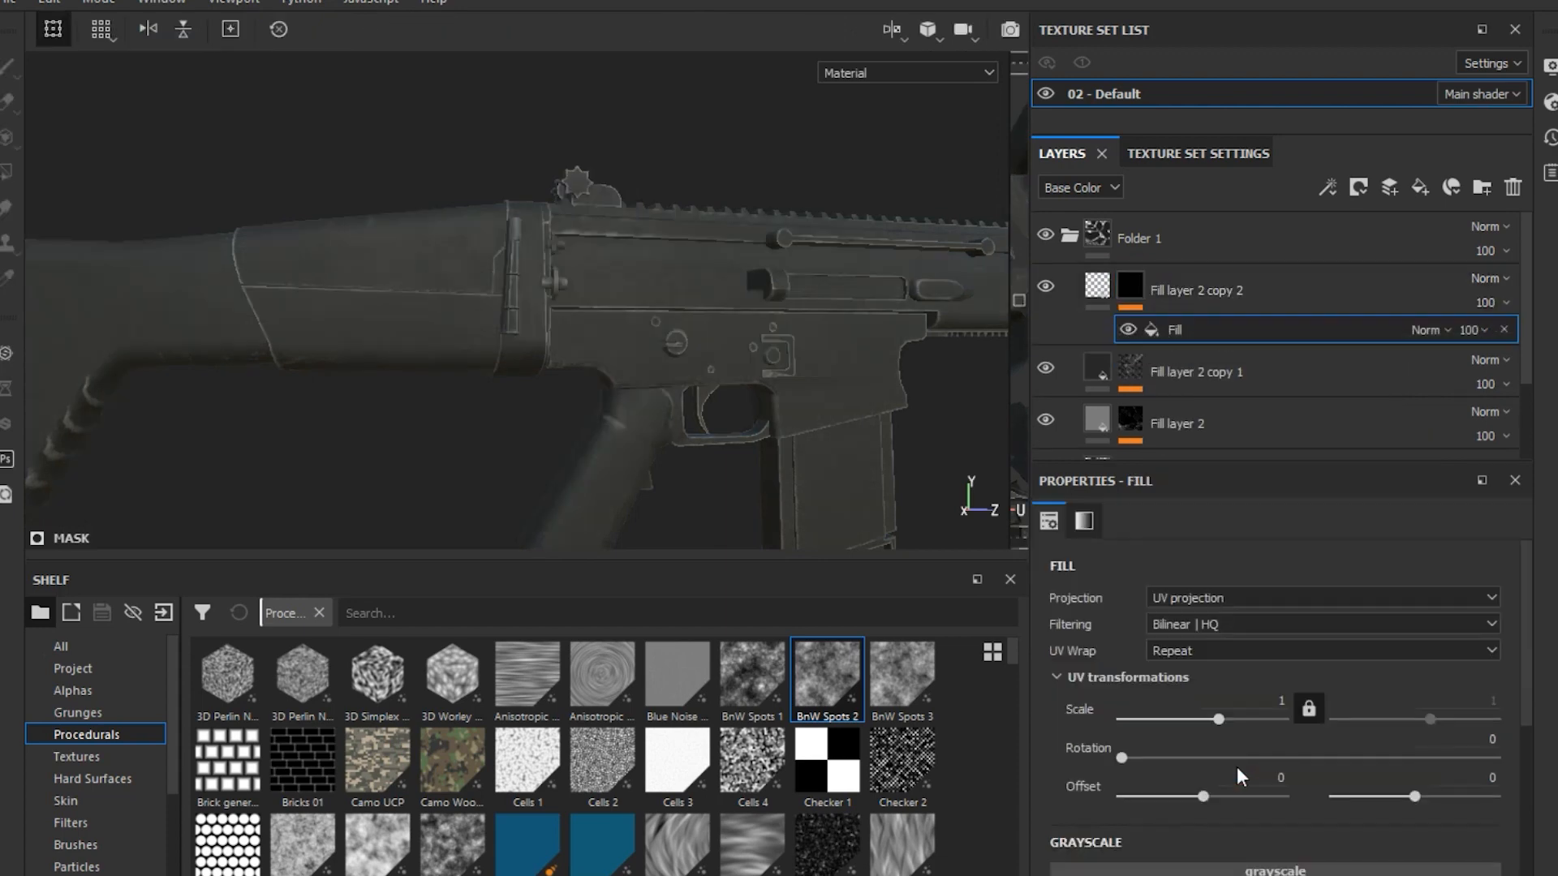
scroll(1236, 767, down, 2)
scroll(1236, 767, down, 2)
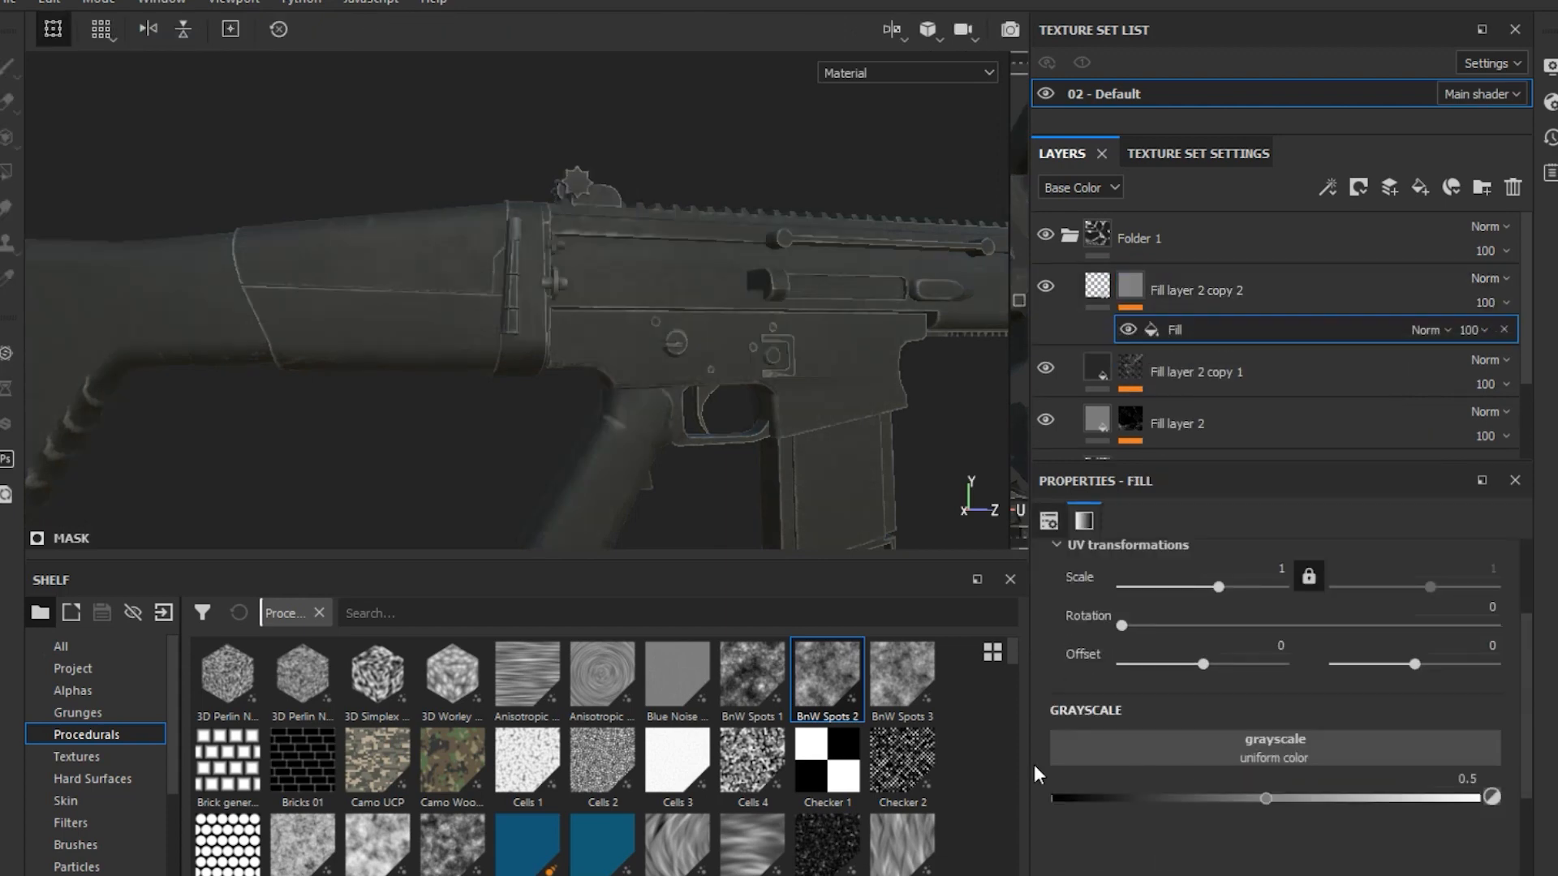
drag(900, 677, 1152, 737)
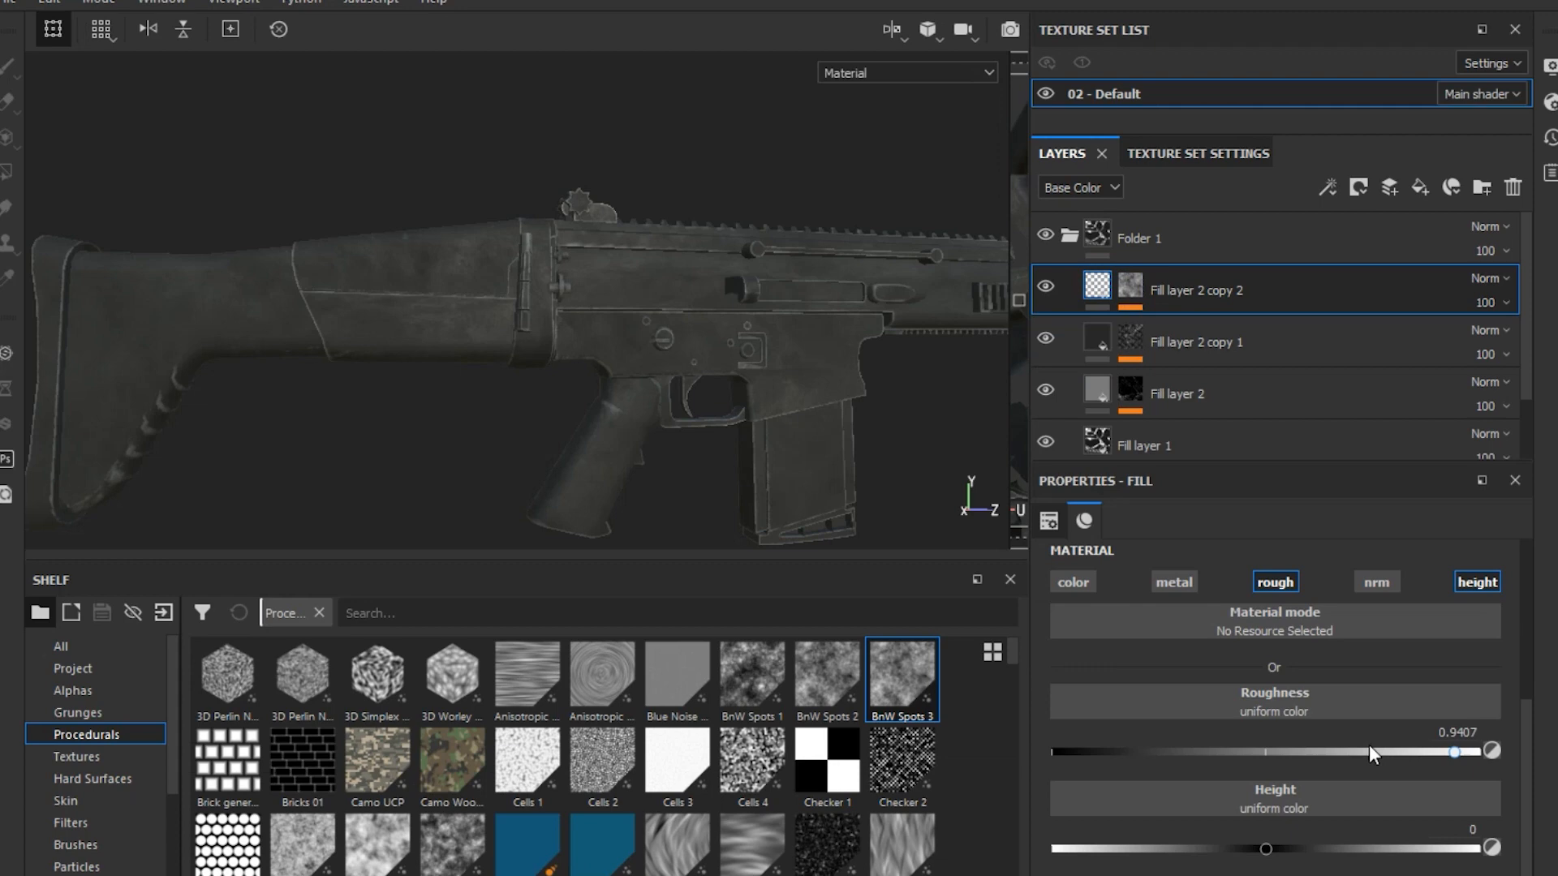
Set the material roughness of Fill layer 2 copy 2 to about 0.5464
drag(1369, 753, 1284, 751)
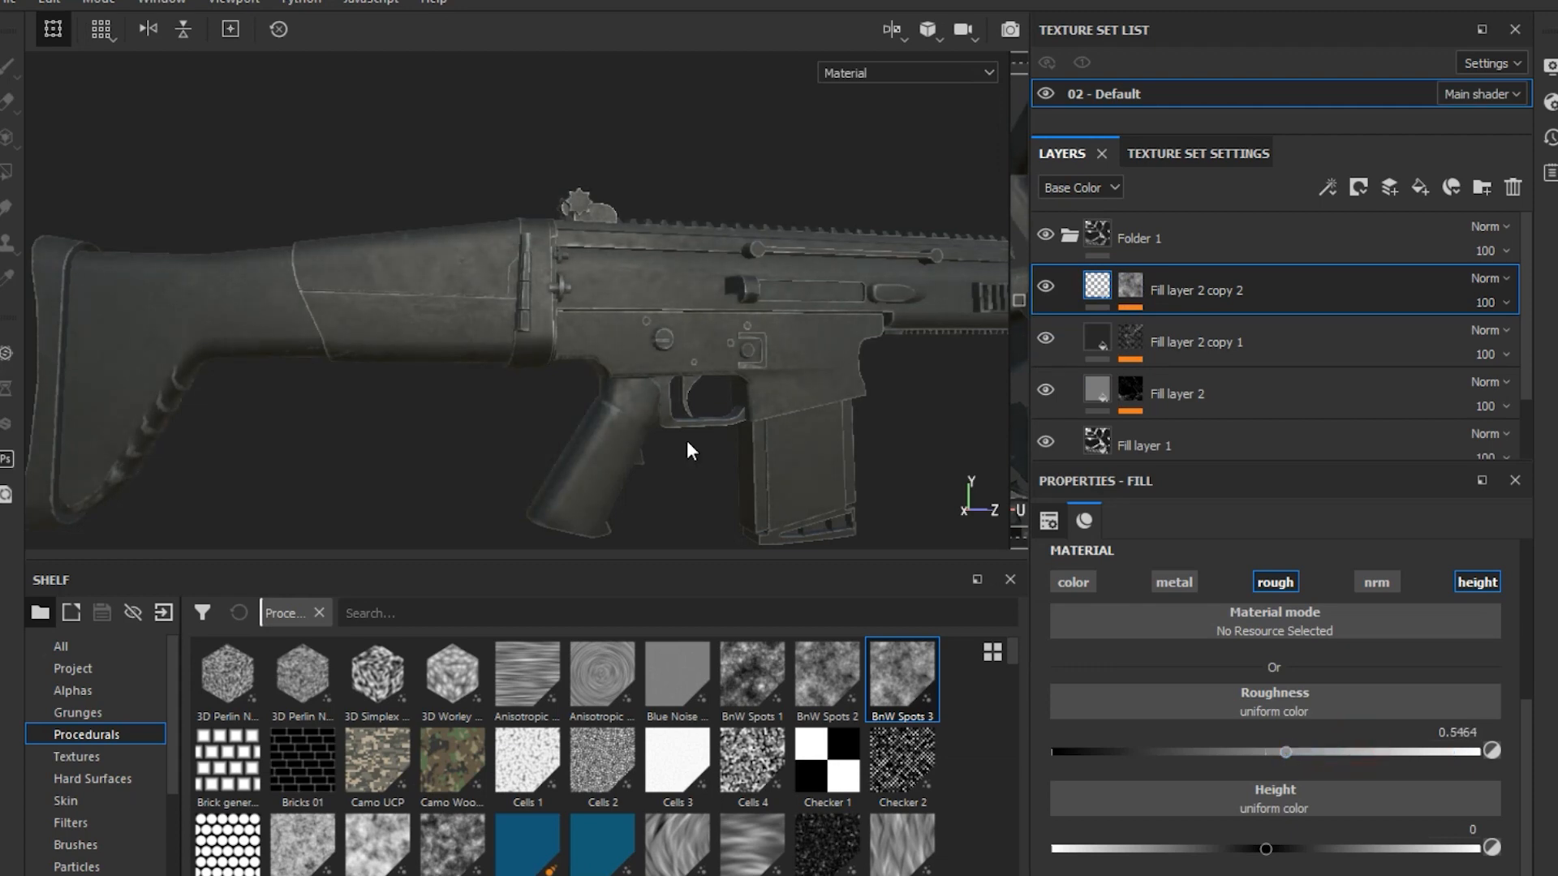
alt+drag(735, 414, 836, 430)
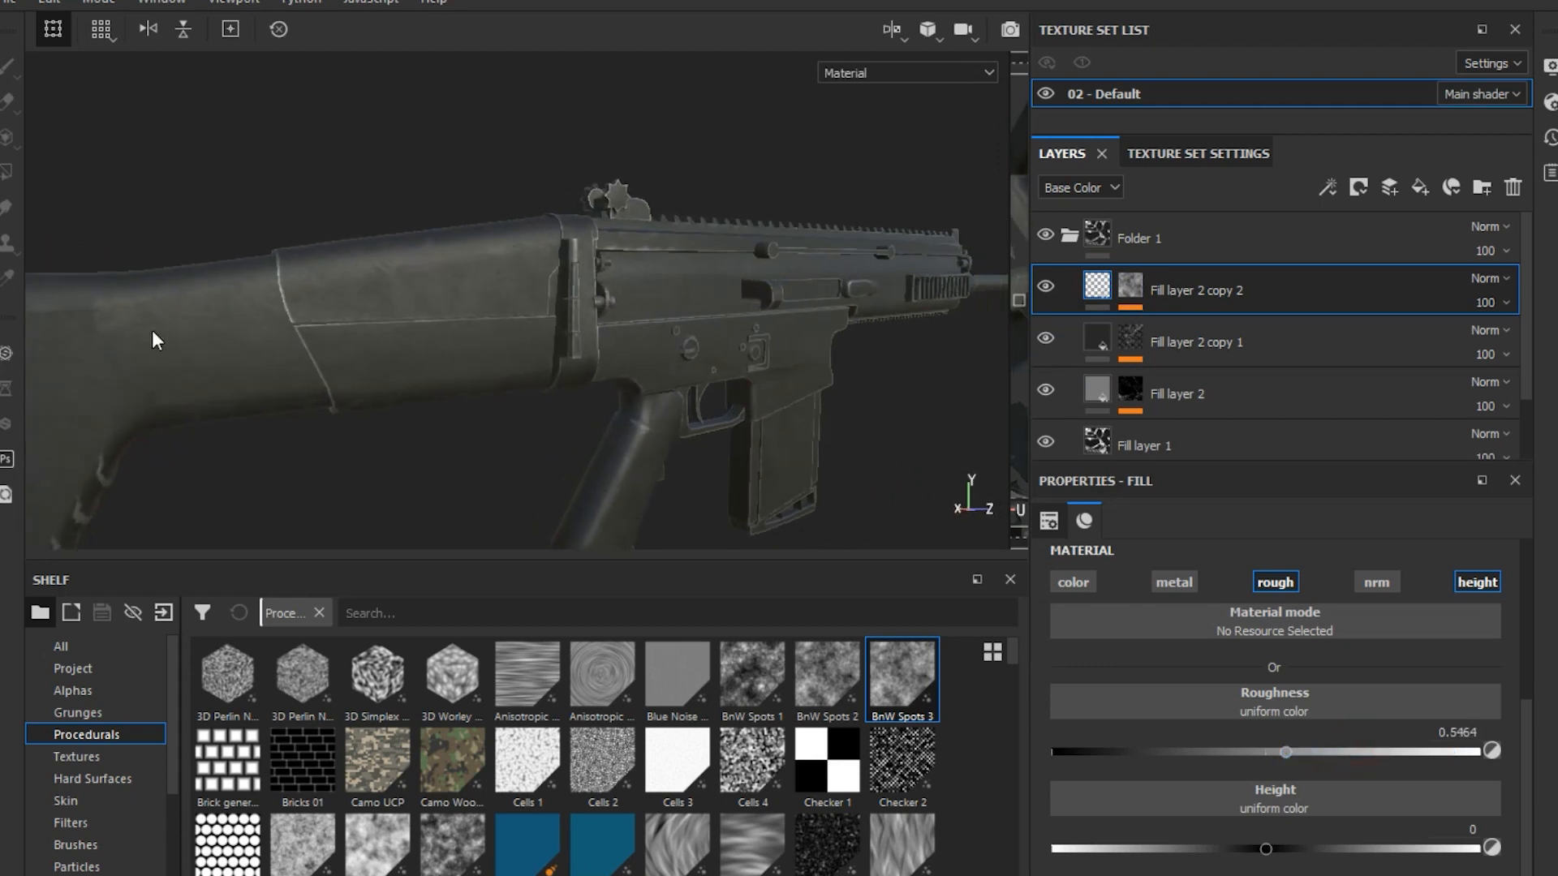
scroll(153, 332, up, 3)
scroll(153, 330, up, 2)
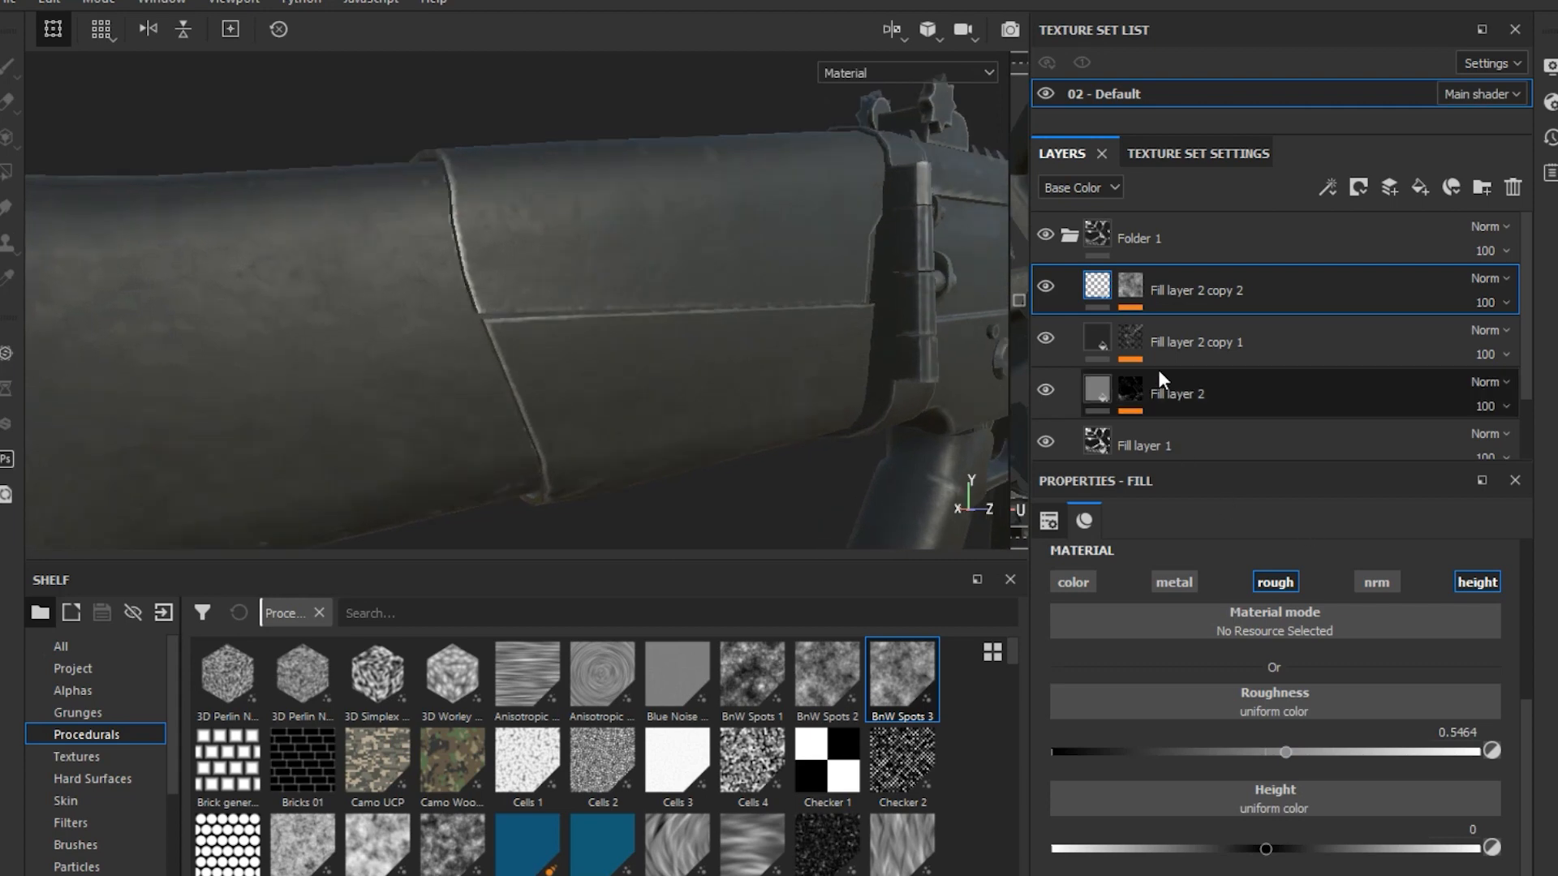
Set the BnW Spots 3 mask fill's balance to 0.53 and its contrast to 0
click(1142, 295)
click(1191, 327)
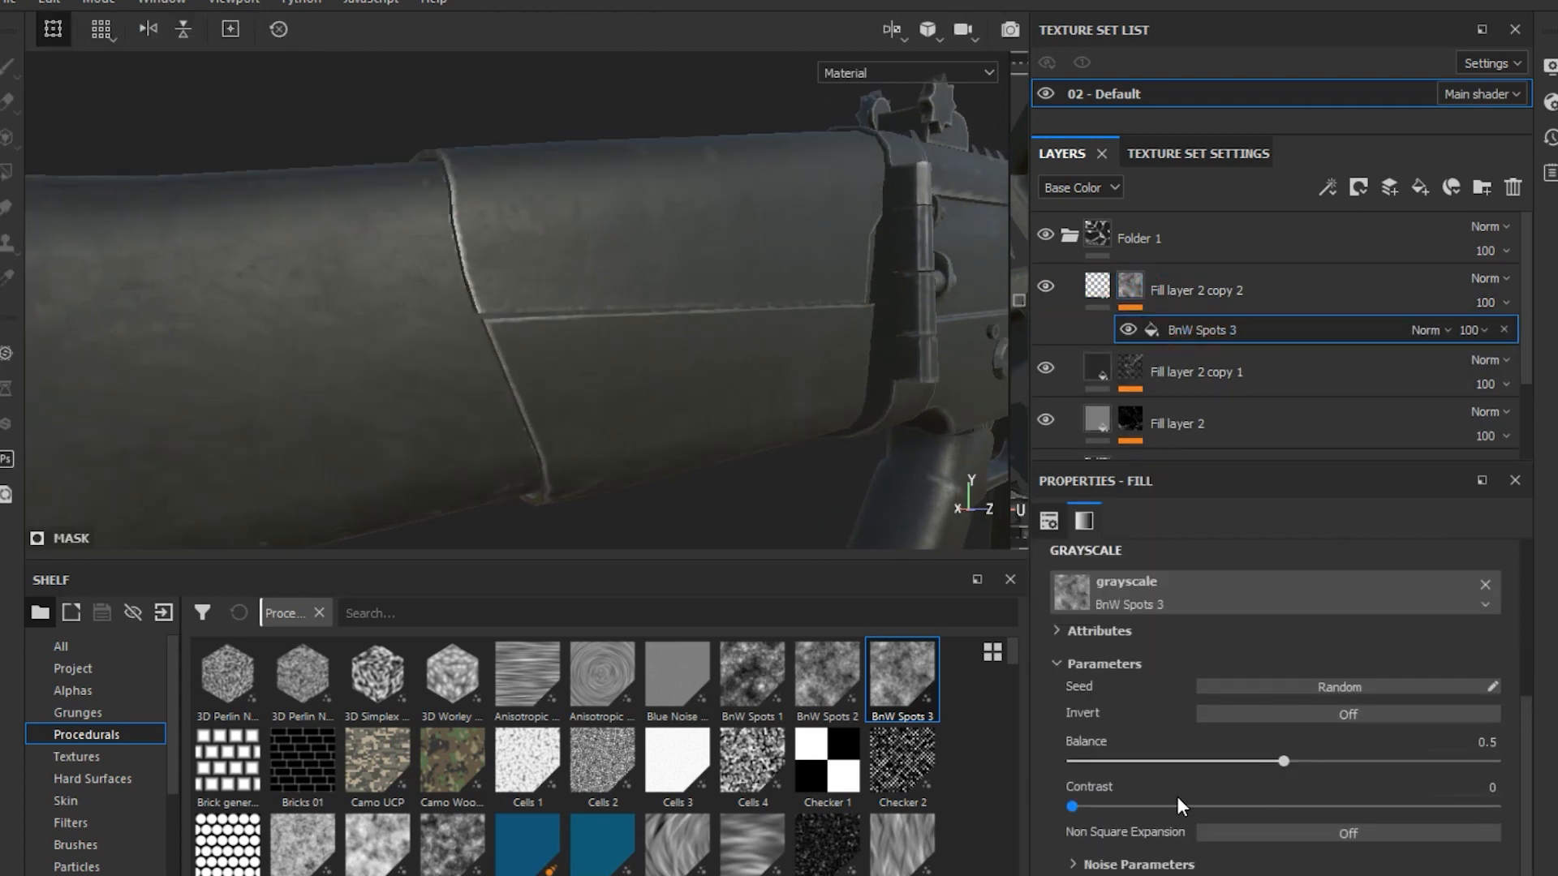
click(1332, 759)
drag(1332, 756, 1294, 752)
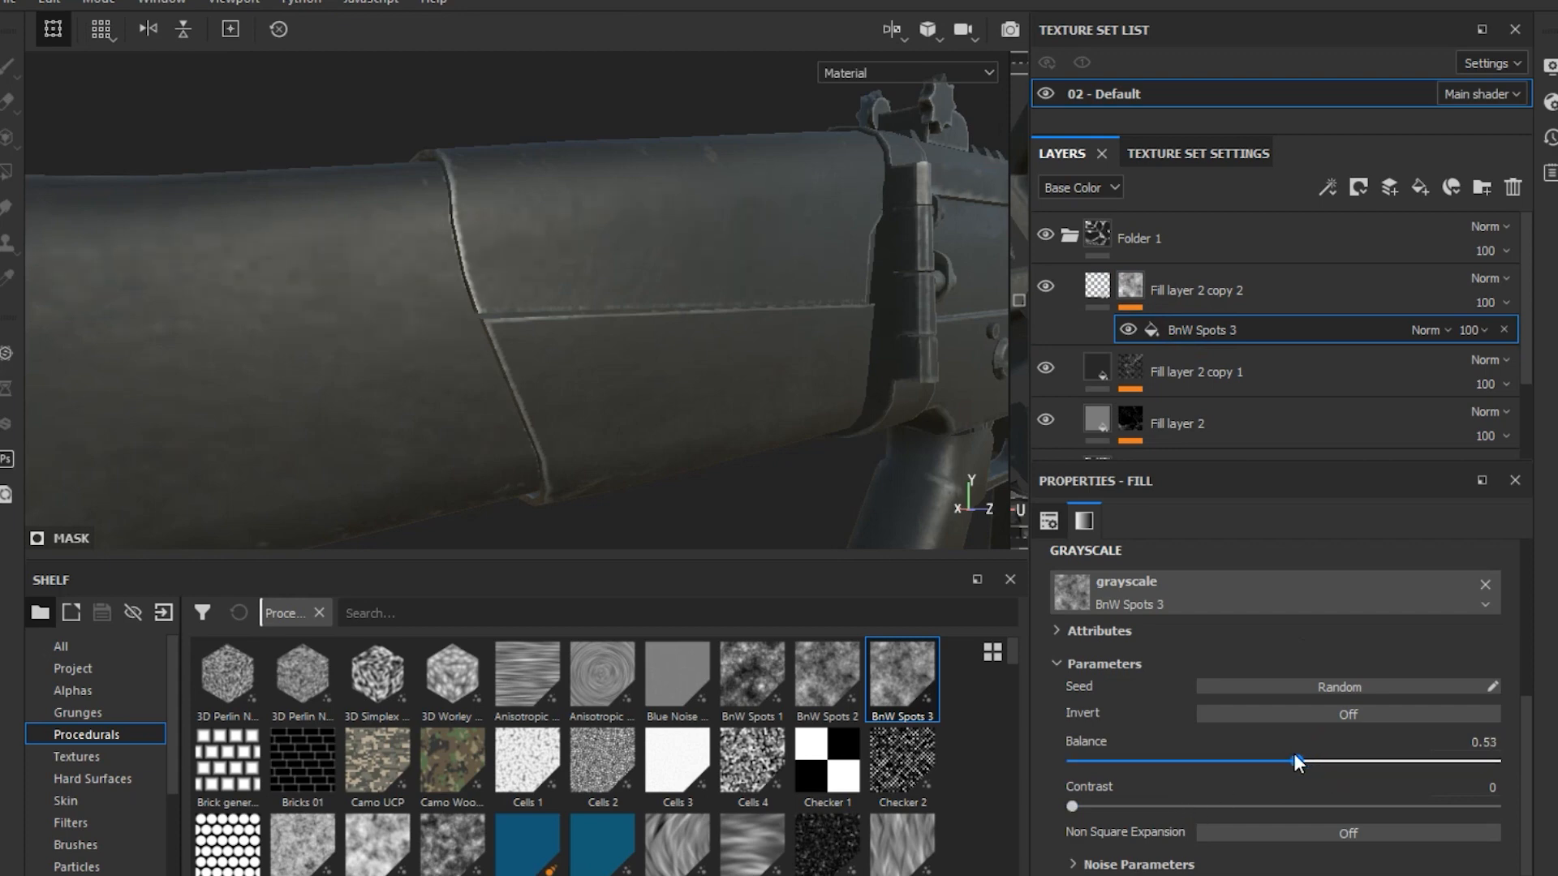
click(1227, 805)
drag(1225, 805, 1177, 803)
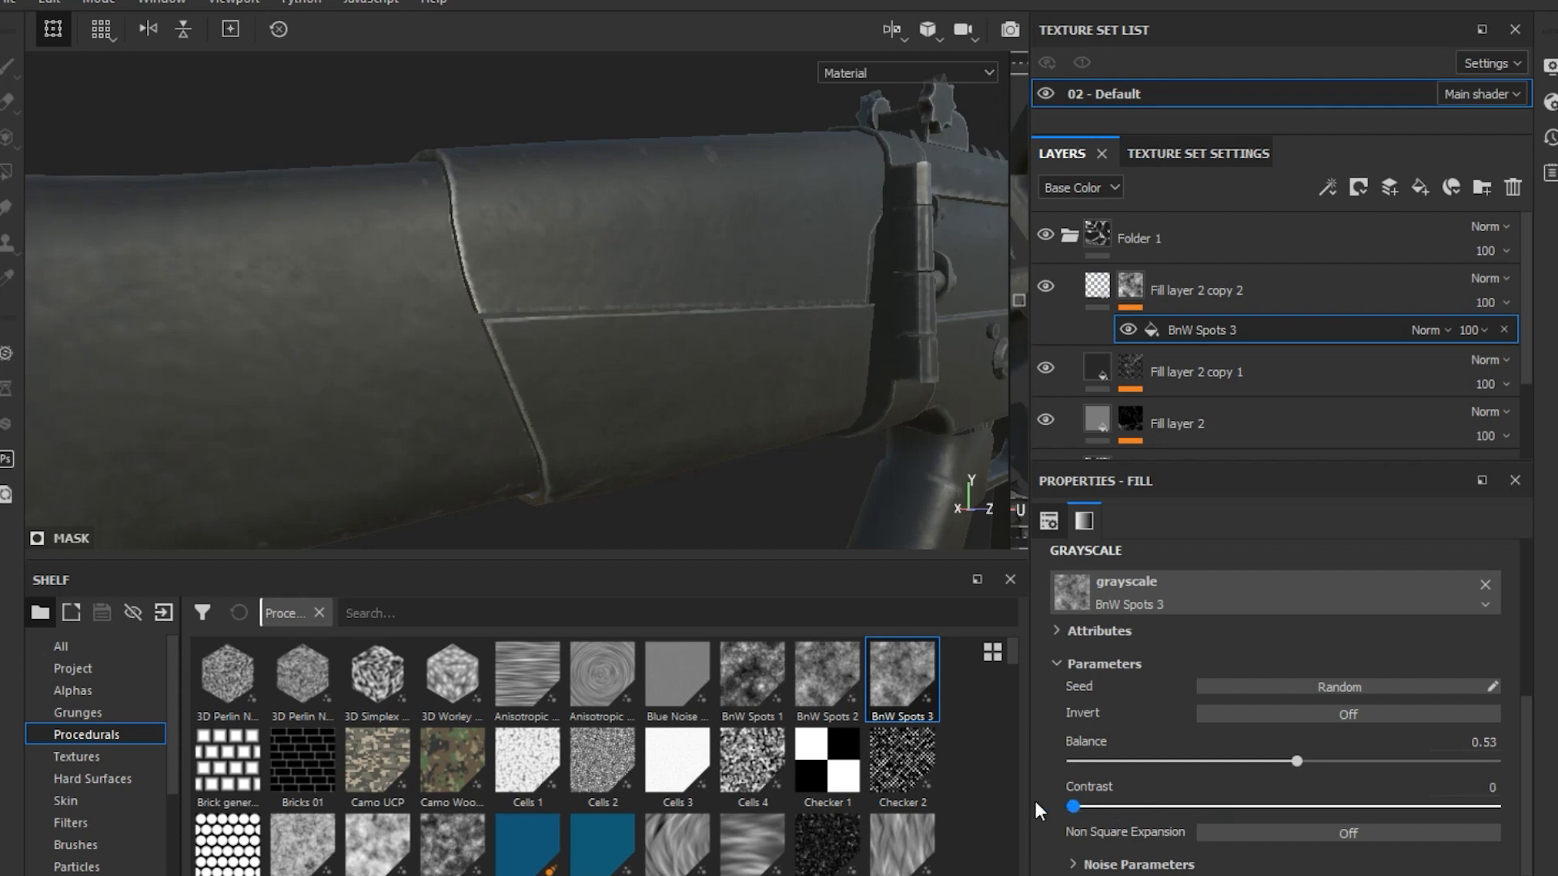
Set the noise scale of the BnW Spots 3 mask fill to 2 and check the pattern on the rifle
click(1136, 864)
scroll(1157, 743, down, 2)
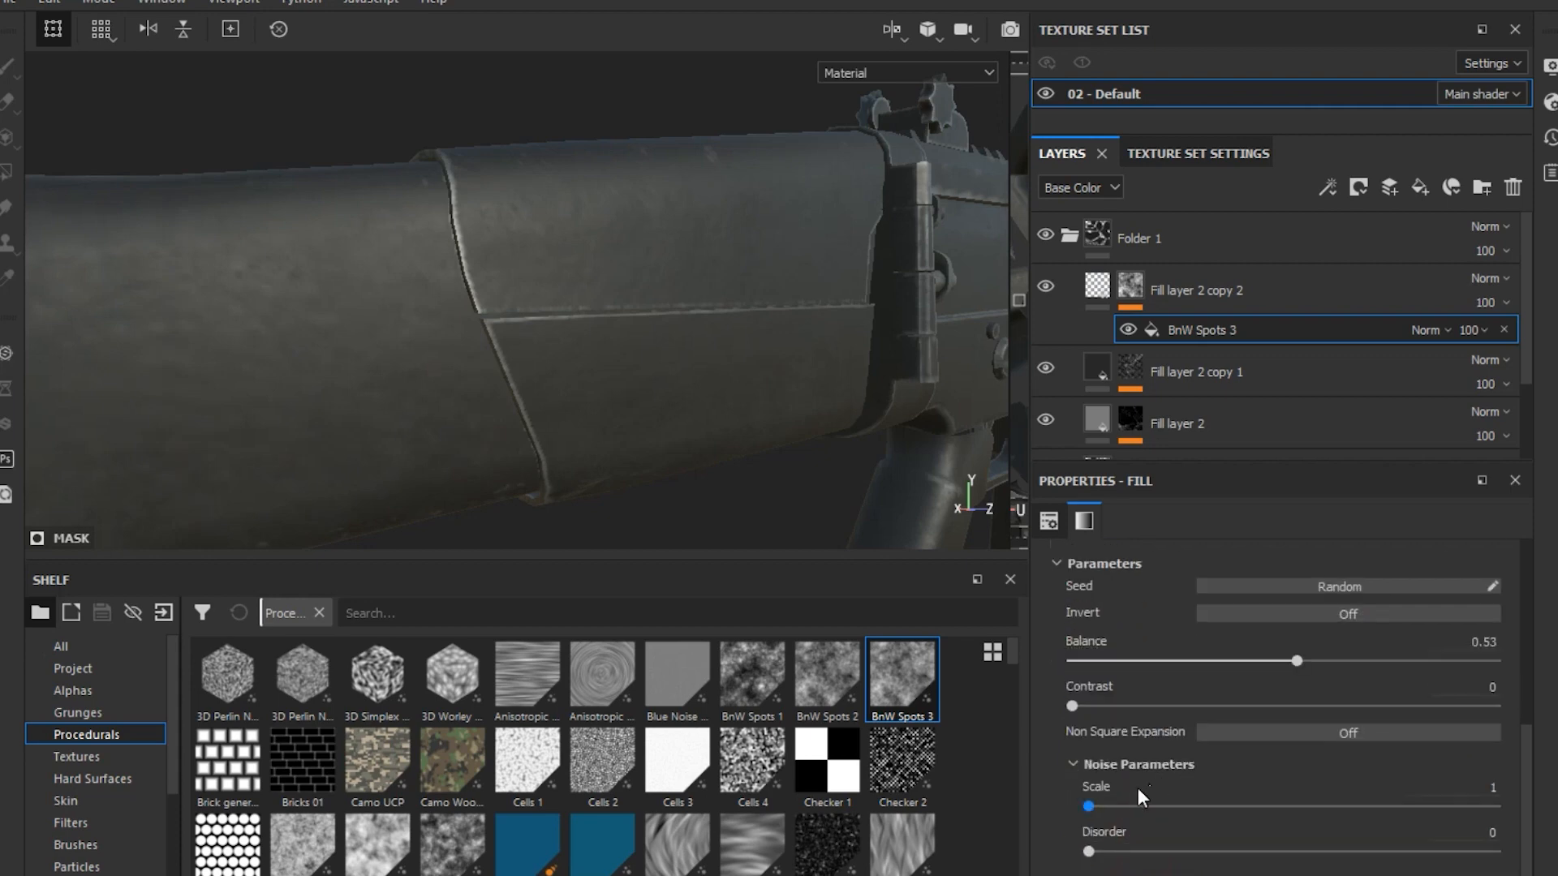
click(1123, 805)
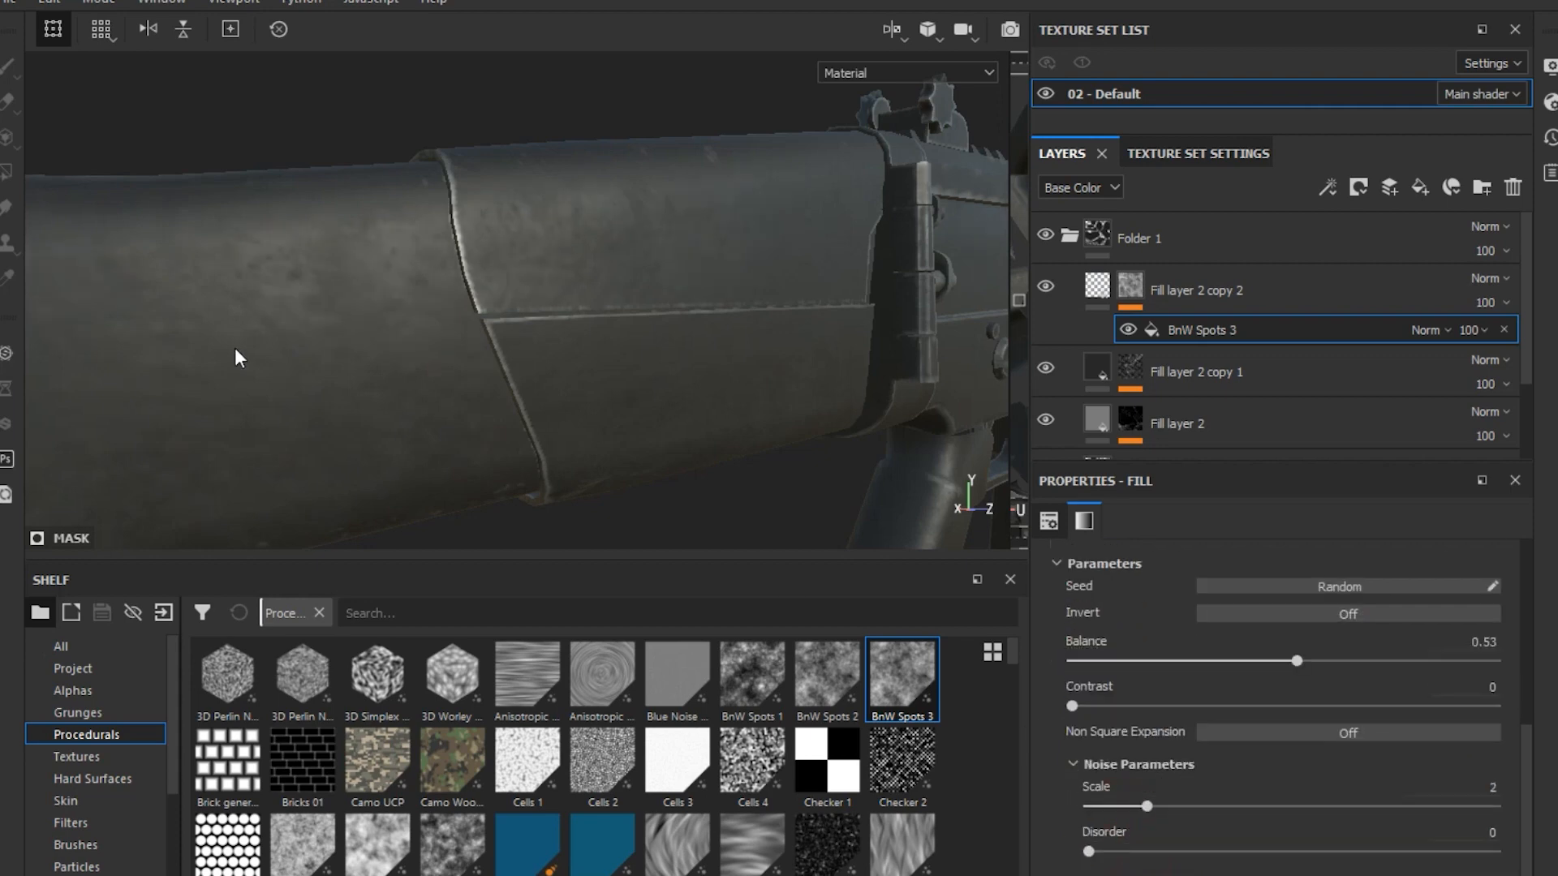
scroll(243, 356, down, 2)
alt+drag(422, 361, 393, 323)
scroll(341, 327, down, 2)
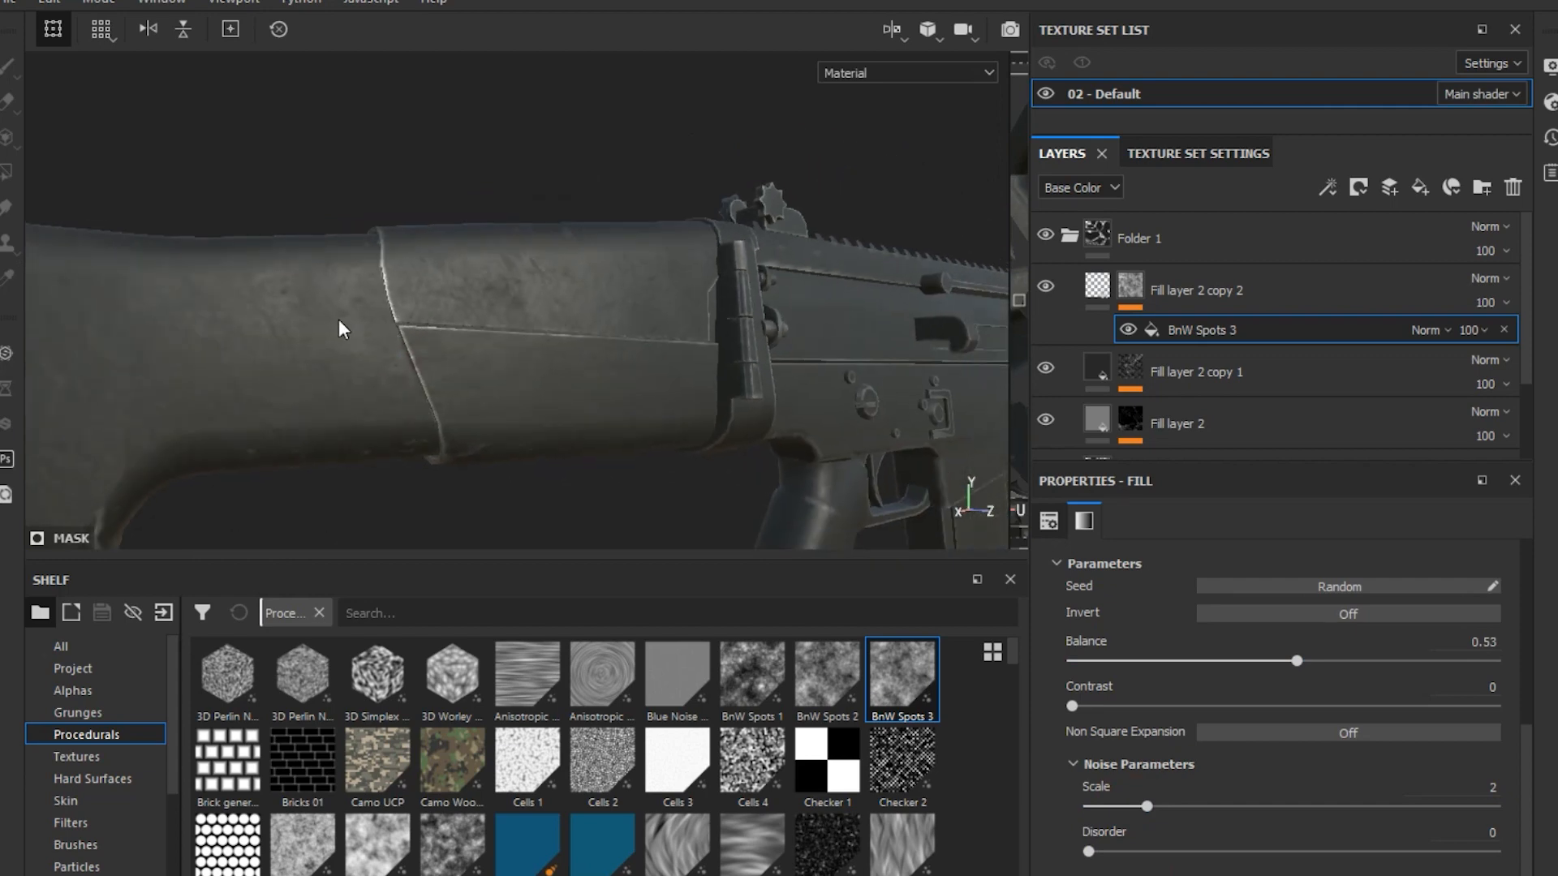
scroll(340, 329, down, 5)
alt+drag(514, 347, 474, 361)
scroll(476, 355, up, 3)
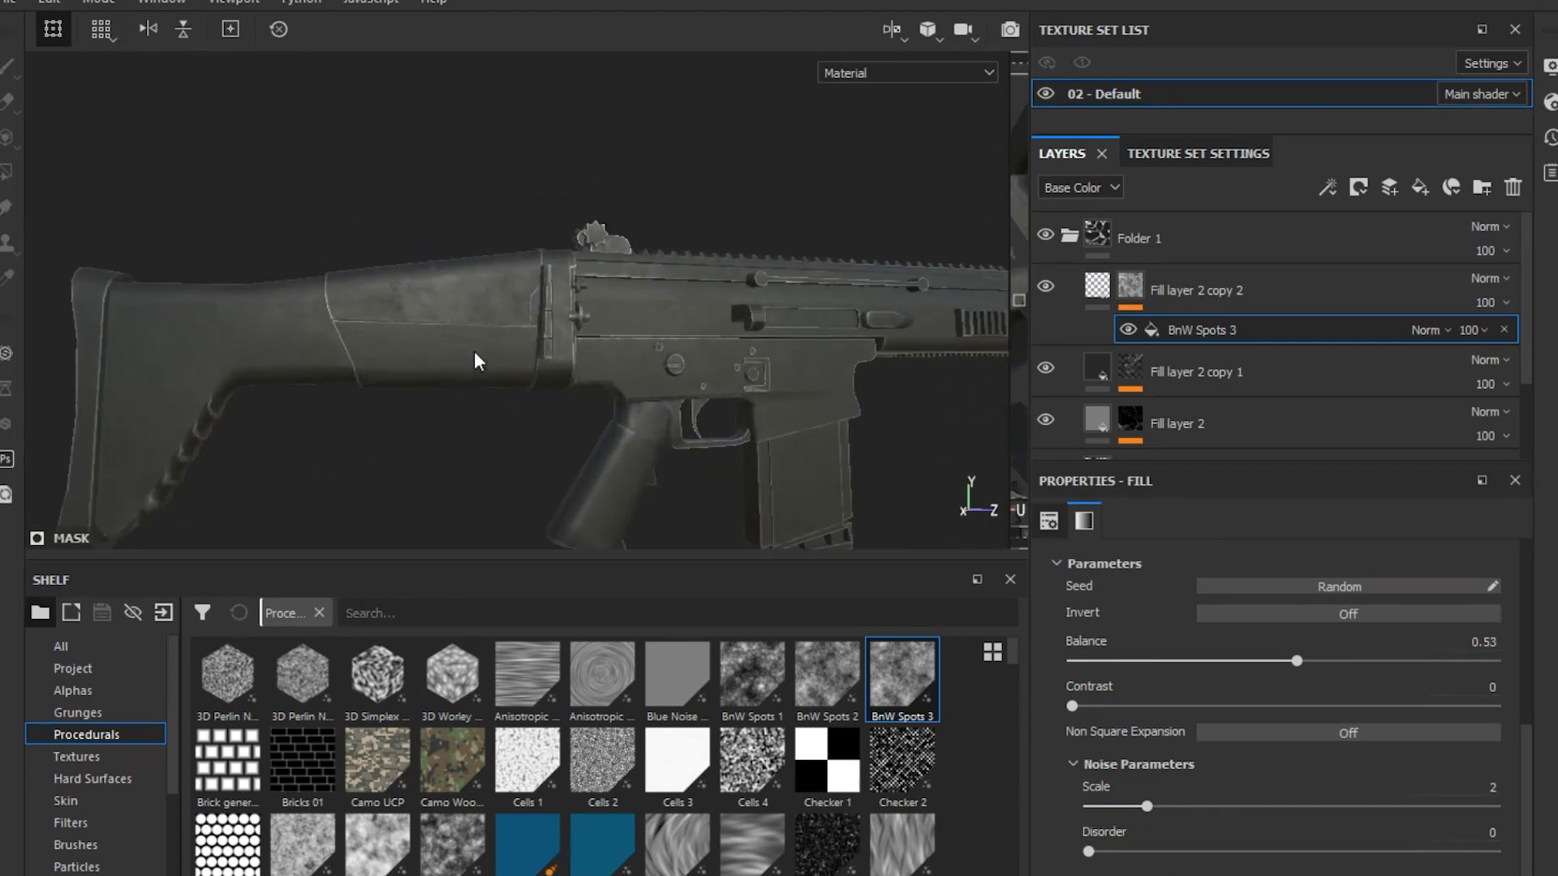
Try small changes to the height value of Fill layer 2 copy 2's material
click(1095, 293)
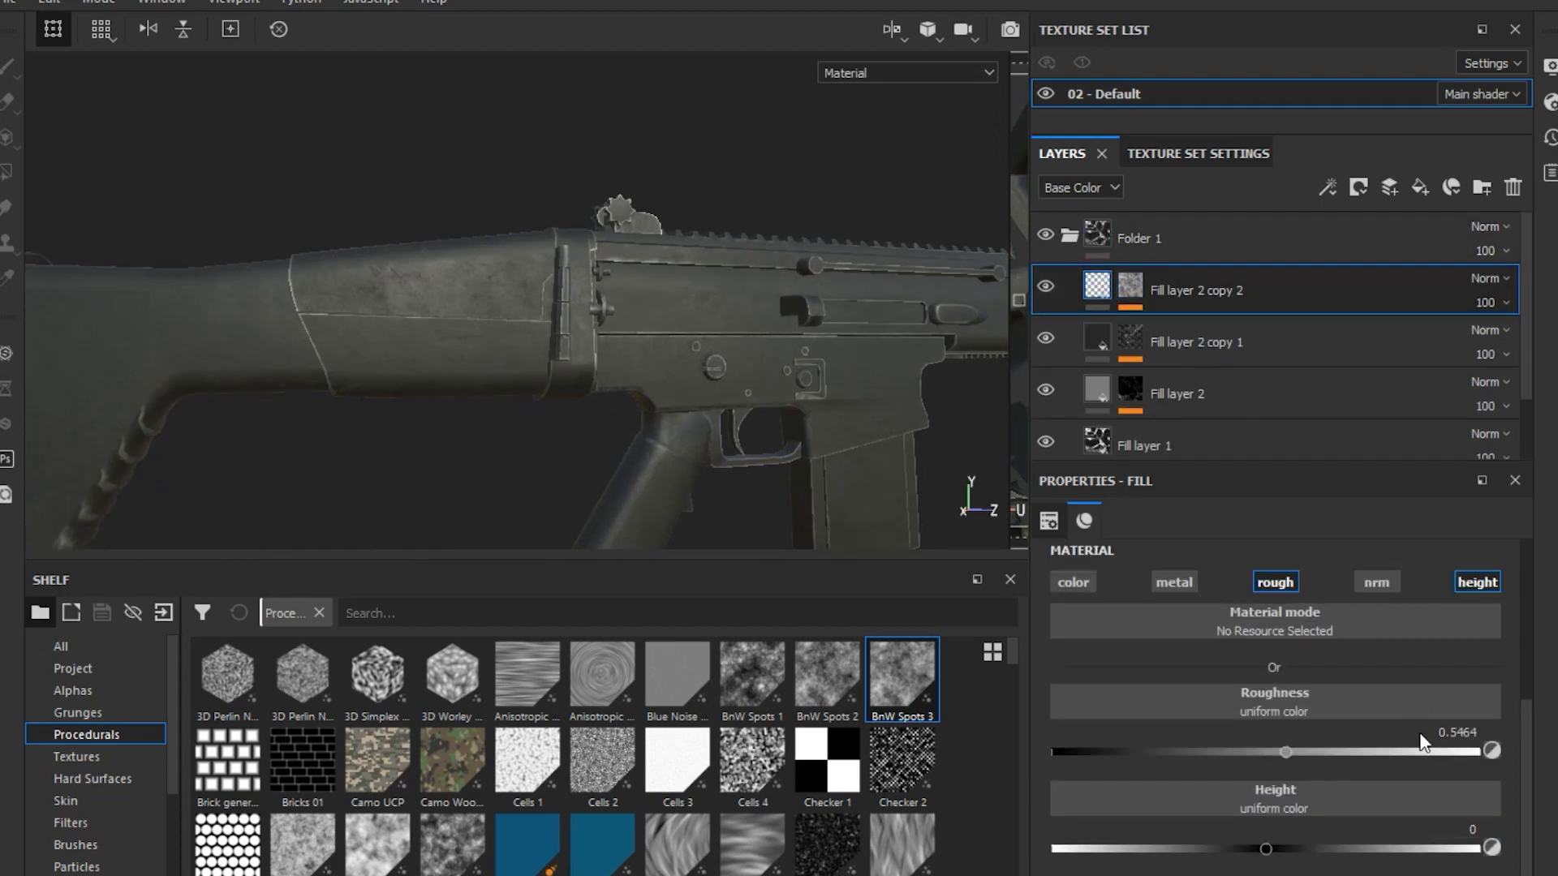
scroll(504, 471, up, 2)
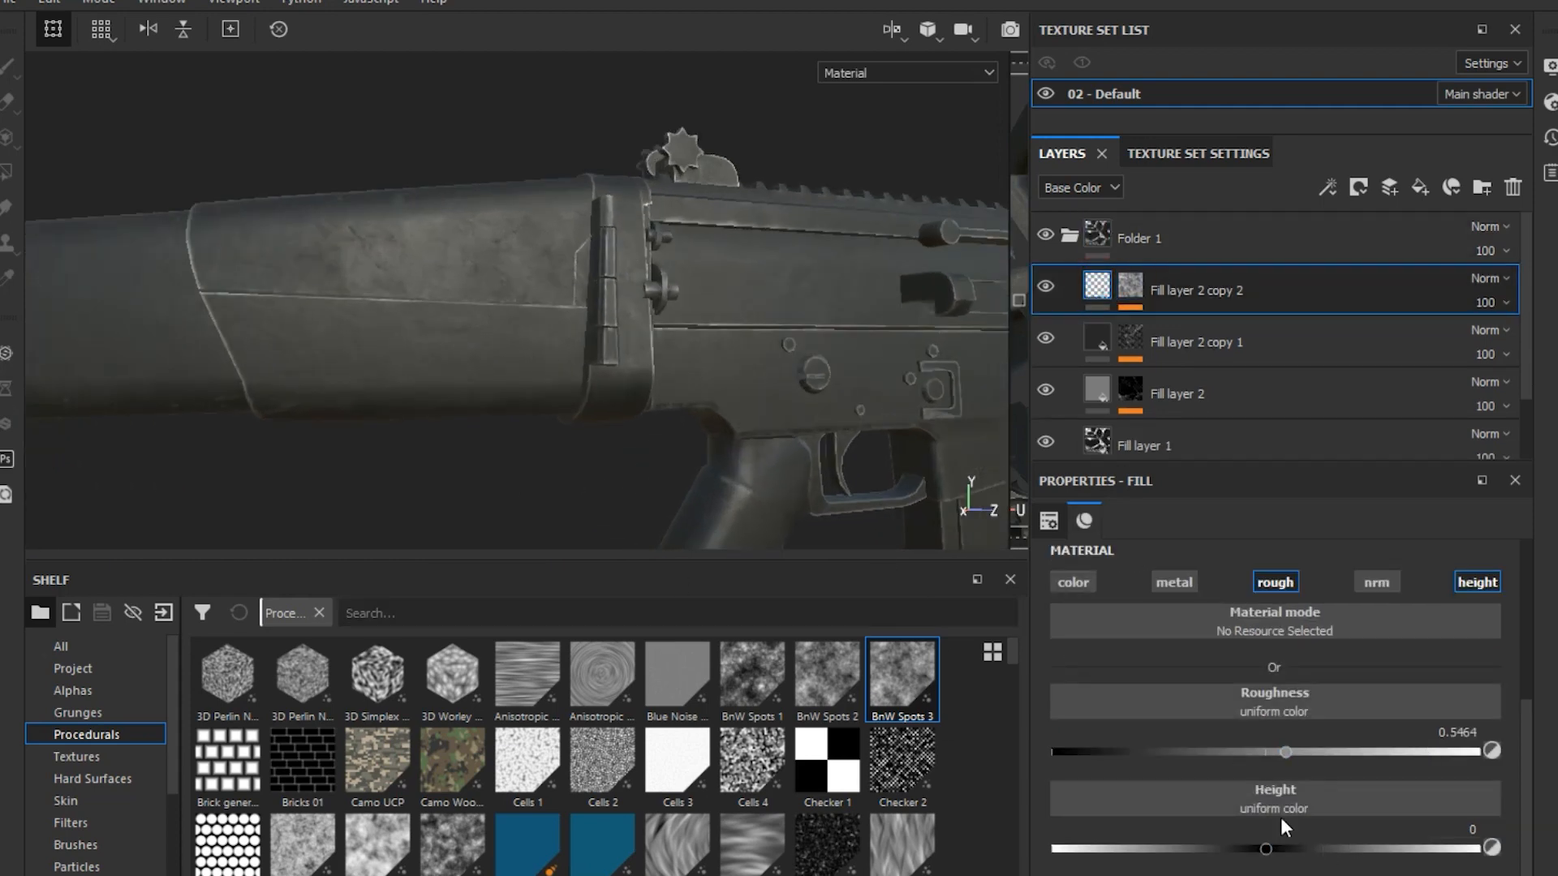
mouse_move(1263, 849)
mouse_down()
mouse_move(1239, 847)
mouse_move(1257, 852)
mouse_up()
mouse_move(1263, 850)
mouse_down()
mouse_move(1293, 852)
mouse_move(1265, 856)
mouse_up()
scroll(381, 360, down, 7)
alt+drag(600, 358, 712, 369)
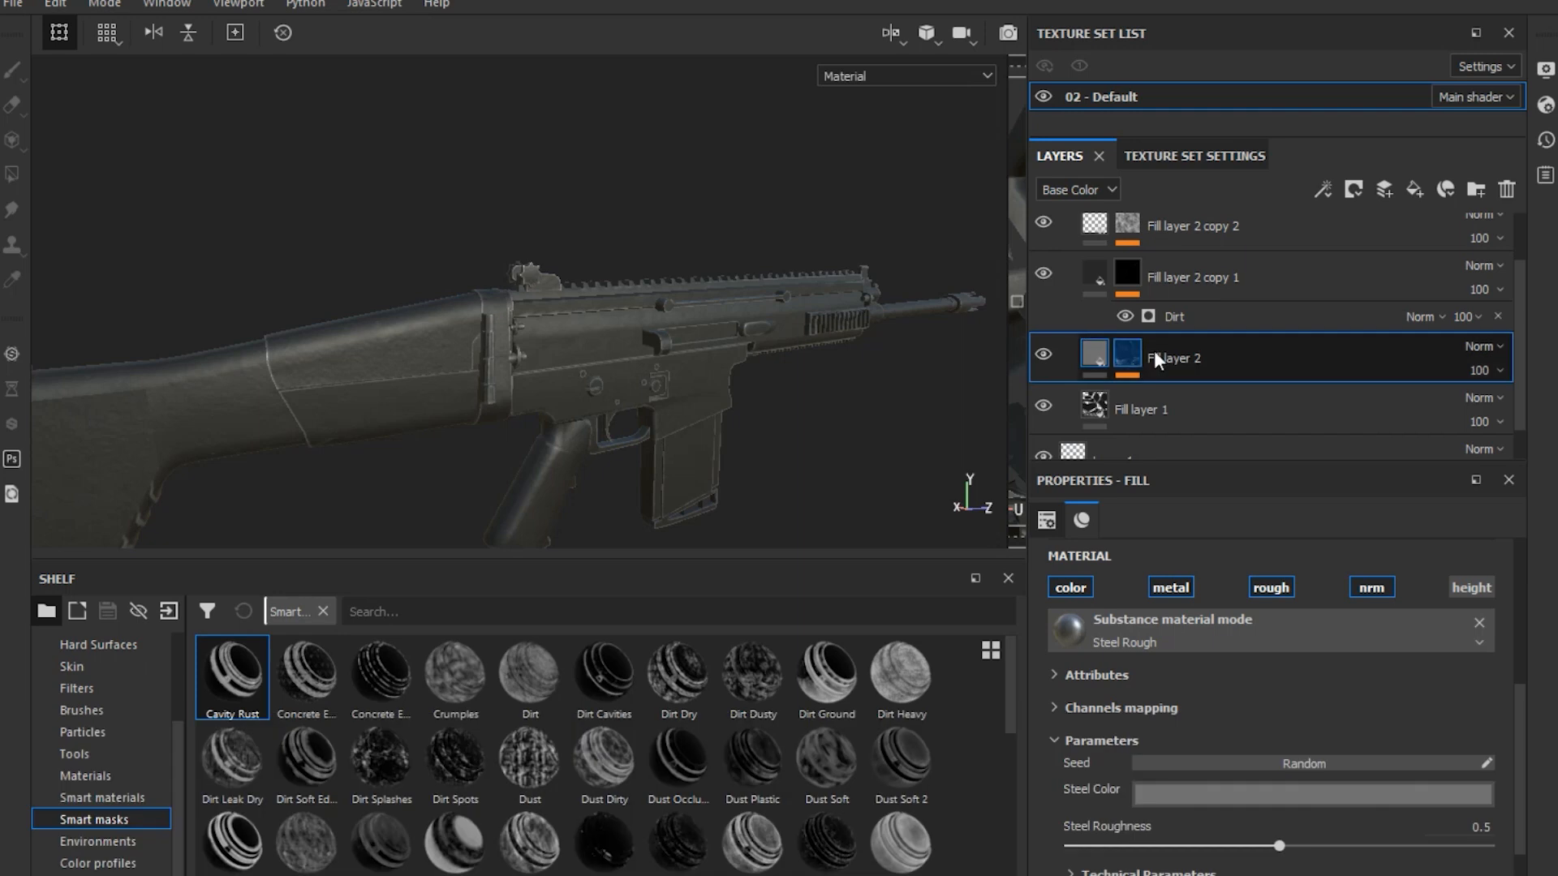
Duplicate Fill layer 2 and replace the duplicate's mask with the second of the two concrete smart masks
right_click(1231, 358)
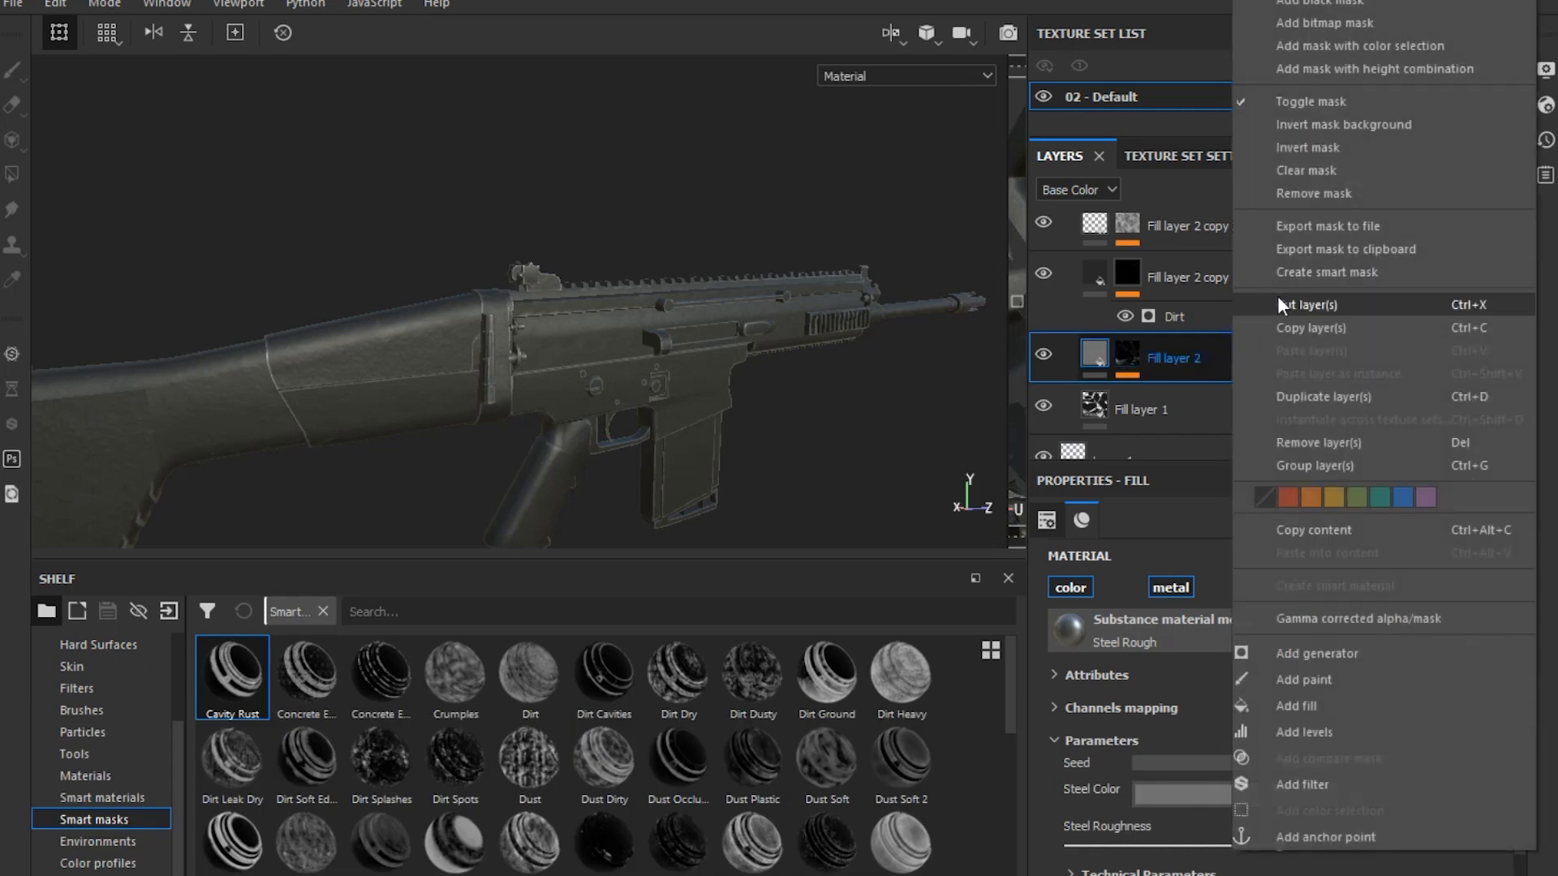
click(1290, 395)
right_click(1163, 357)
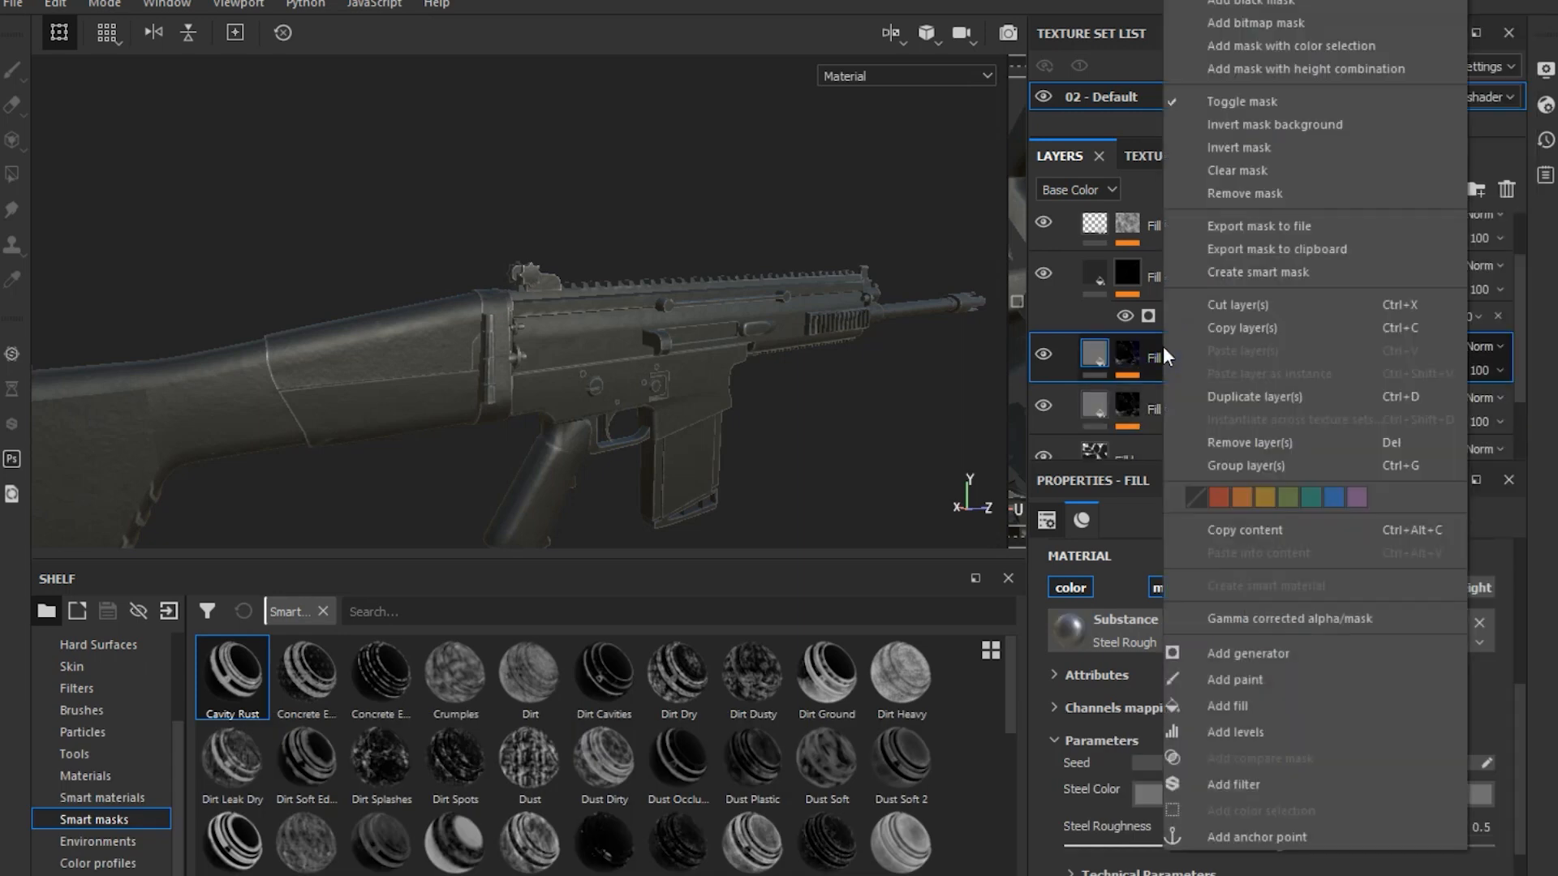
click(1258, 167)
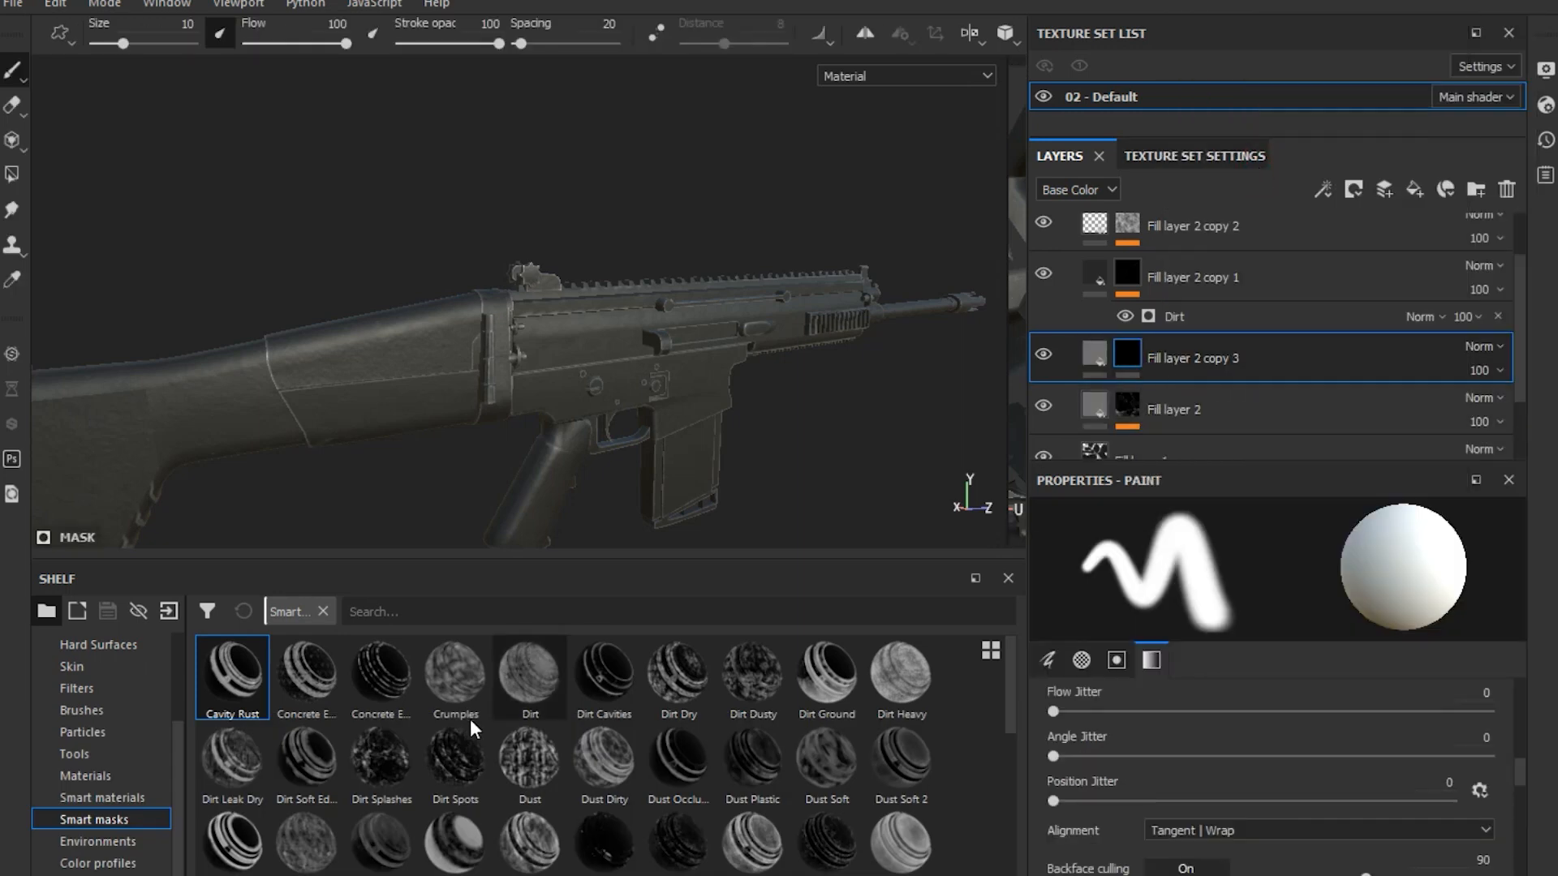
drag(382, 674, 1200, 344)
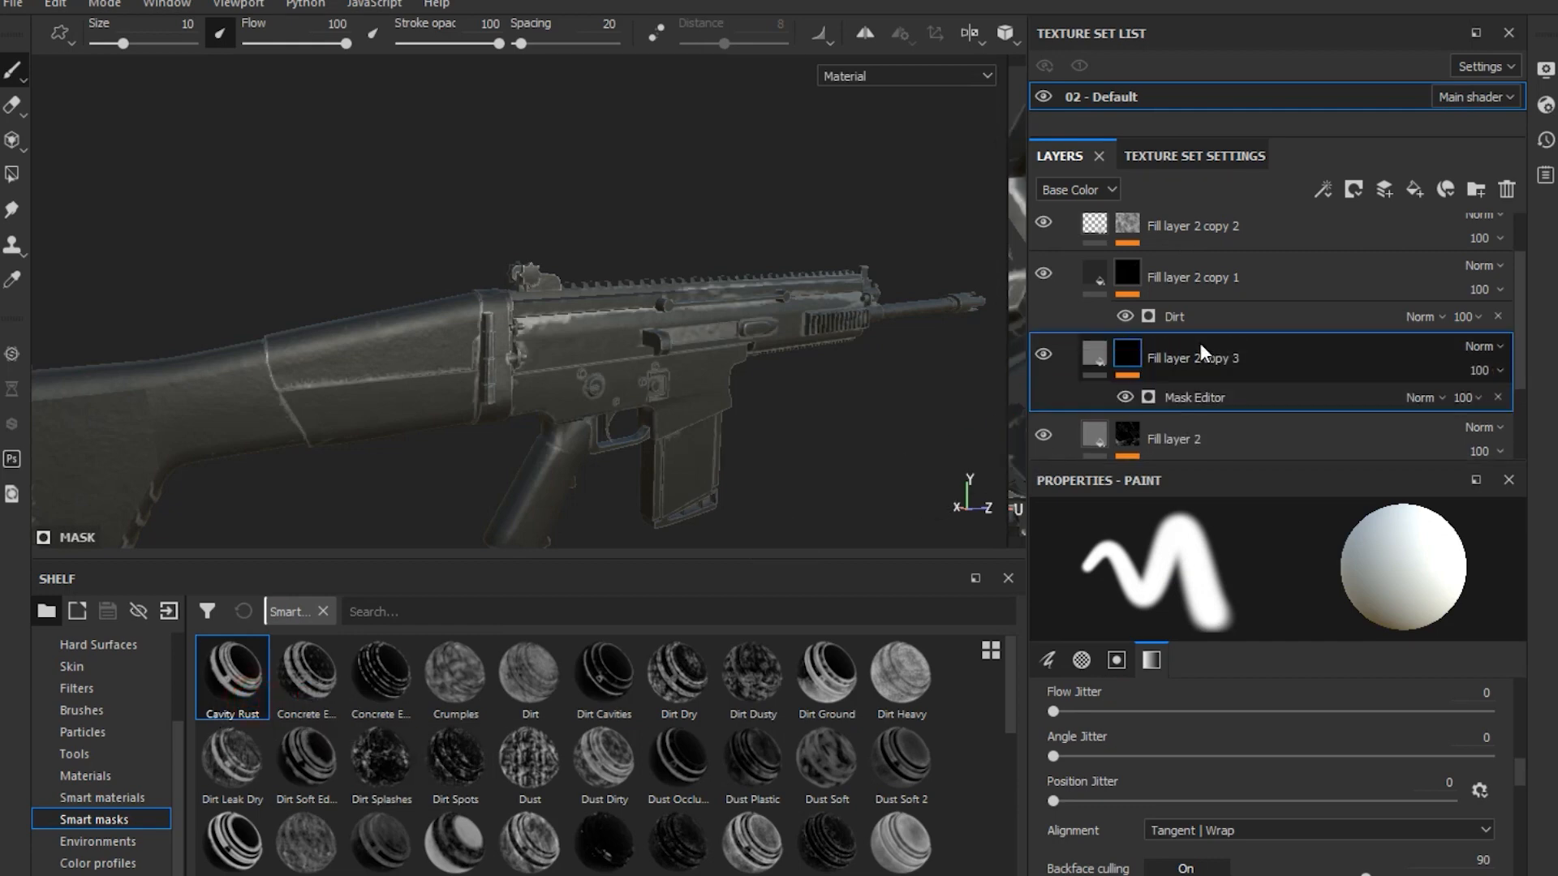
Remove the Steel Rough material from Fill layer 2 copy 3 and set its base color to a dark brown
click(1095, 355)
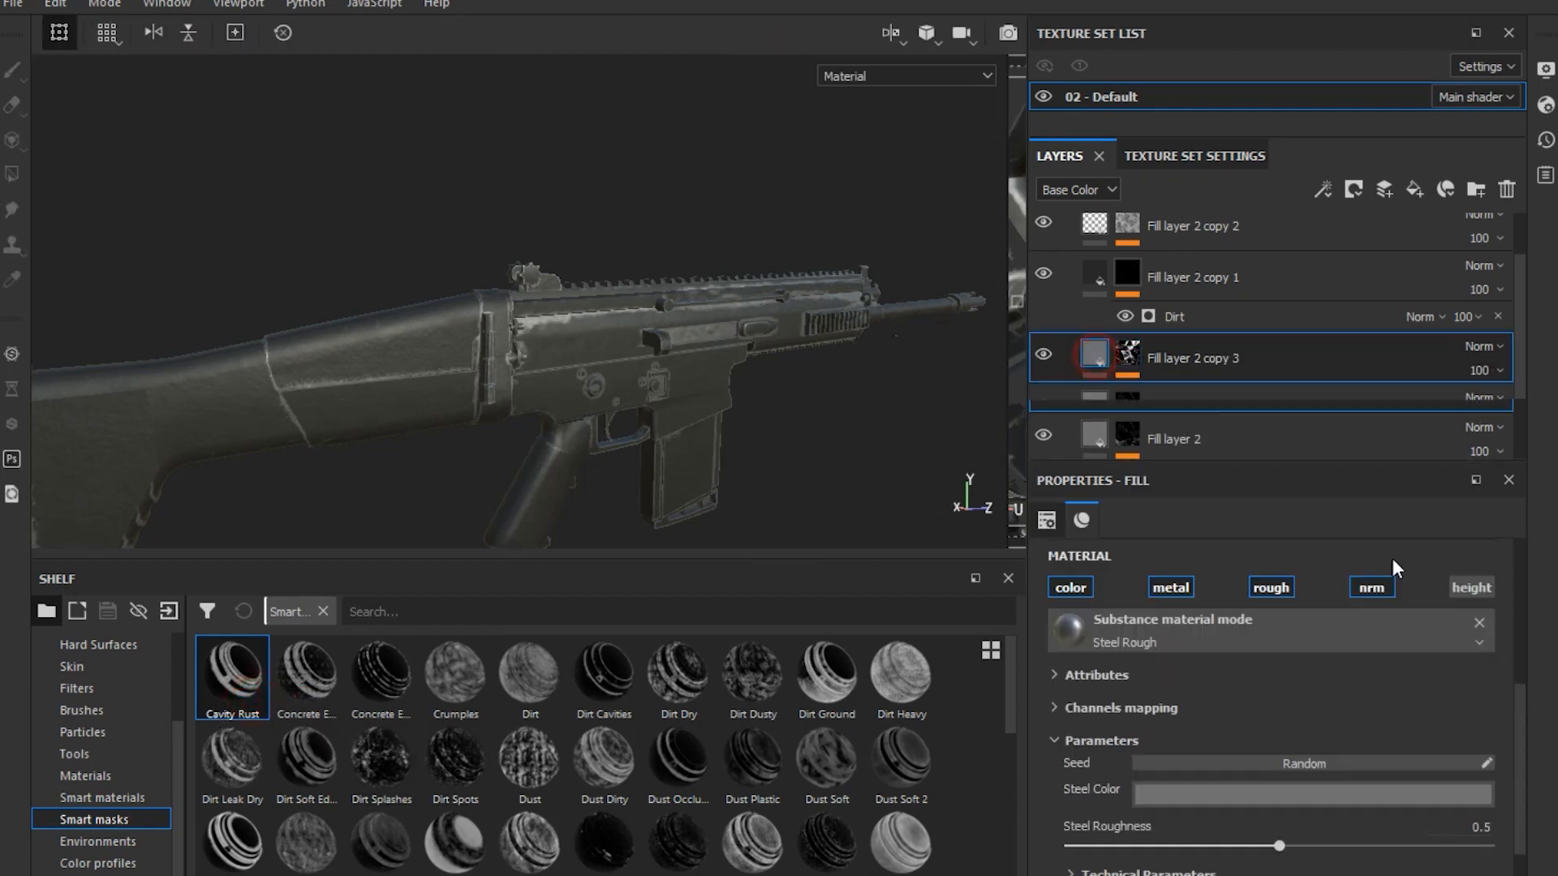
click(1479, 622)
click(1191, 739)
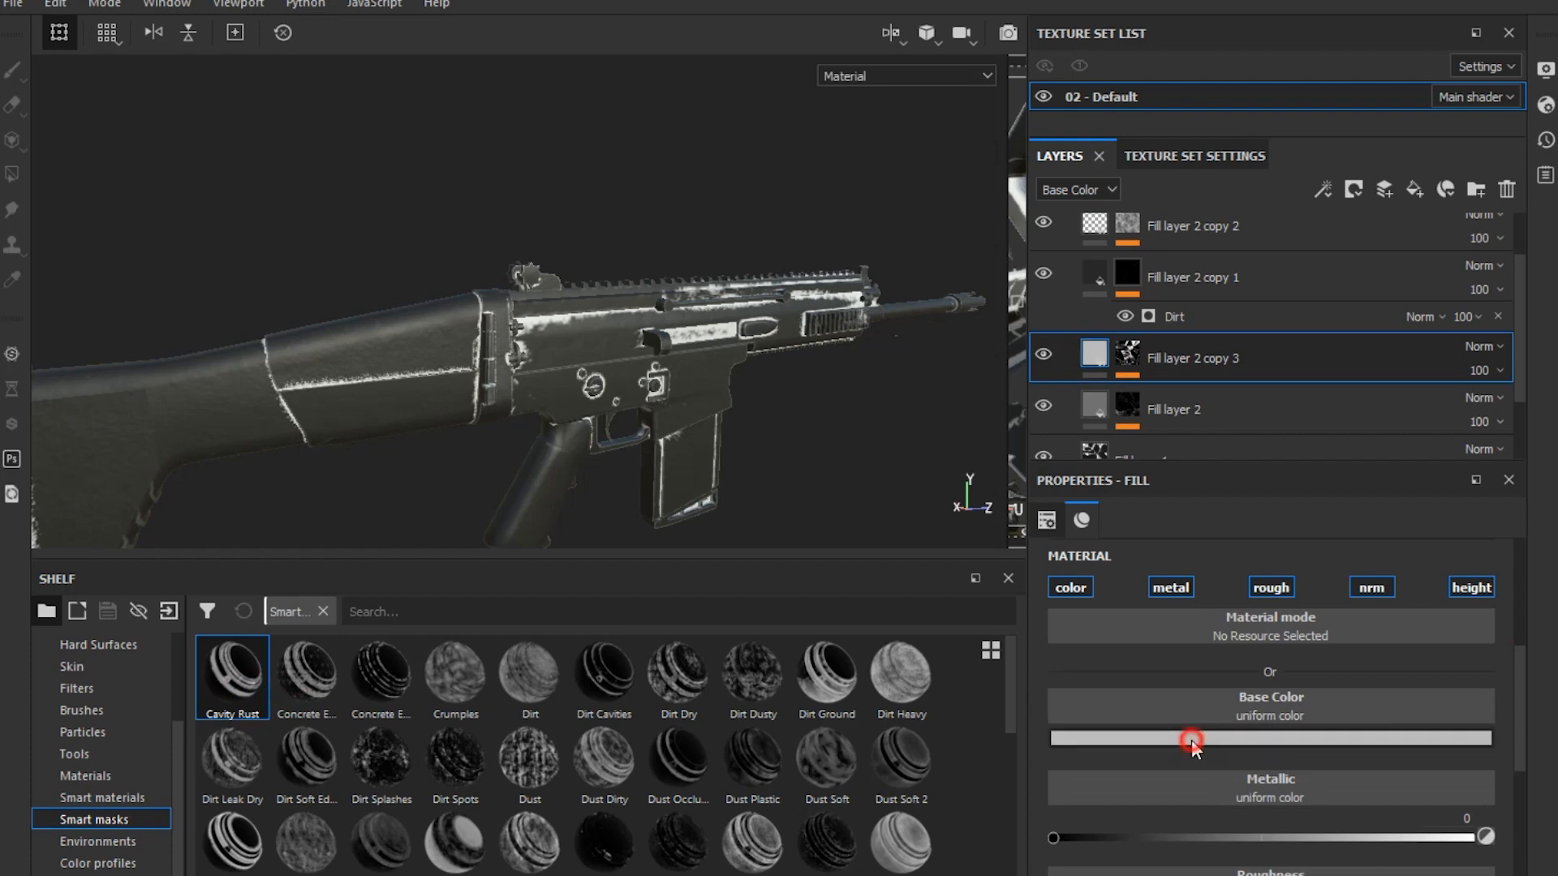
click(1381, 676)
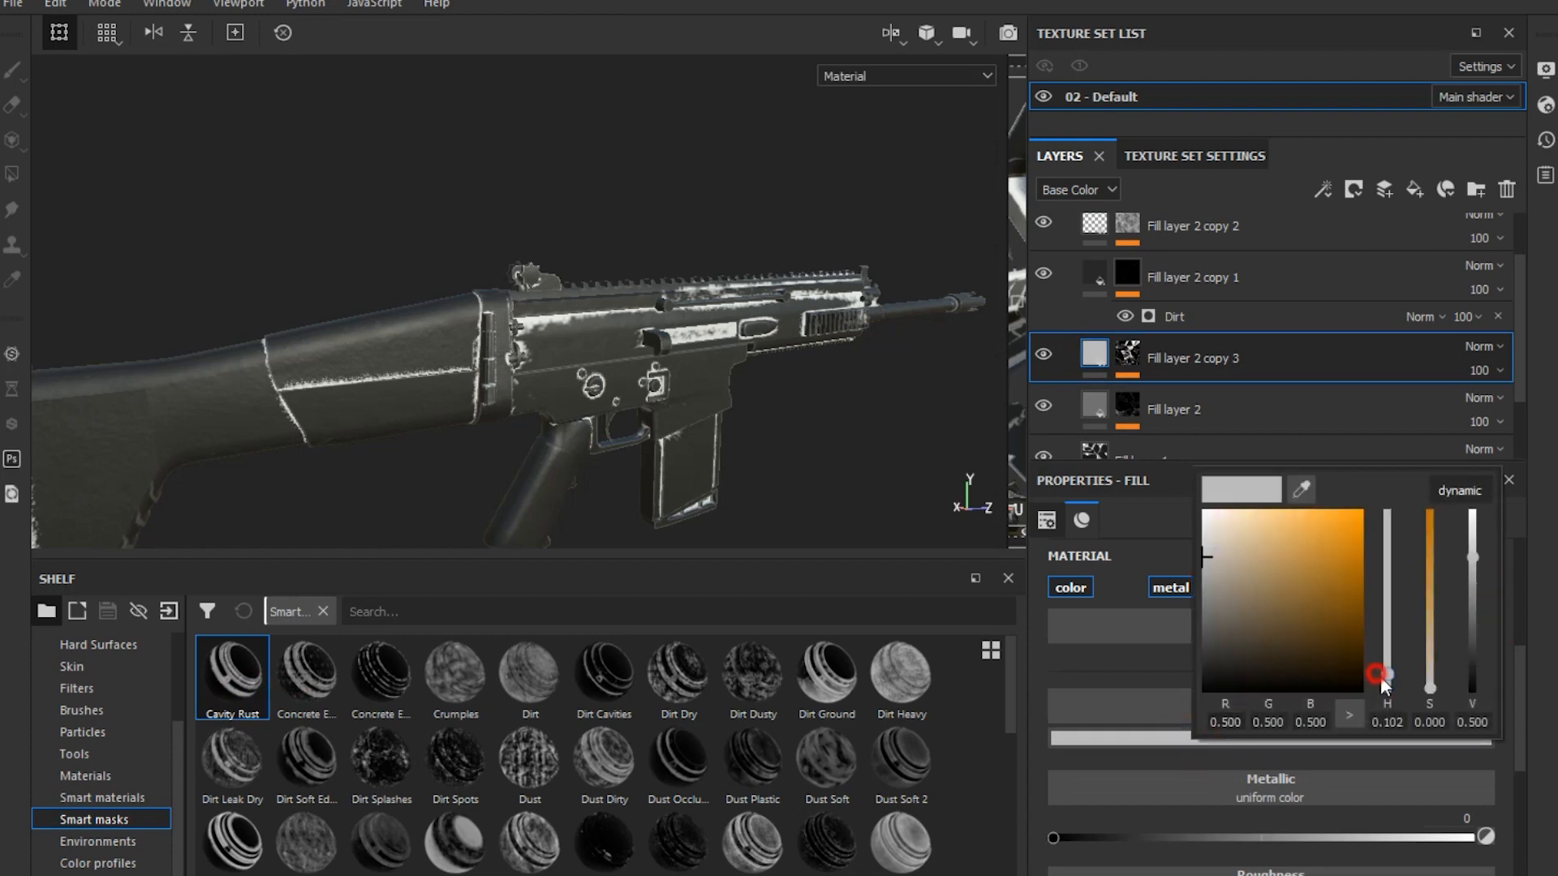
click(1241, 648)
click(878, 460)
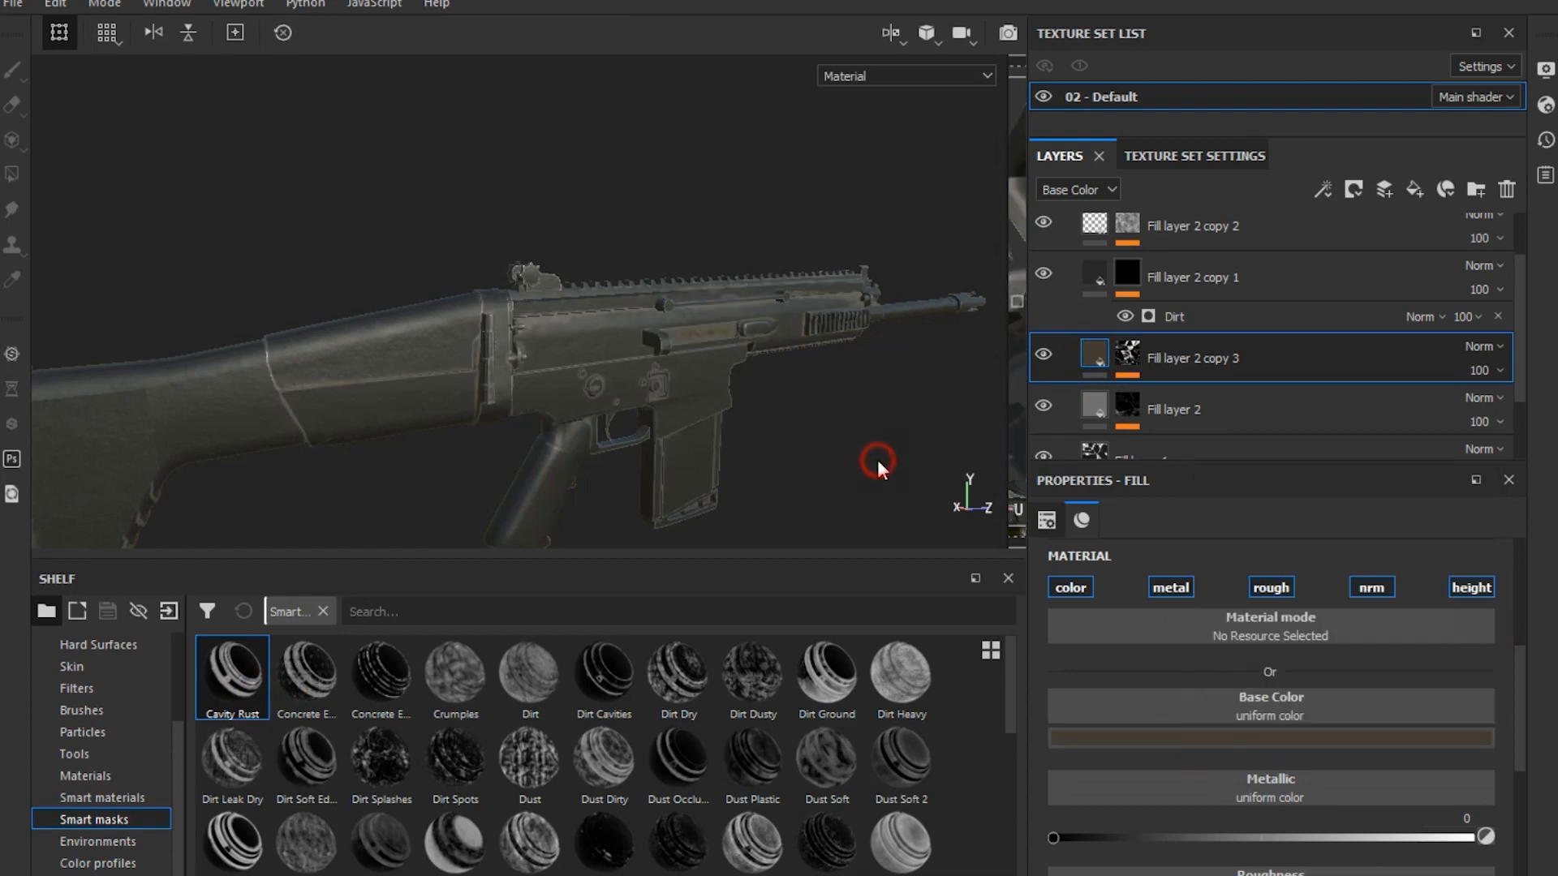
Lower the opacity of Fill layer 2 copy 3 to 40
alt+drag(878, 459, 600, 426)
scroll(729, 415, up, 3)
click(1485, 369)
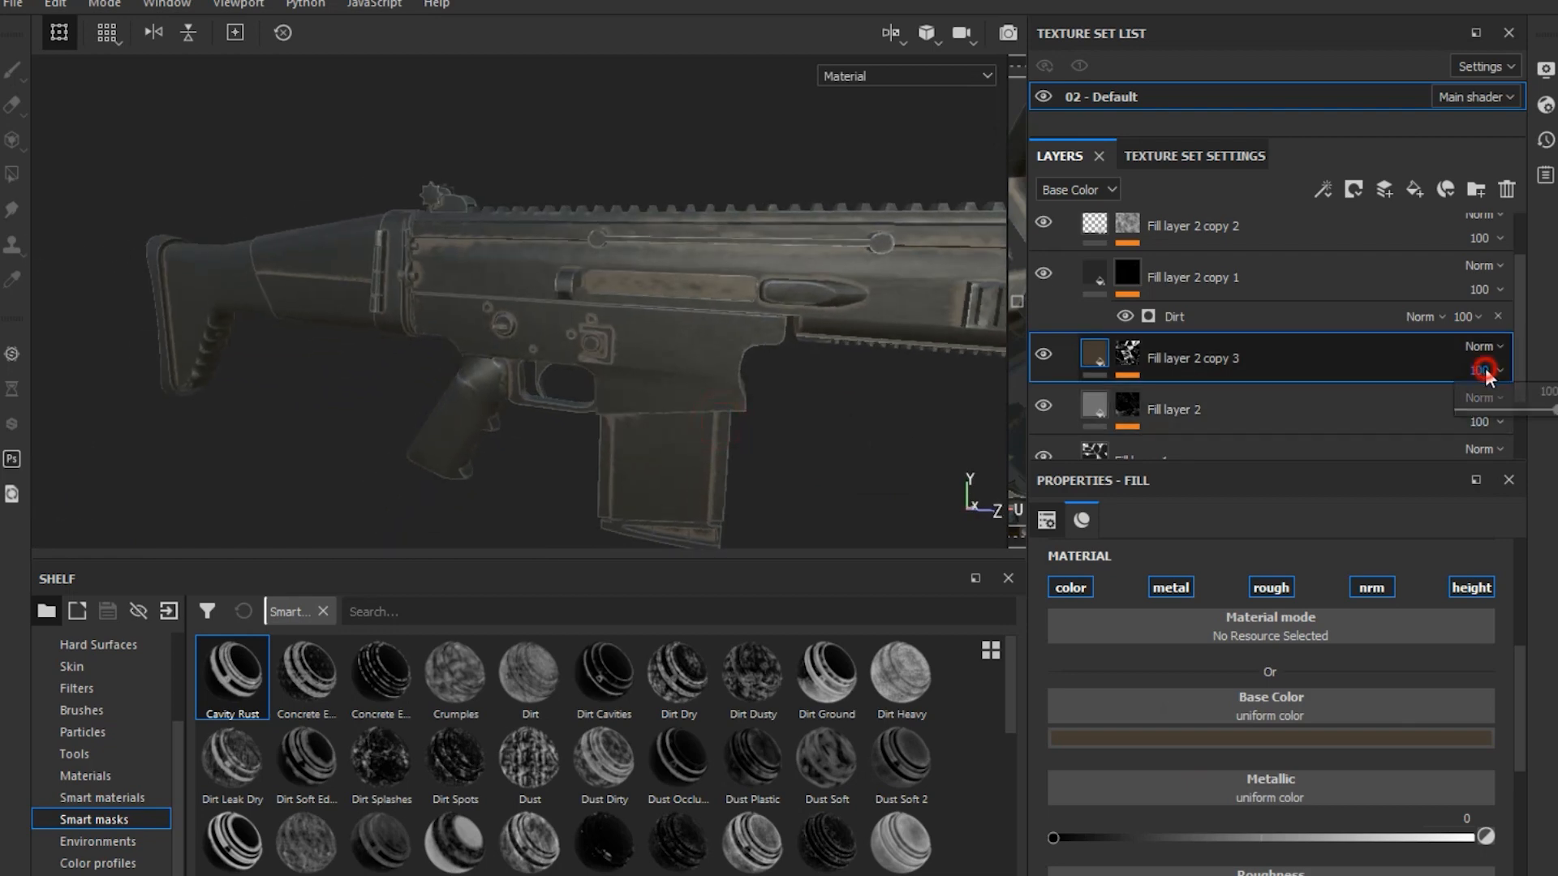
click(1515, 411)
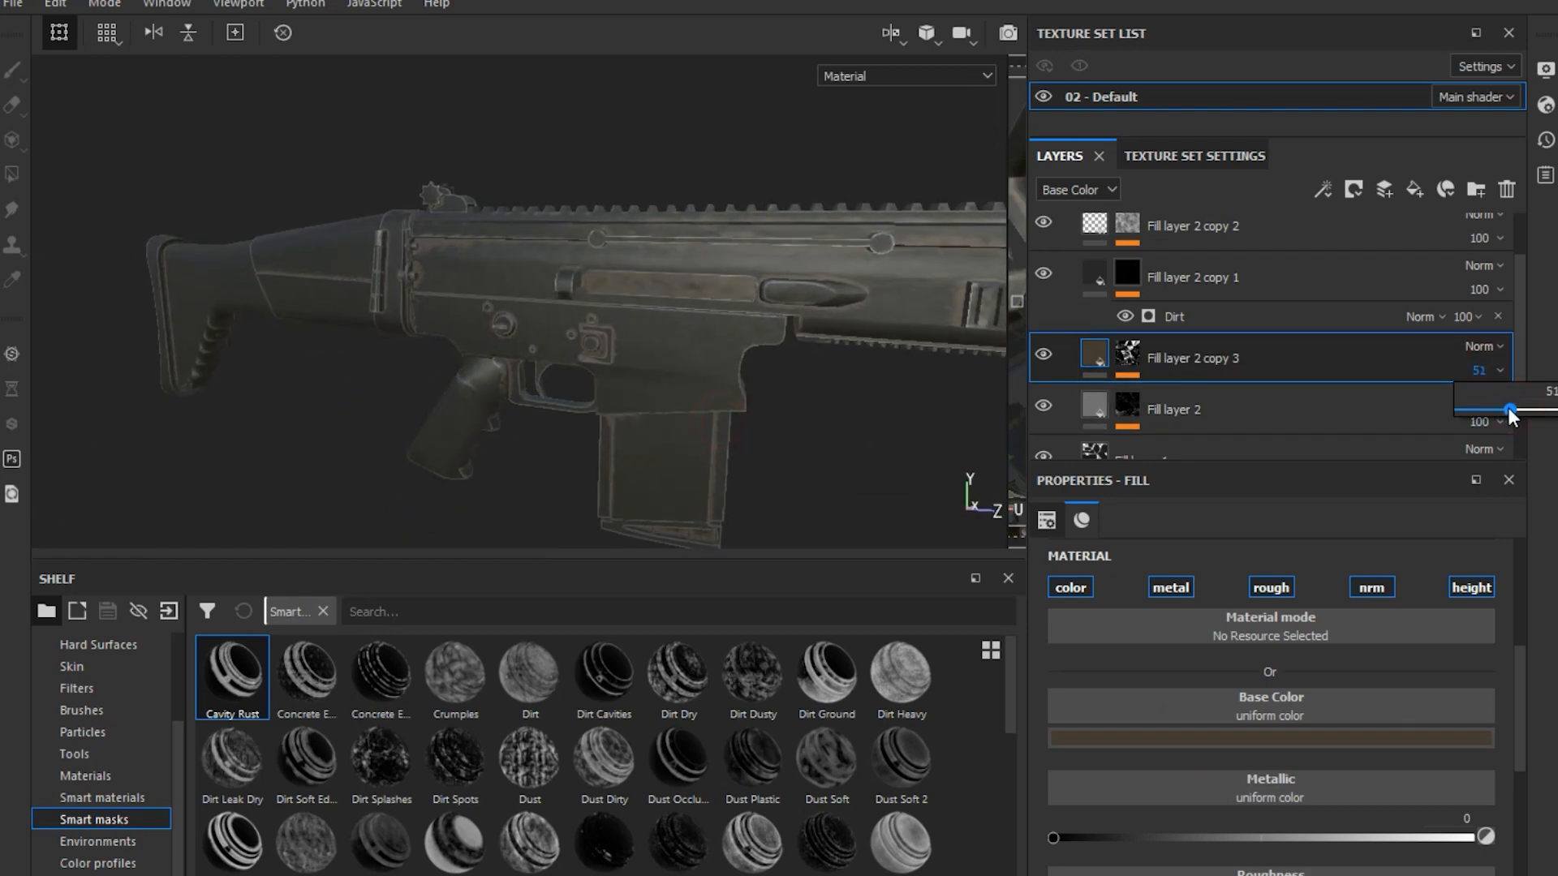
drag(1497, 408, 1495, 406)
Compare the whole rifle with Fill layer 2 hidden and shown
alt+drag(690, 448, 758, 435)
scroll(595, 413, down, 5)
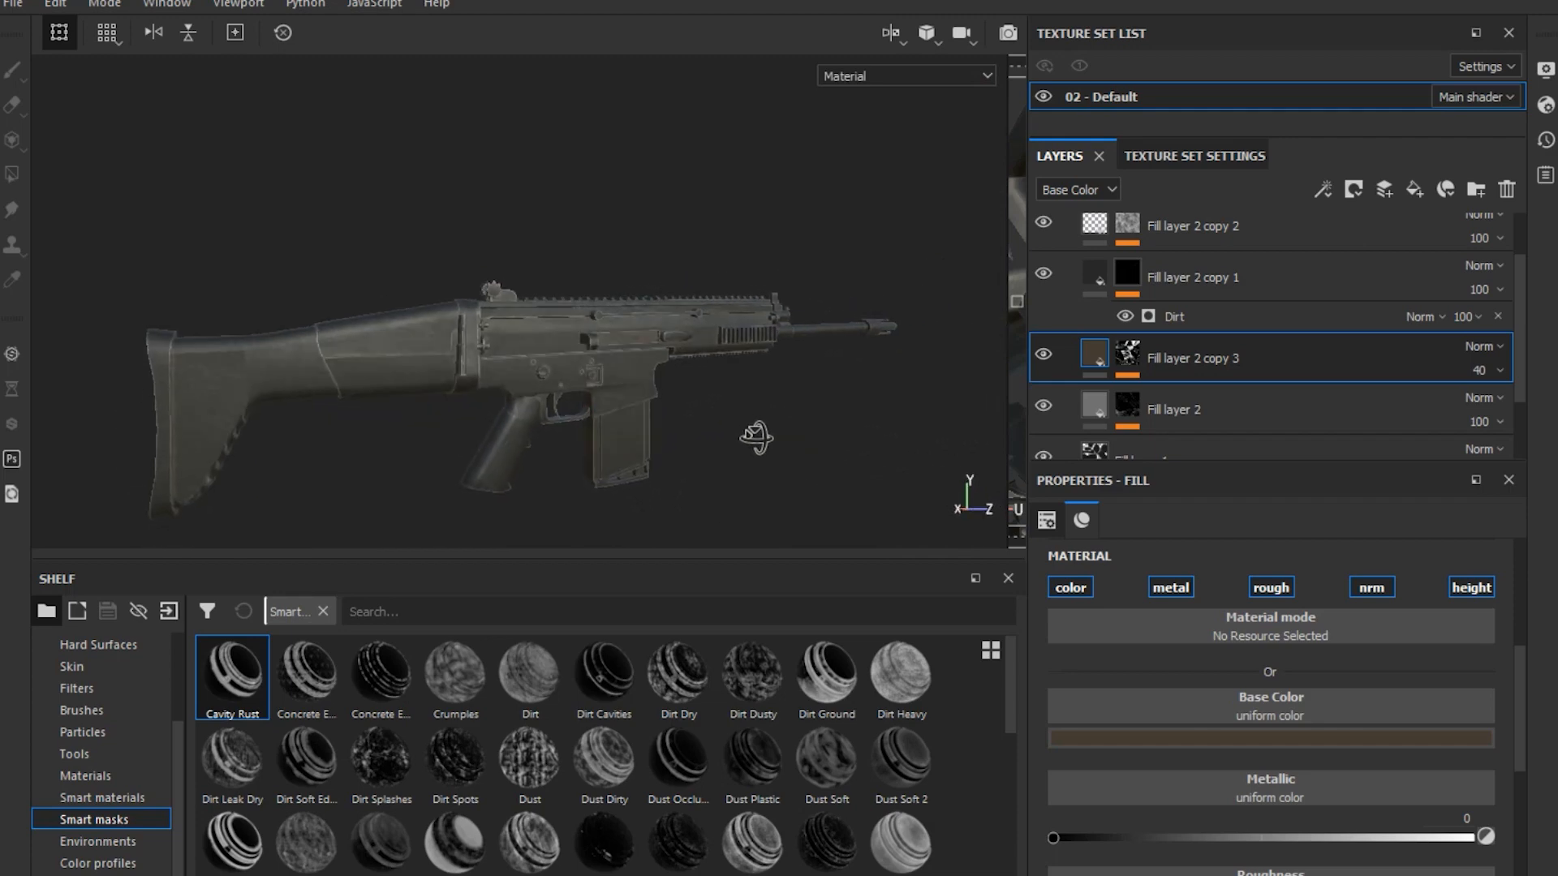
scroll(1214, 363, down, 2)
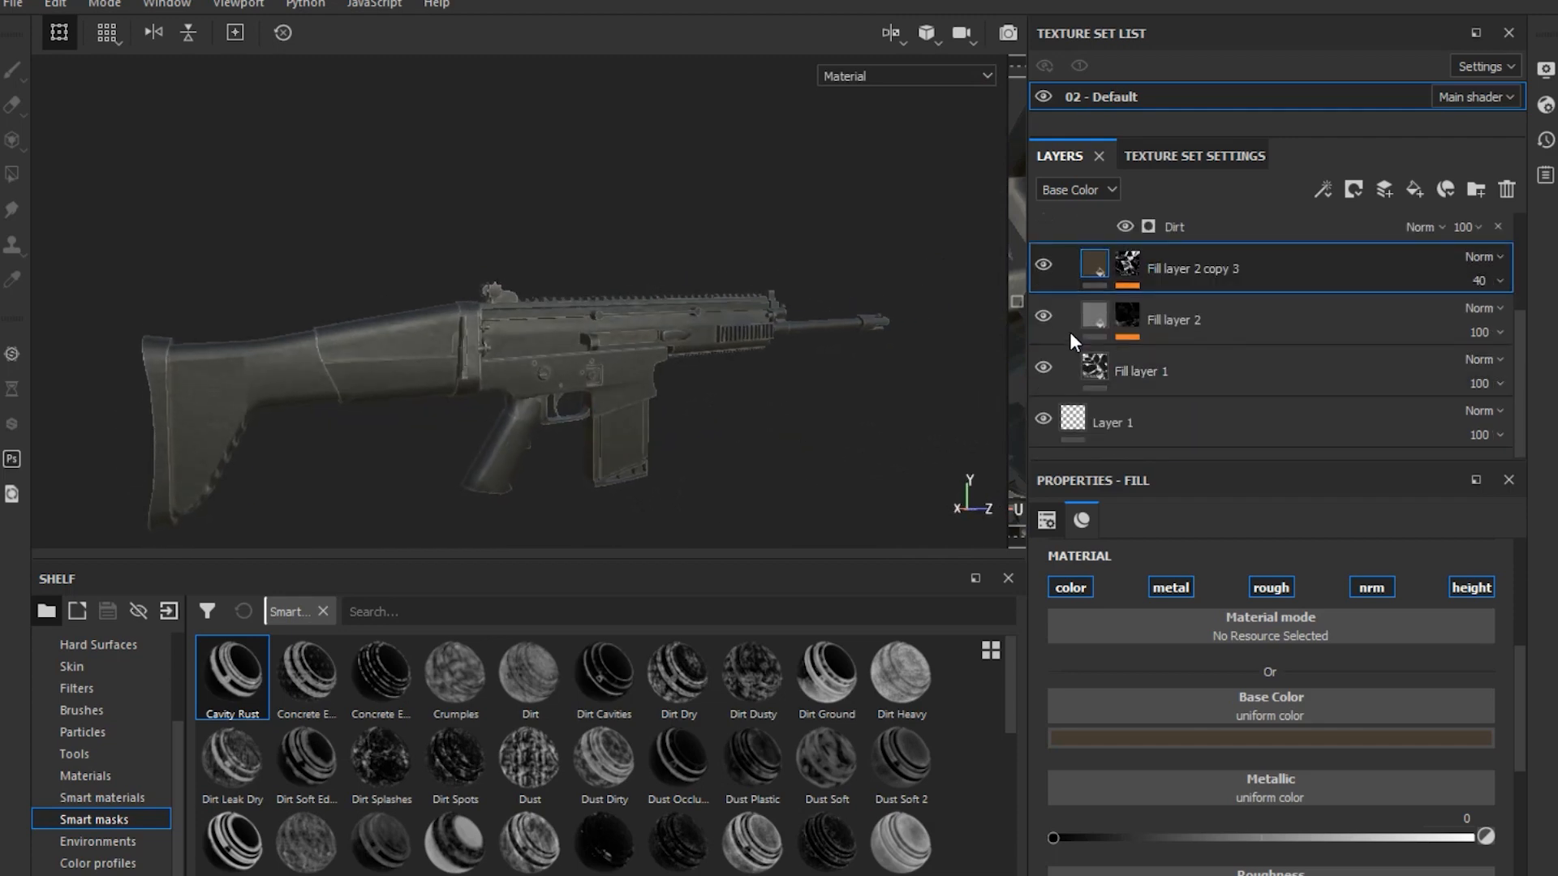
click(1049, 322)
click(1049, 321)
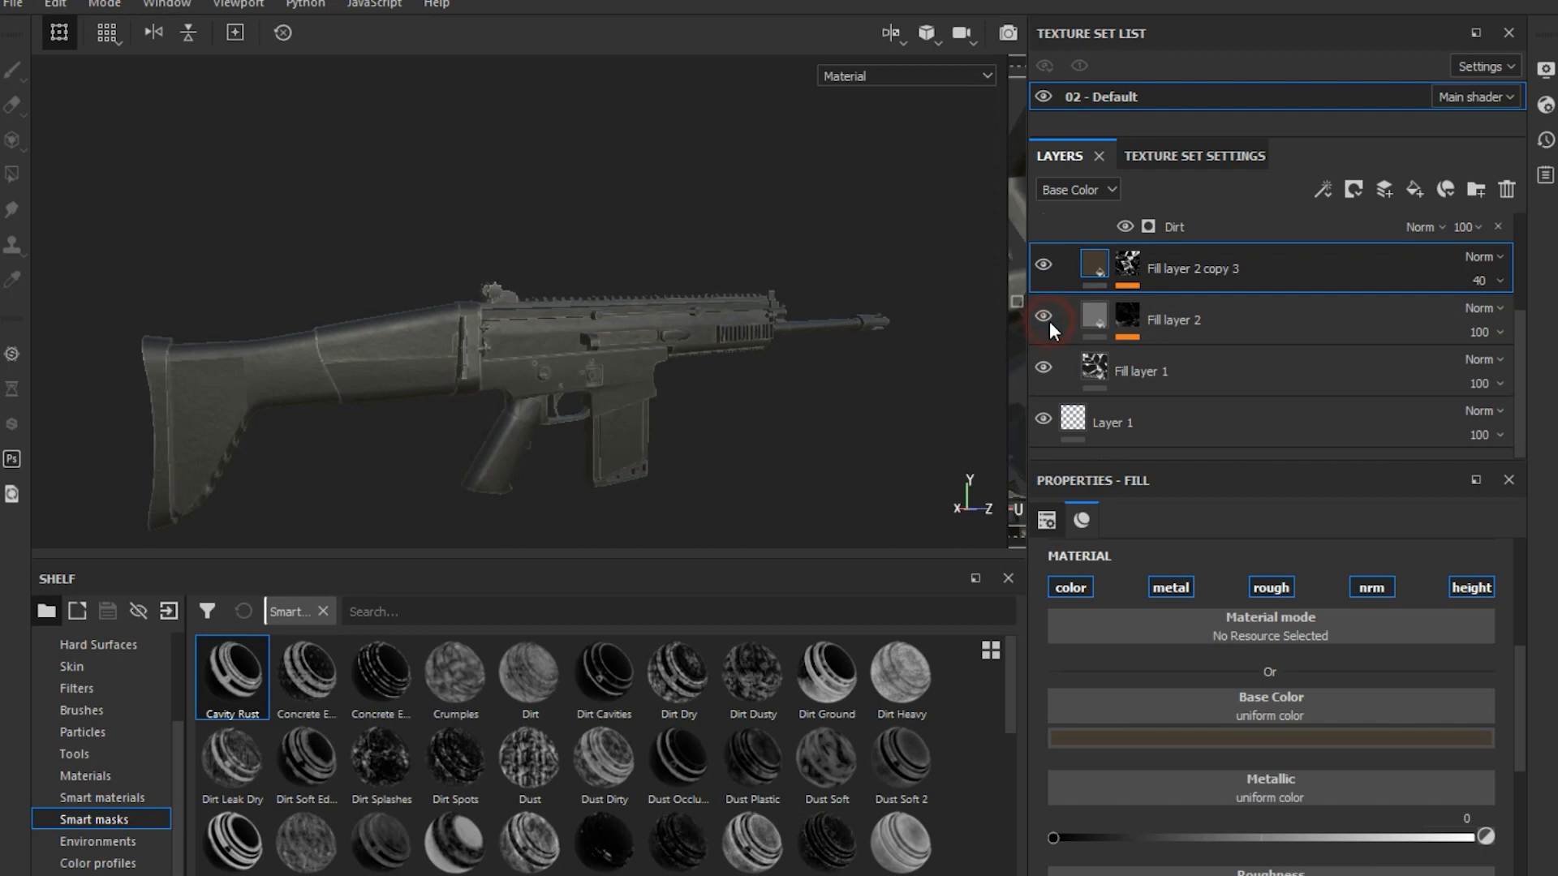
Check Fill layer 1 by toggling its visibility and duplicate it
click(1043, 369)
click(1044, 367)
click(1160, 361)
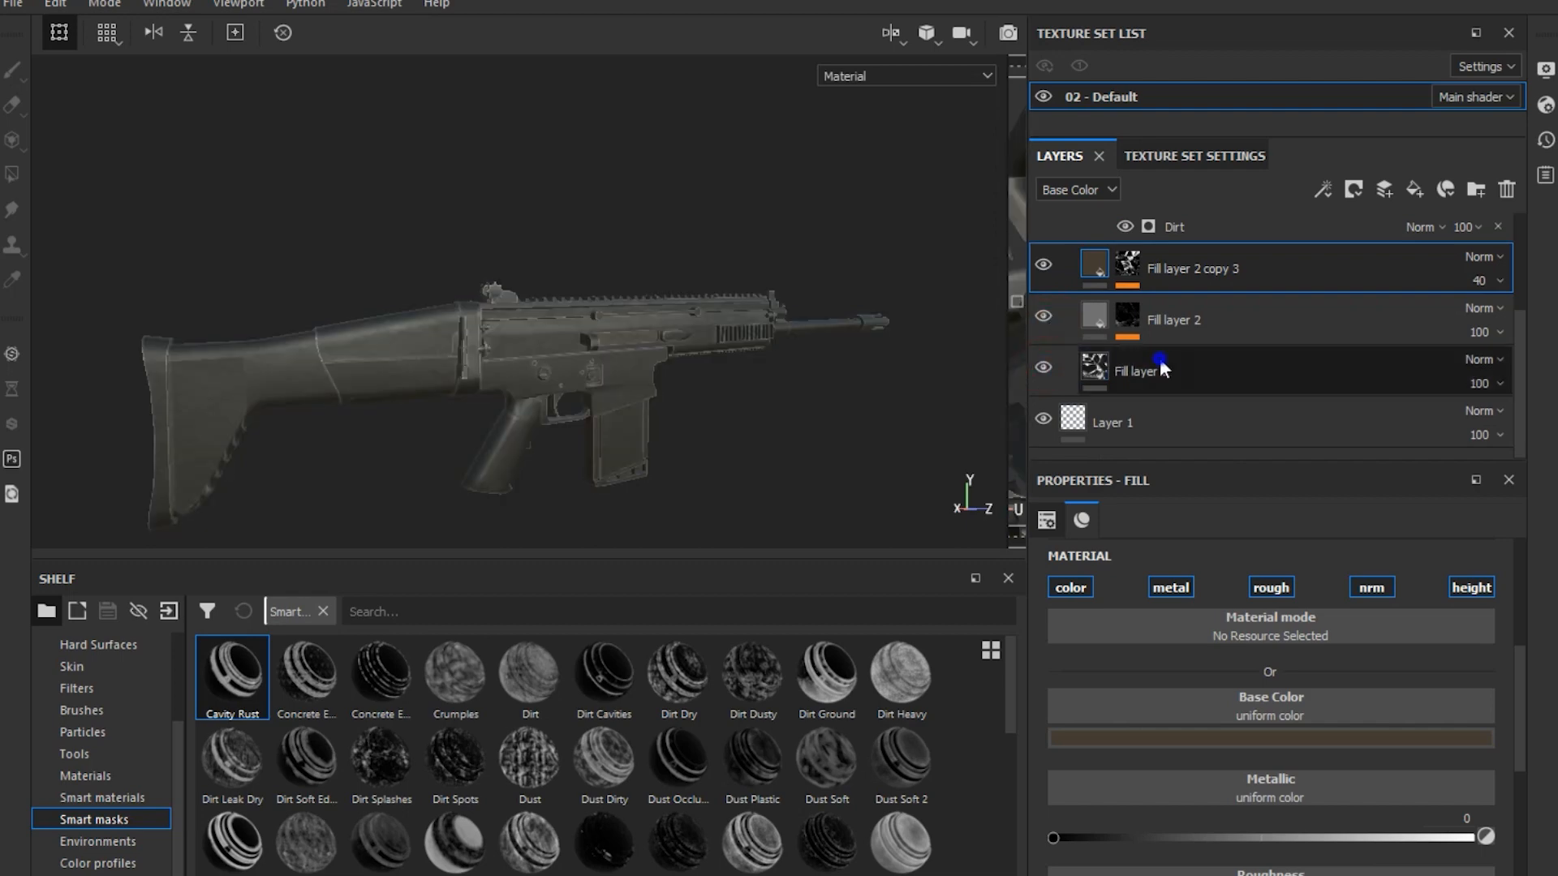
right_click(1162, 367)
click(1213, 395)
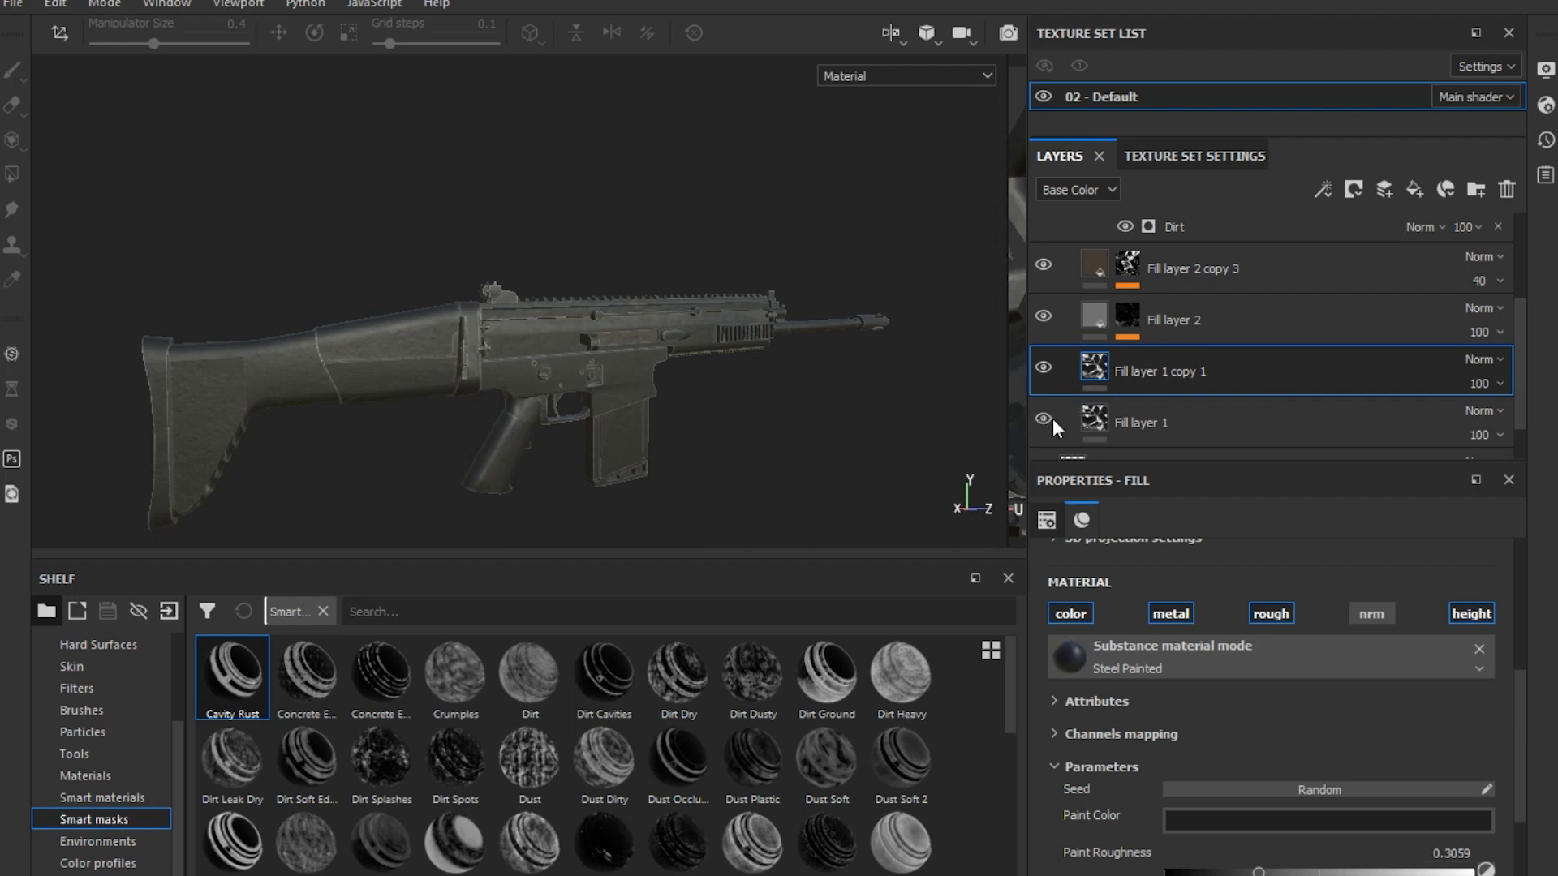
Add a black mask to Fill layer 1 copy 1 and reveal the upper receiver and middle stock section with Polygon Fill in mesh mode
right_click(1138, 379)
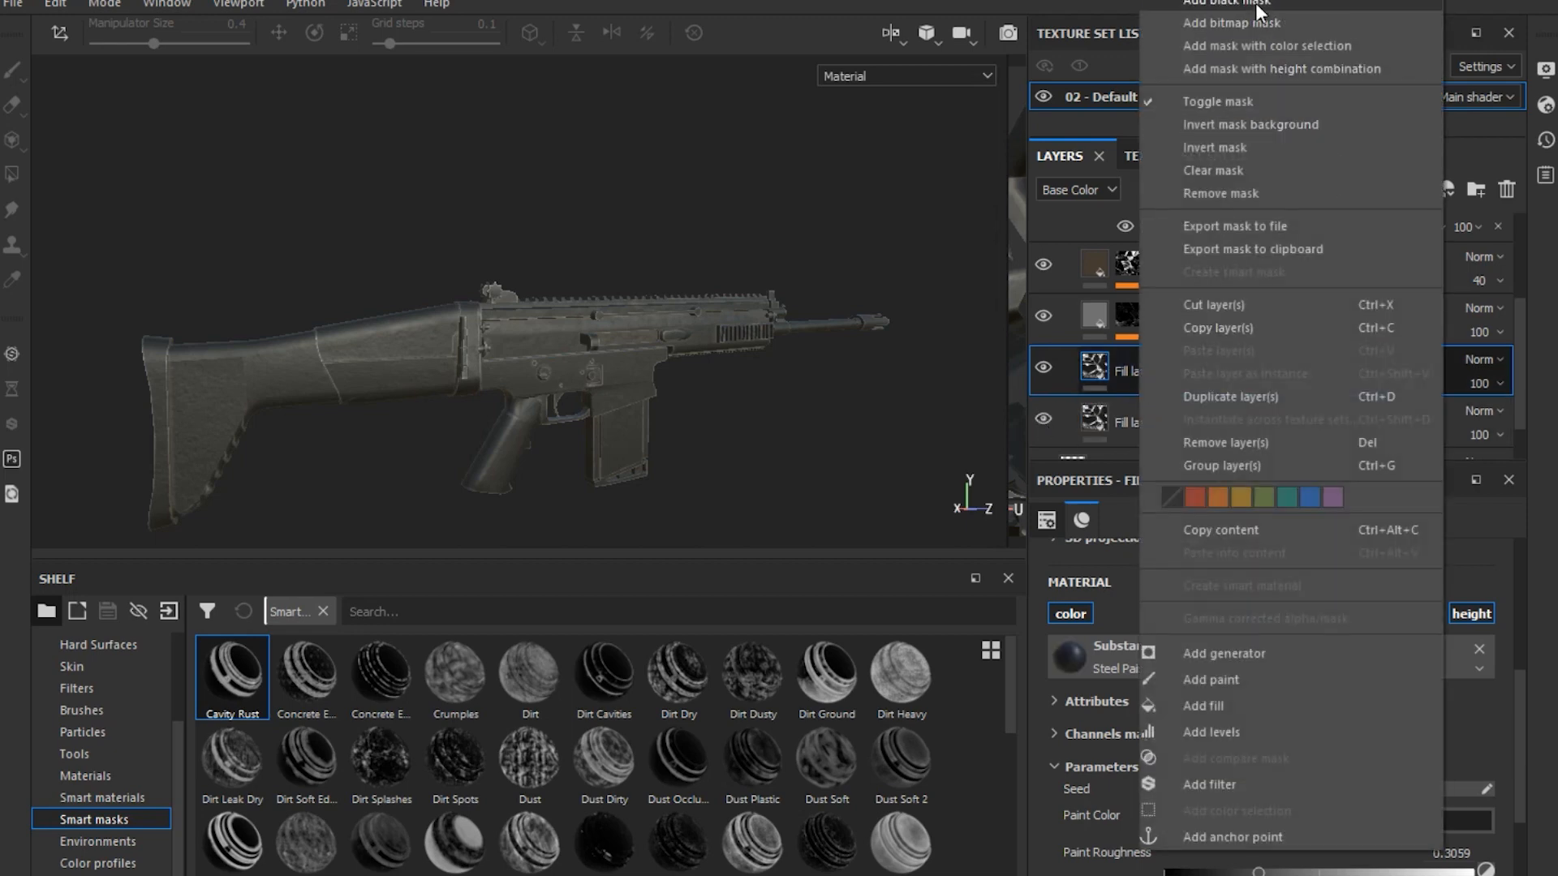
click(1227, 4)
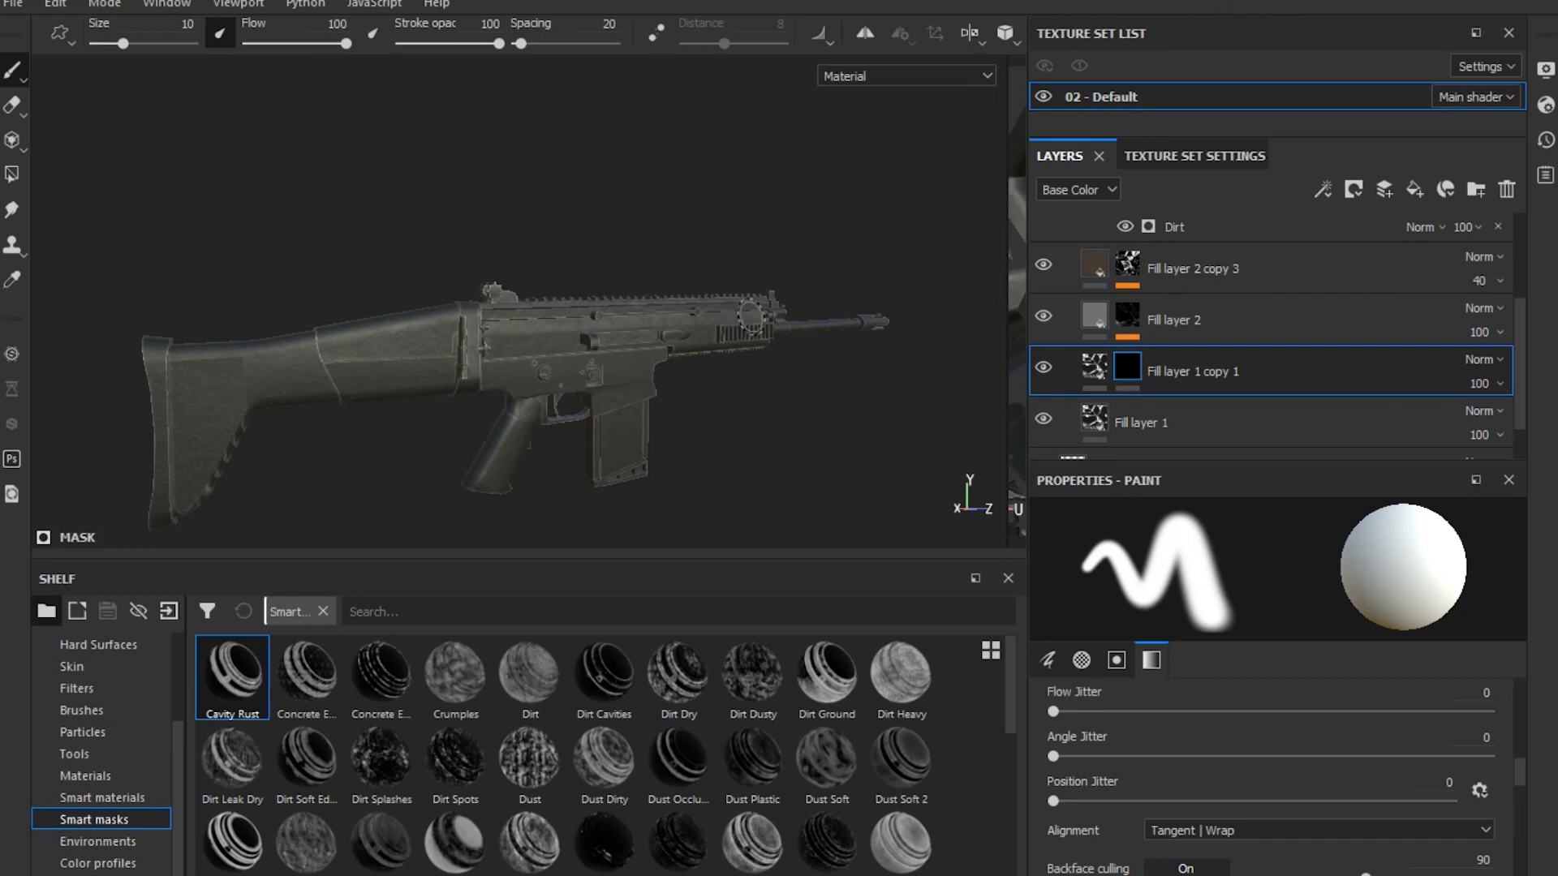
click(13, 173)
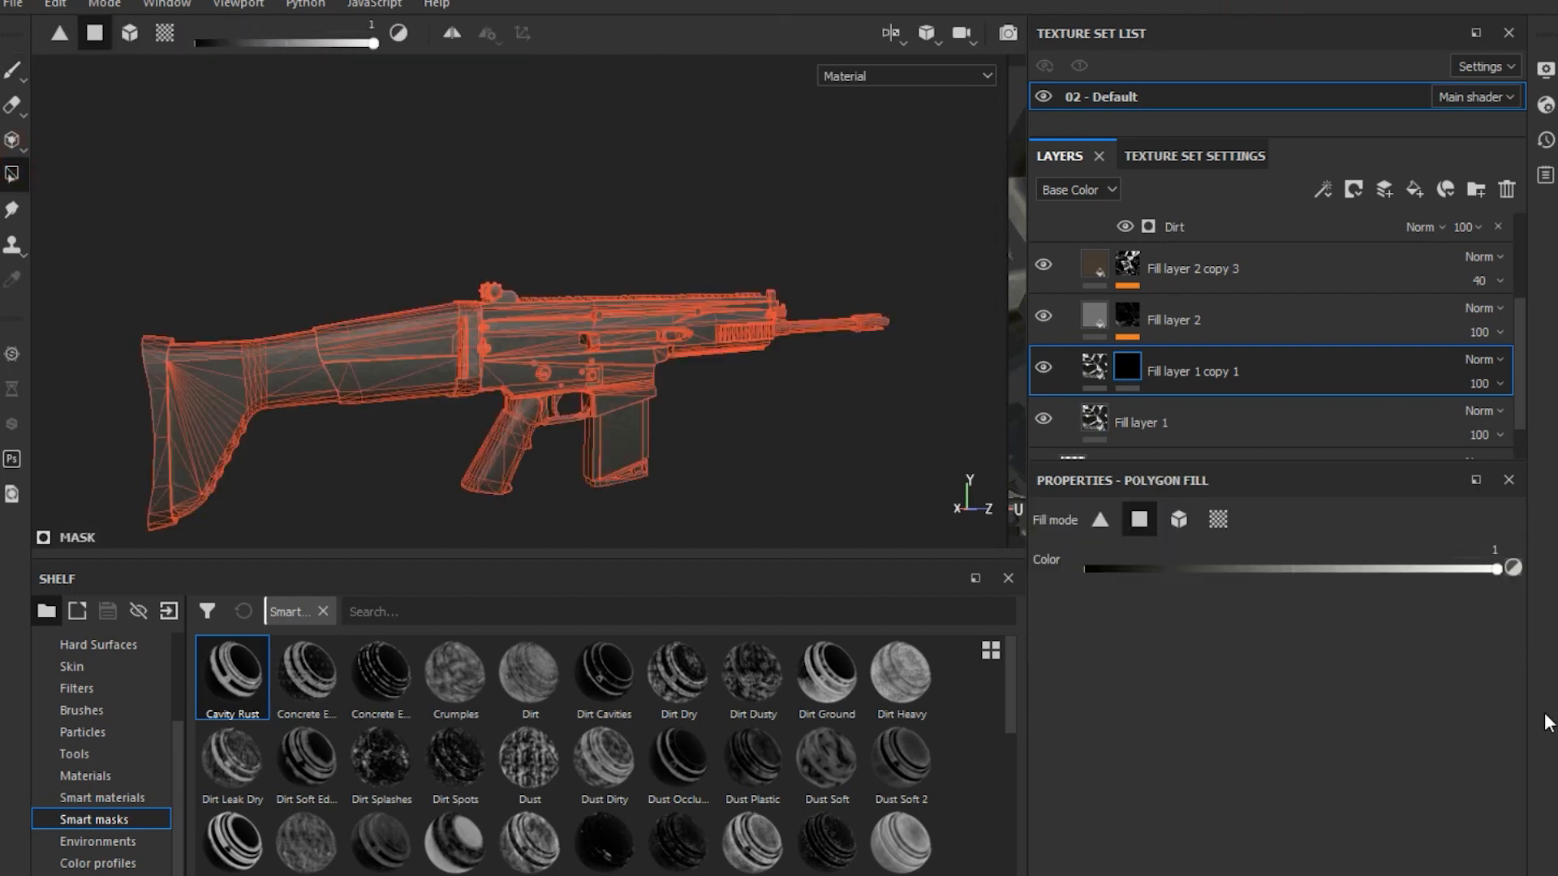
click(1180, 520)
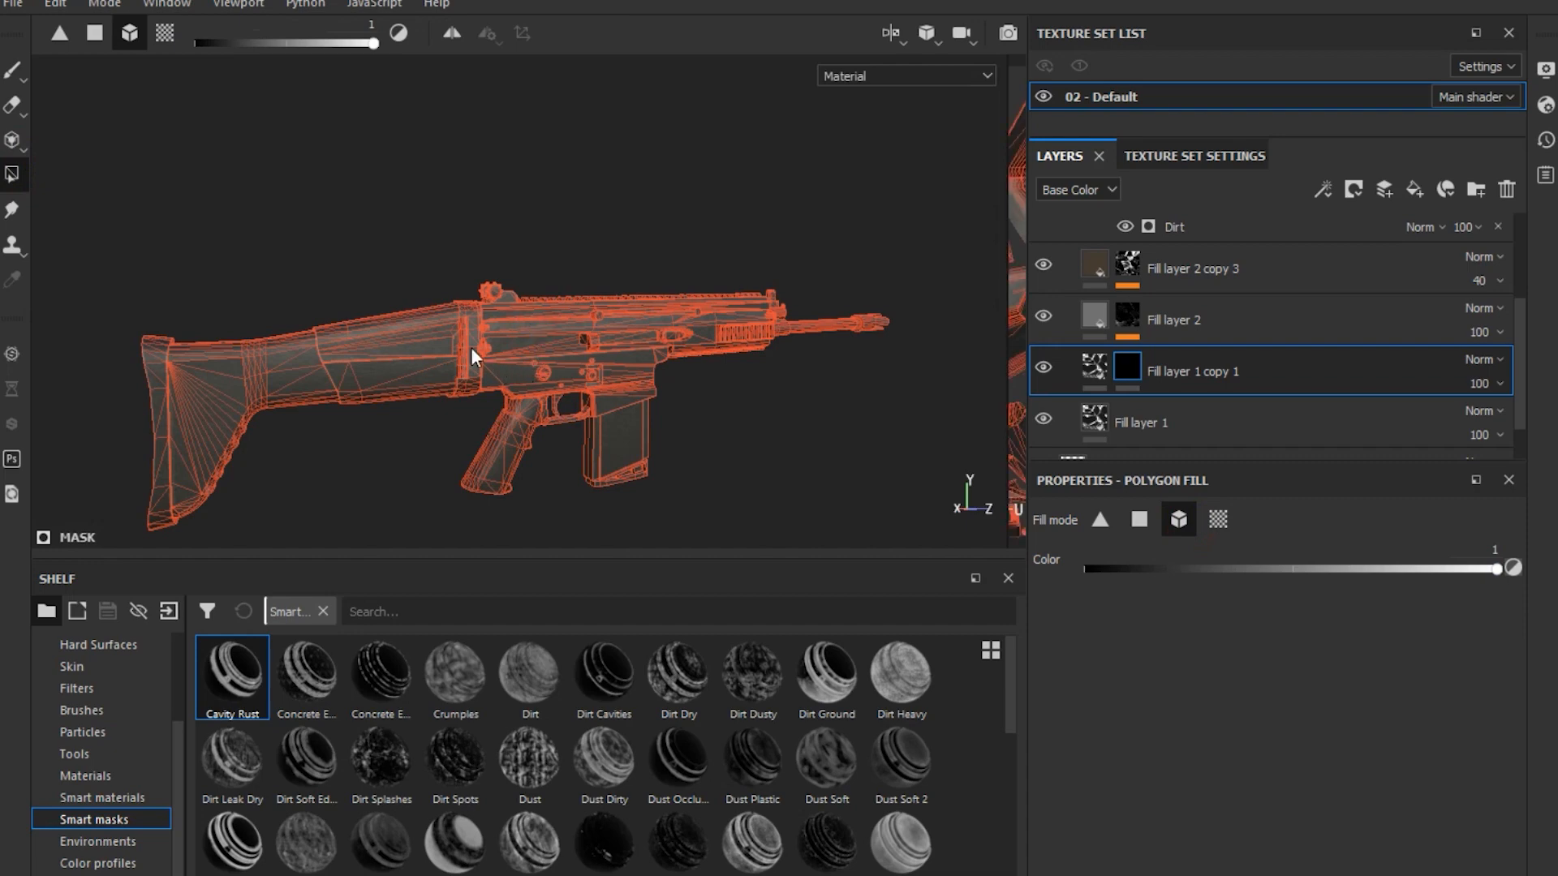
Set the Paint Color of Fill layer 1 copy 1 to a grey-brown with RGB 0.305, 0.278, 0.245
click(1092, 369)
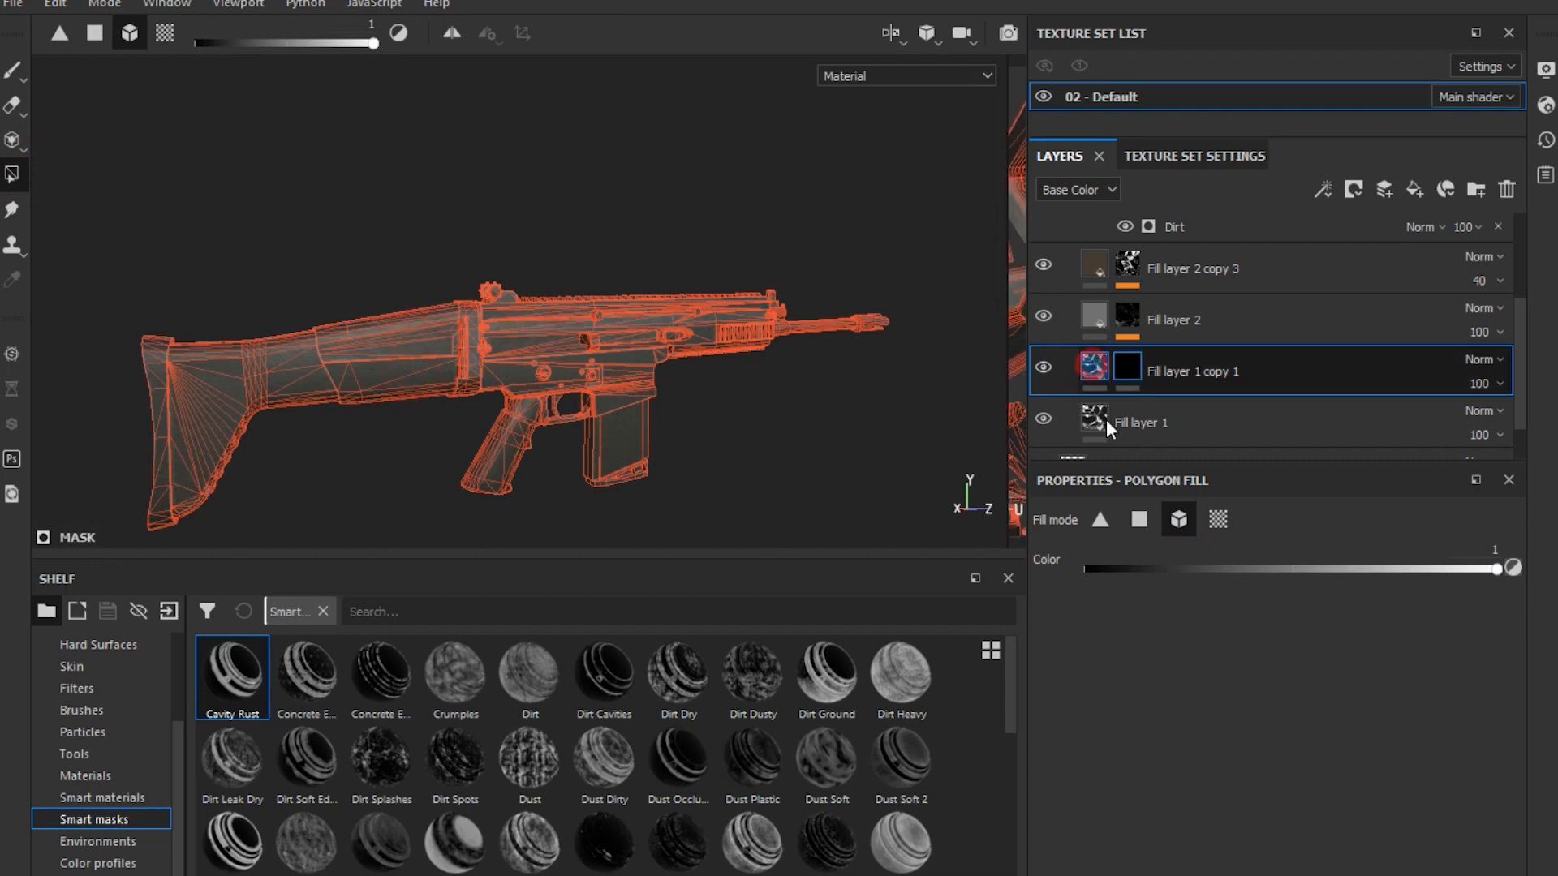
click(1220, 815)
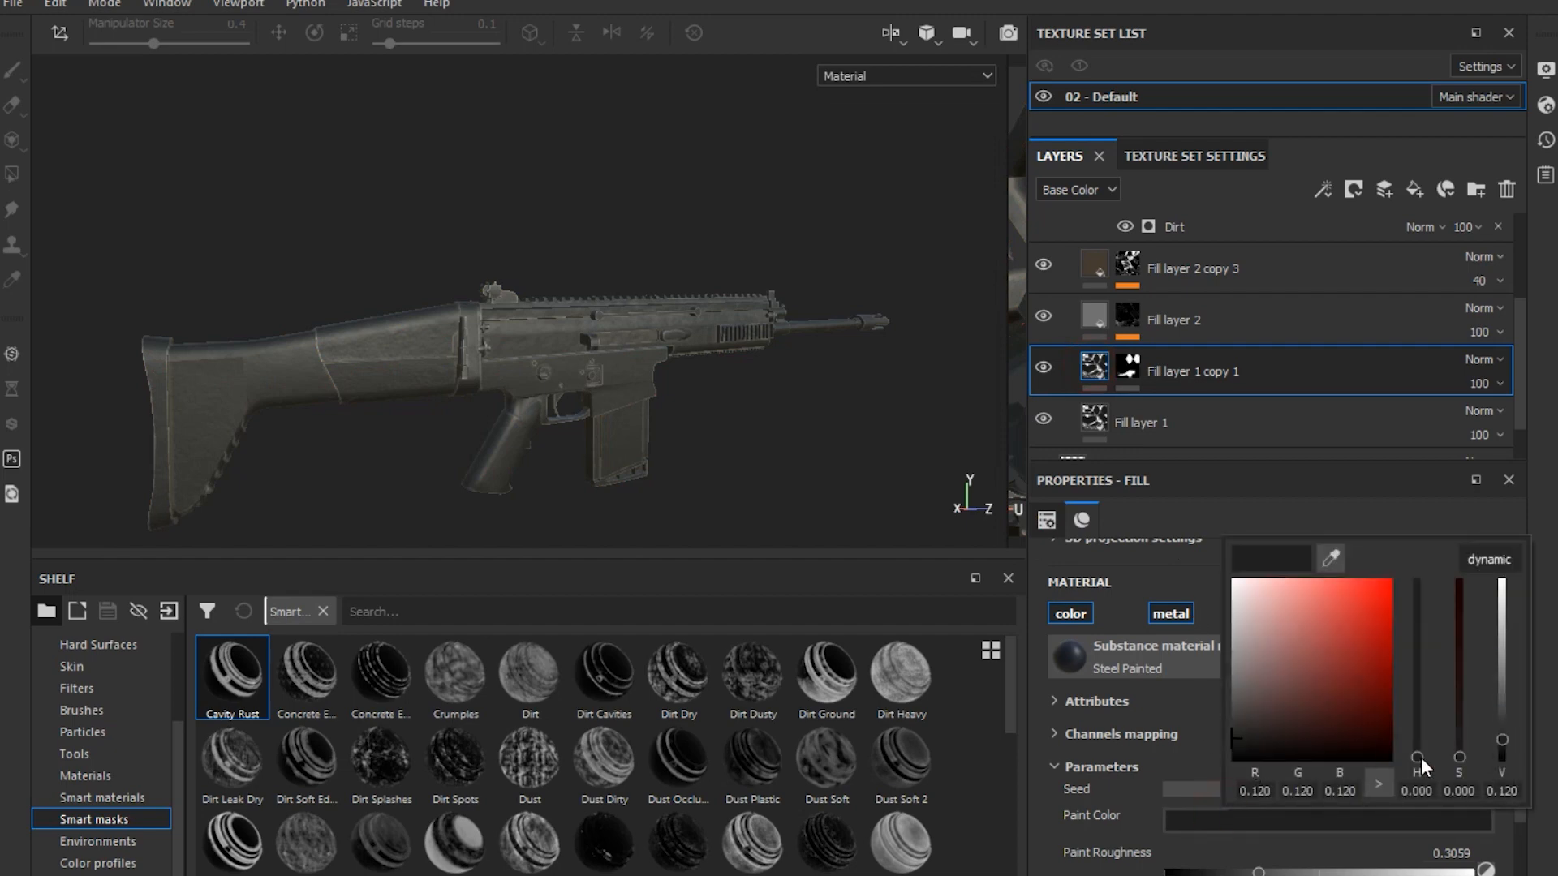
drag(1417, 757, 1417, 745)
drag(1312, 724, 1263, 704)
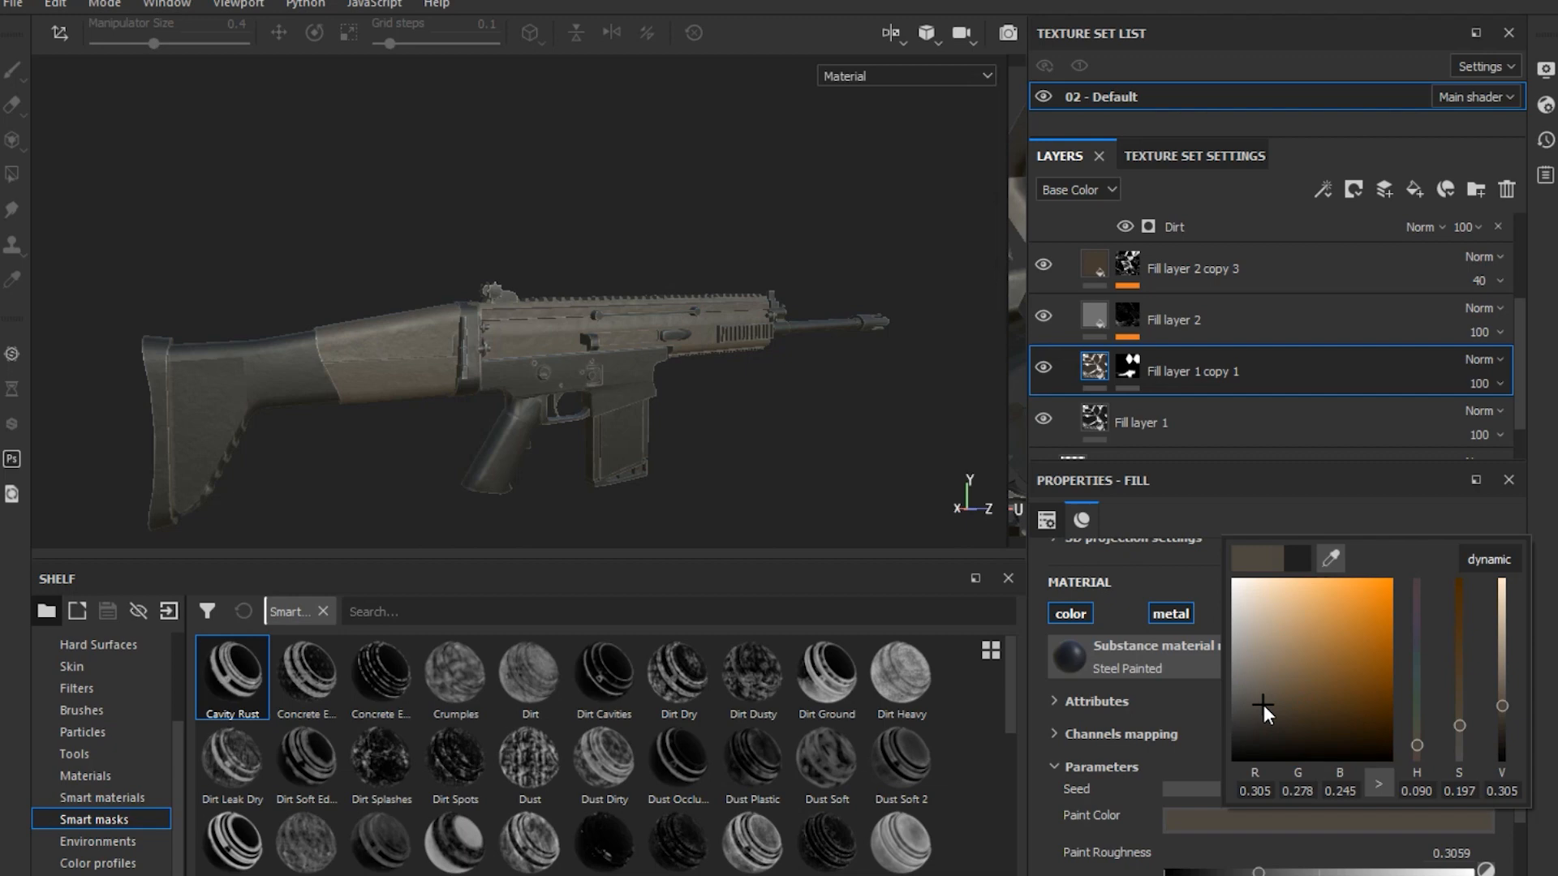
click(735, 471)
Disable the metal channel of Fill layer 1 copy 1 and inspect the painted receiver and stock up close
click(1170, 614)
alt+drag(737, 459, 695, 452)
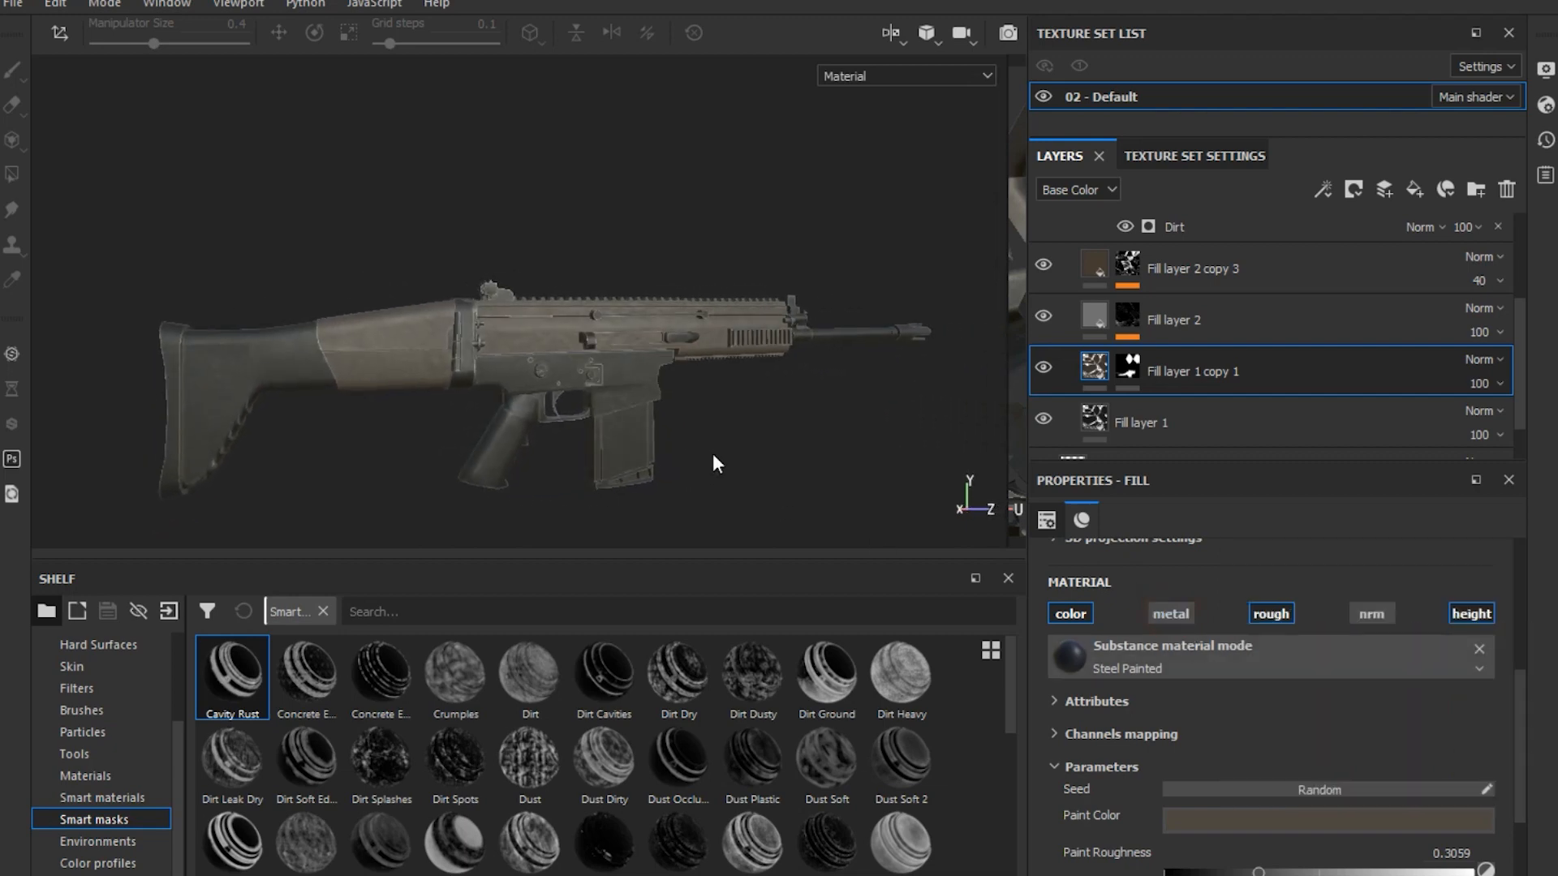
scroll(696, 452, up, 5)
scroll(691, 451, down, 3)
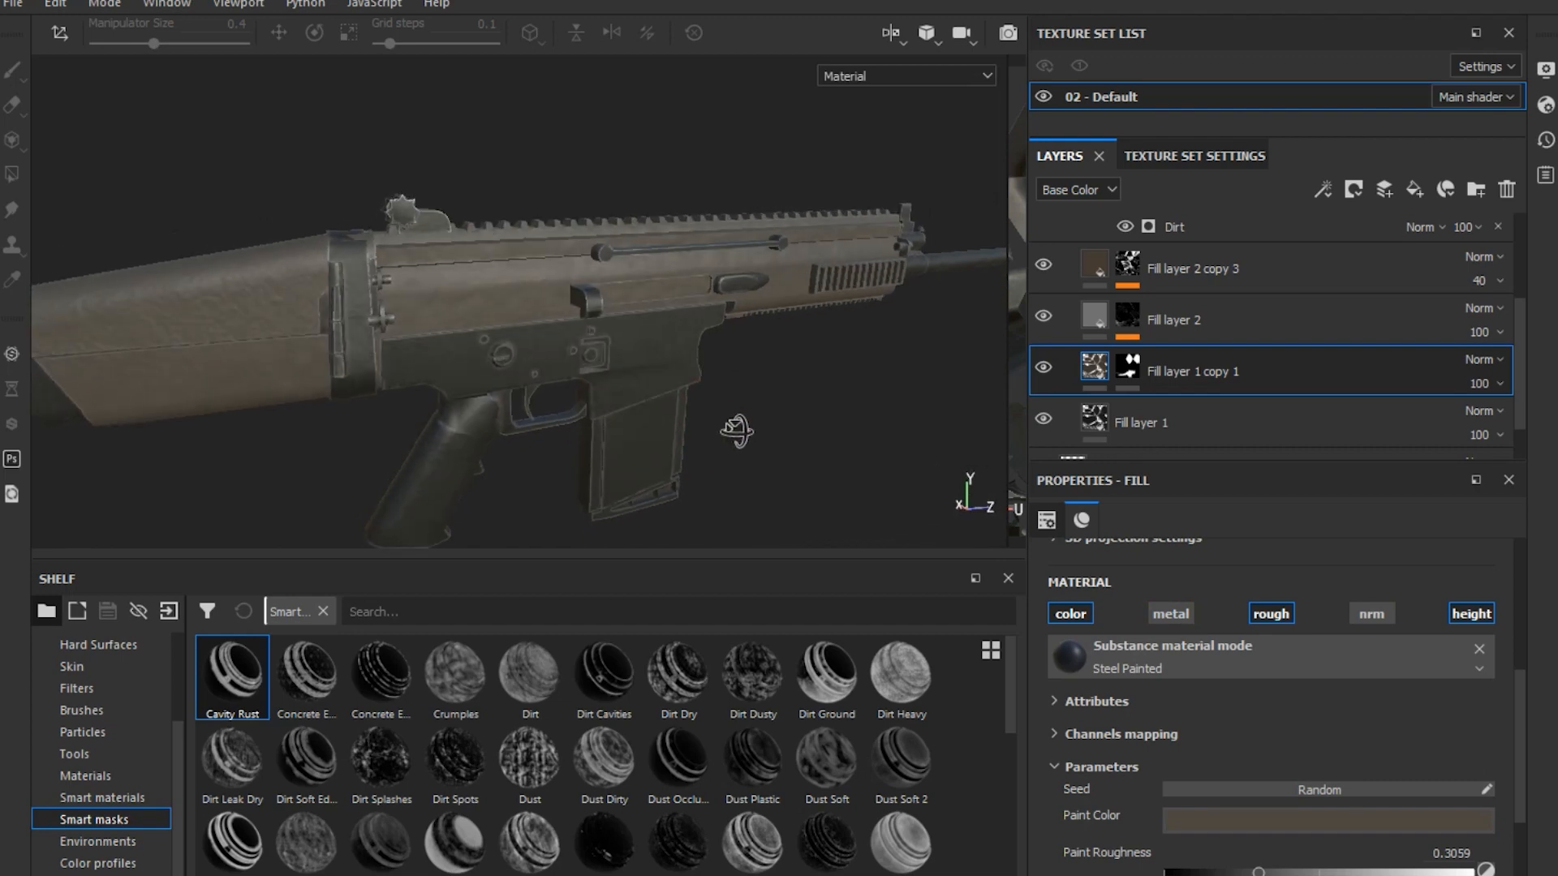
alt+drag(738, 431, 609, 371)
Change the Paint Color of Fill layer 1 copy 1 to a warmer brown with RGB 0.341, 0.282, 0.223
click(1206, 813)
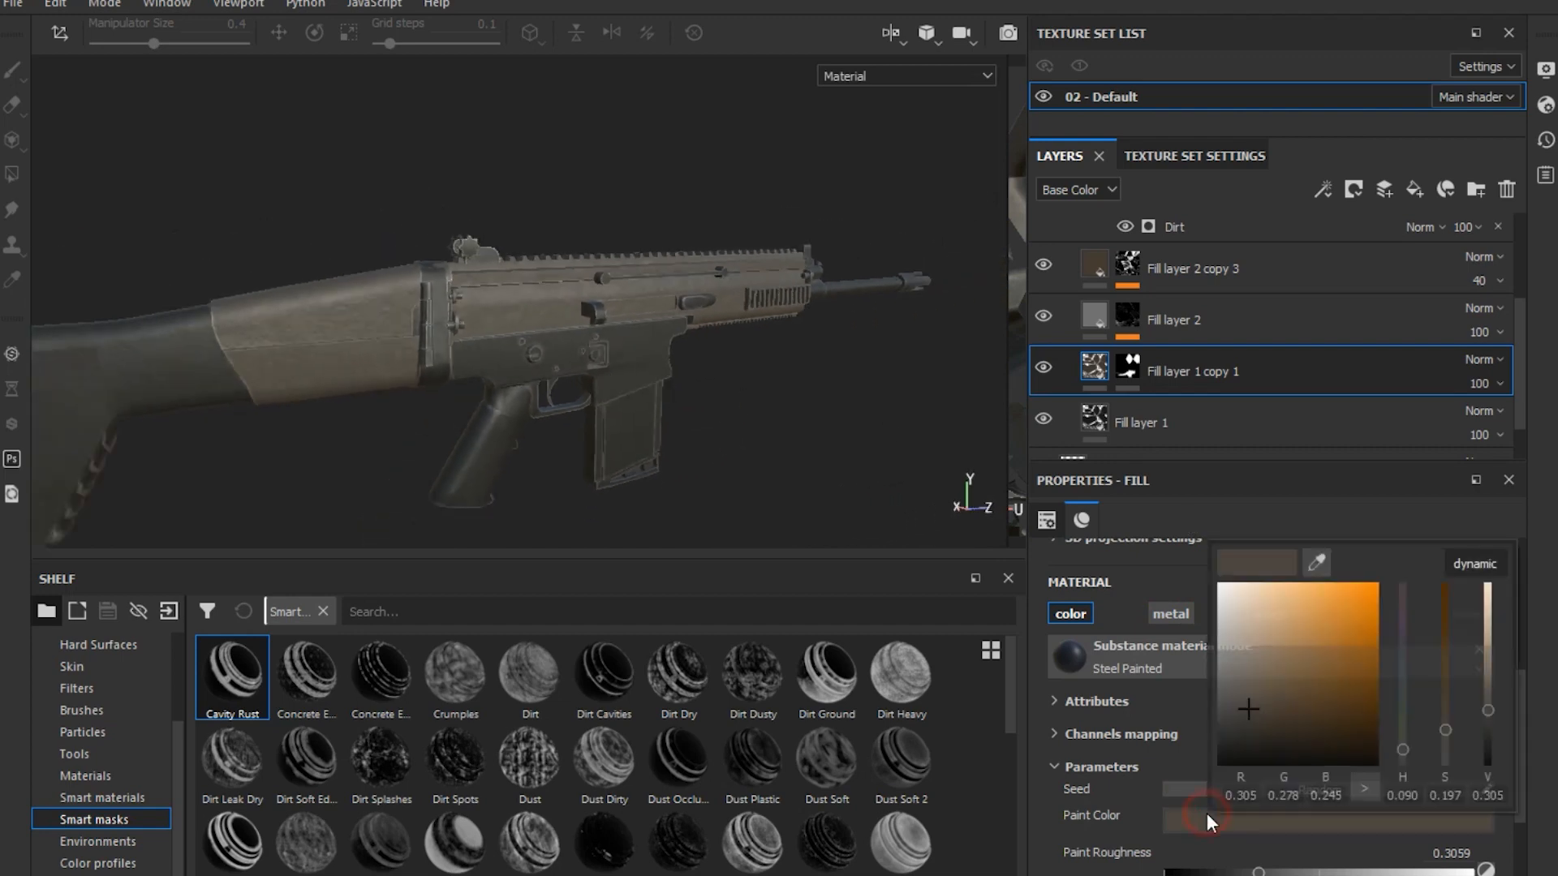
click(1399, 745)
drag(1399, 744, 1398, 749)
click(1273, 703)
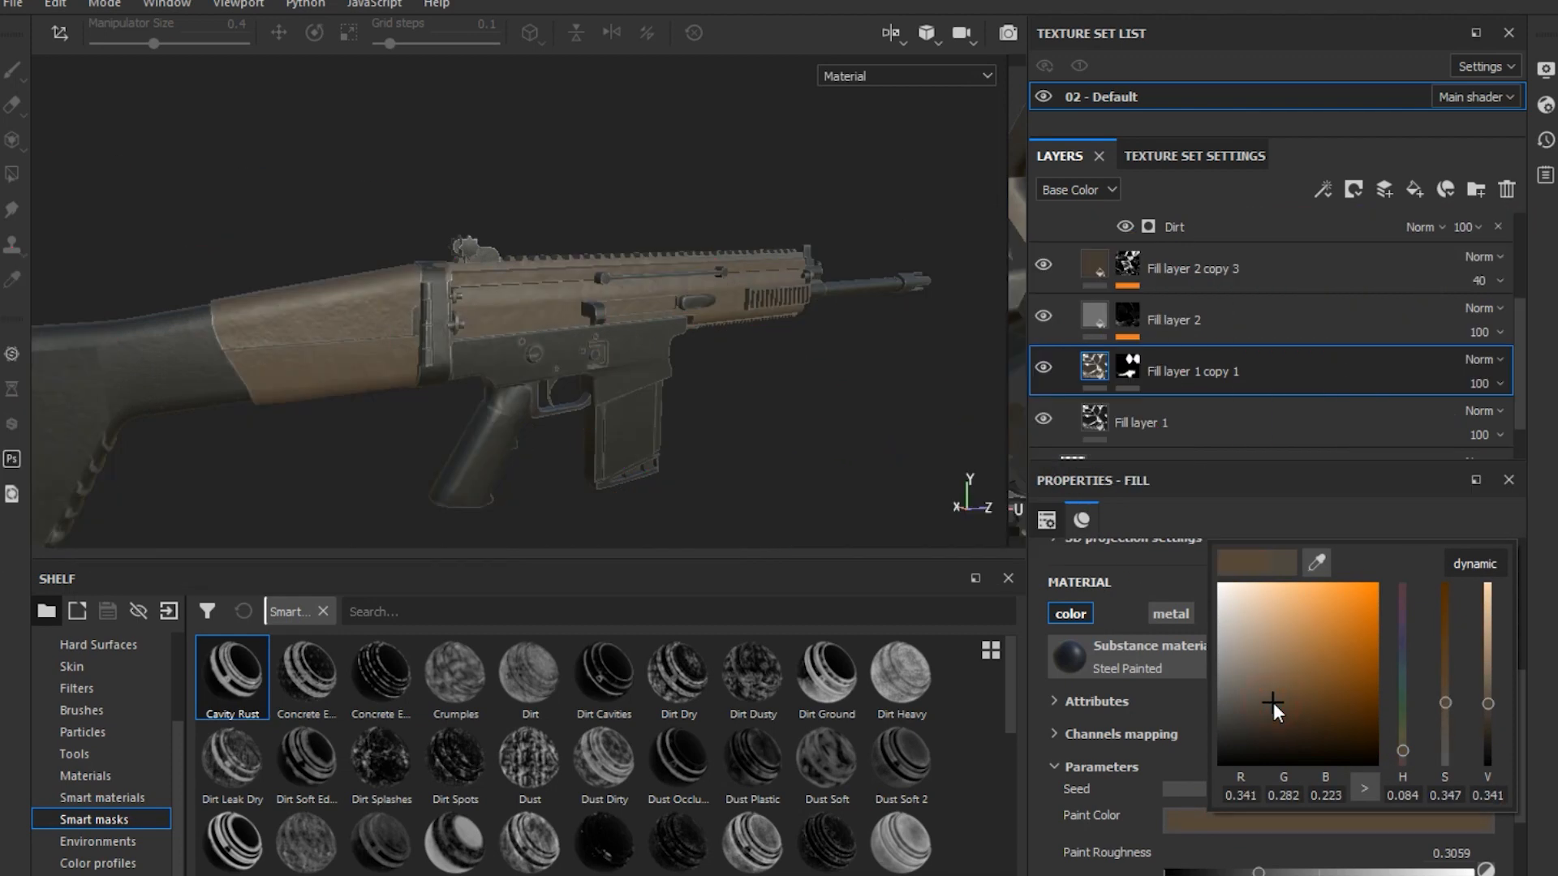
alt+drag(866, 416, 816, 423)
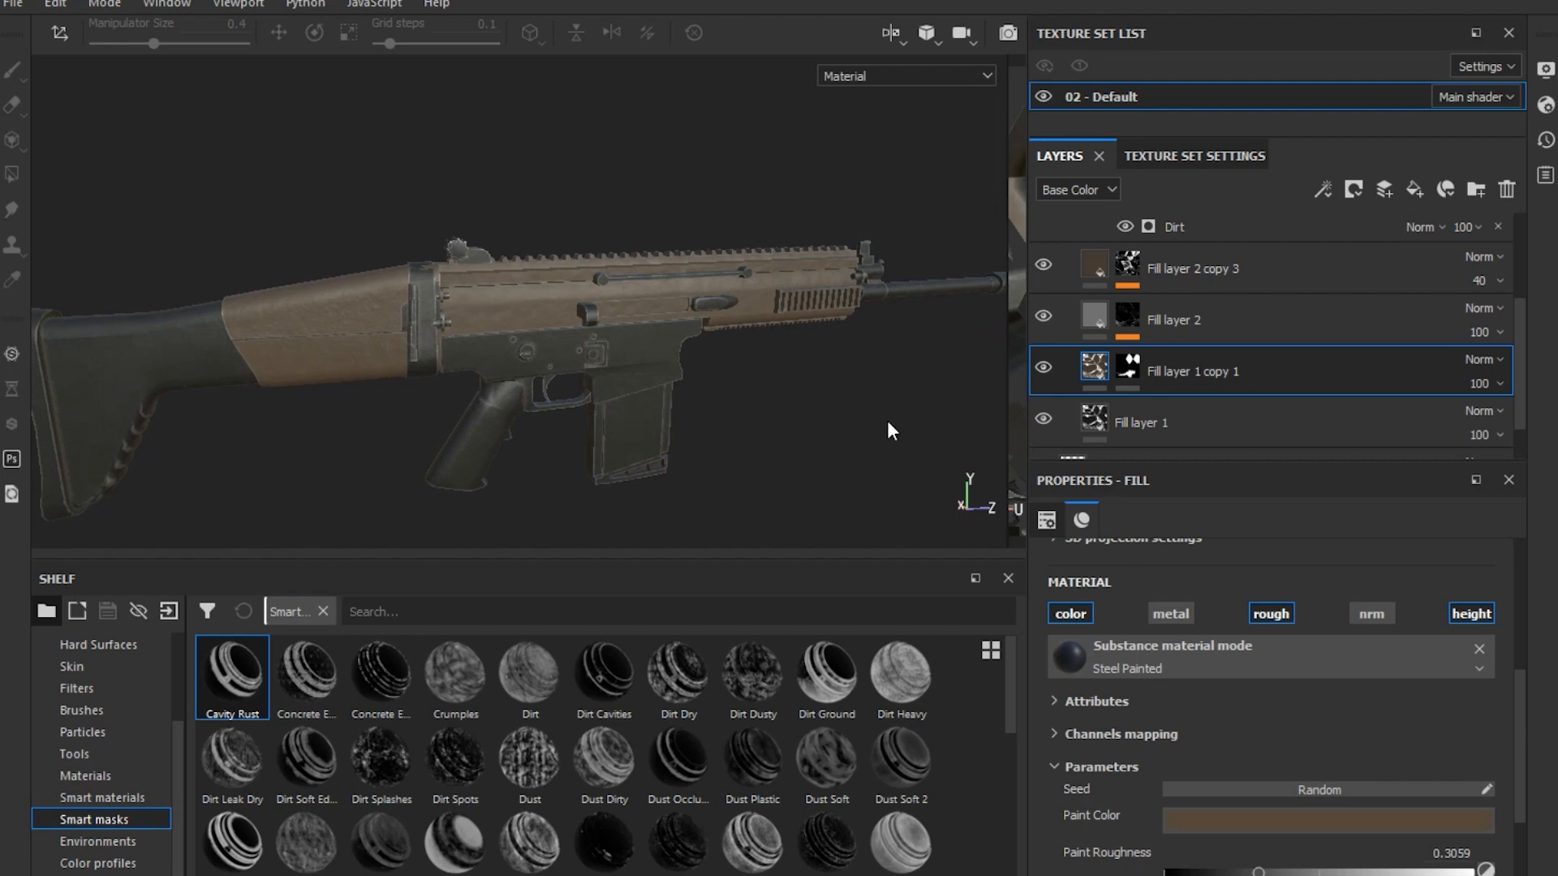
Try the brown paint on the whole rifle by removing the mask of Fill layer 1 copy 1, and undo the change
right_click(1123, 370)
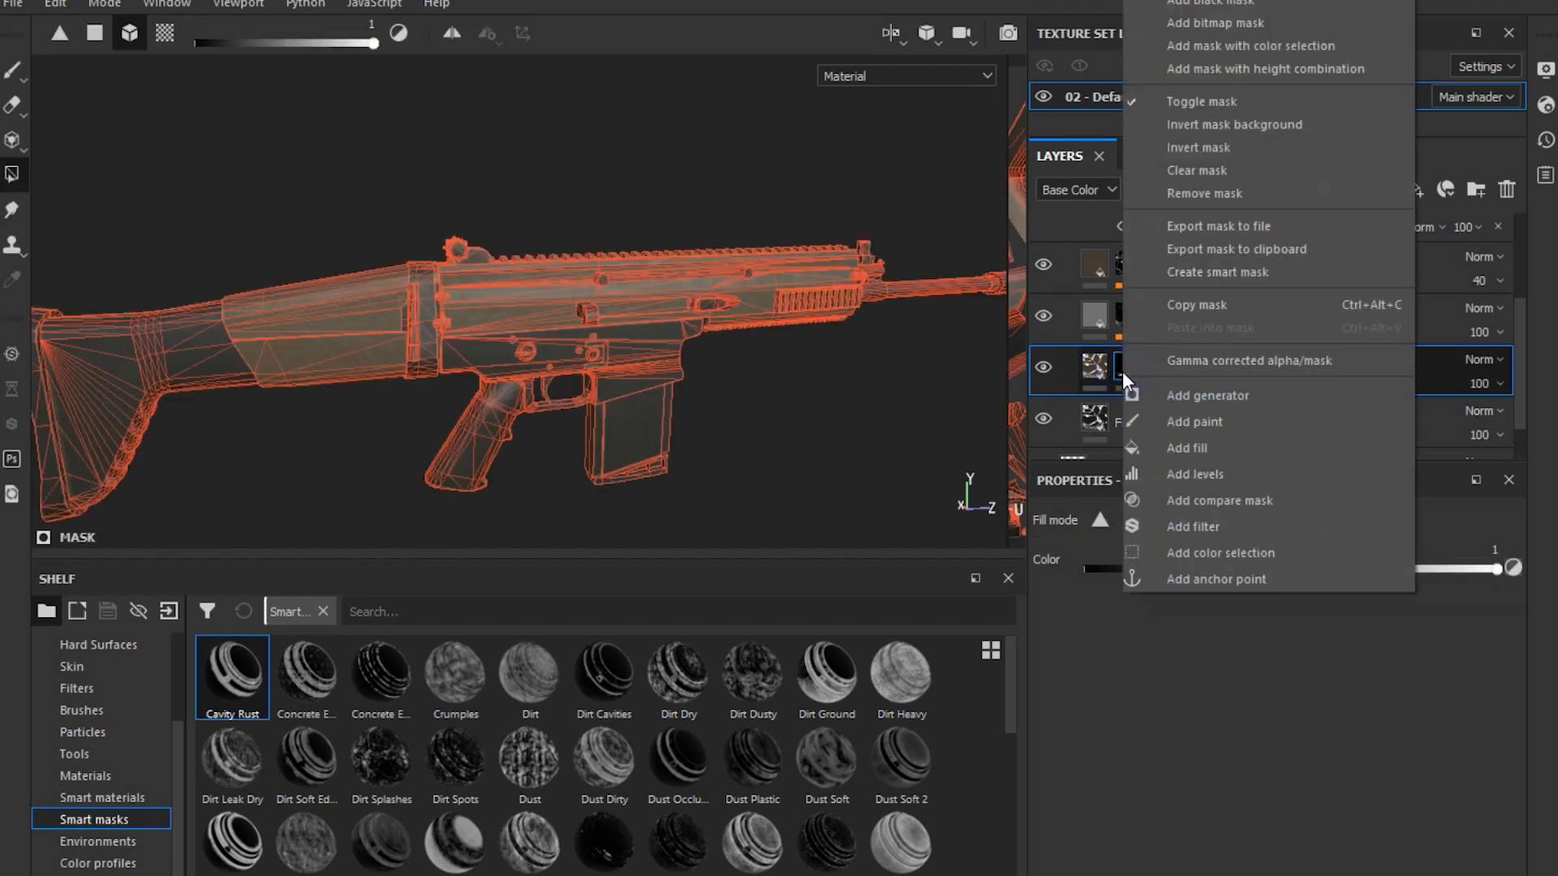
click(21, 78)
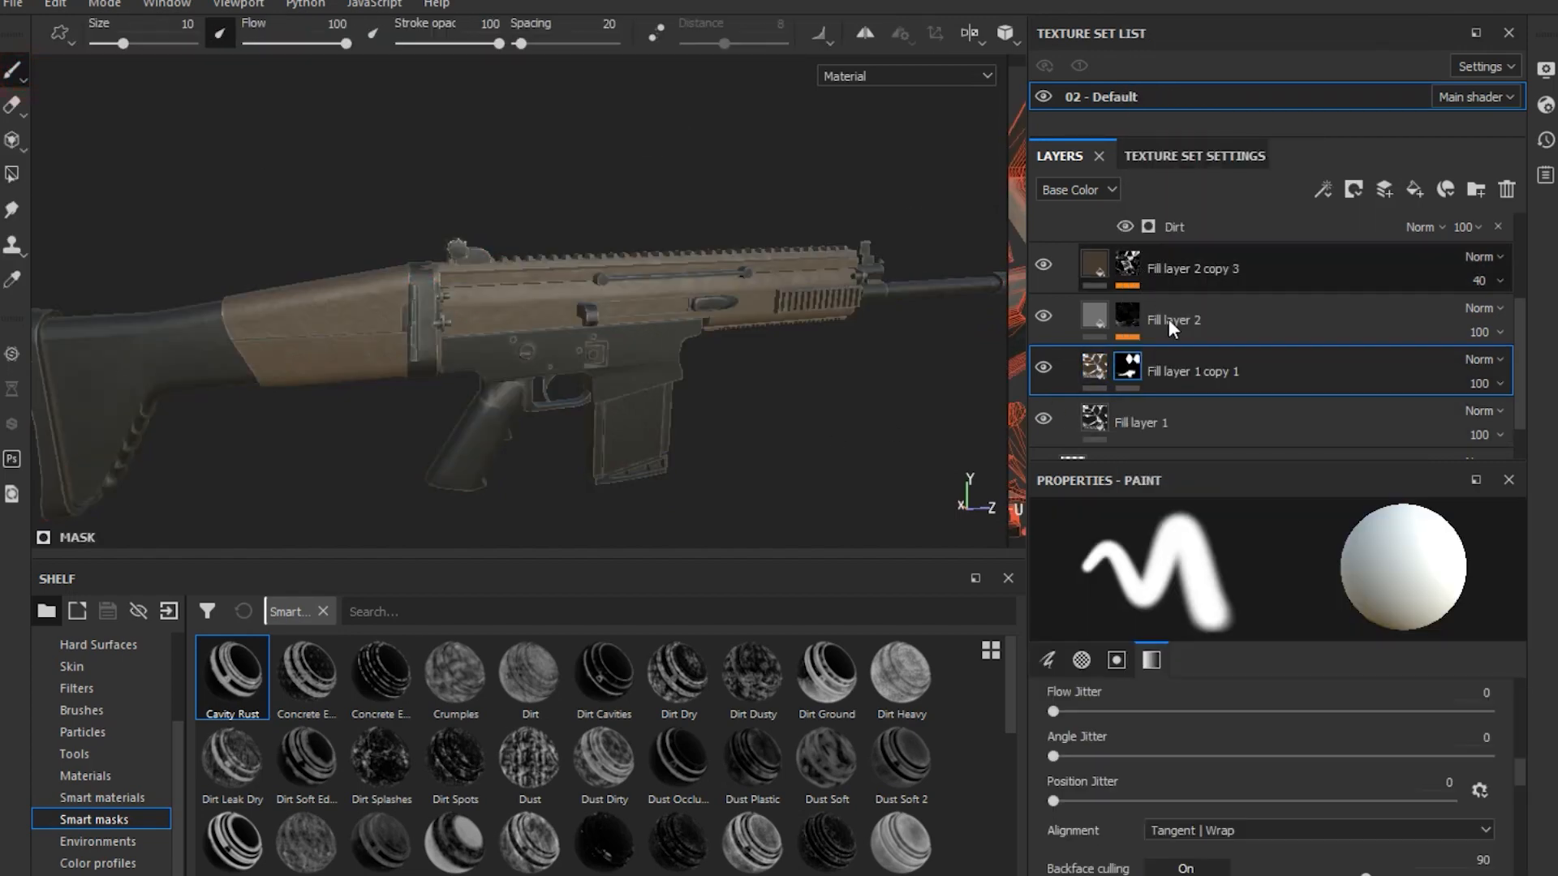
right_click(1141, 364)
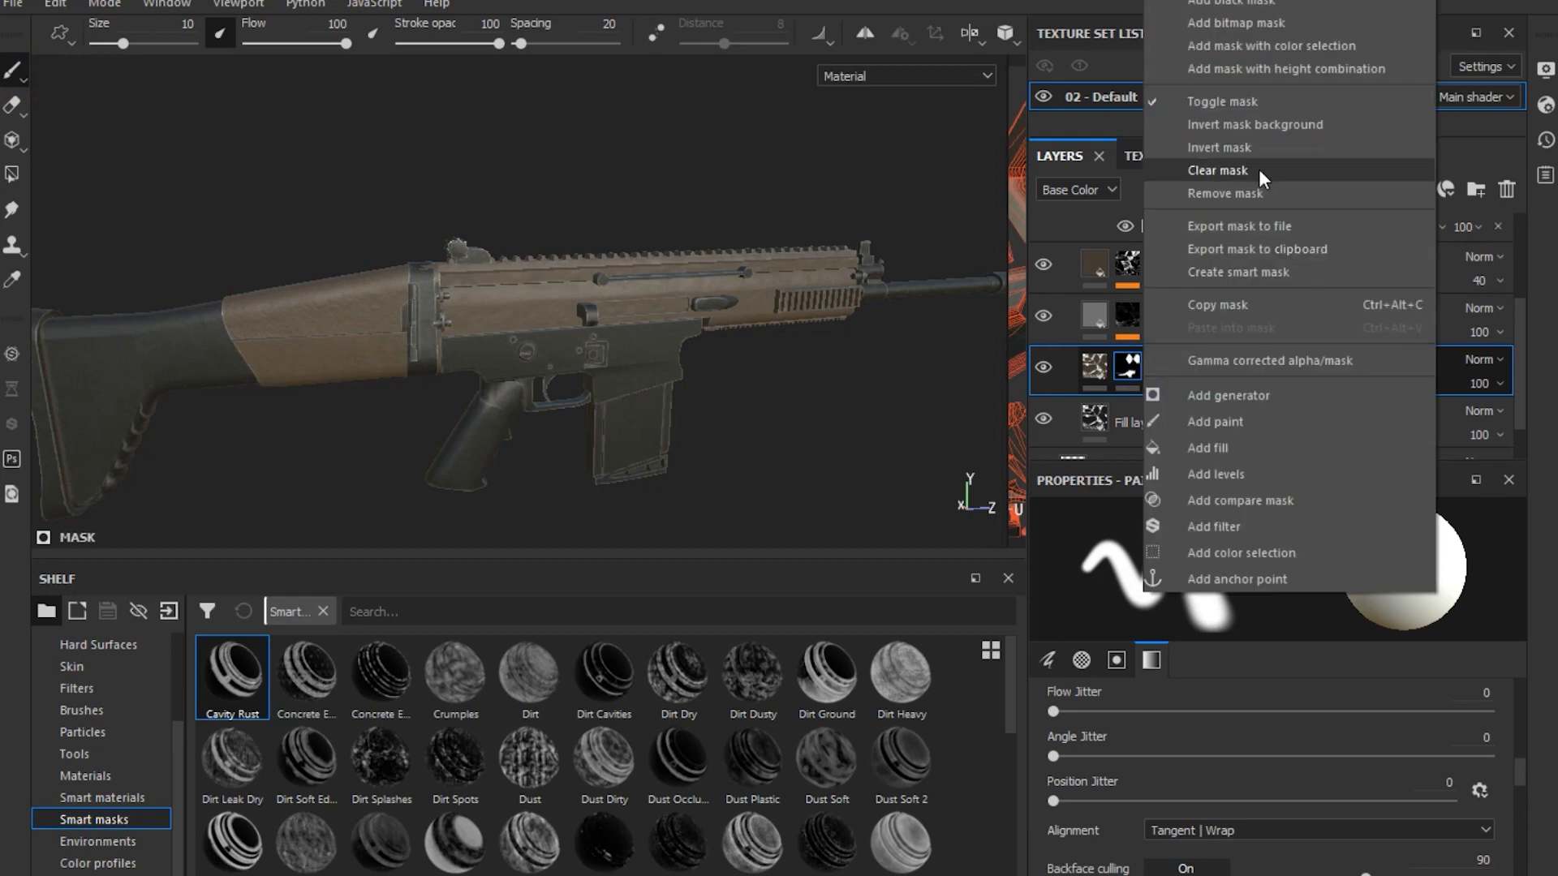
click(1256, 192)
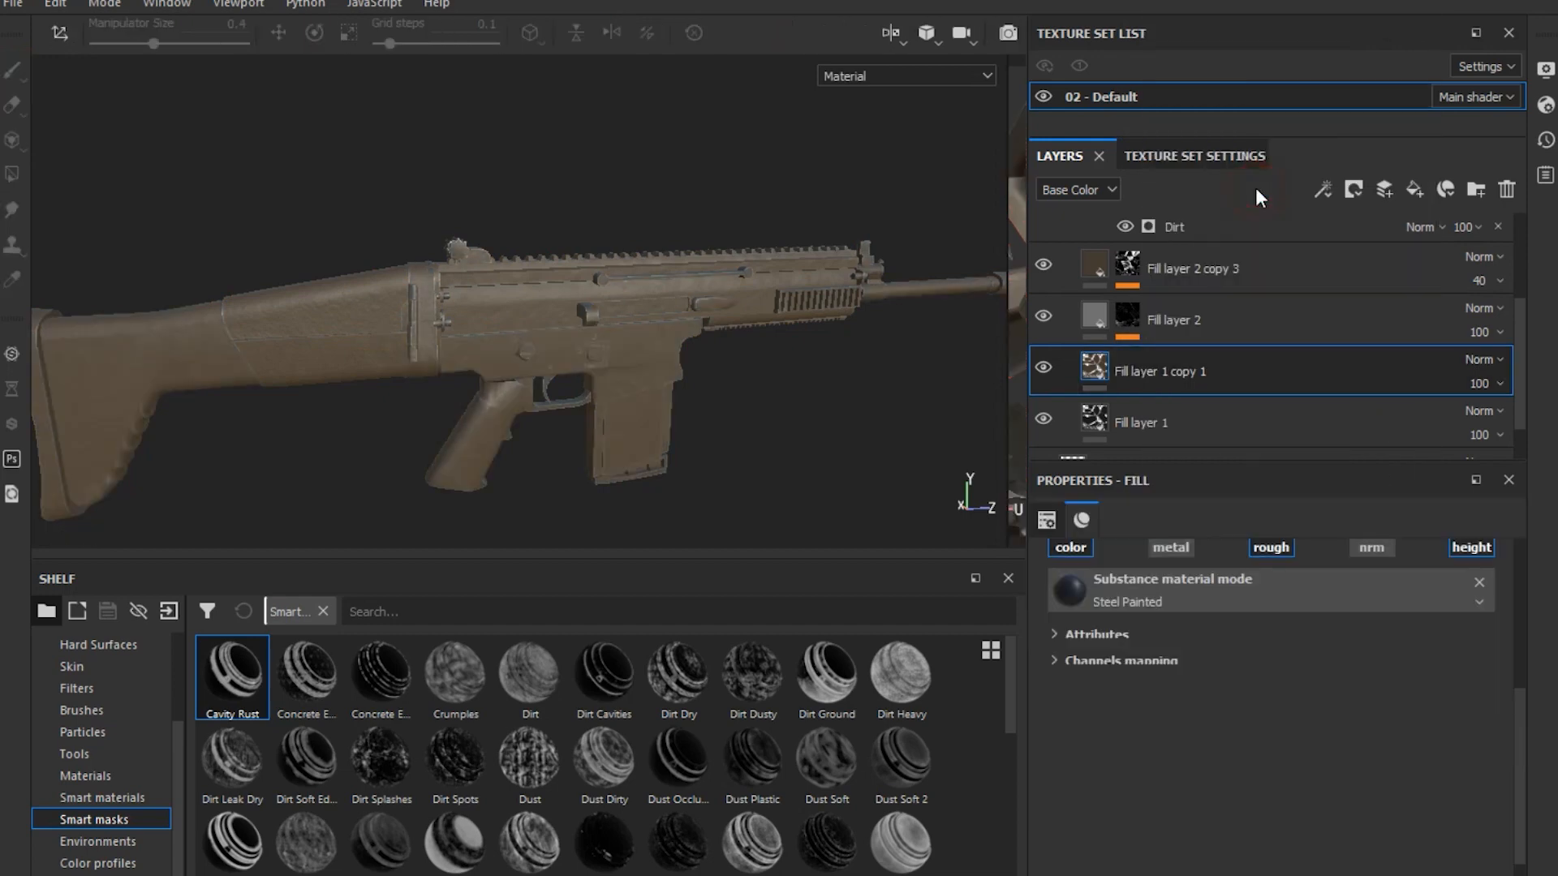
alt+drag(741, 421, 660, 403)
key(ctrl+z)
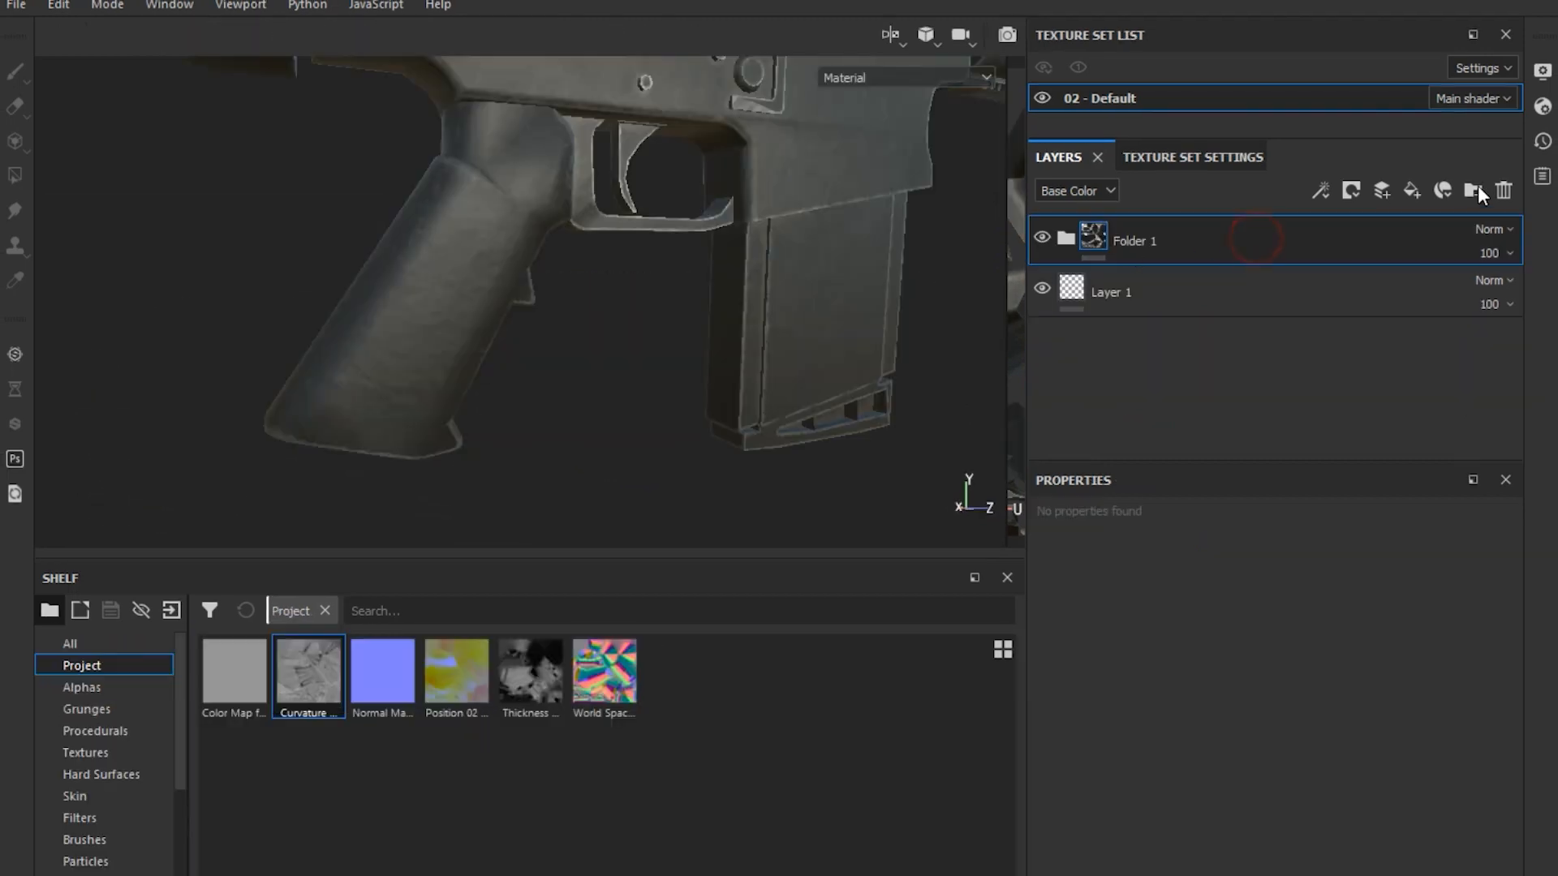
Add a new fill layer above Folder 1 and give it a black mask
click(1412, 188)
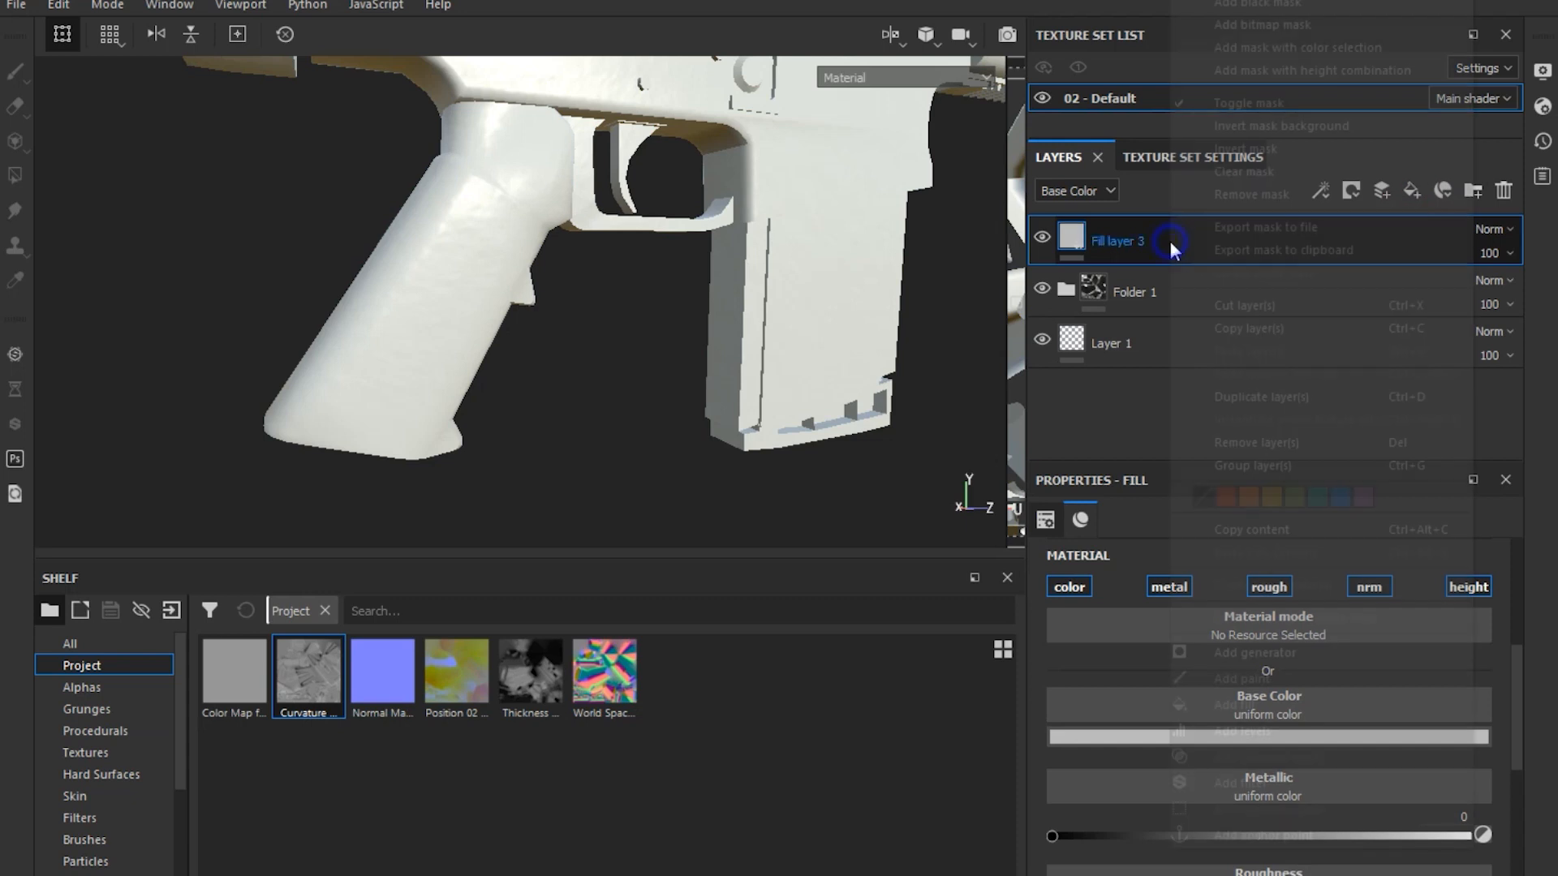
right_click(1170, 241)
click(1286, 5)
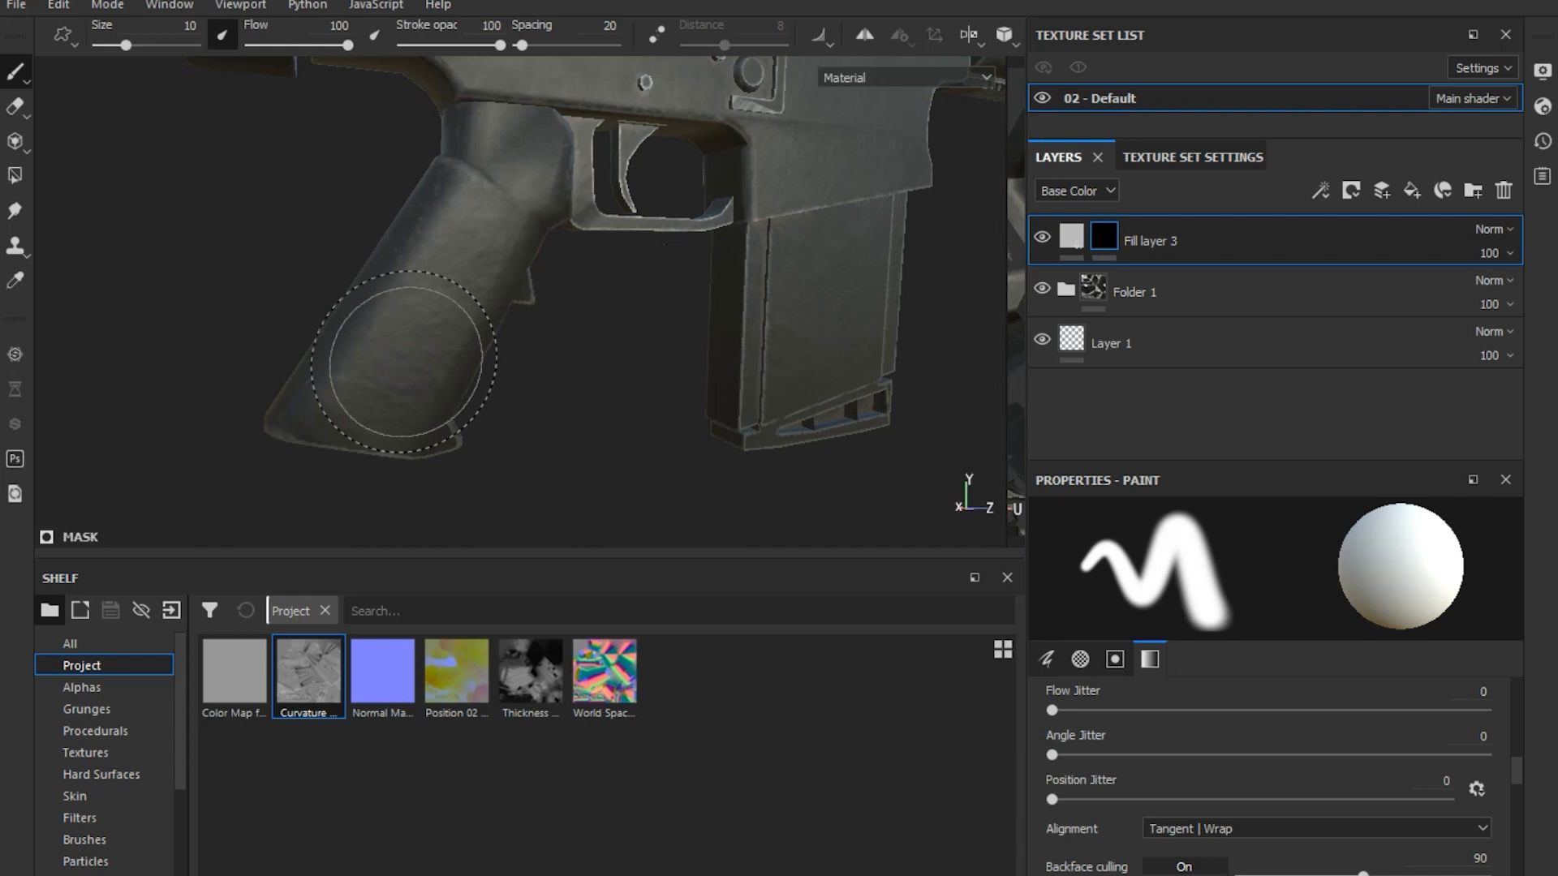
Reduce the mask brush size to 3.85 and enable symmetry for painting
ctrl+right_drag(403, 362, 408, 363)
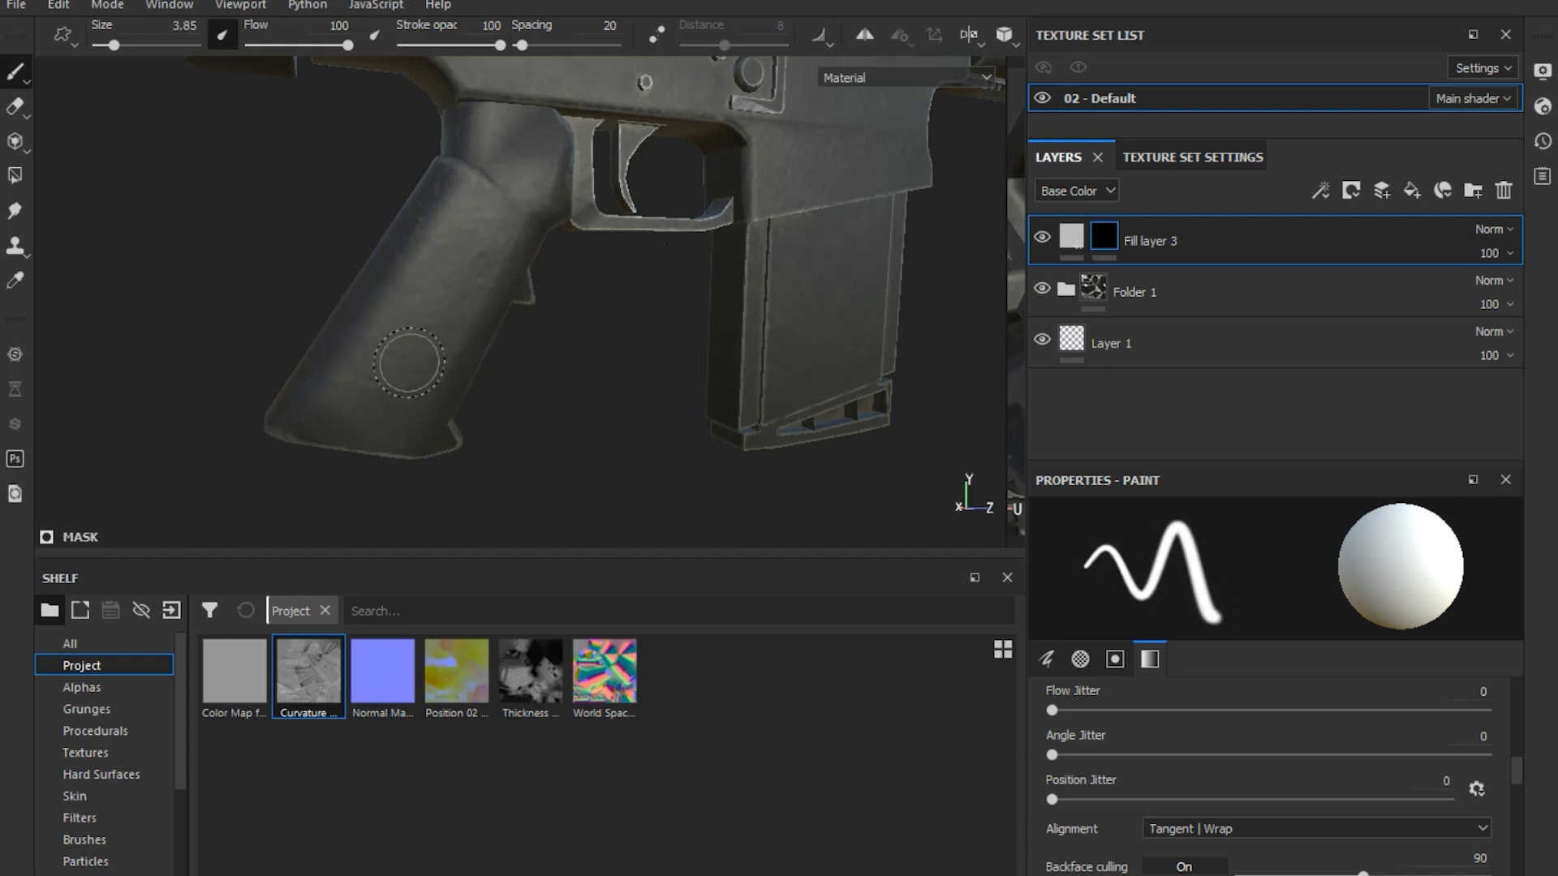
alt+drag(409, 363, 389, 356)
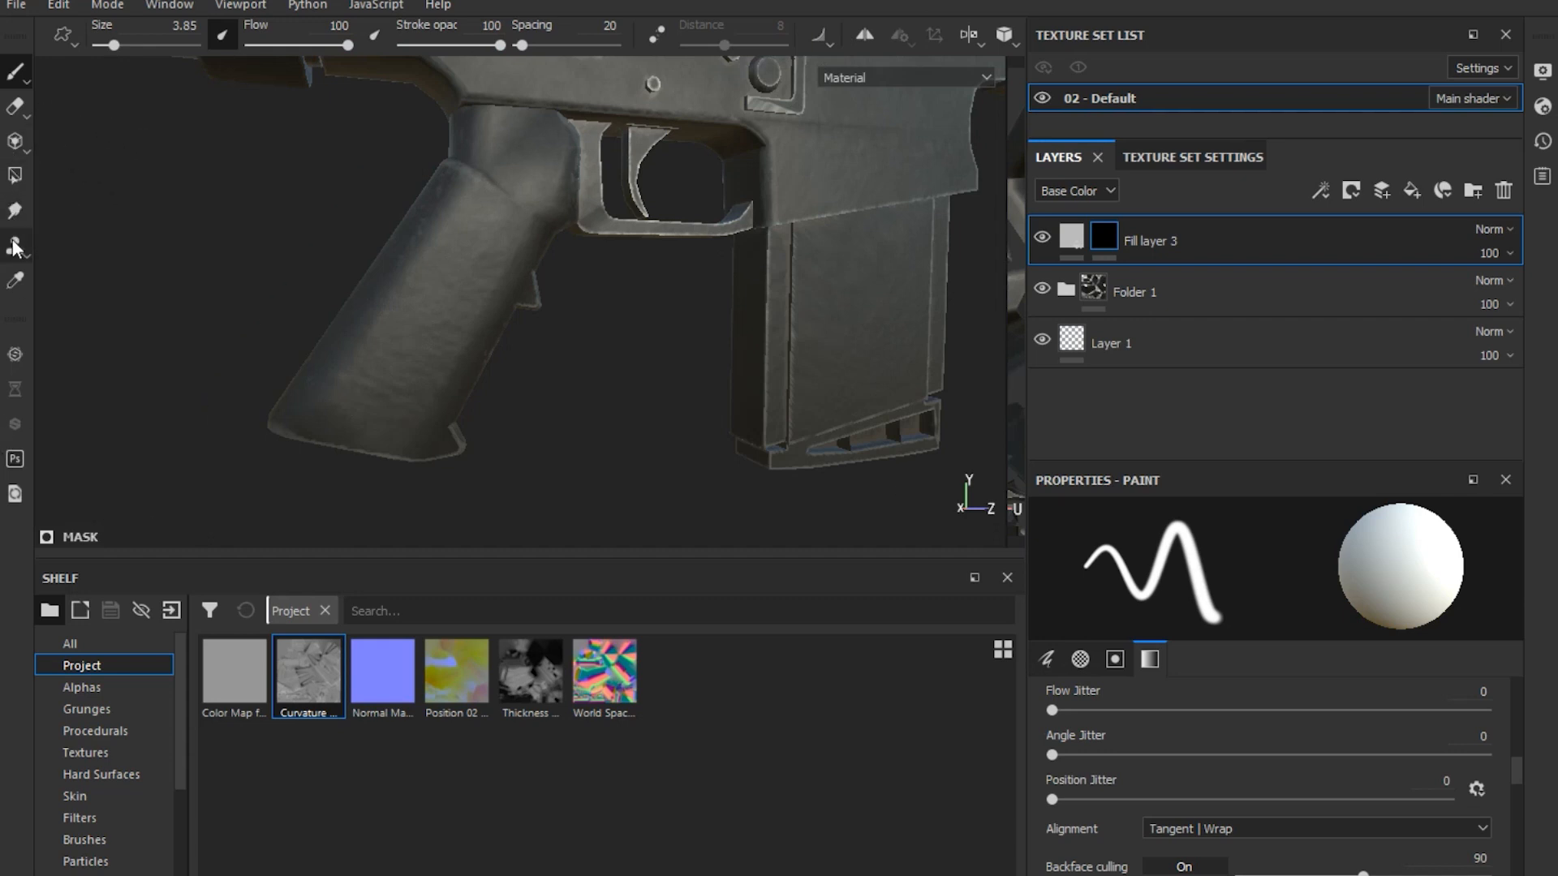
click(866, 34)
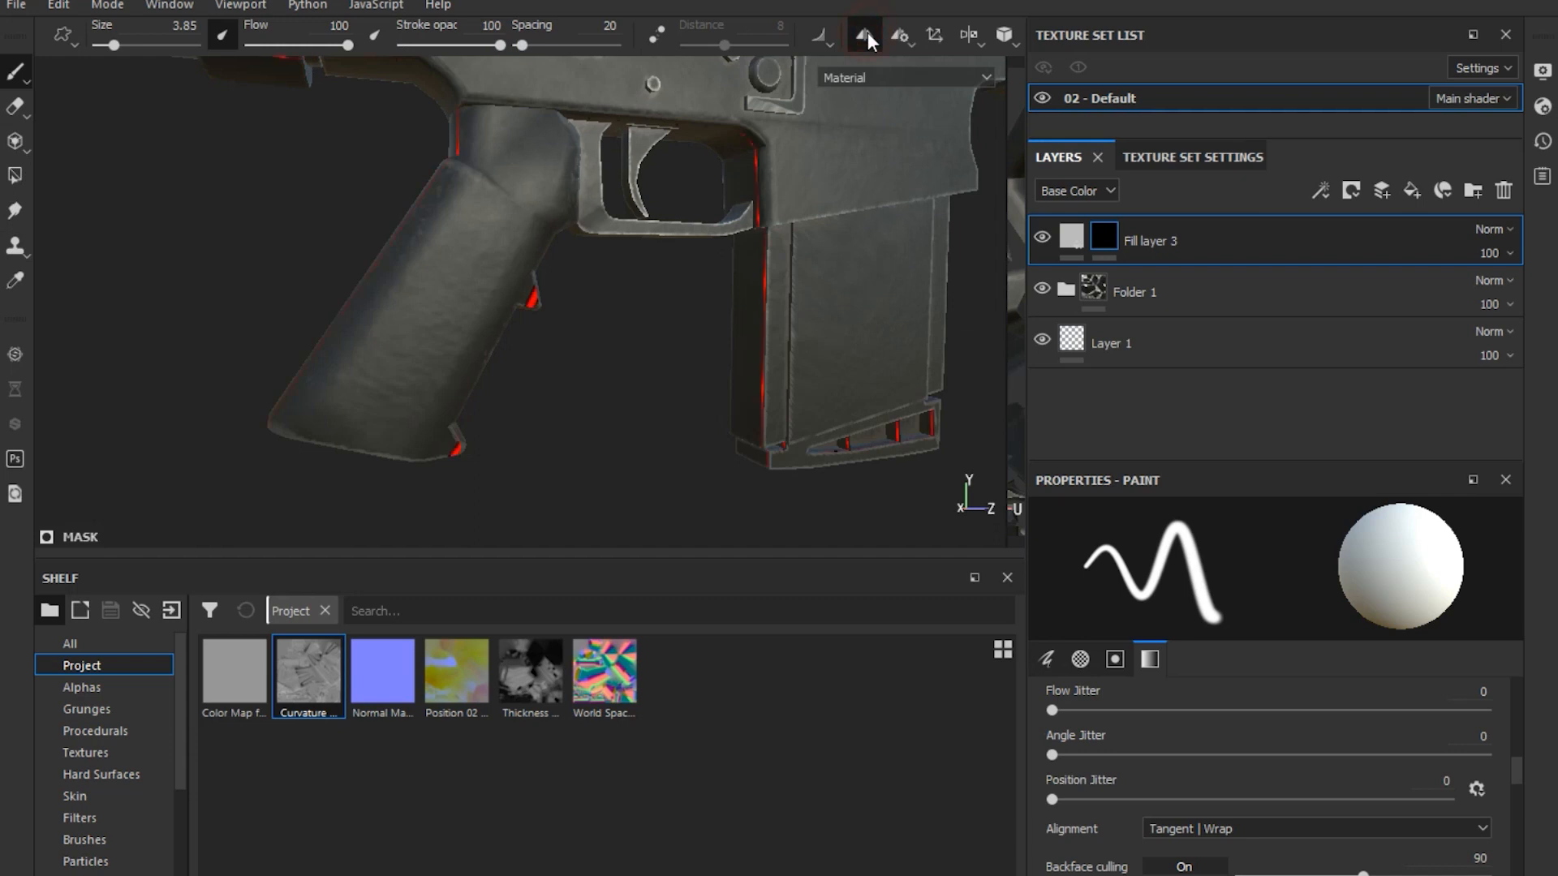
scroll(579, 318, down, 3)
alt+drag(581, 347, 791, 329)
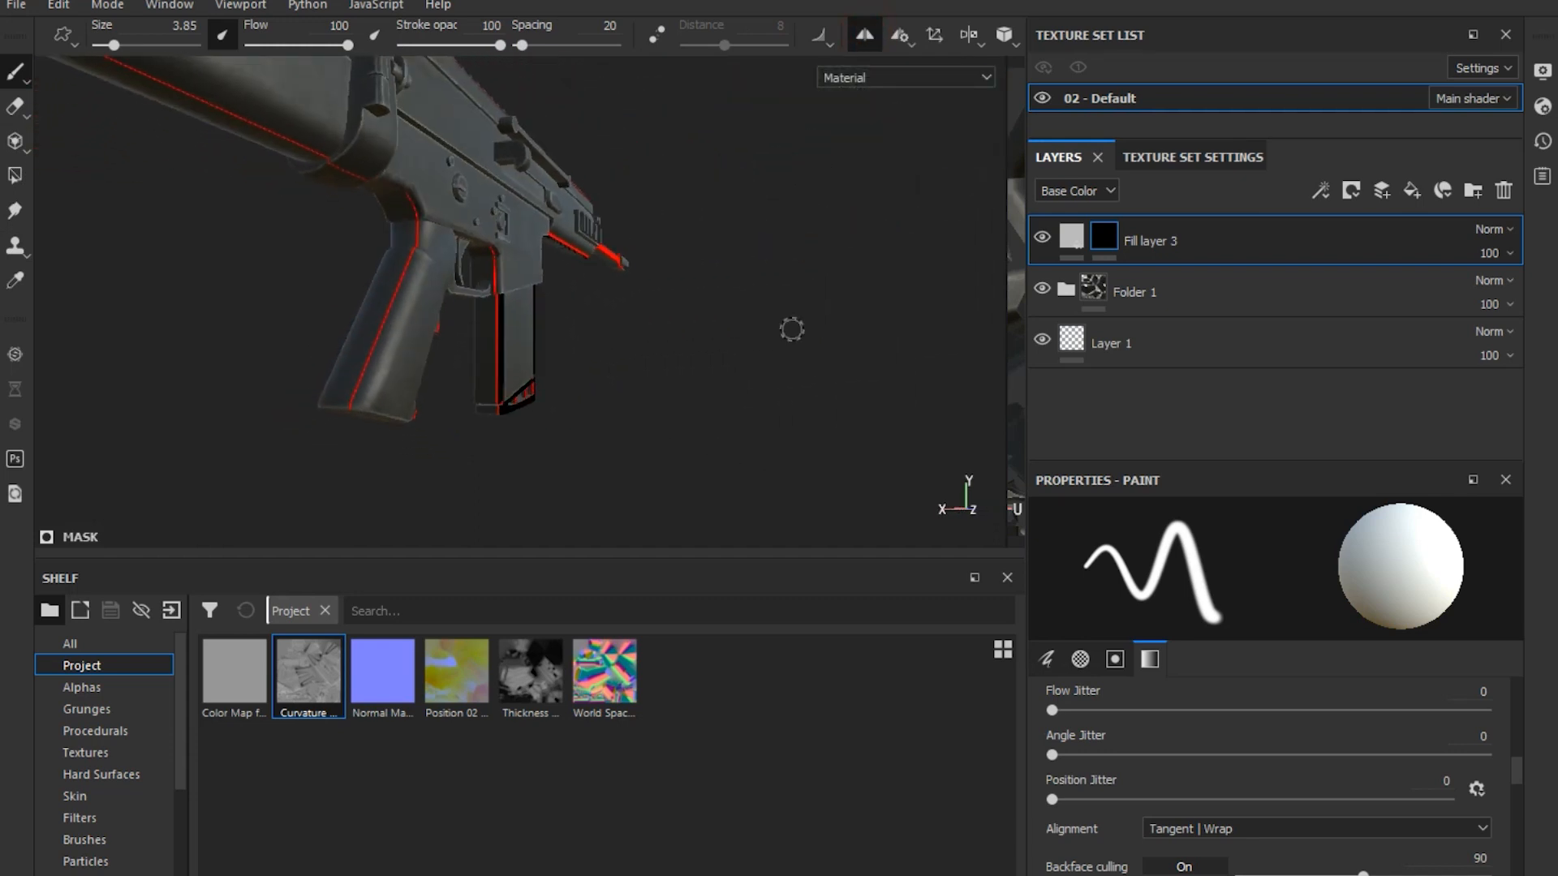
Display the symmetry plane of the Mirror X symmetry in the viewport
click(899, 39)
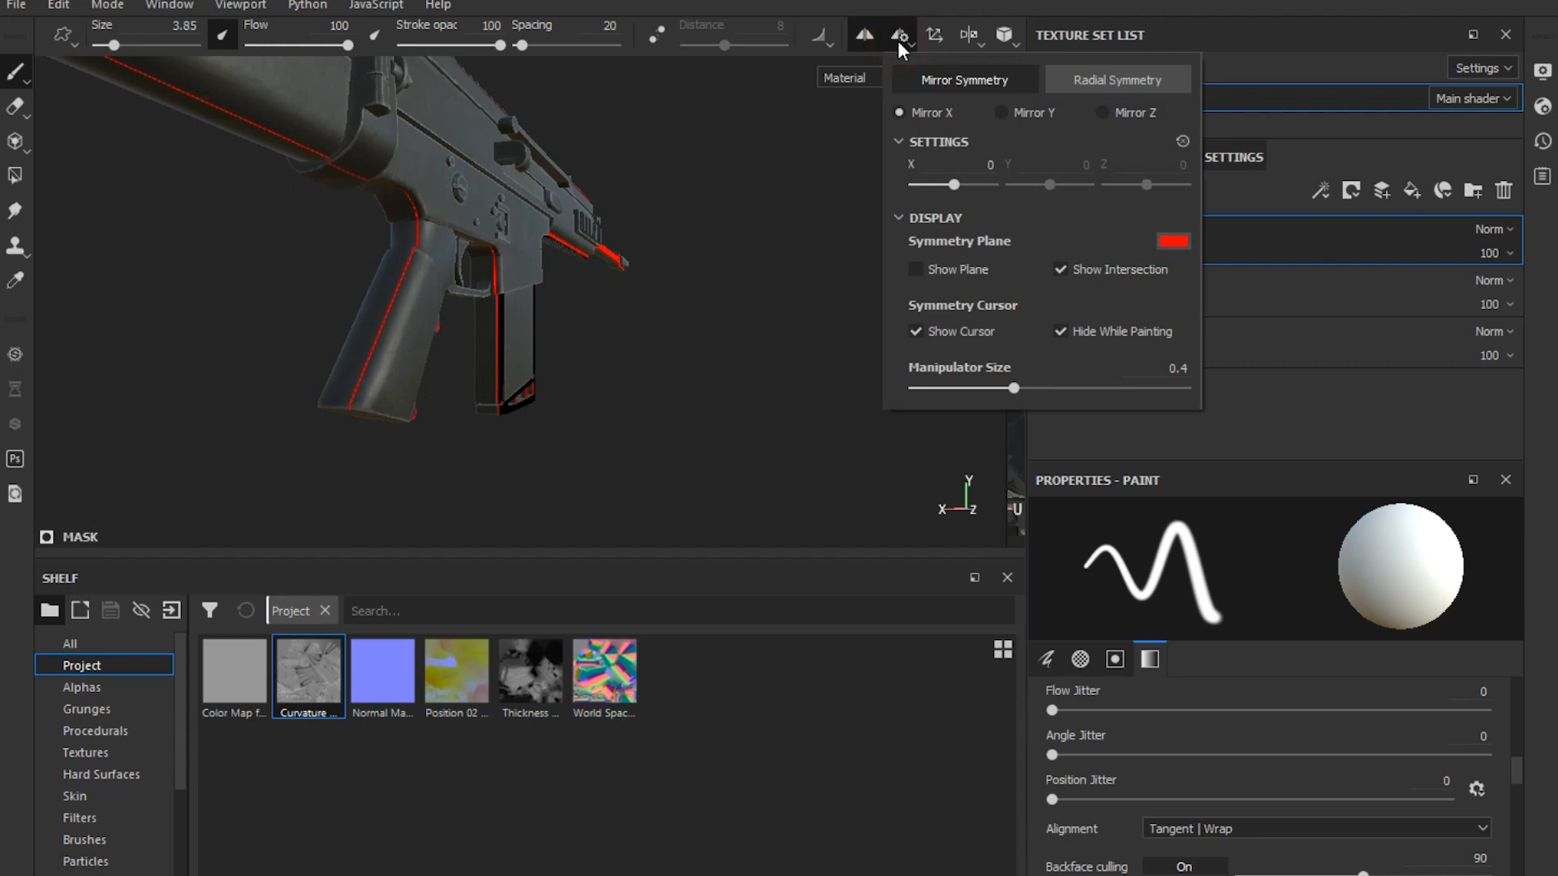
click(922, 266)
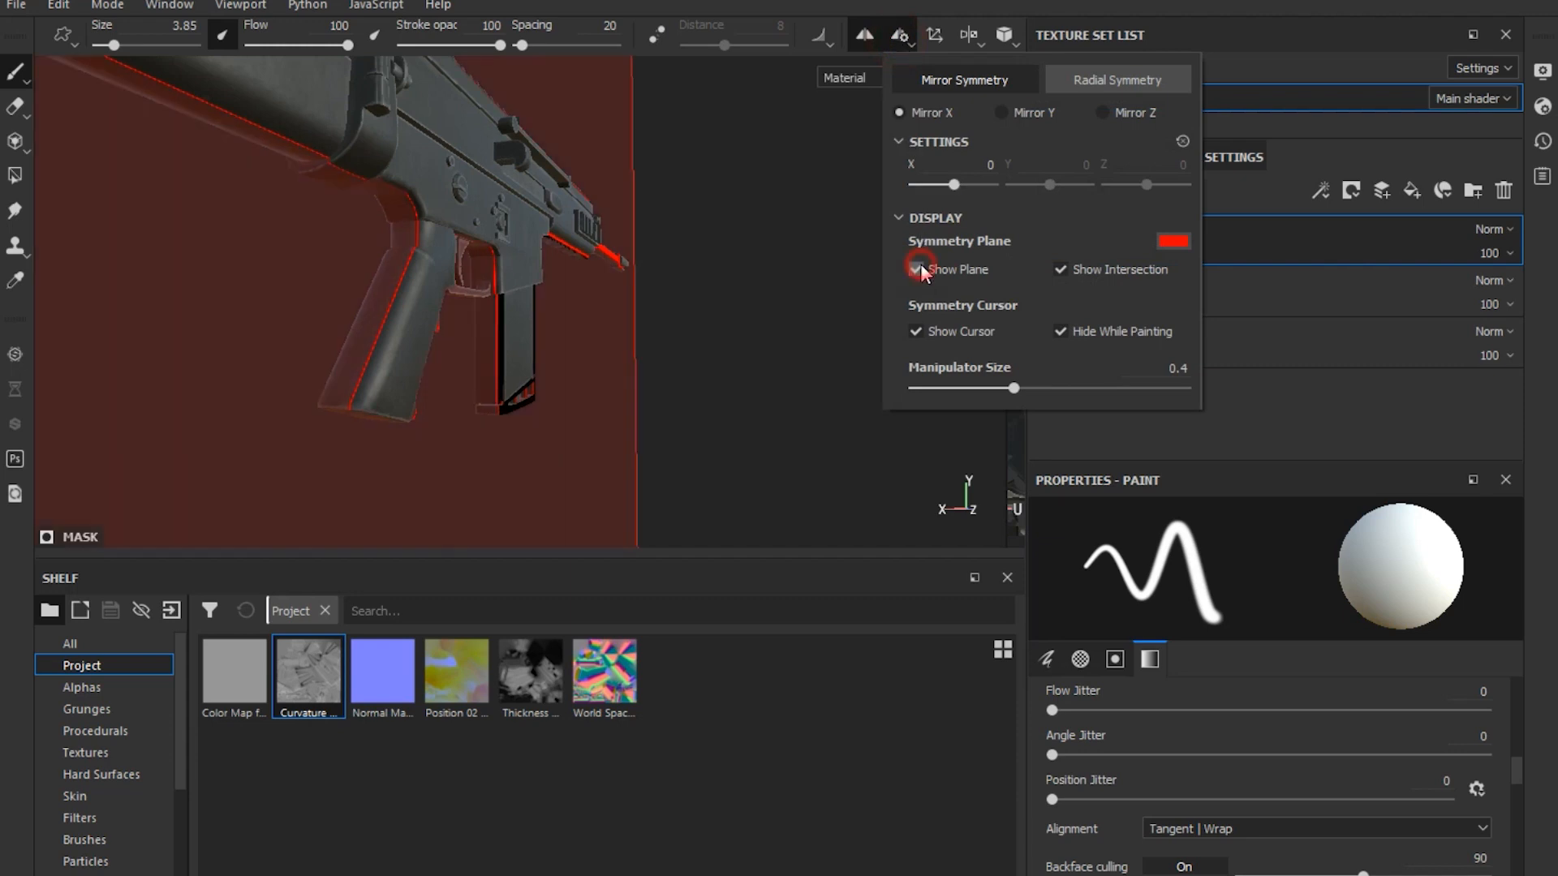
alt+drag(660, 289, 597, 276)
Shift the Mirror X symmetry plane to an offset of 0.15 and bring it back to 0.01
click(902, 45)
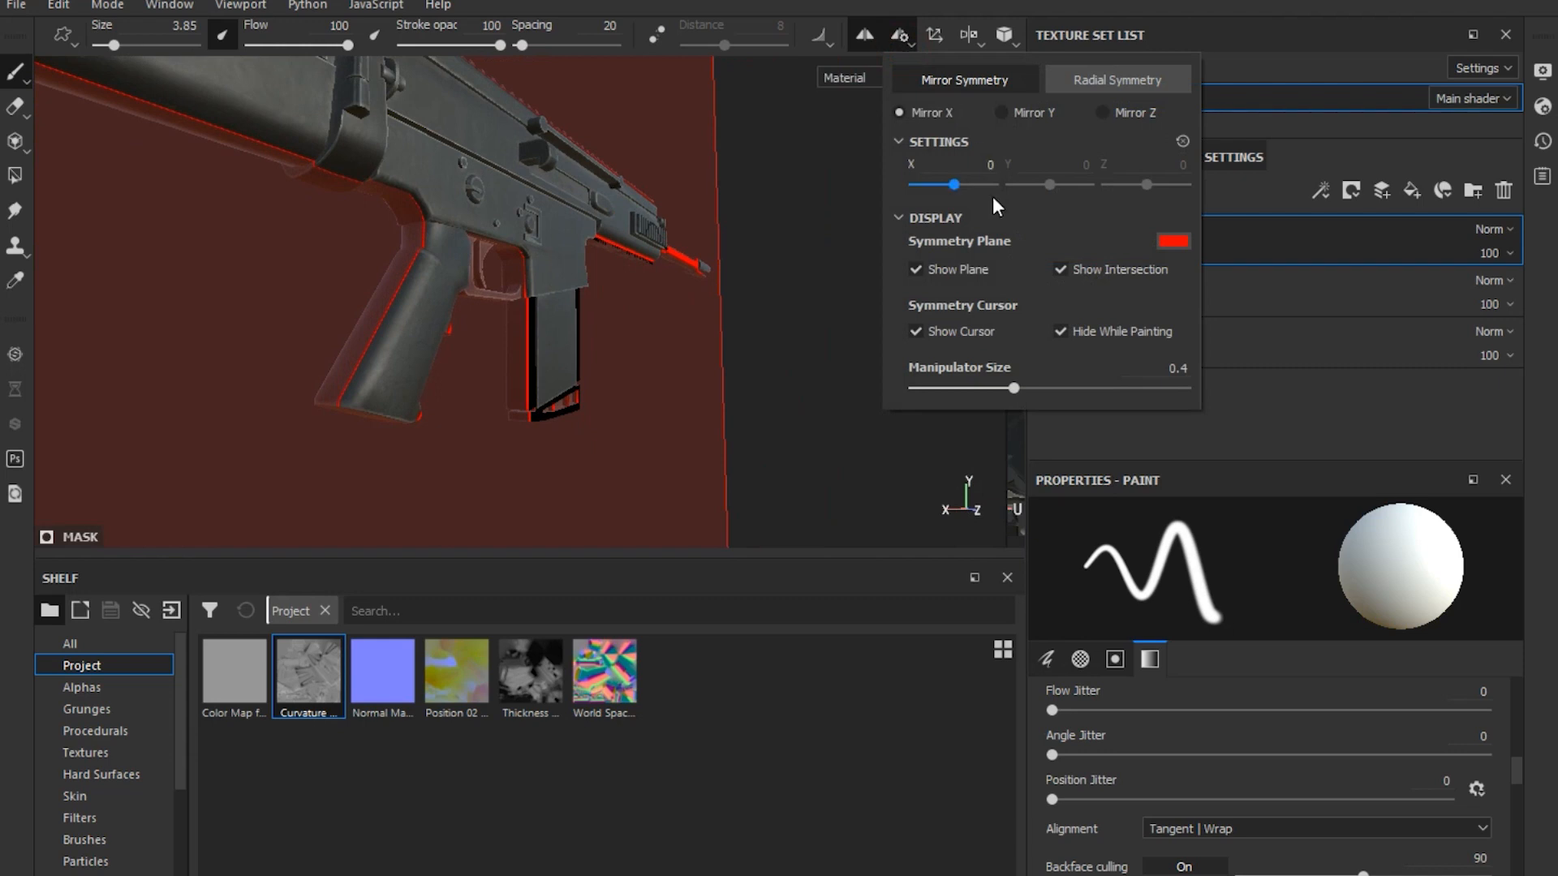
drag(956, 191, 962, 192)
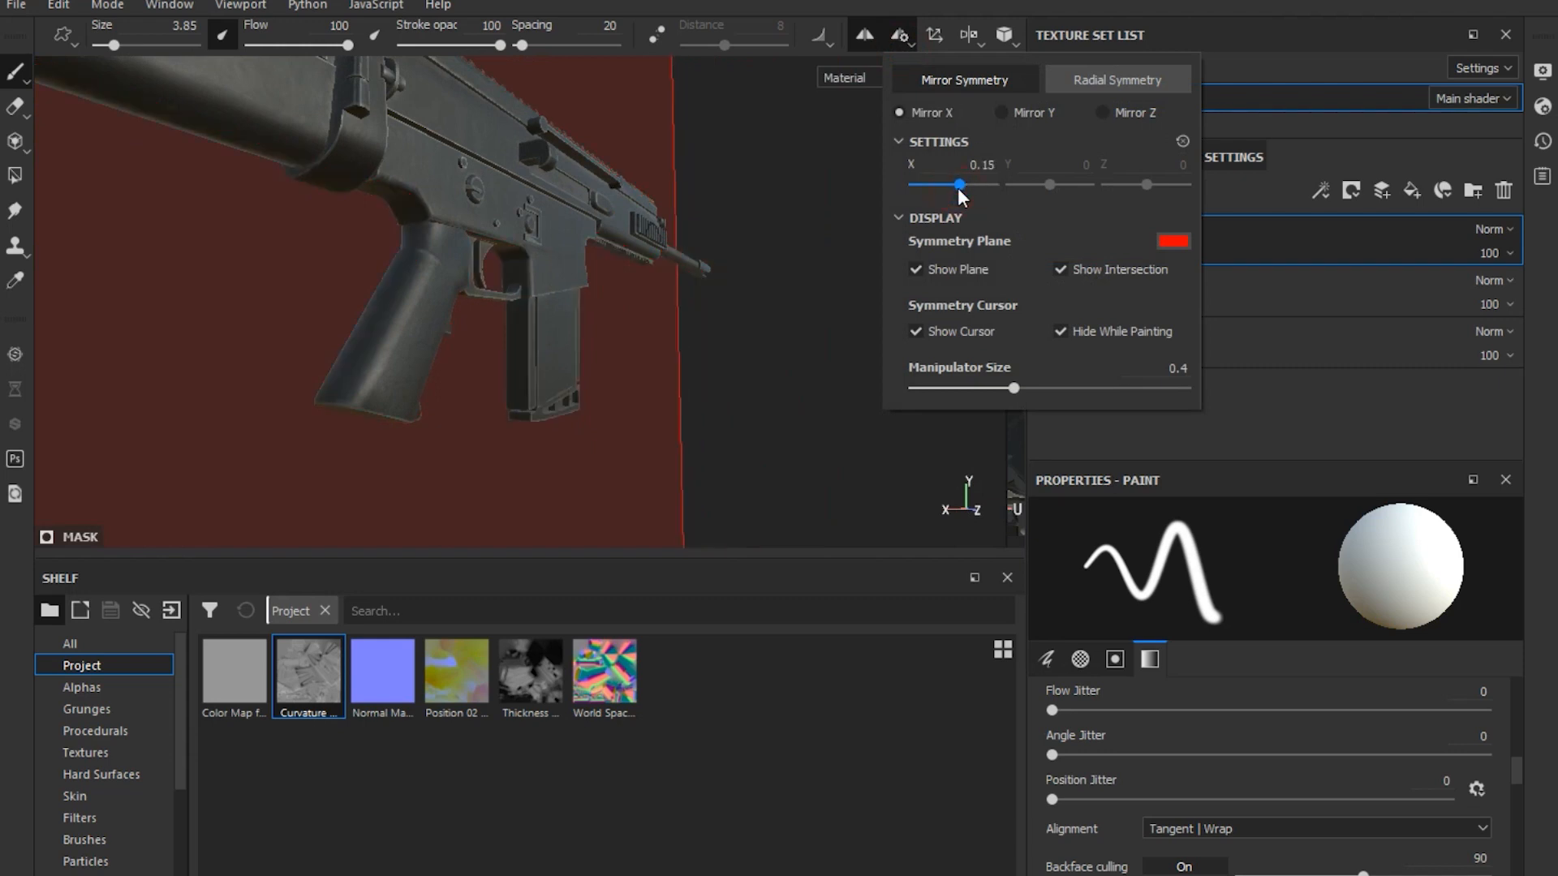
alt+drag(866, 203, 789, 222)
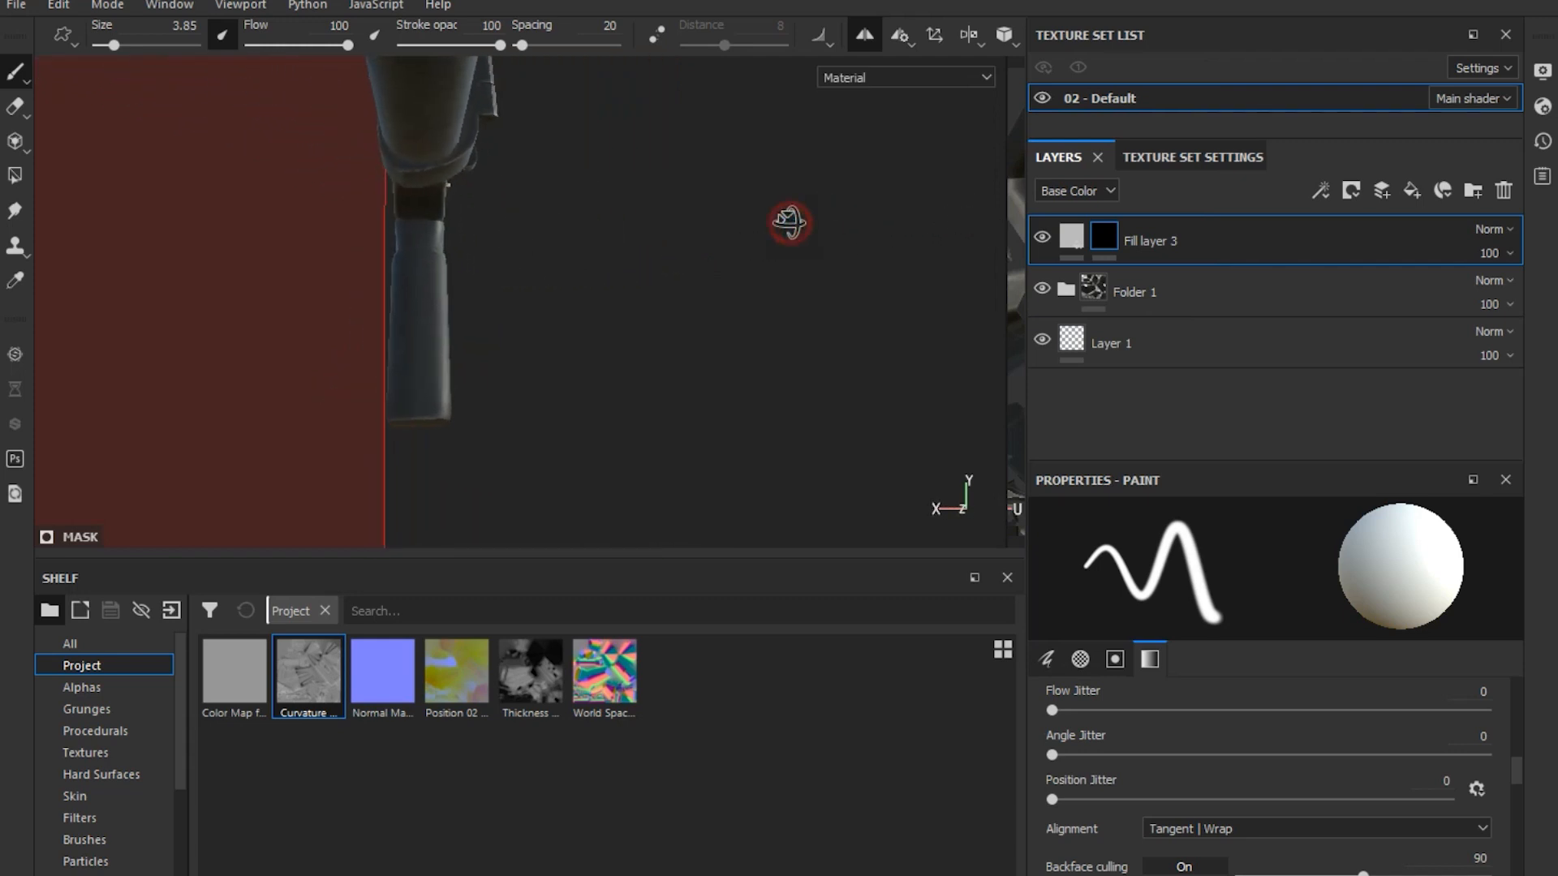
click(898, 40)
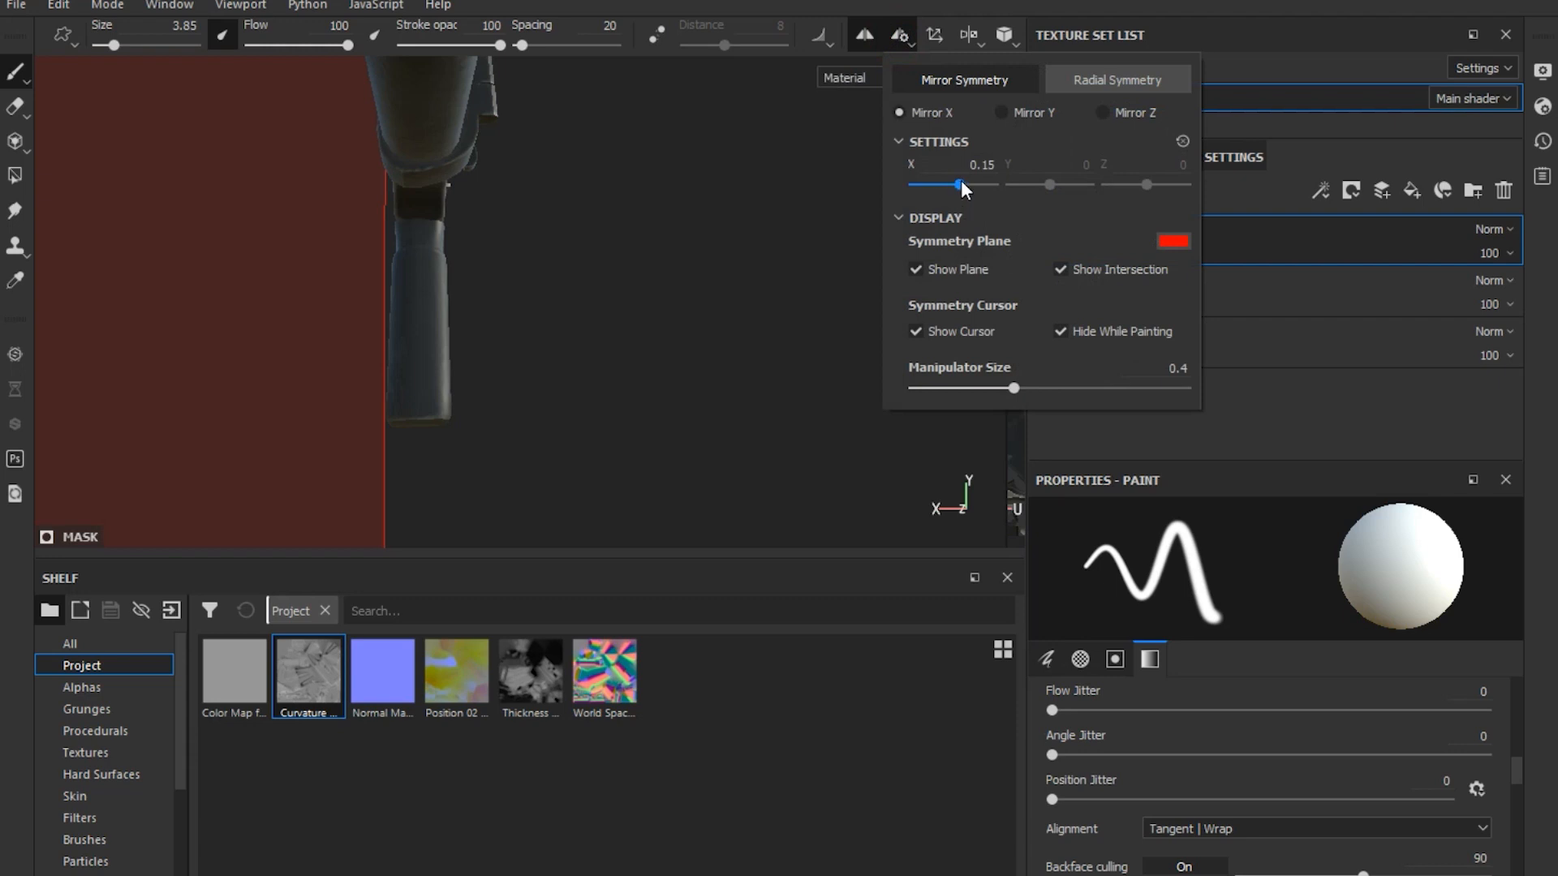
drag(960, 181, 953, 184)
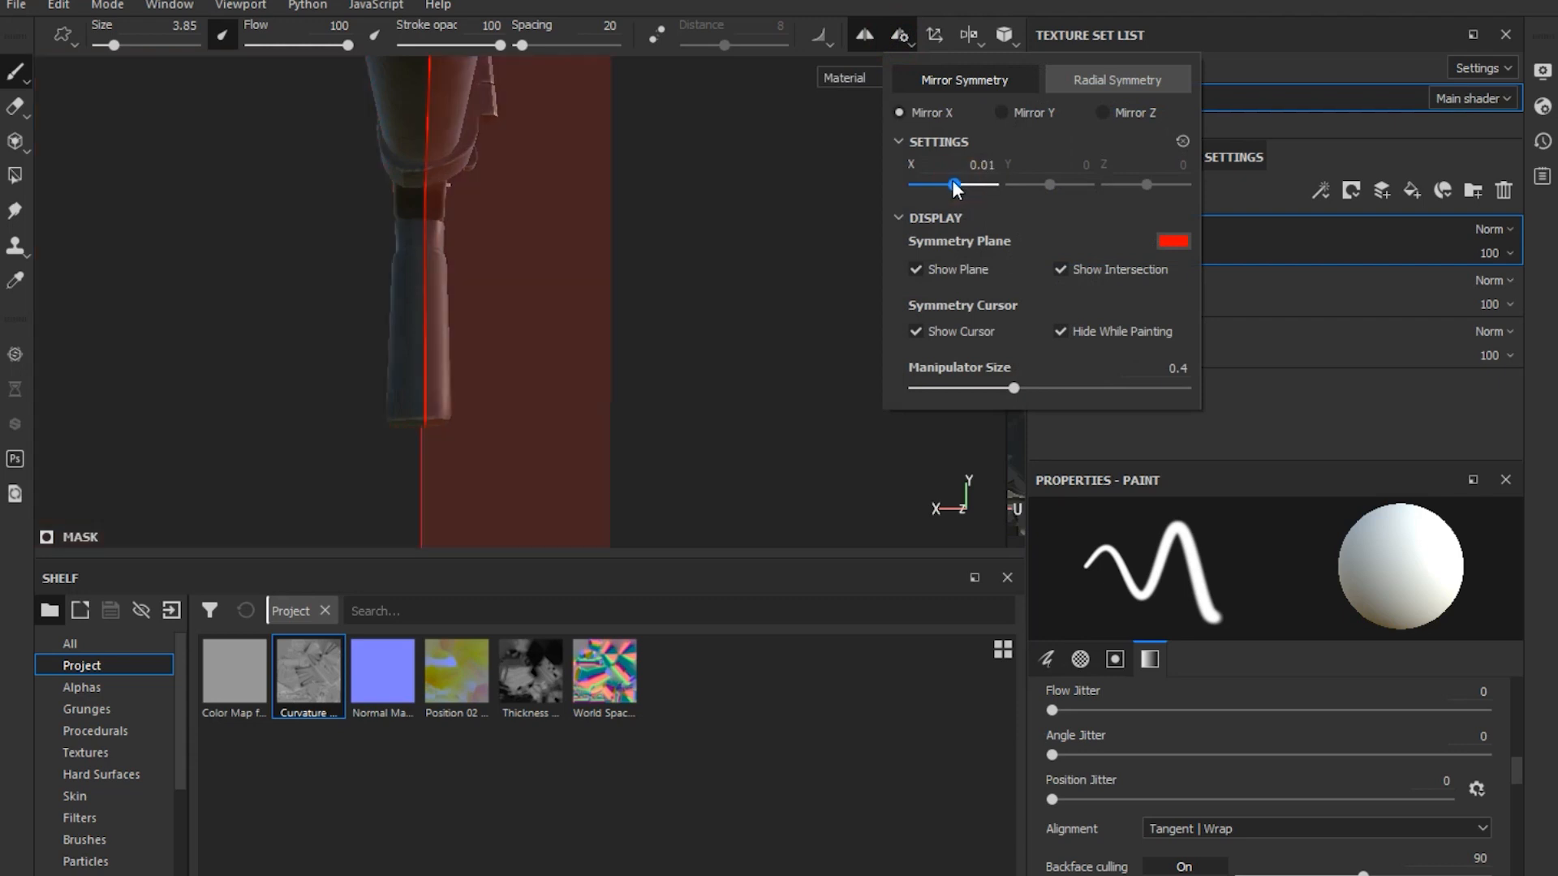
click(815, 224)
alt+drag(727, 254, 721, 250)
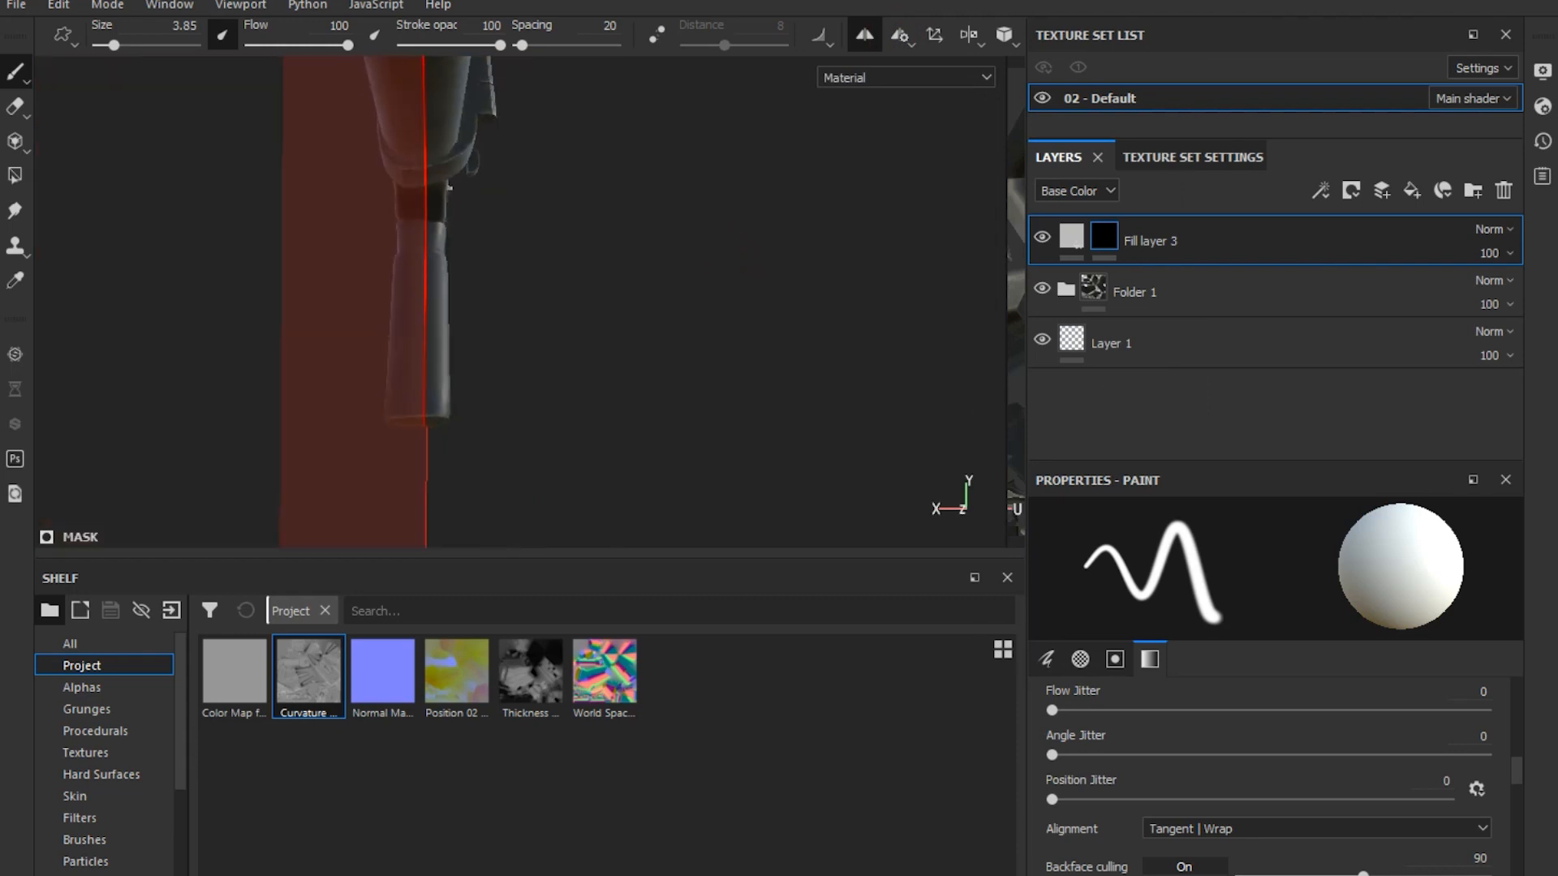
Fine-tune the Mirror X symmetry plane offset, moving it to 0.04 and back to about 0.01
click(908, 42)
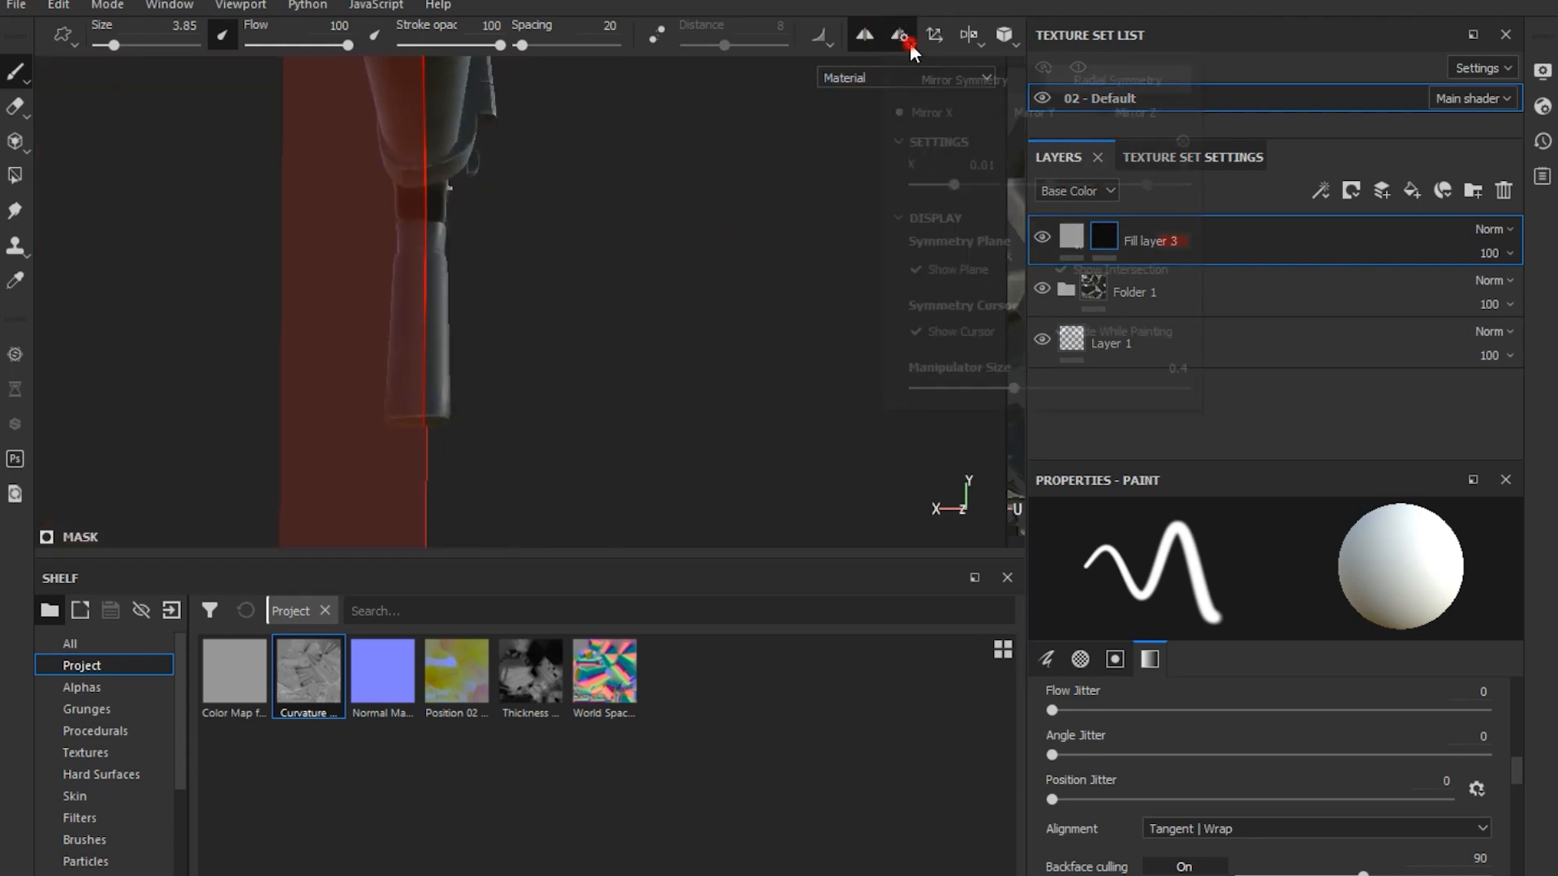
click(955, 184)
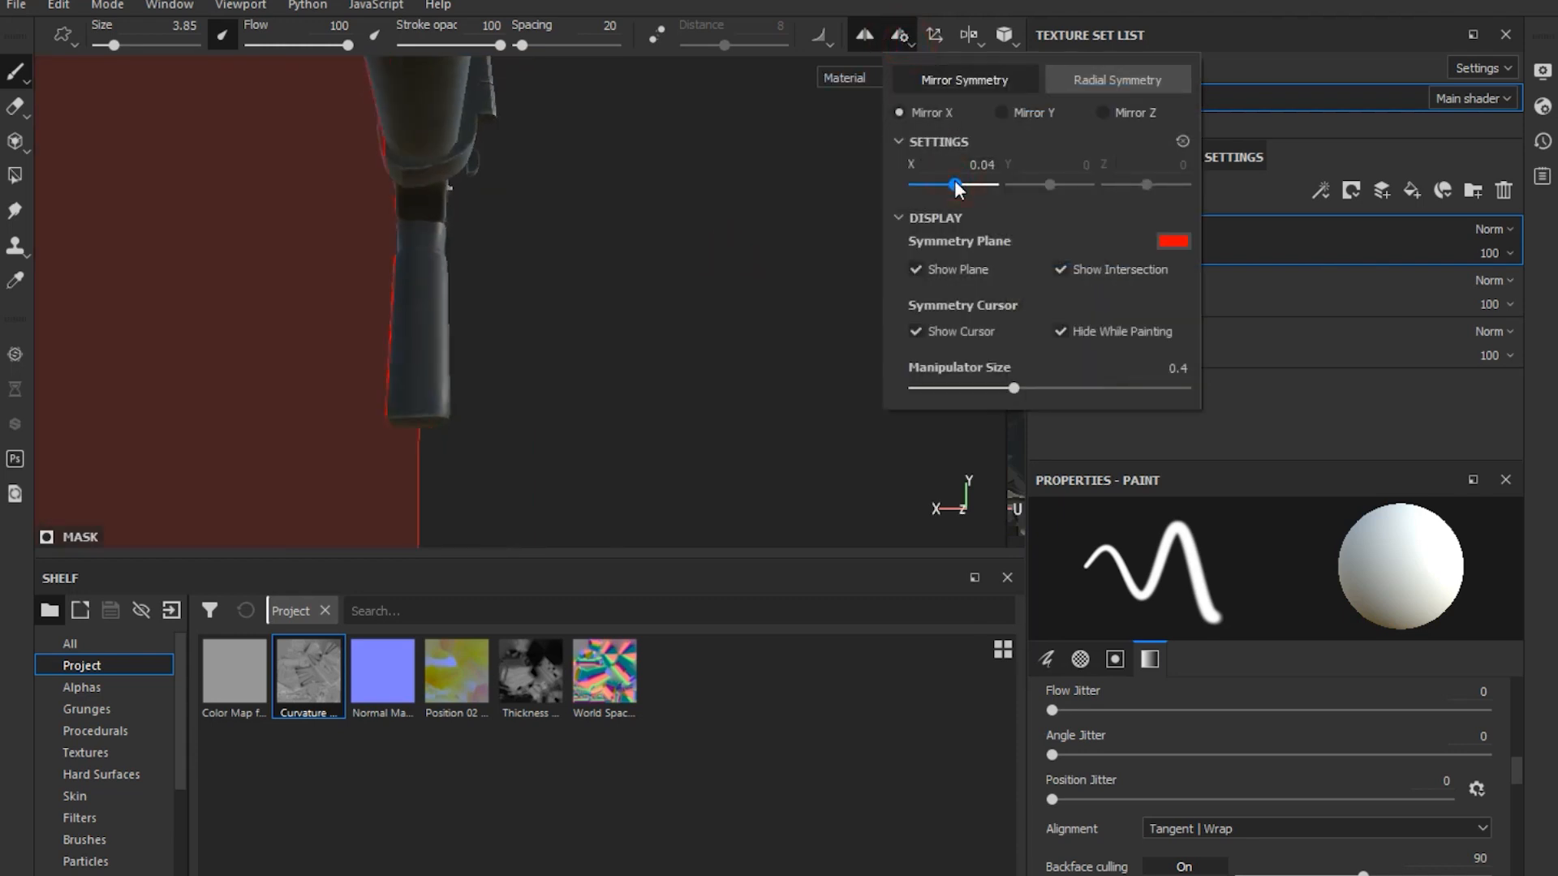
drag(955, 182, 952, 184)
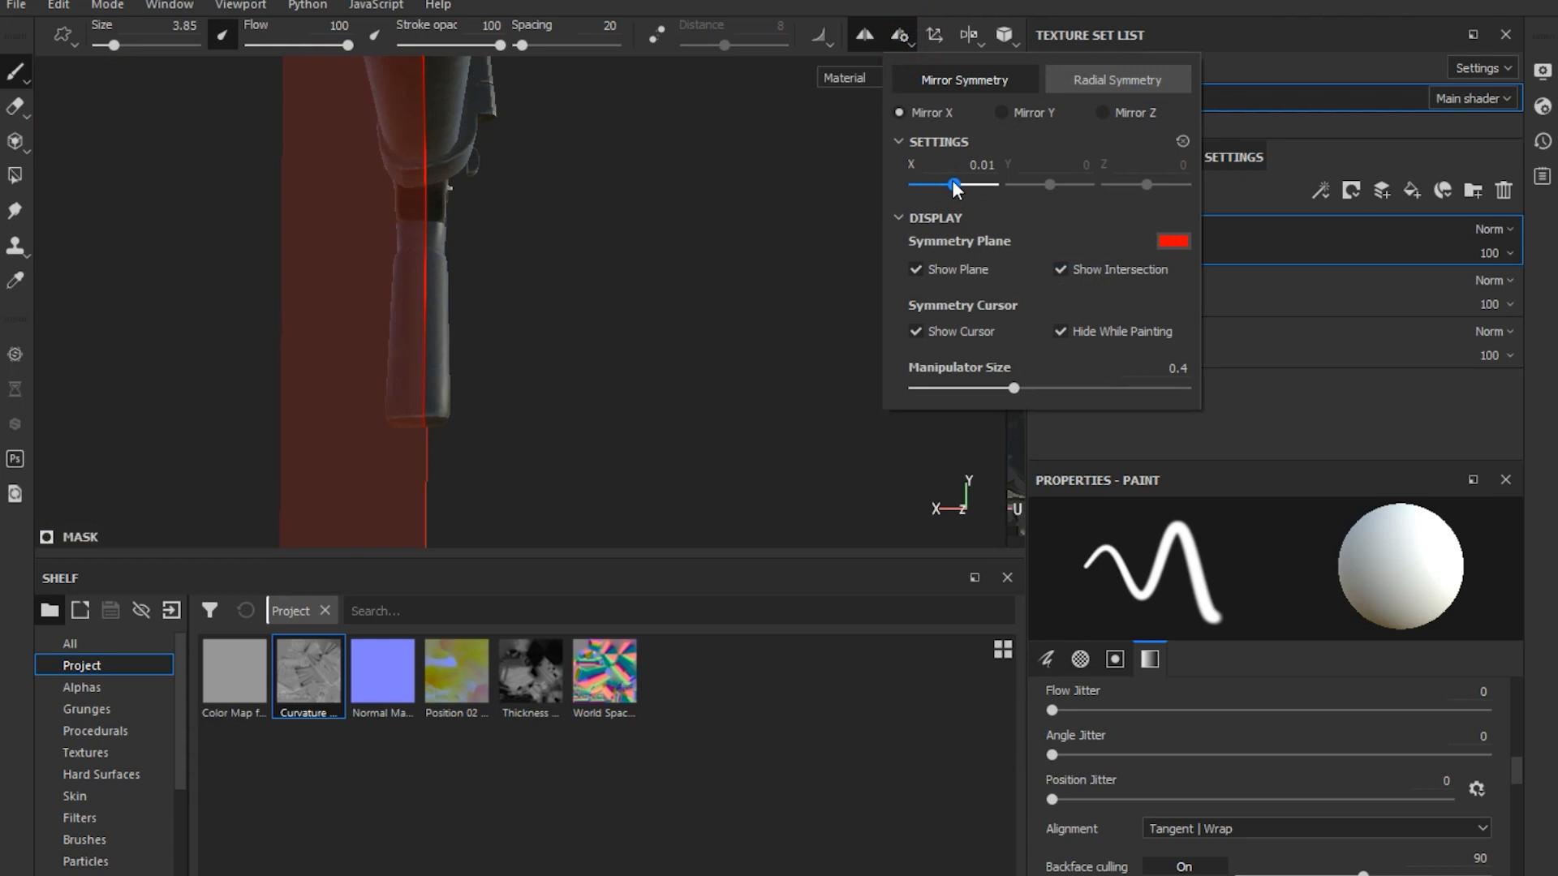
click(952, 182)
drag(952, 182, 951, 182)
click(892, 42)
Paint a test brush stroke along the side of the pistol grip on the mask and undo it
alt+drag(660, 244, 334, 237)
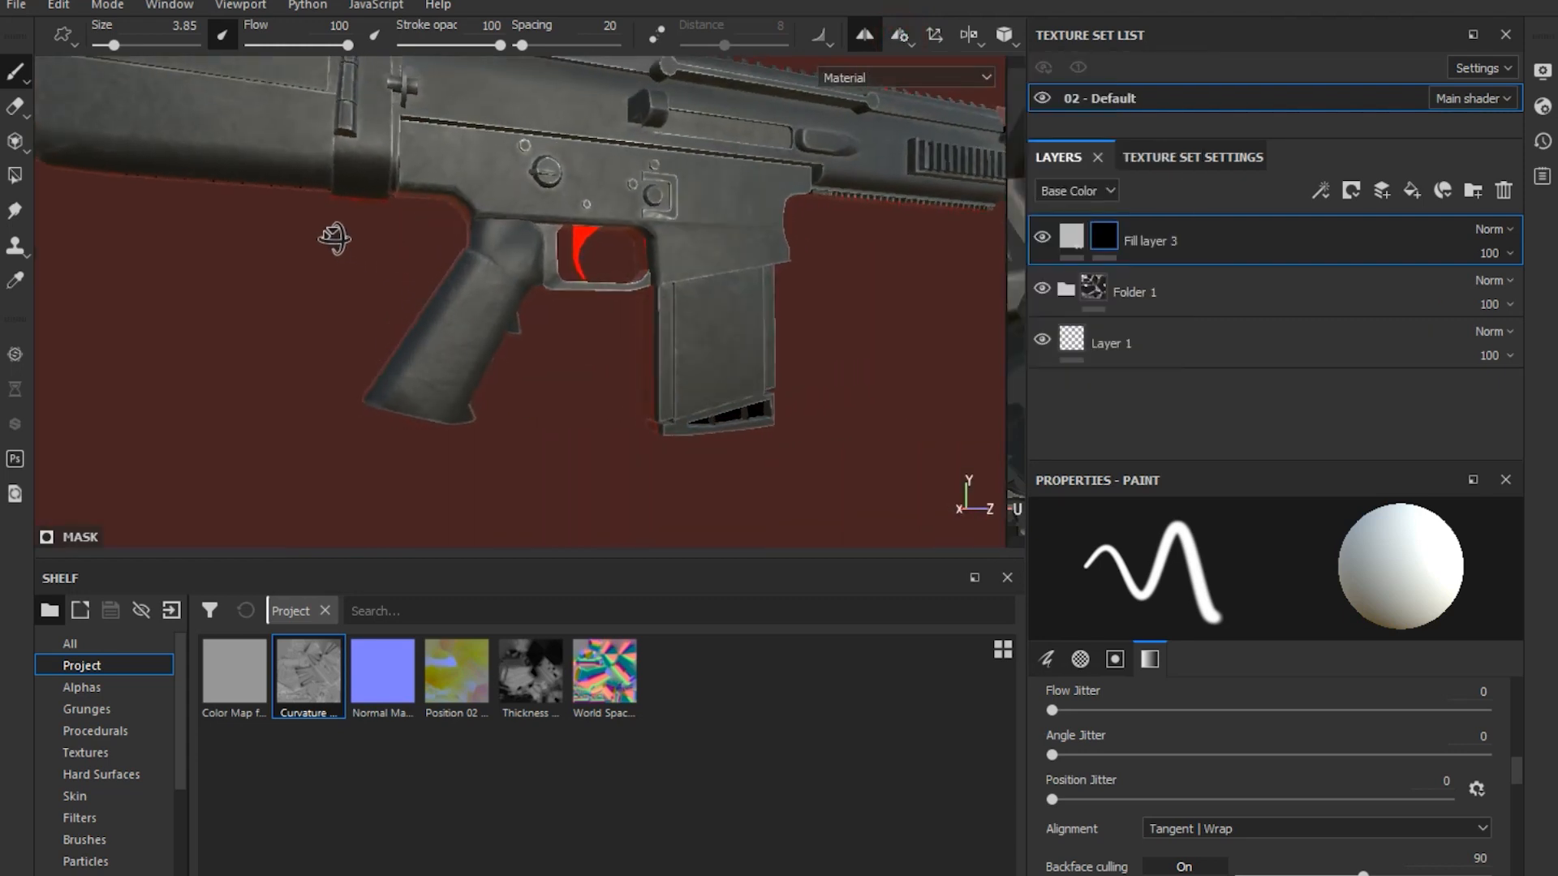
scroll(419, 367, up, 5)
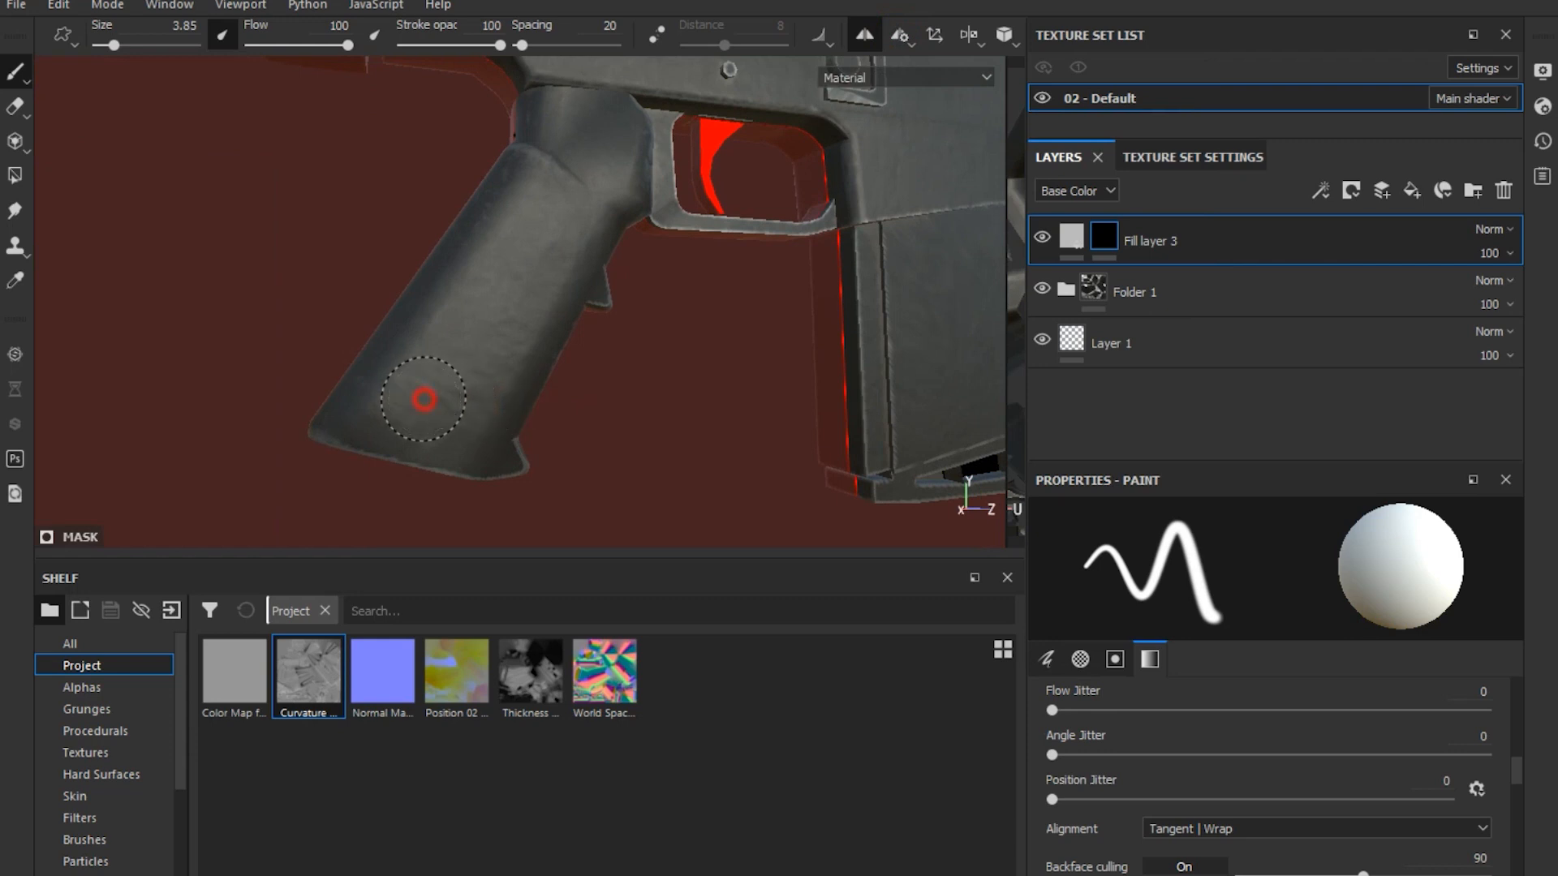
drag(424, 398, 533, 237)
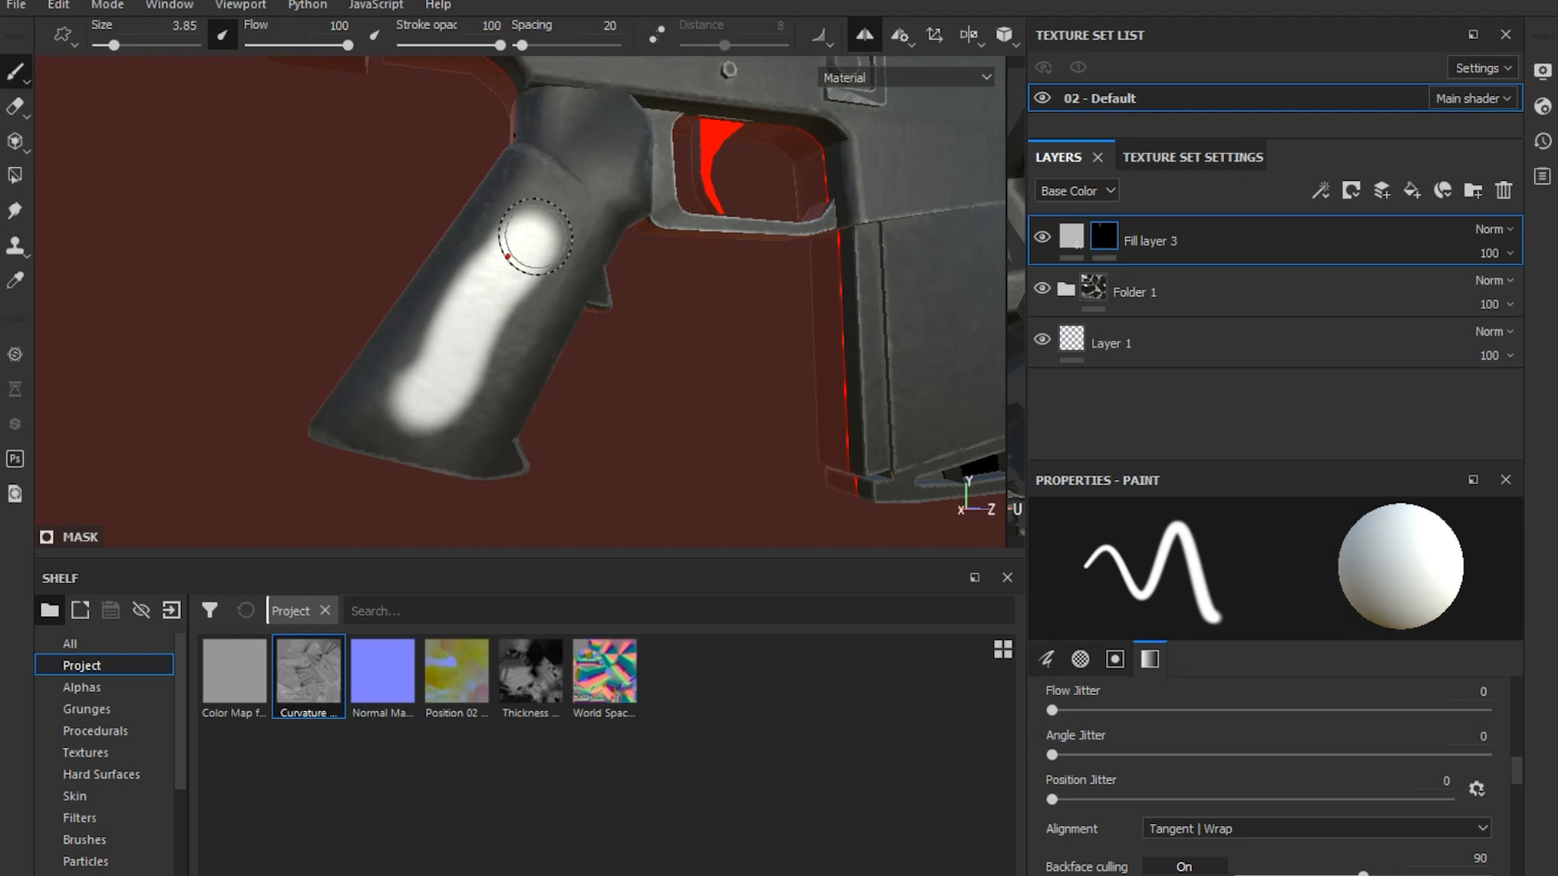
key(ctrl+z)
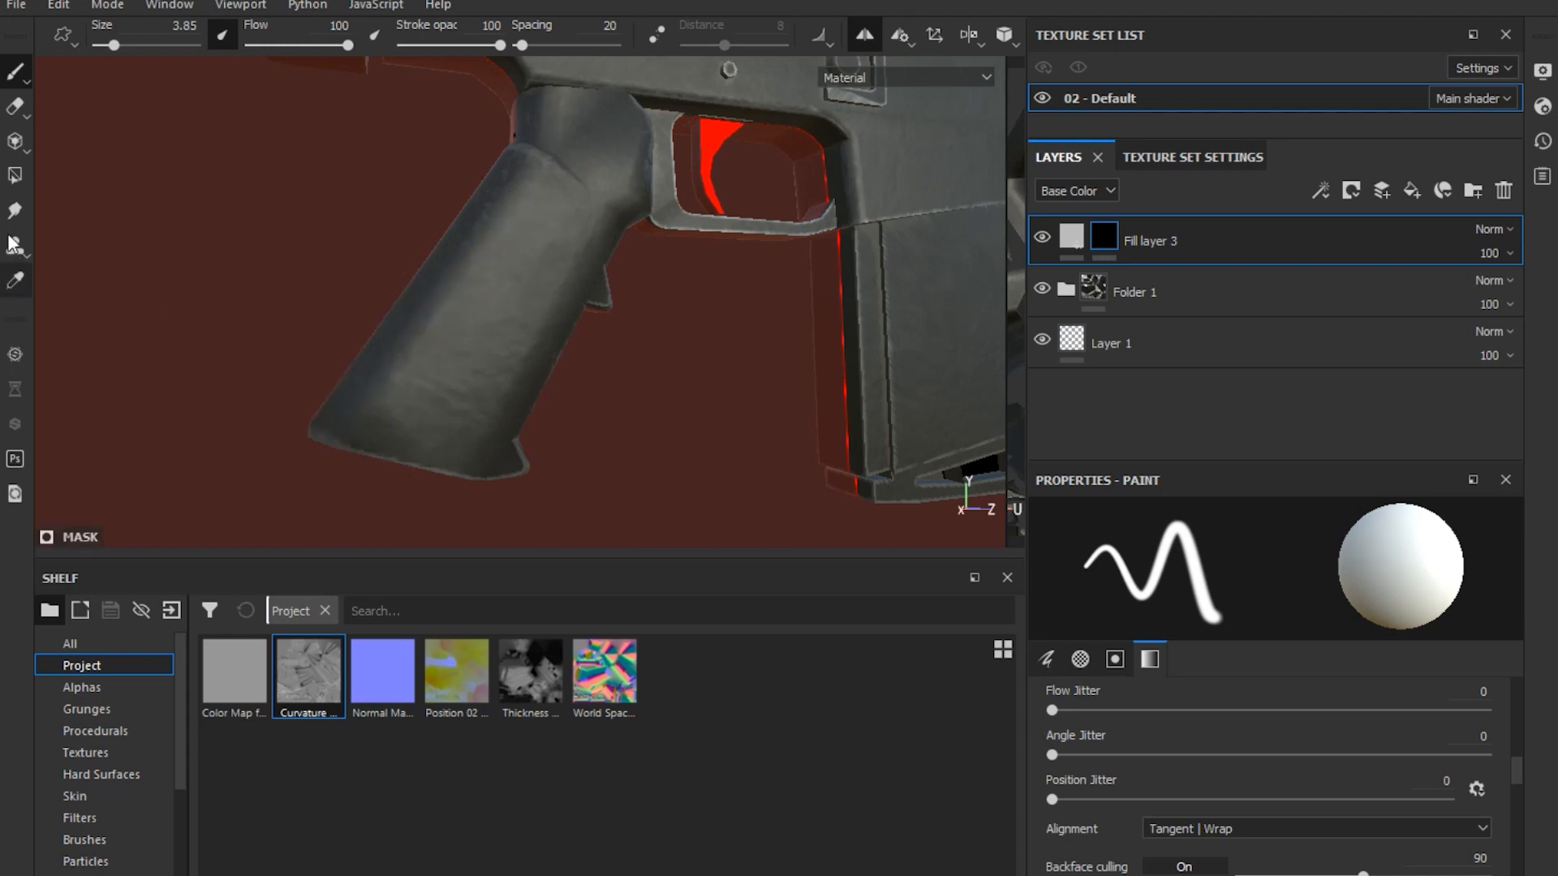
Fill the polygons covering the side of the pistol grip in the mask, using Polygon Fill in quad mode with symmetry on
click(13, 175)
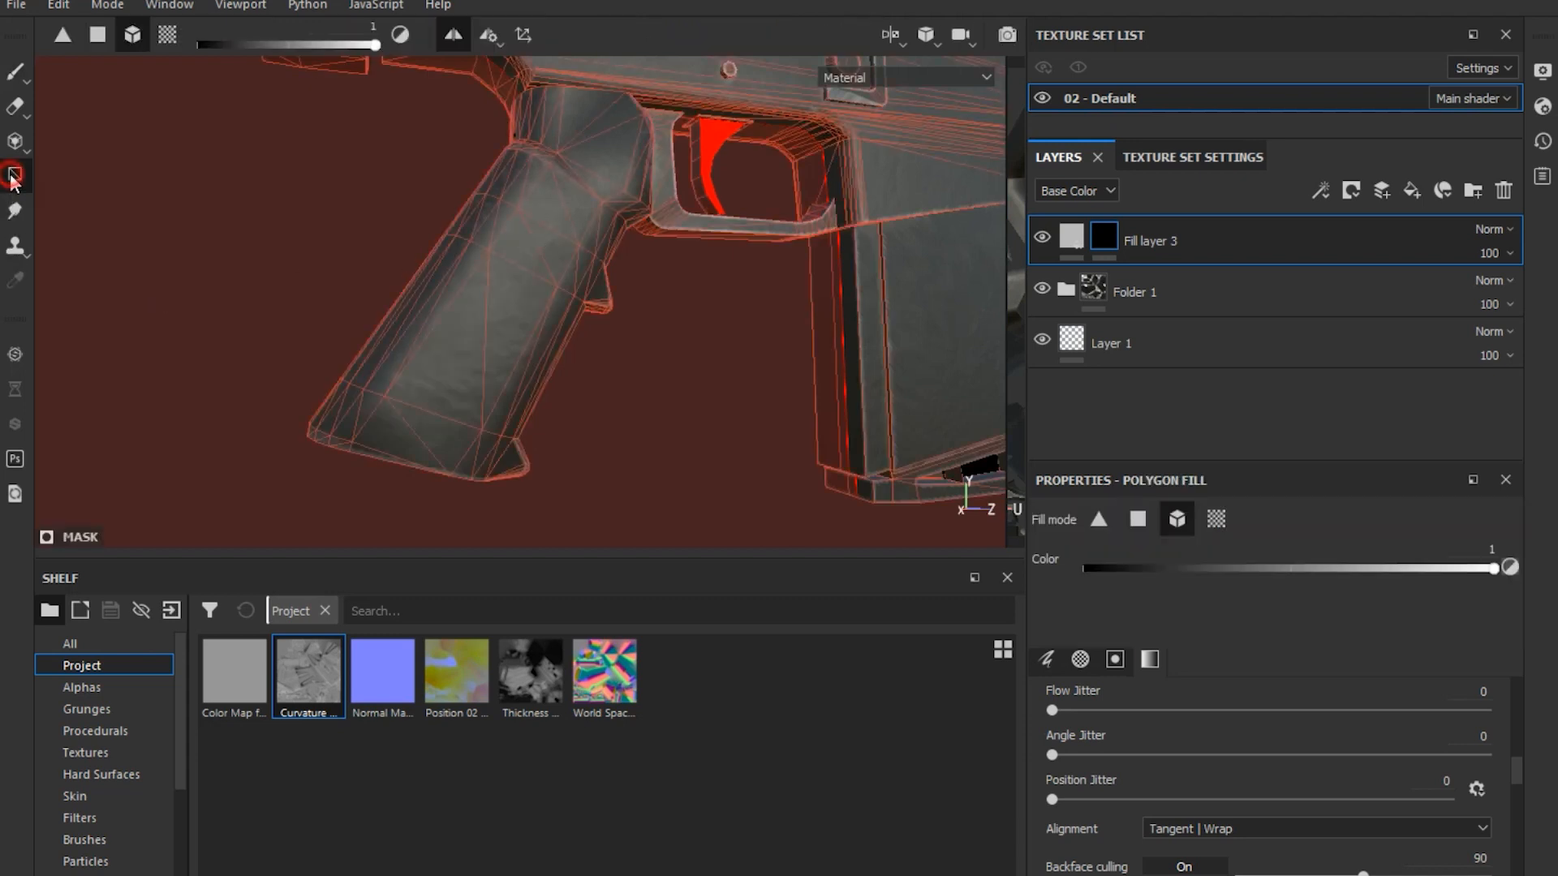
click(1136, 519)
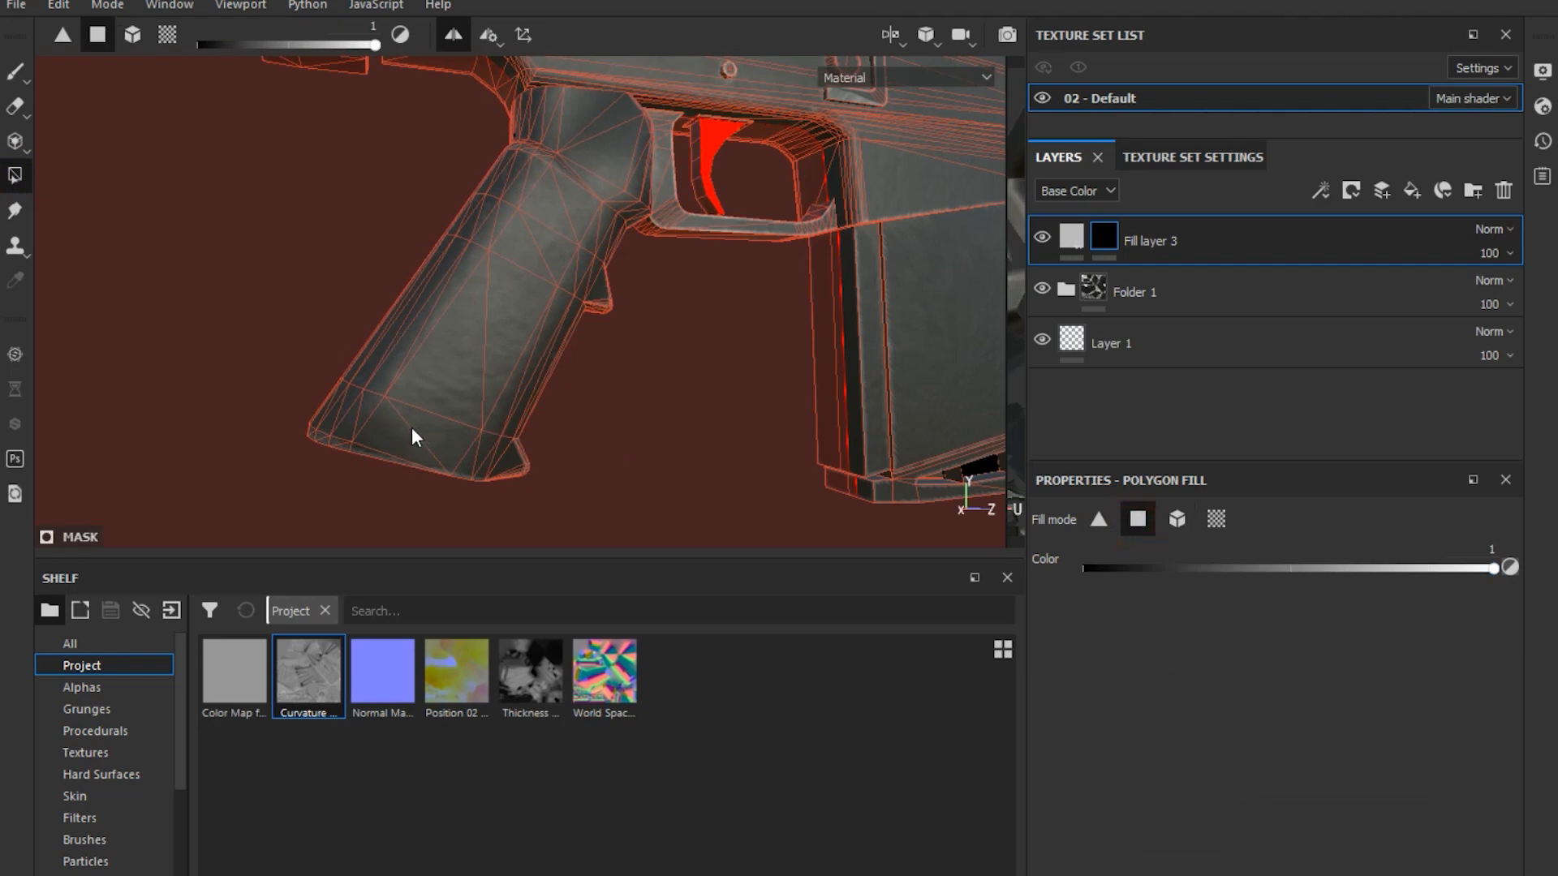
click(446, 395)
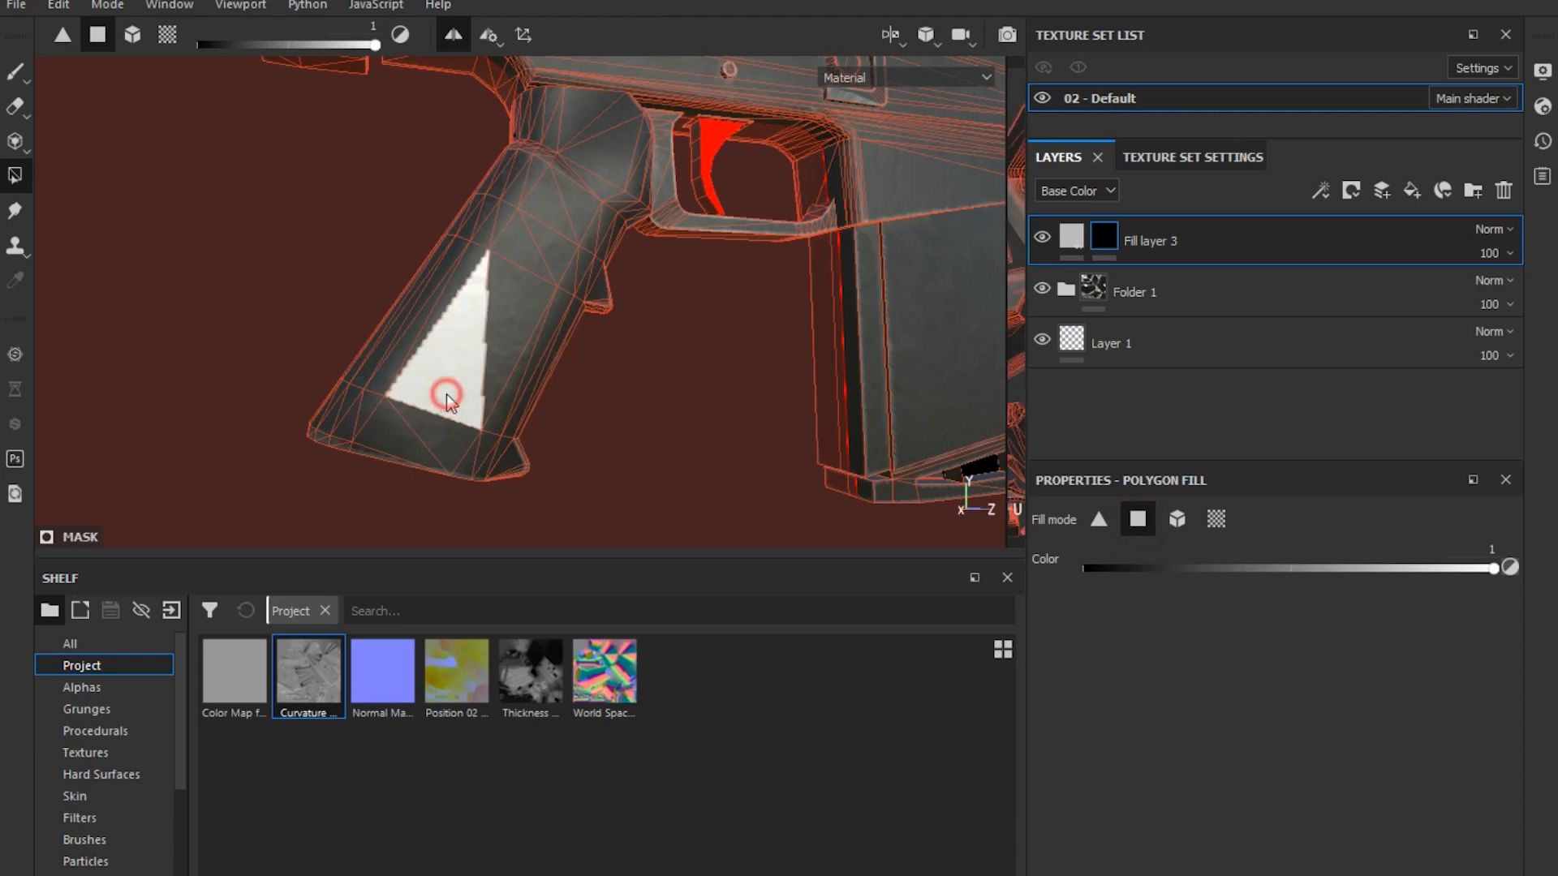
click(500, 312)
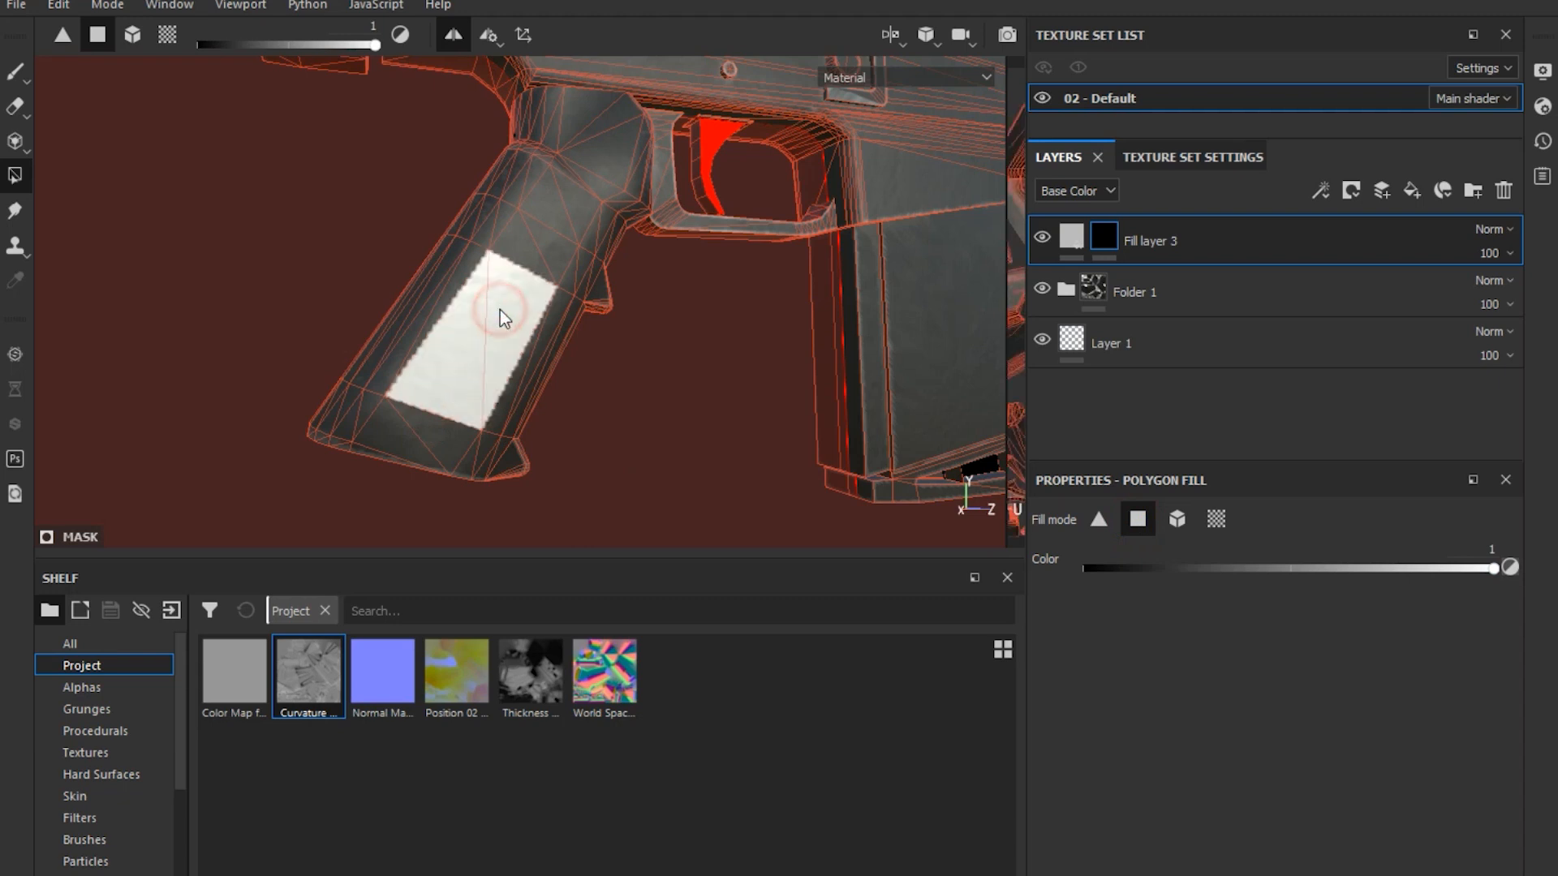
click(550, 242)
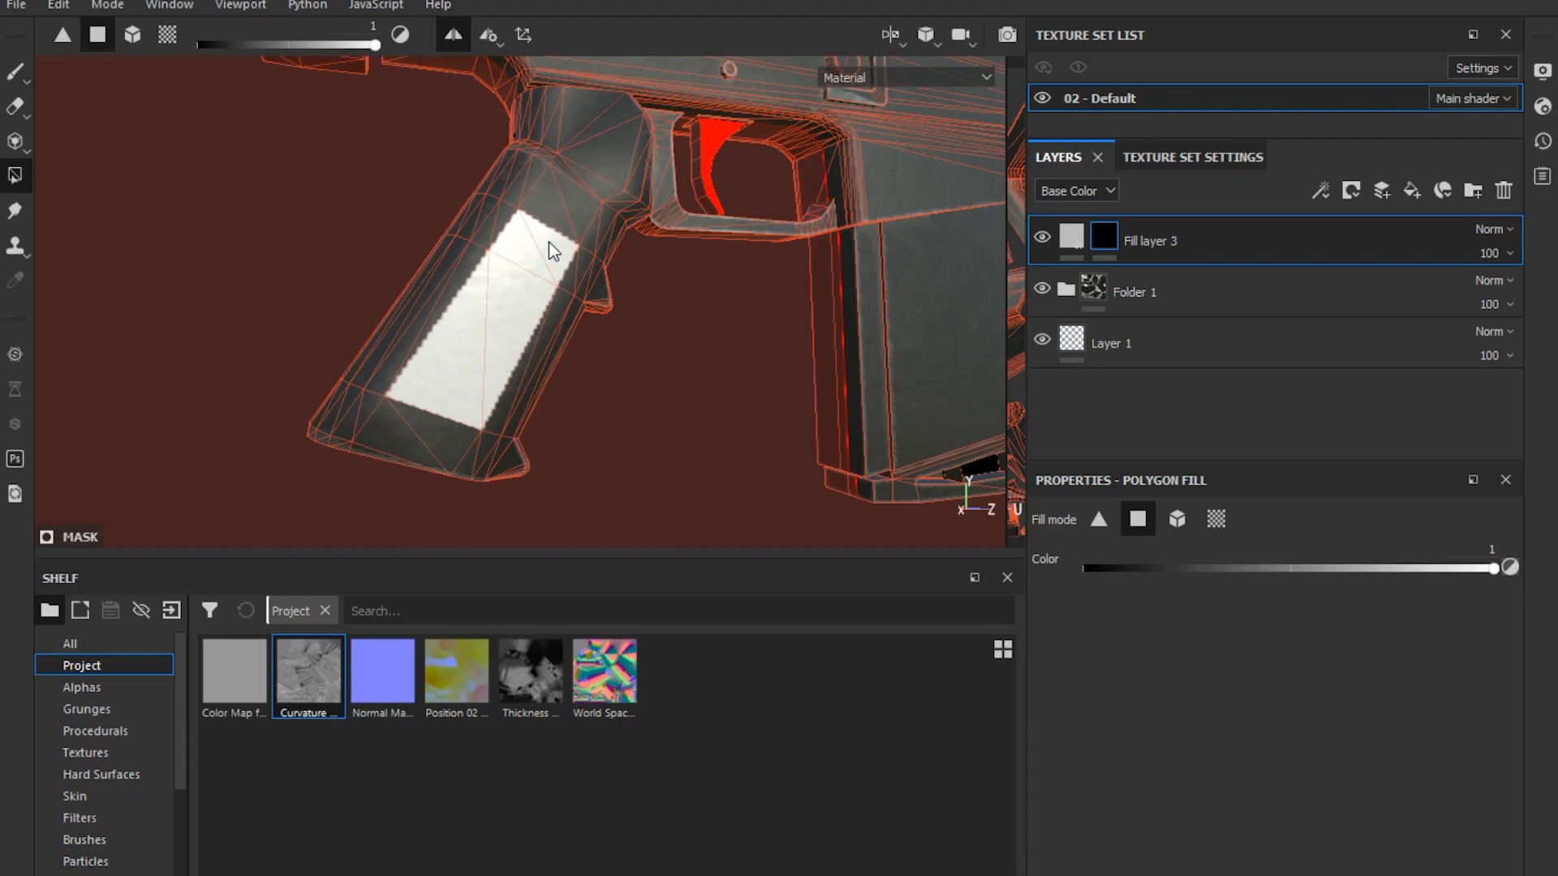
click(406, 349)
click(442, 321)
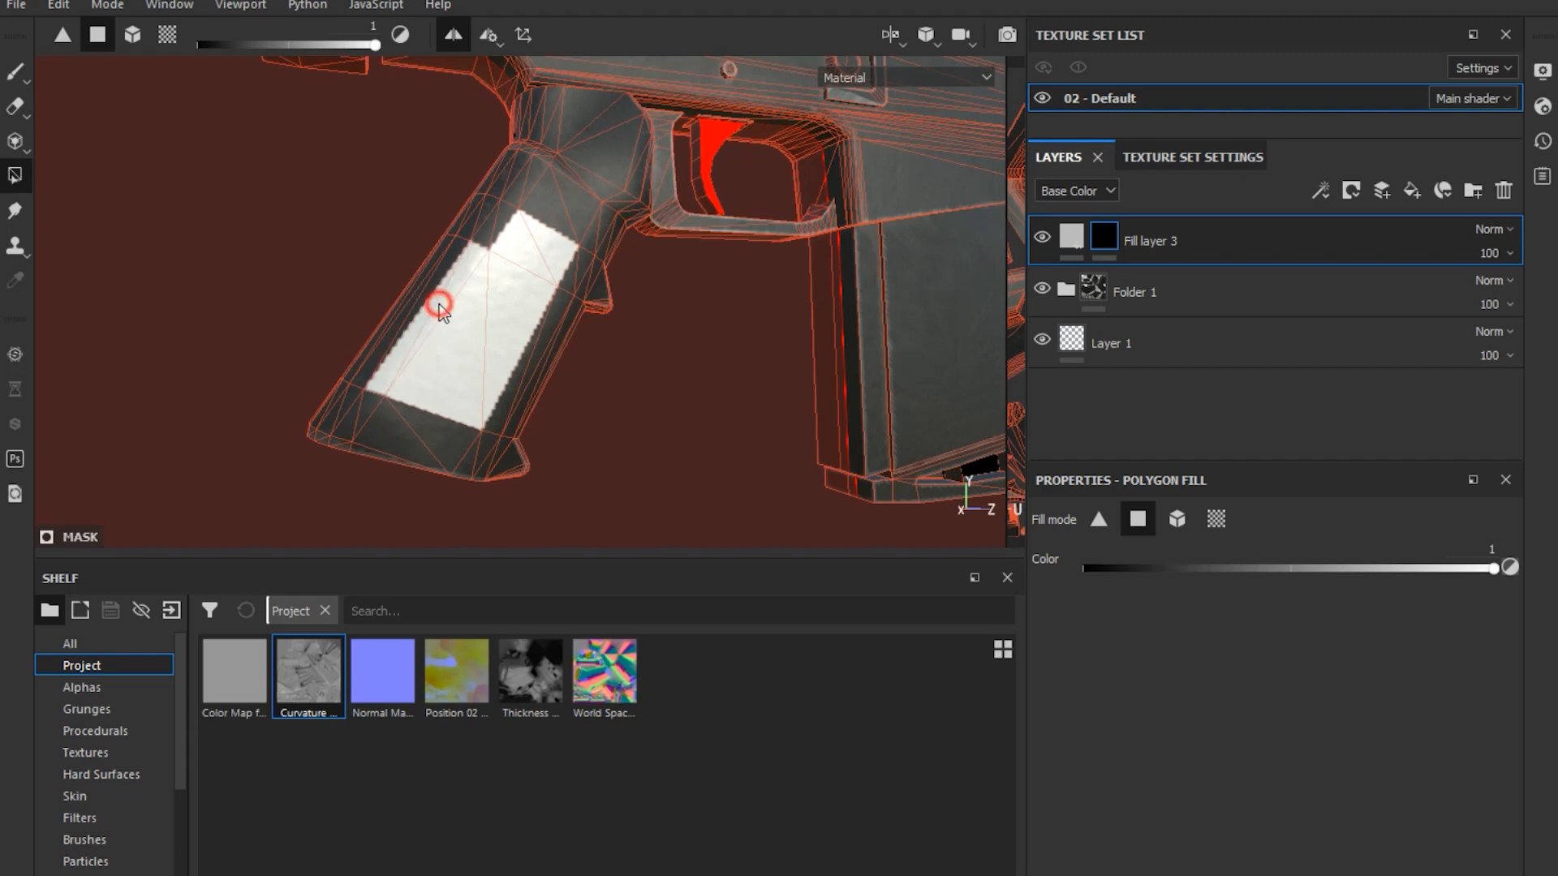
click(486, 229)
click(498, 219)
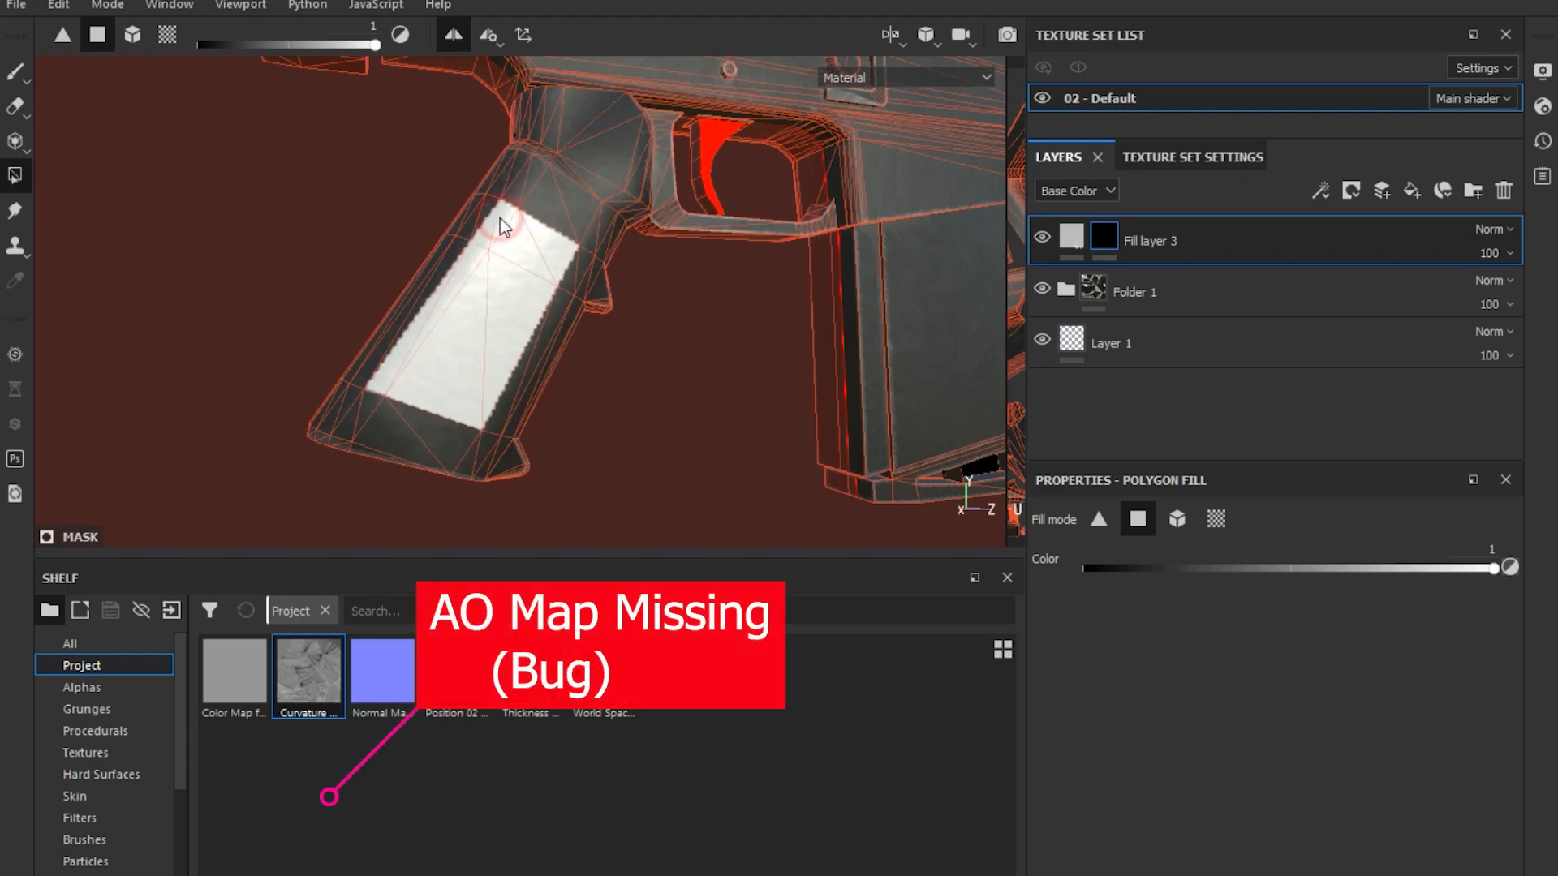
click(575, 269)
click(559, 303)
click(522, 362)
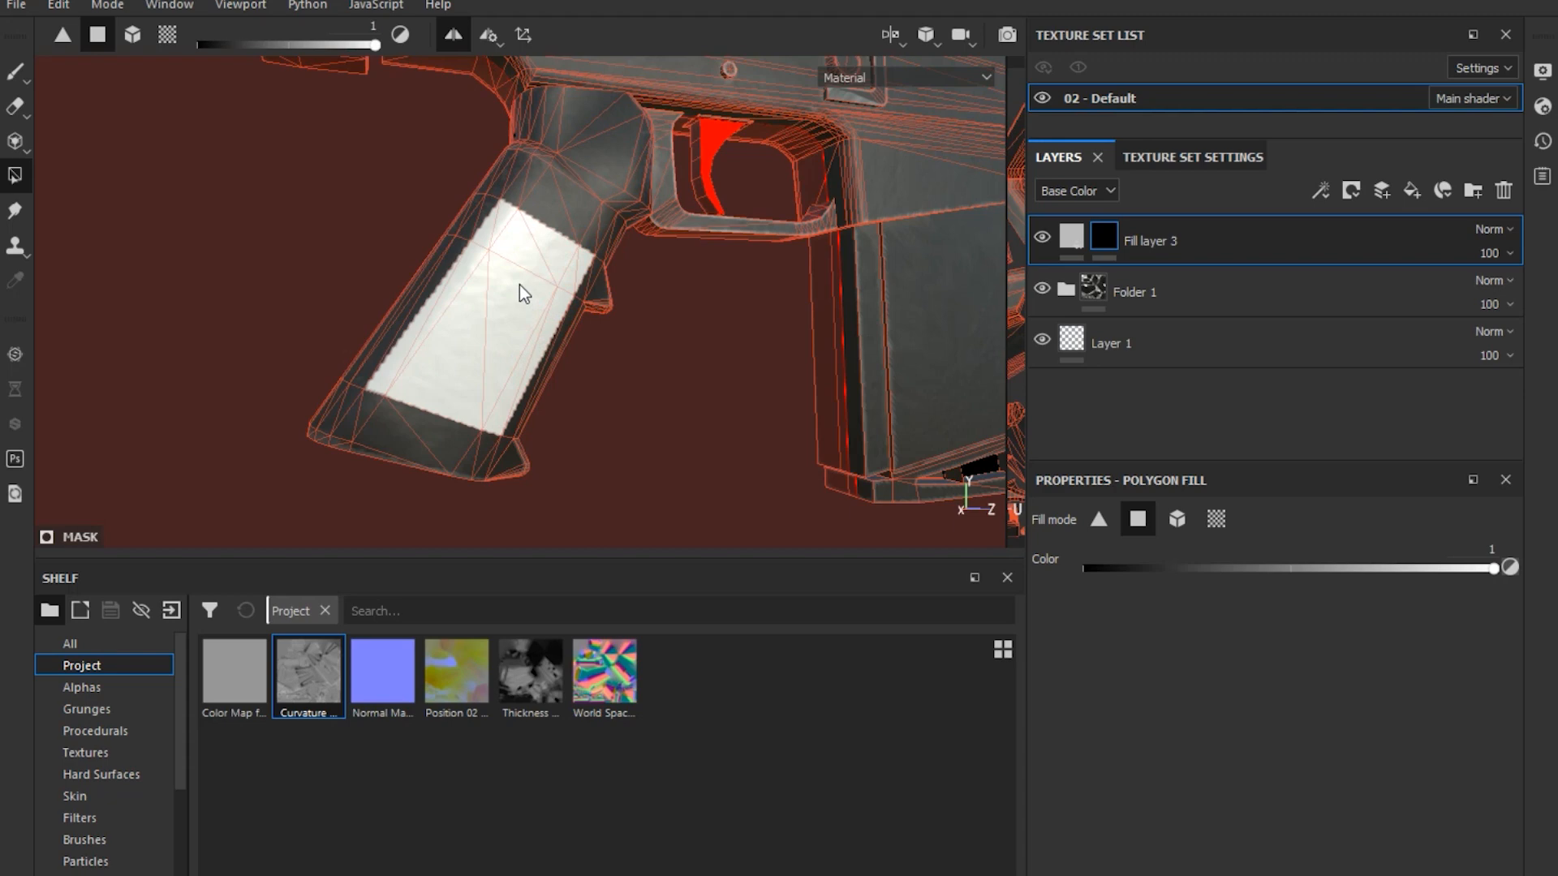
click(576, 203)
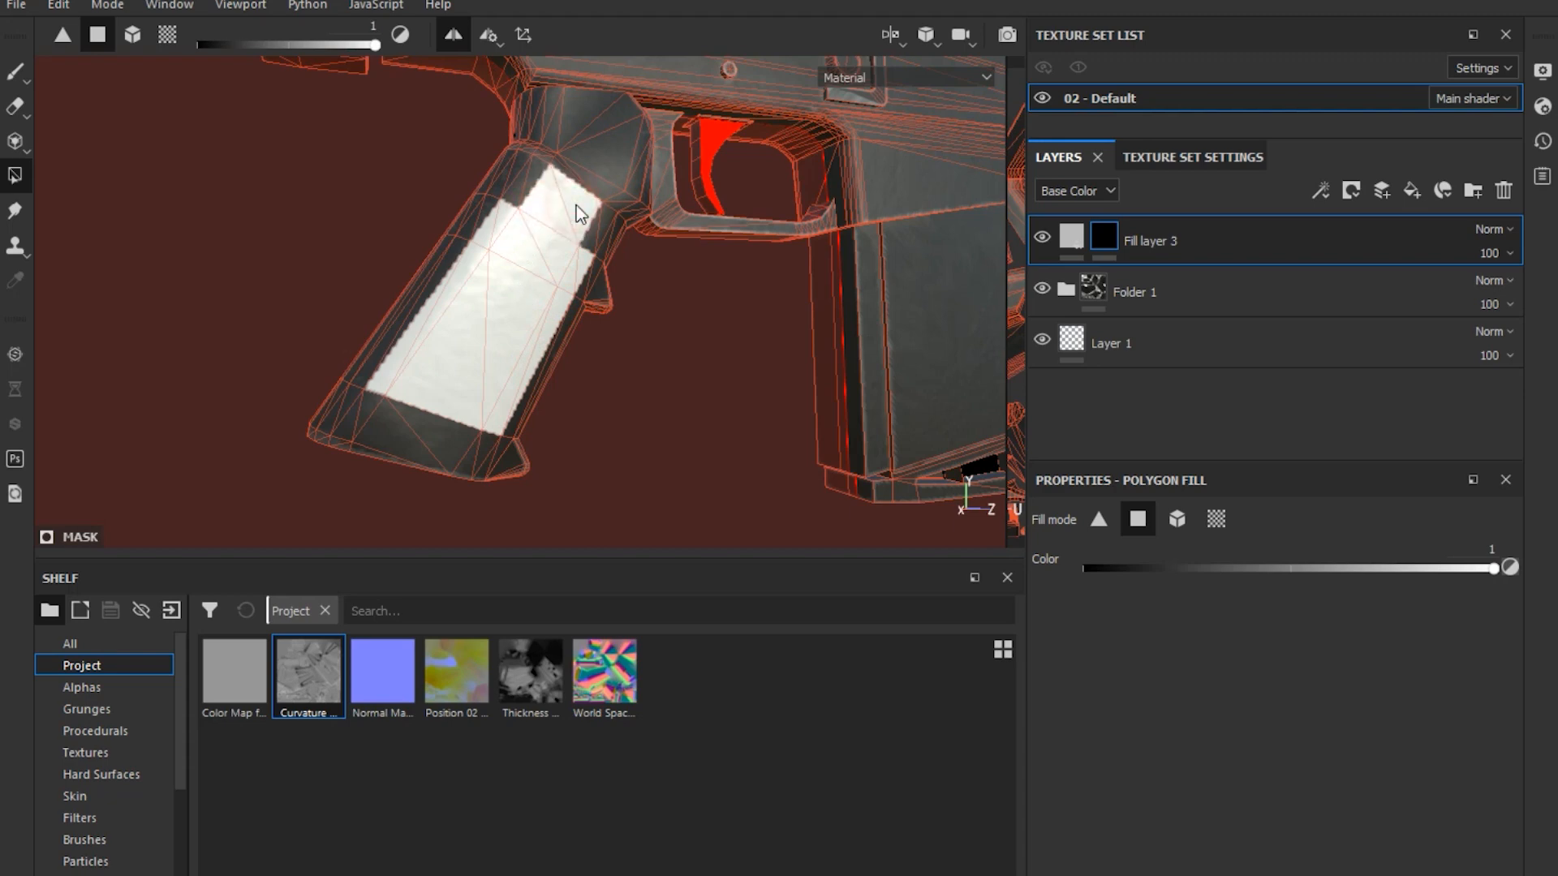
click(534, 181)
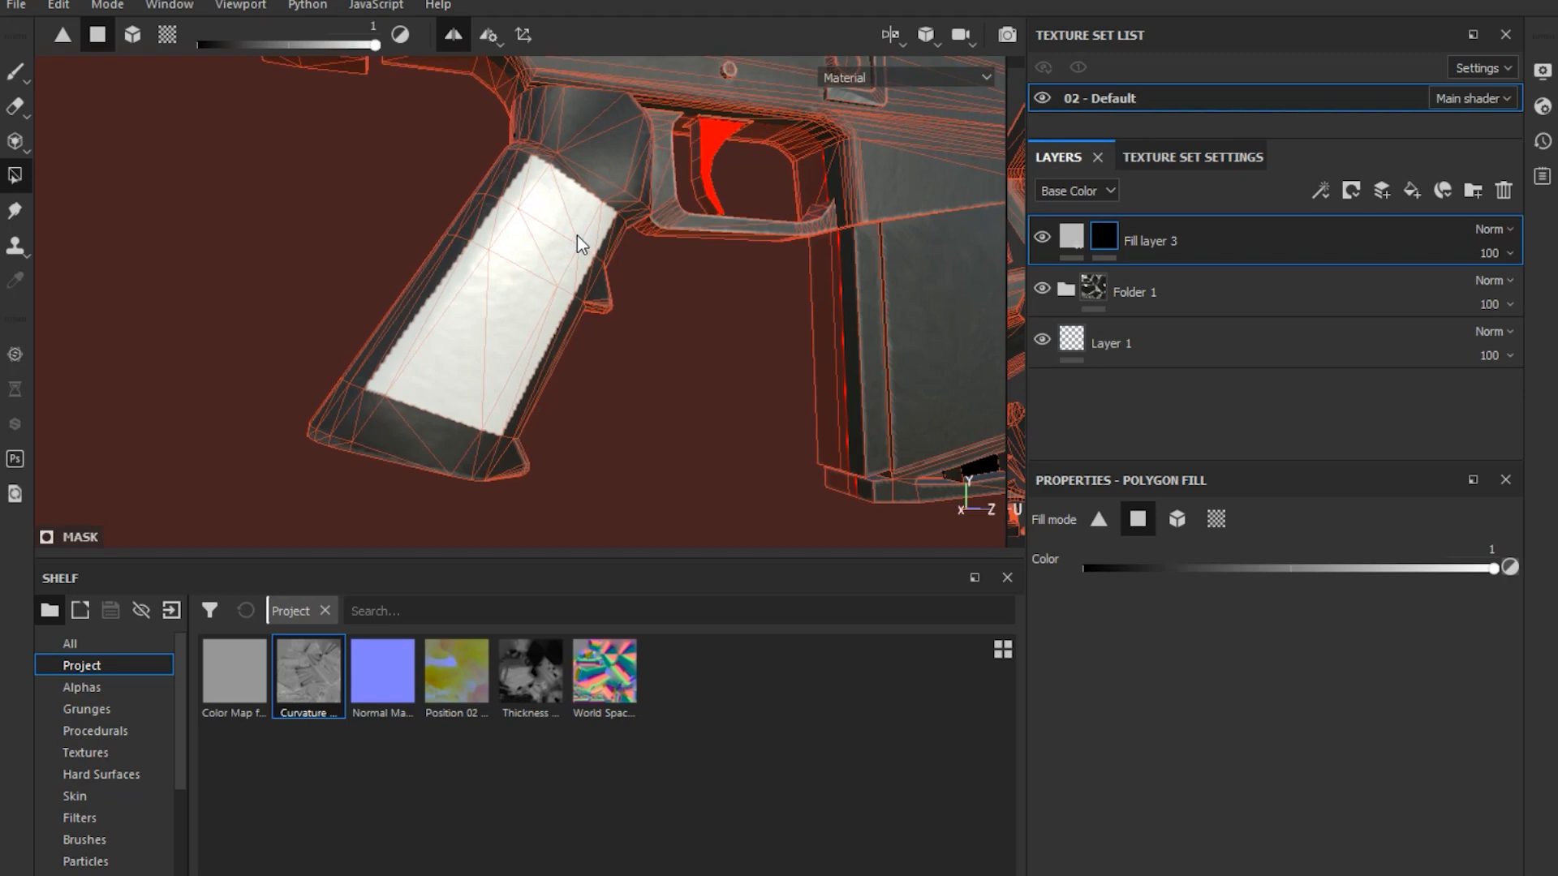
Set the height of Fill layer 3 to -0.0619 and disable its color channel
click(15, 72)
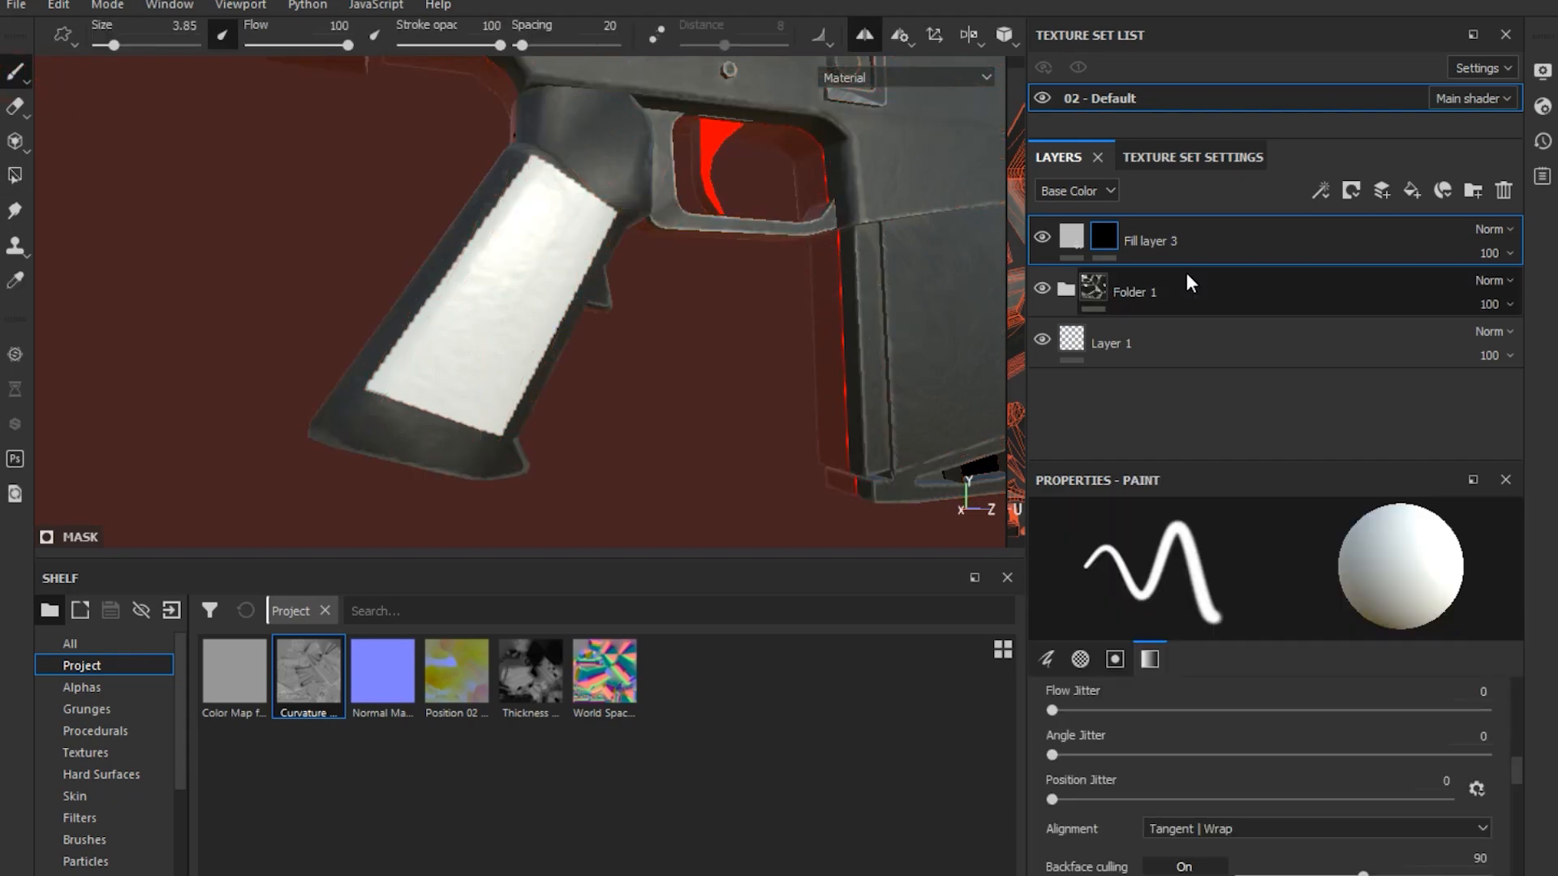
click(1070, 236)
scroll(1225, 673, down, 5)
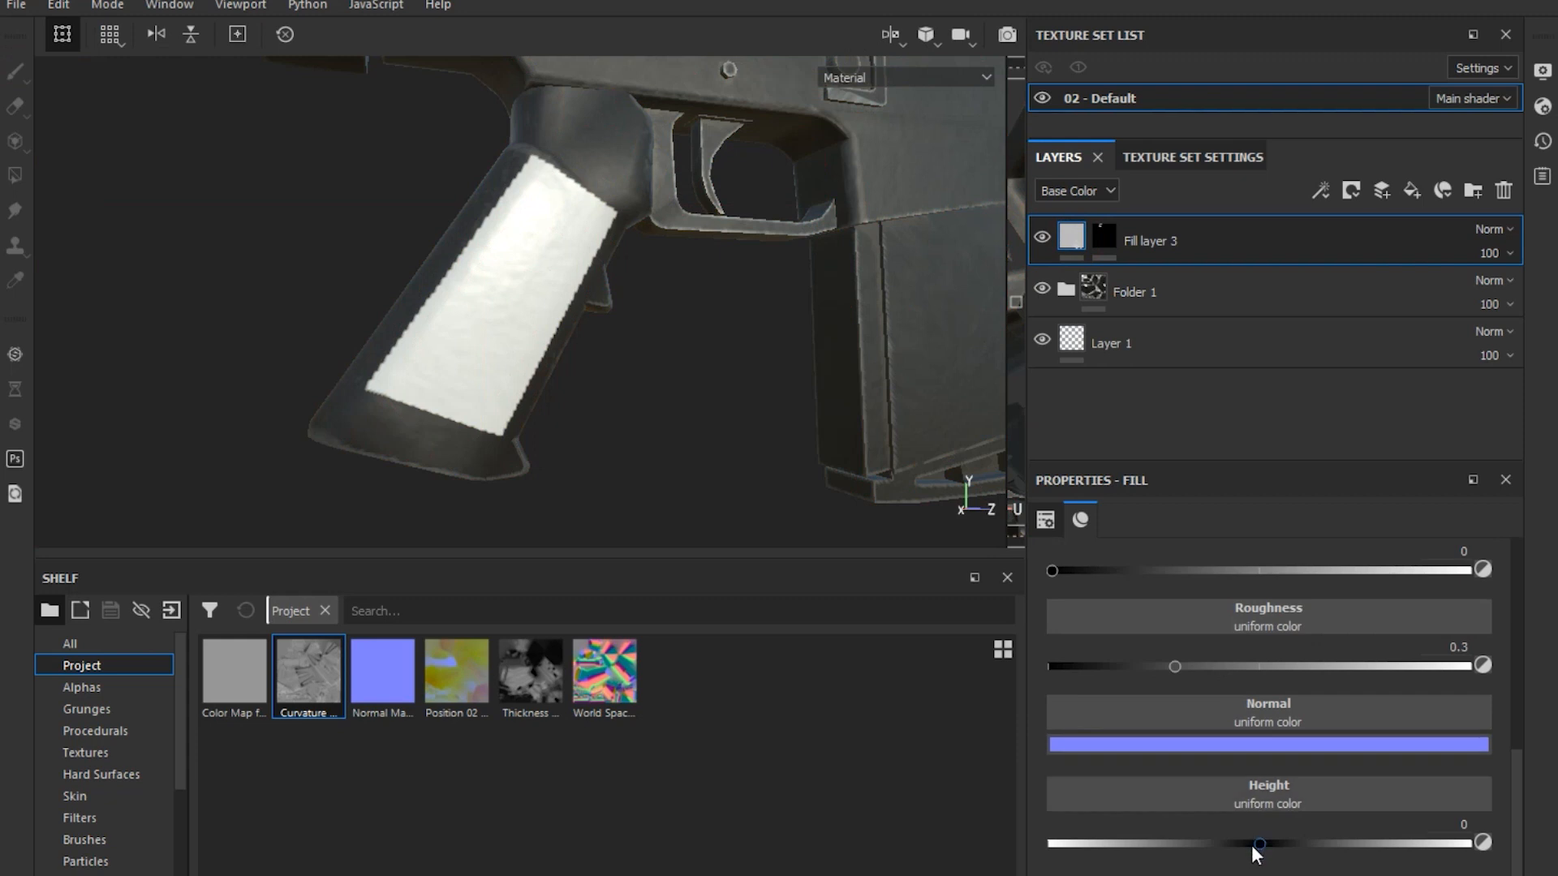
drag(1254, 847, 1247, 852)
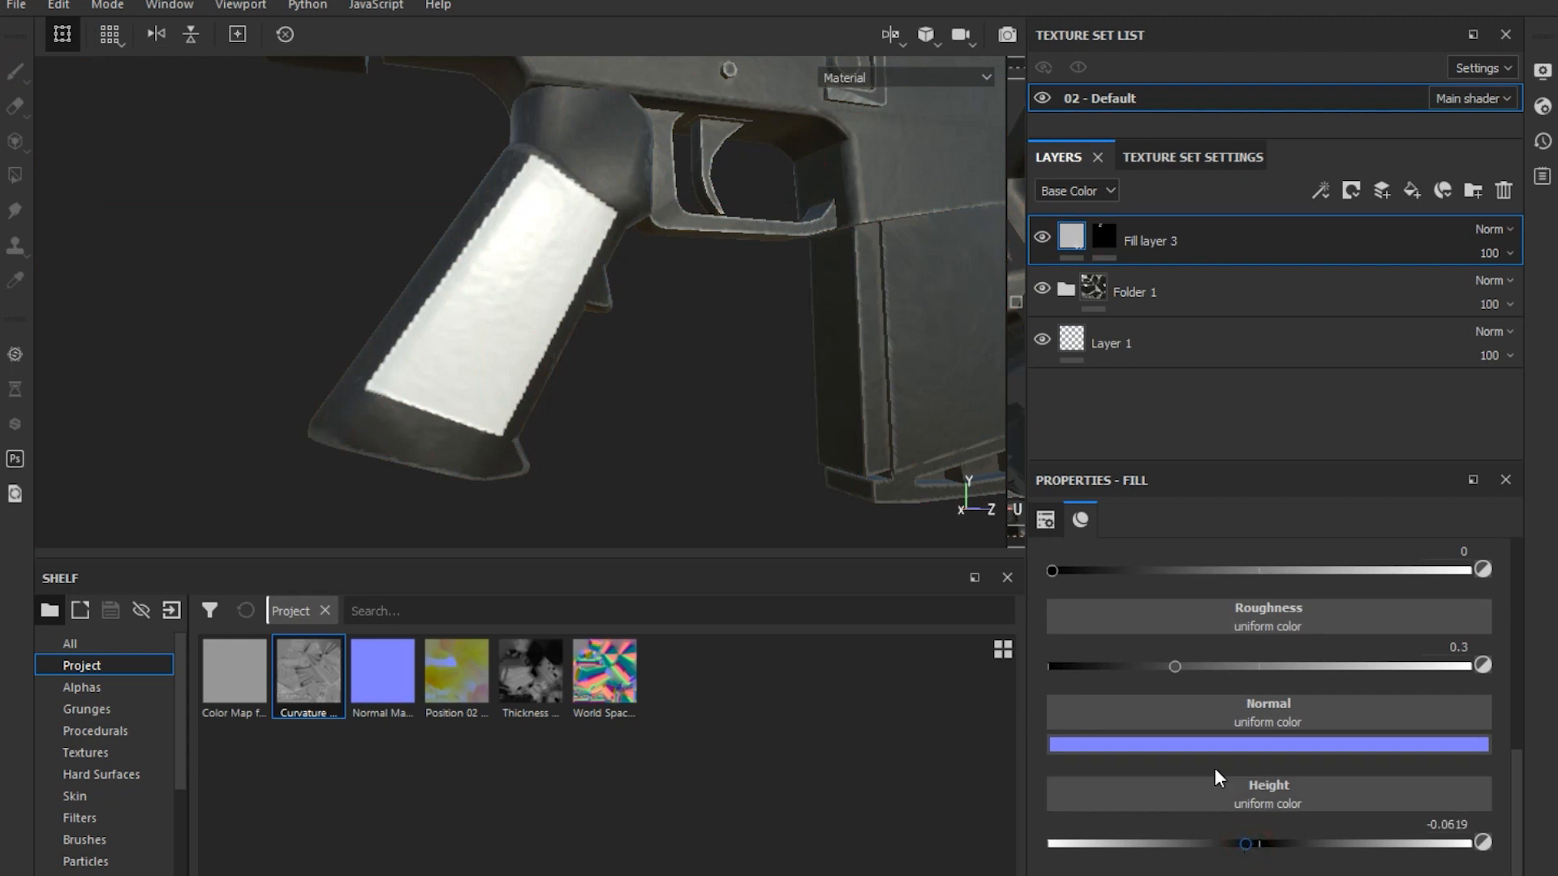
scroll(1167, 658, up, 5)
click(1087, 642)
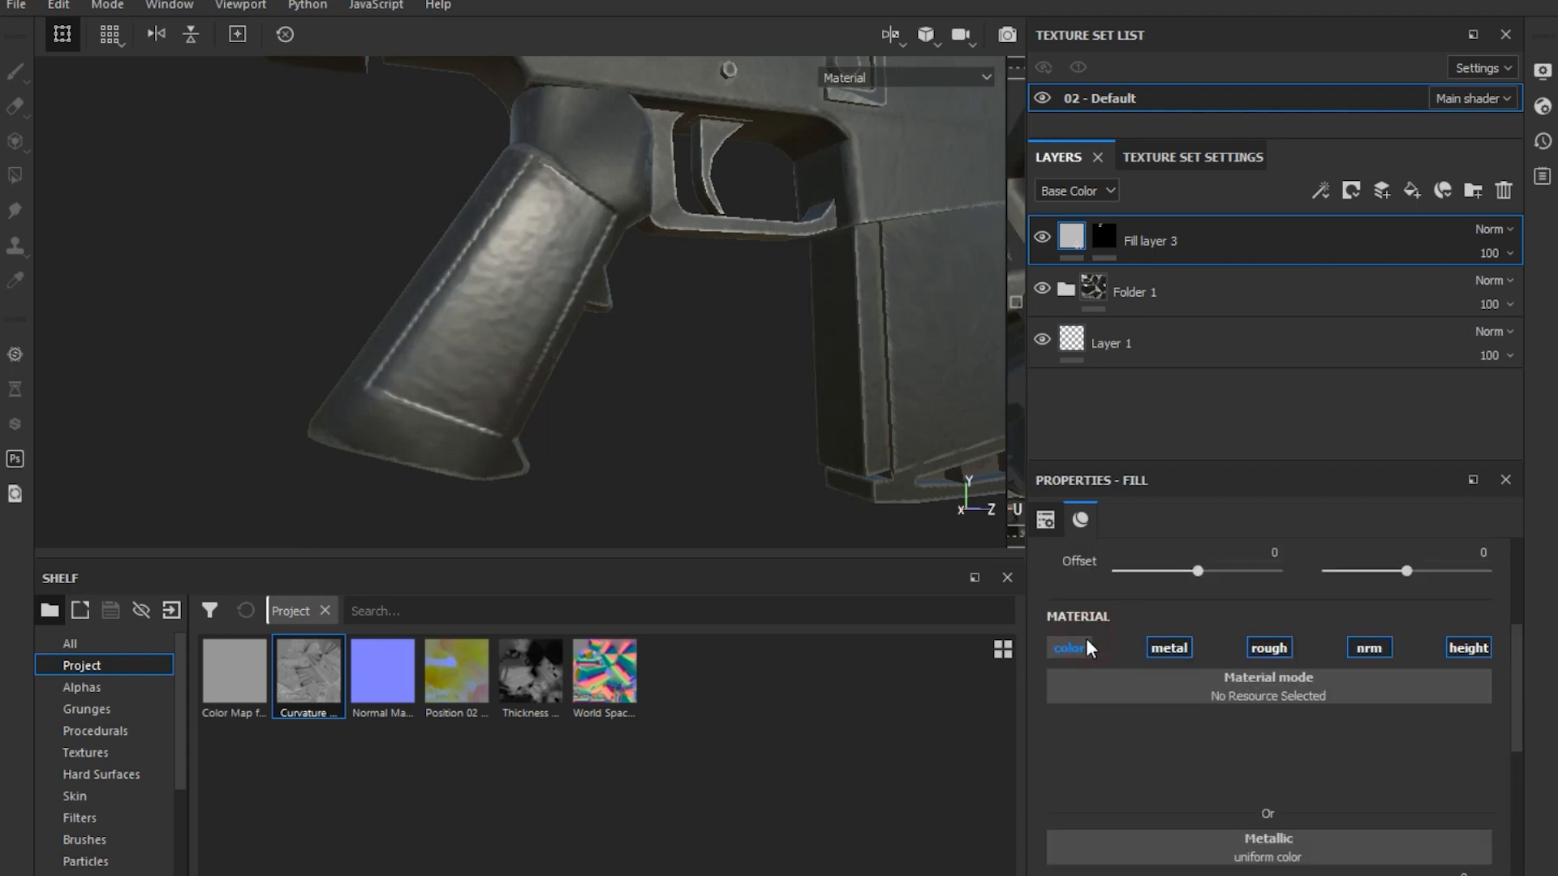
Lower the height of Fill layer 3 to -0.1134 to deepen the grip panel
mouse_move(583, 375)
alt+mouse_down()
mouse_move(636, 389)
mouse_move(609, 393)
alt+mouse_up()
scroll(1232, 758, down, 5)
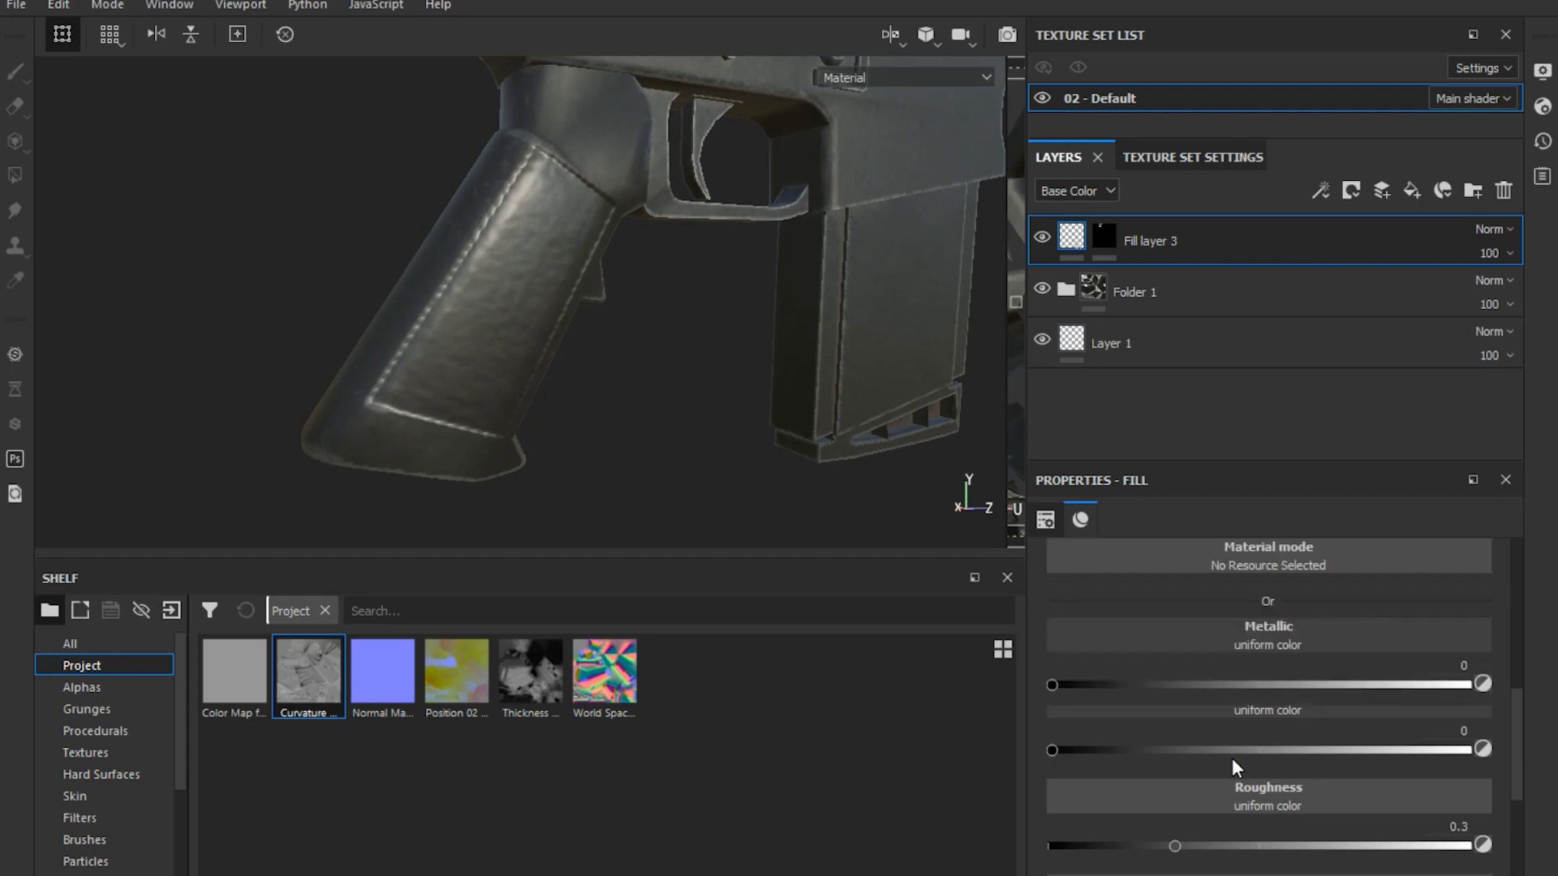
mouse_move(1244, 844)
mouse_down()
mouse_move(1228, 843)
mouse_move(1271, 844)
mouse_move(1234, 844)
mouse_up()
Return to painting on the mask of Fill layer 3 and turn off symmetry
click(1109, 239)
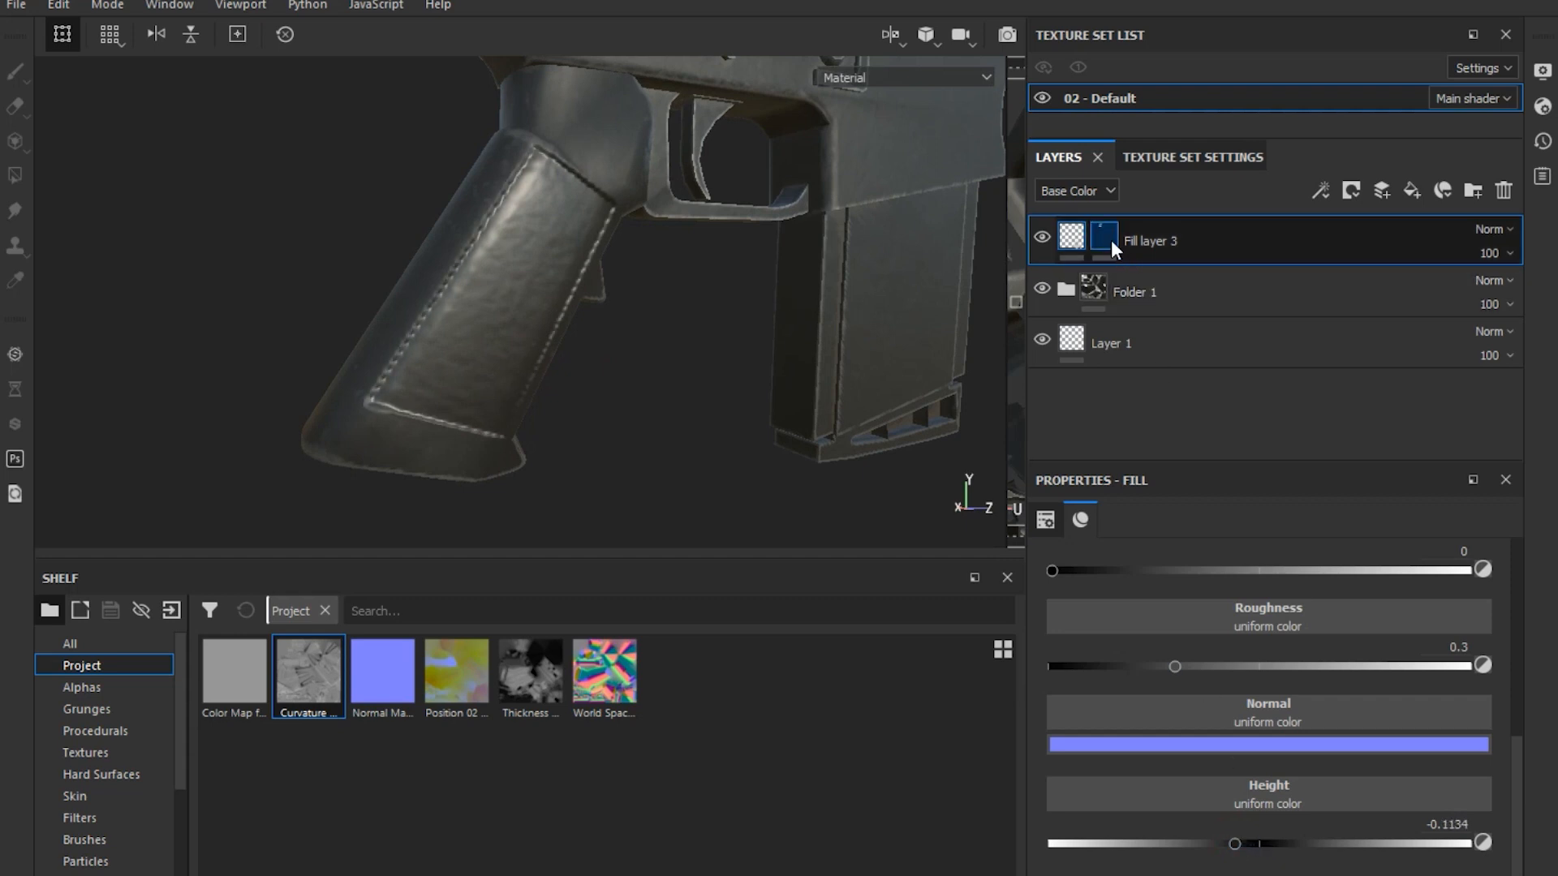
key(1)
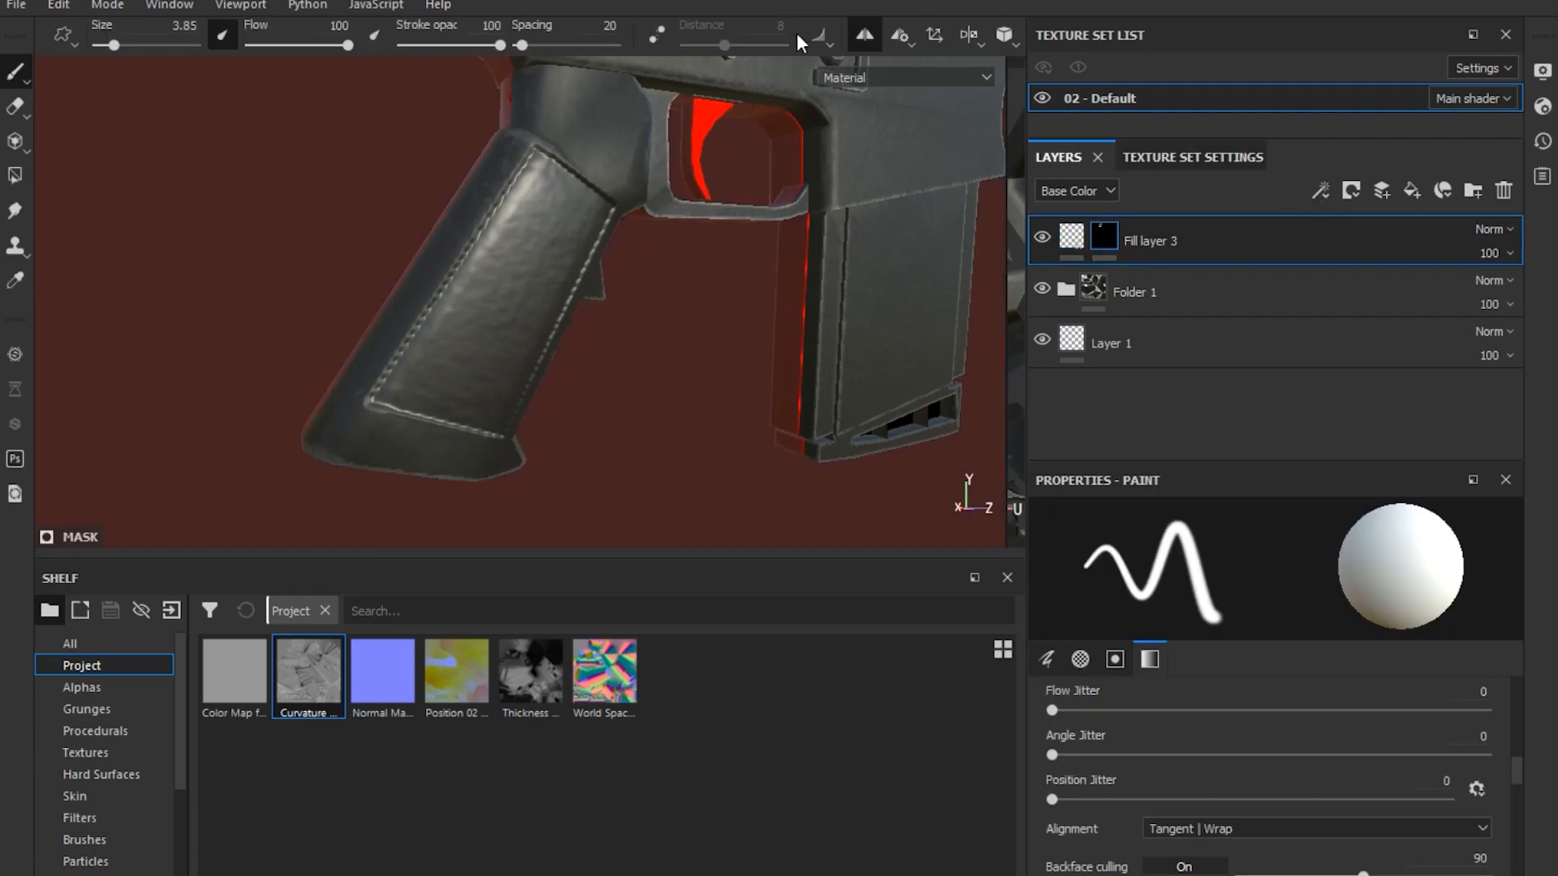
click(863, 35)
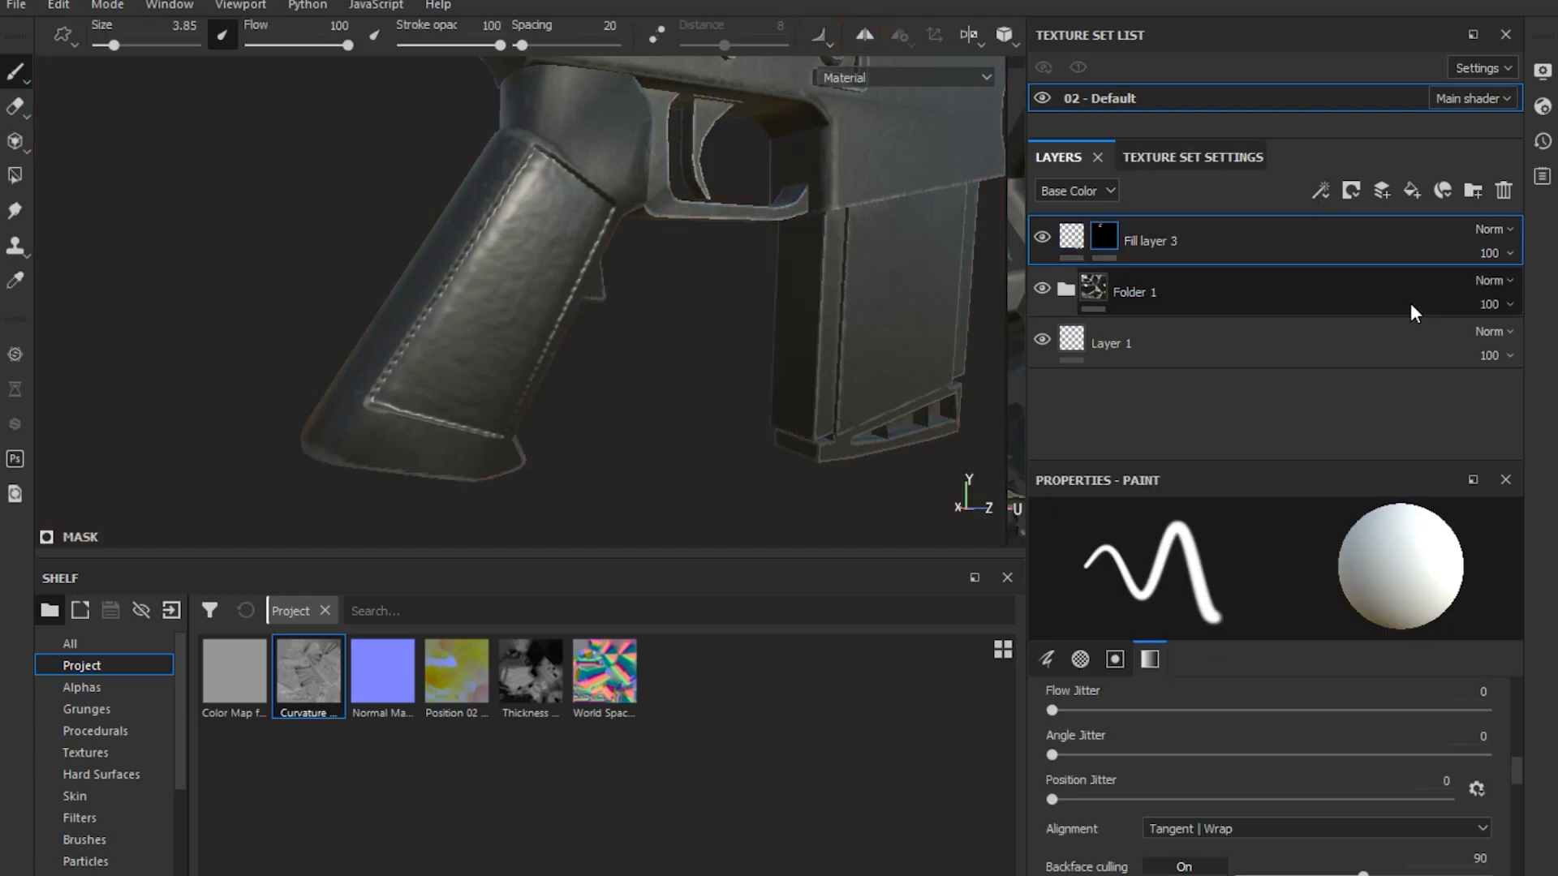
Check the mirrored fill on the opposite side of the grip and clear the mask of Fill layer 3
alt+drag(960, 386, 1140, 357)
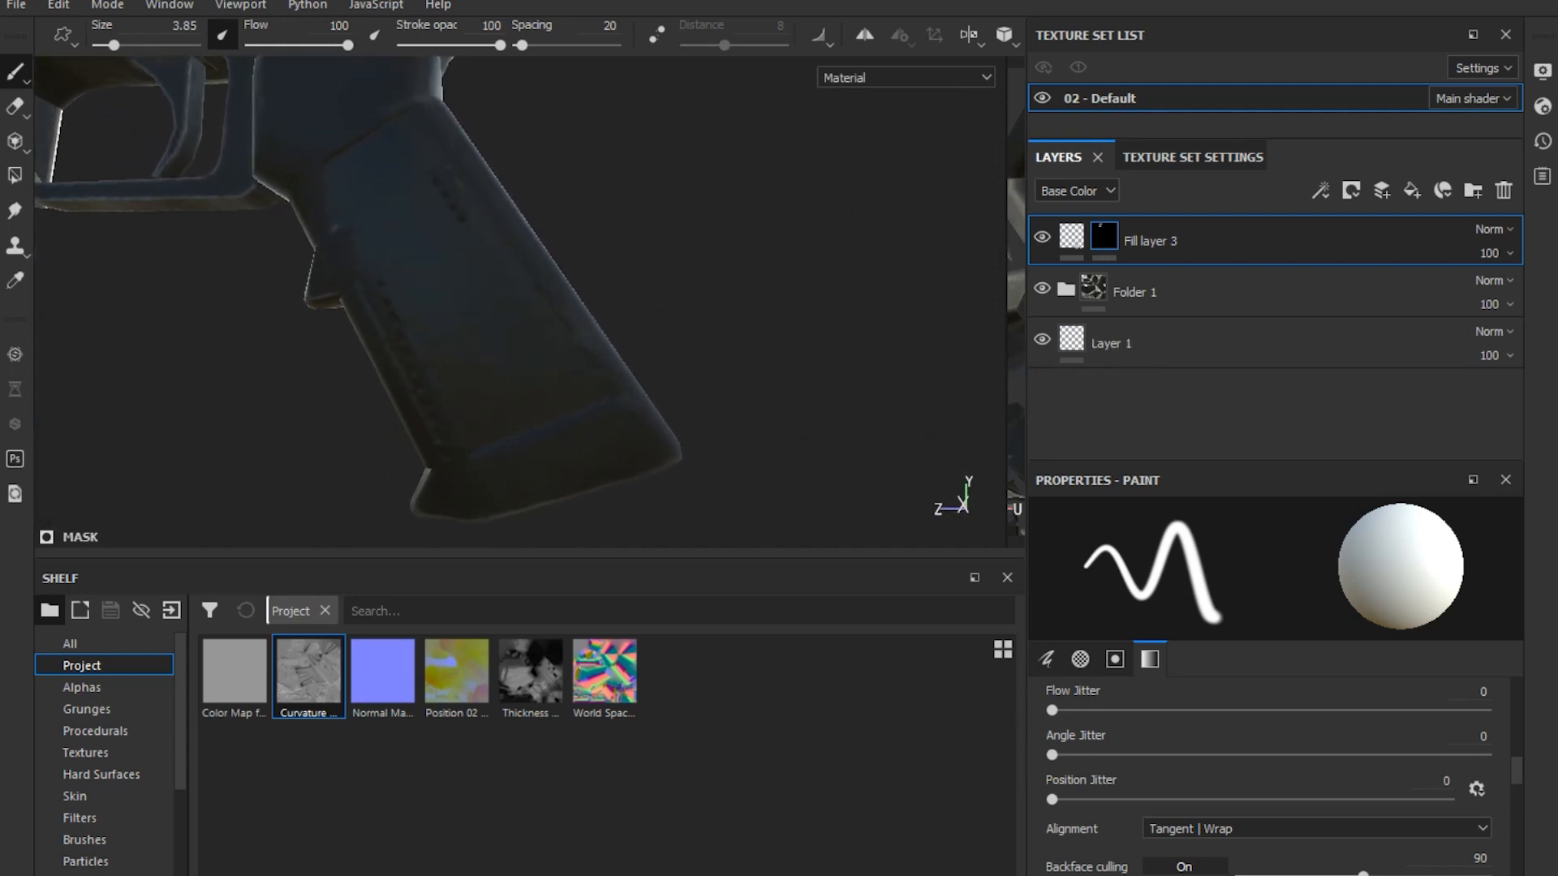
alt+drag(755, 390, 812, 344)
right_click(1144, 247)
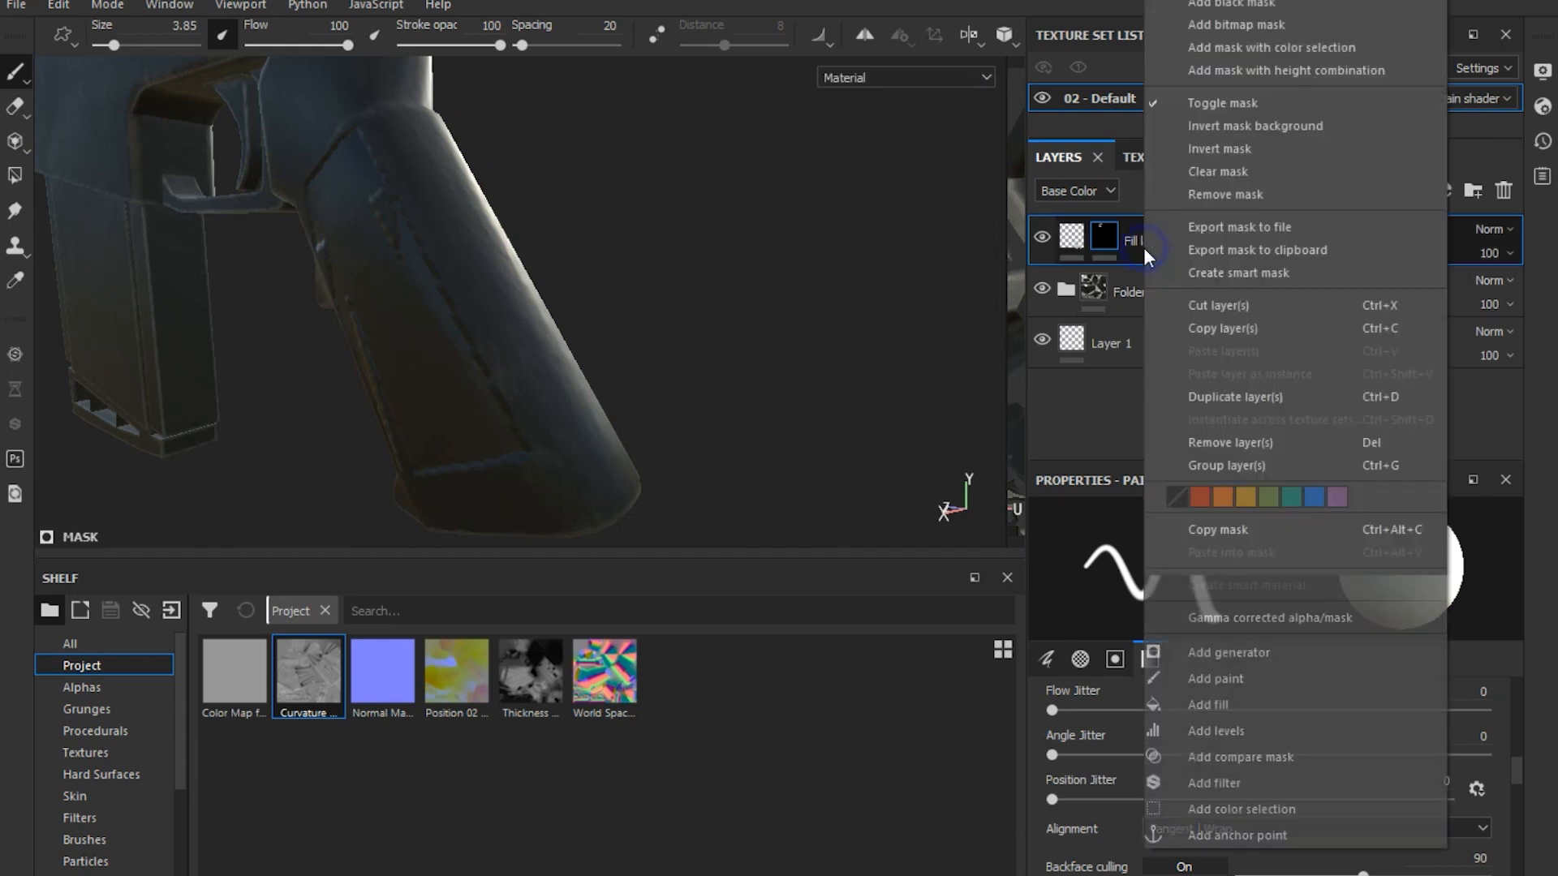
click(1204, 169)
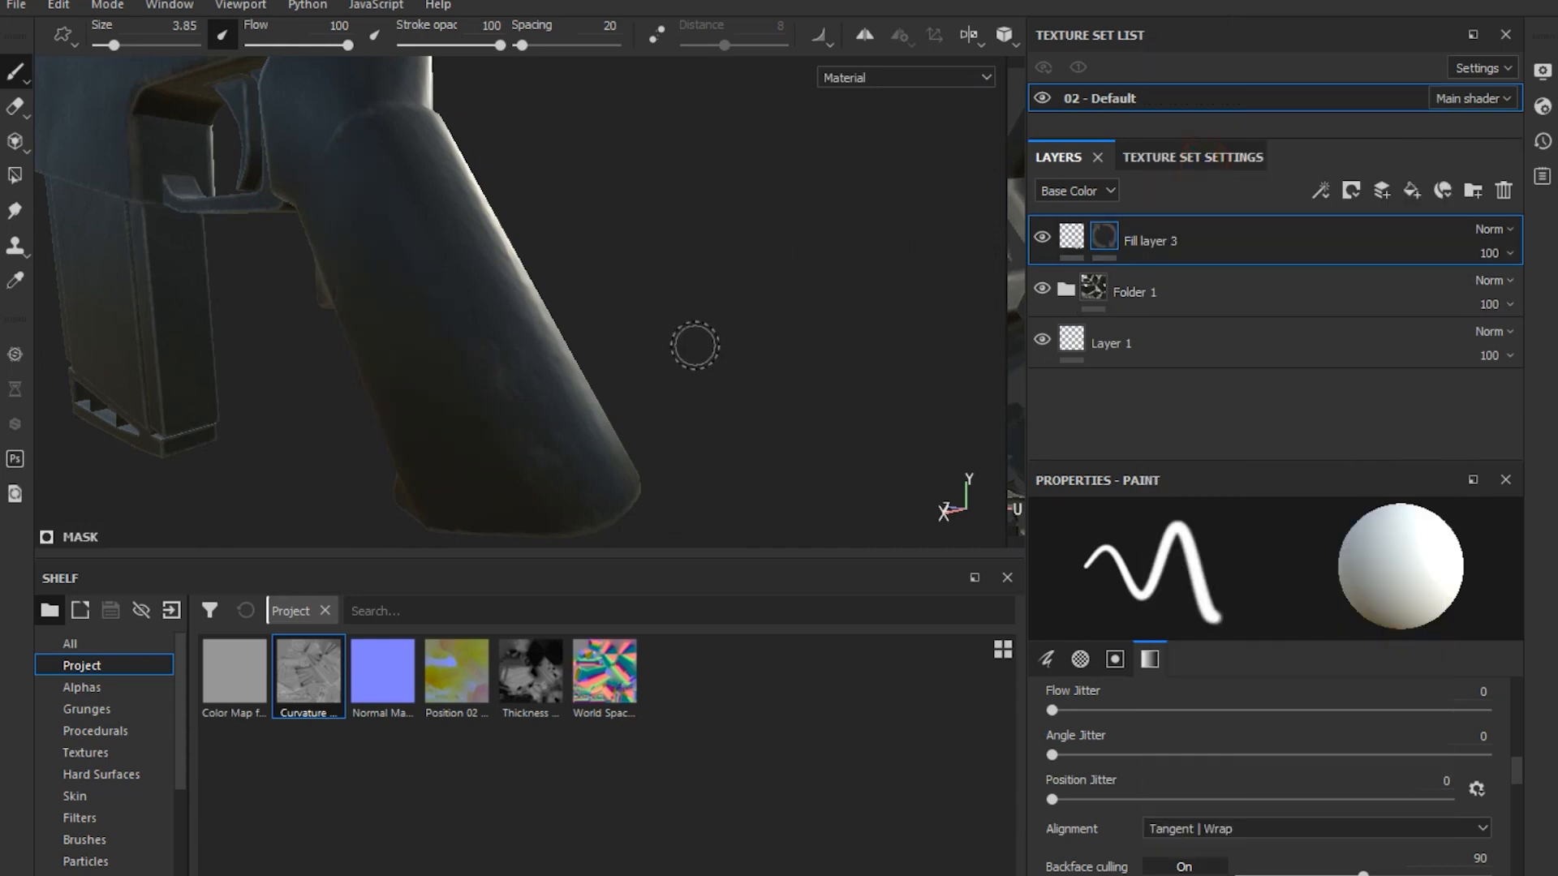
Fill a single polygon on the lower side of the pistol grip in the mask with Polygon Fill
alt+drag(695, 347, 70, 337)
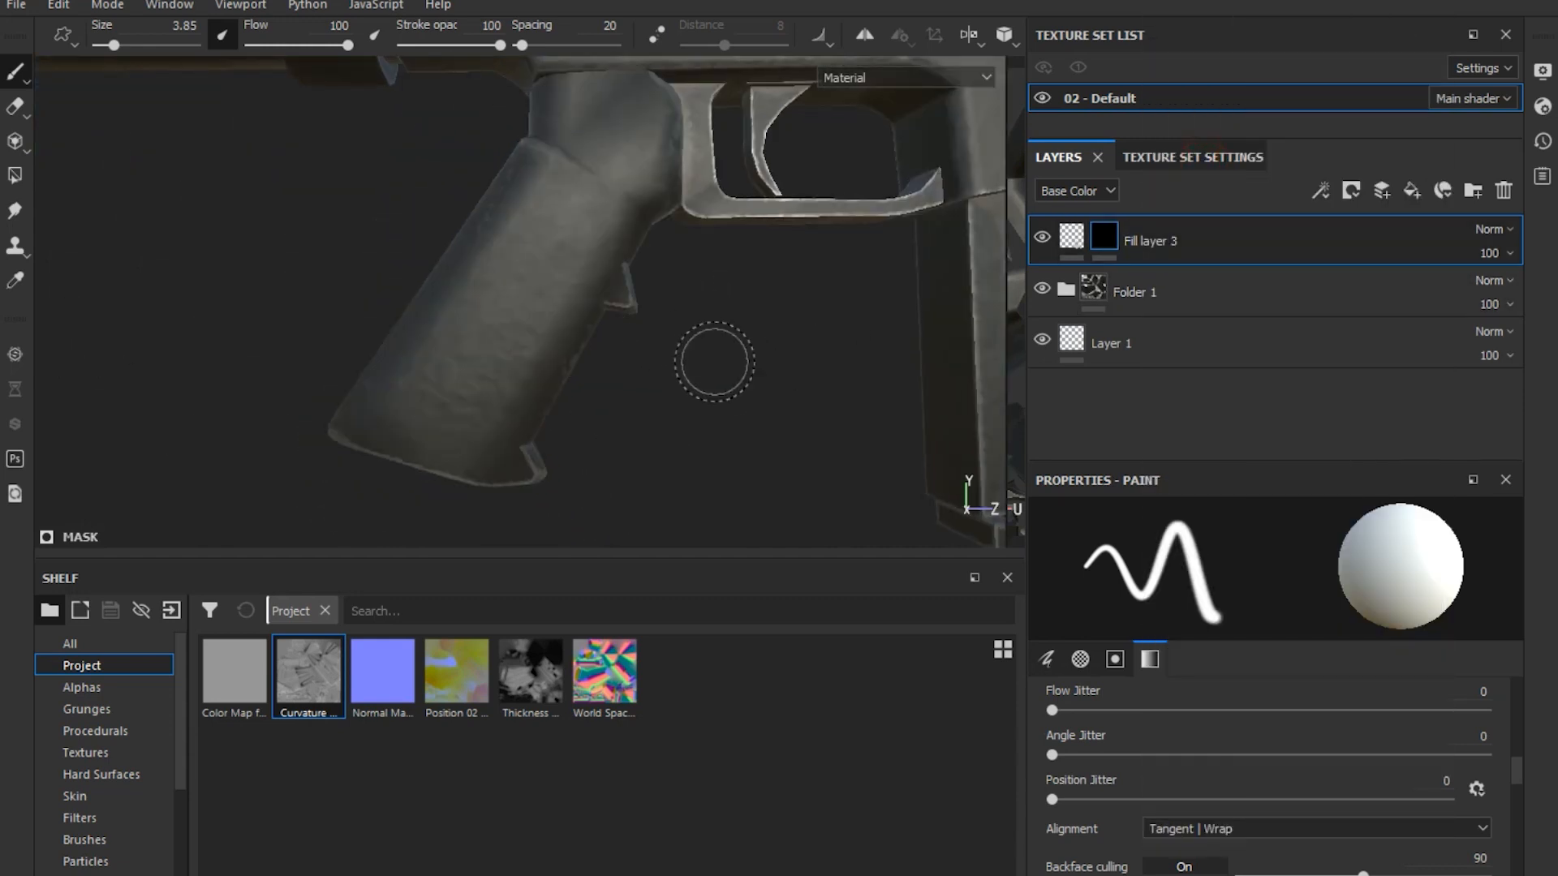
alt+drag(712, 362, 711, 362)
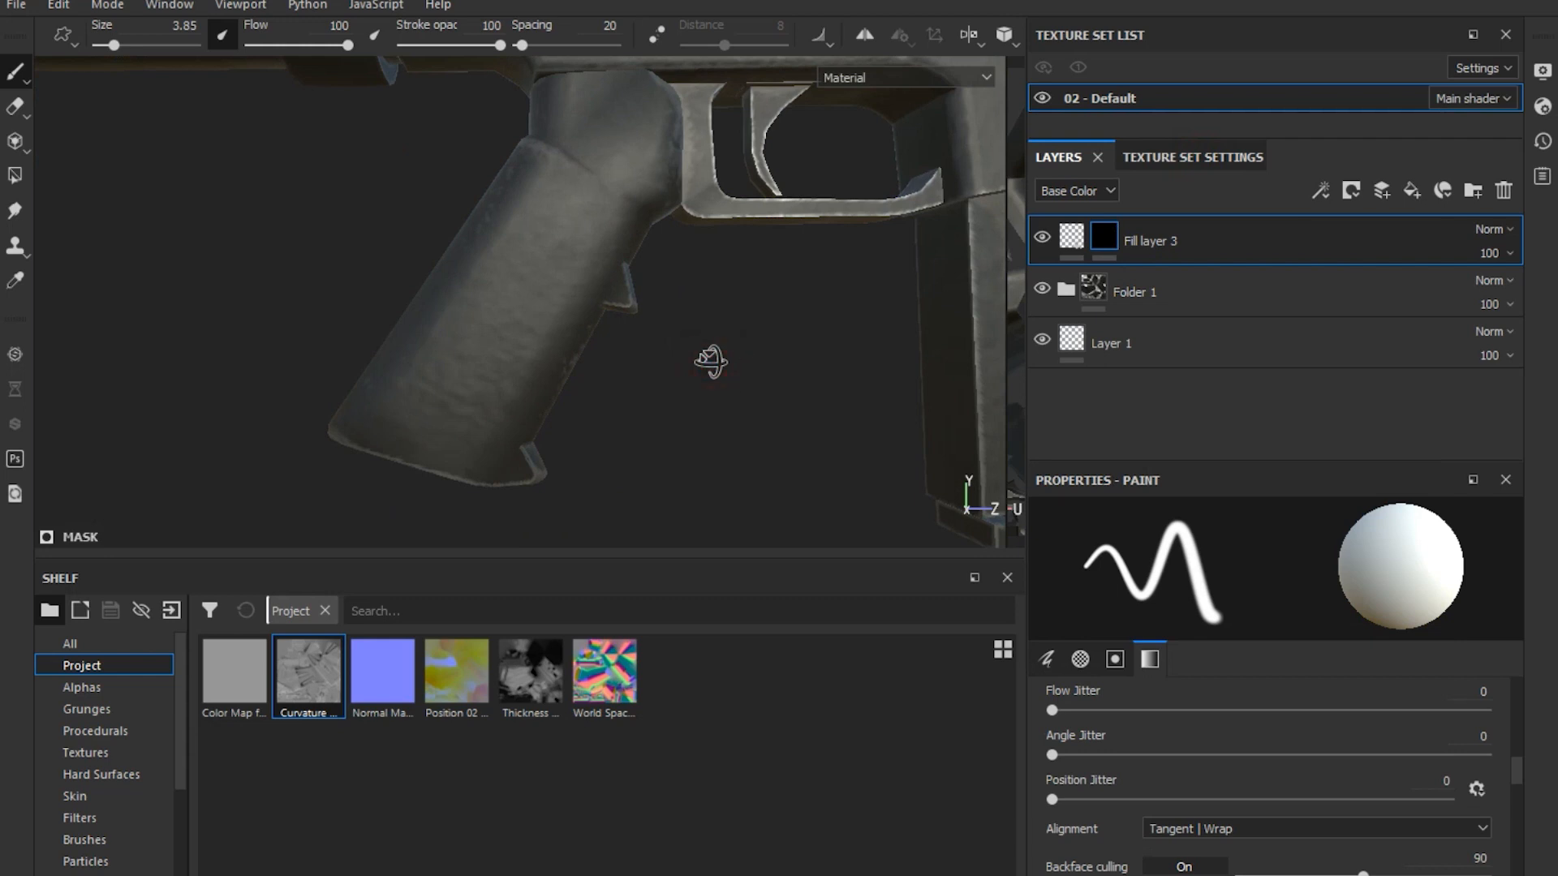
click(15, 174)
click(429, 376)
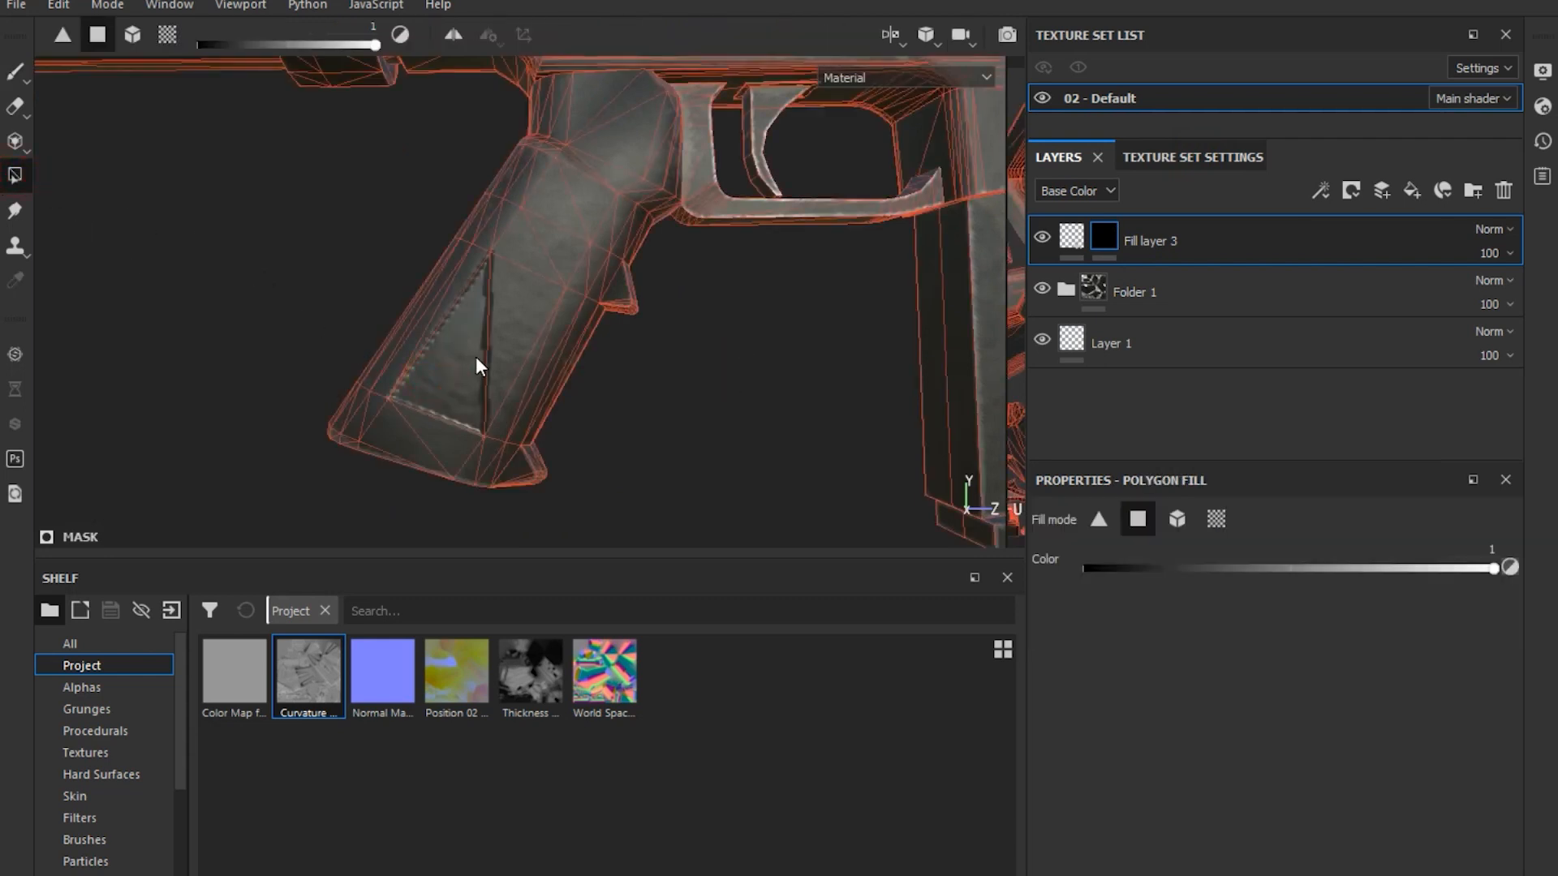
Disable the height channel of Fill layer 3
click(1069, 241)
scroll(1396, 573, up, 4)
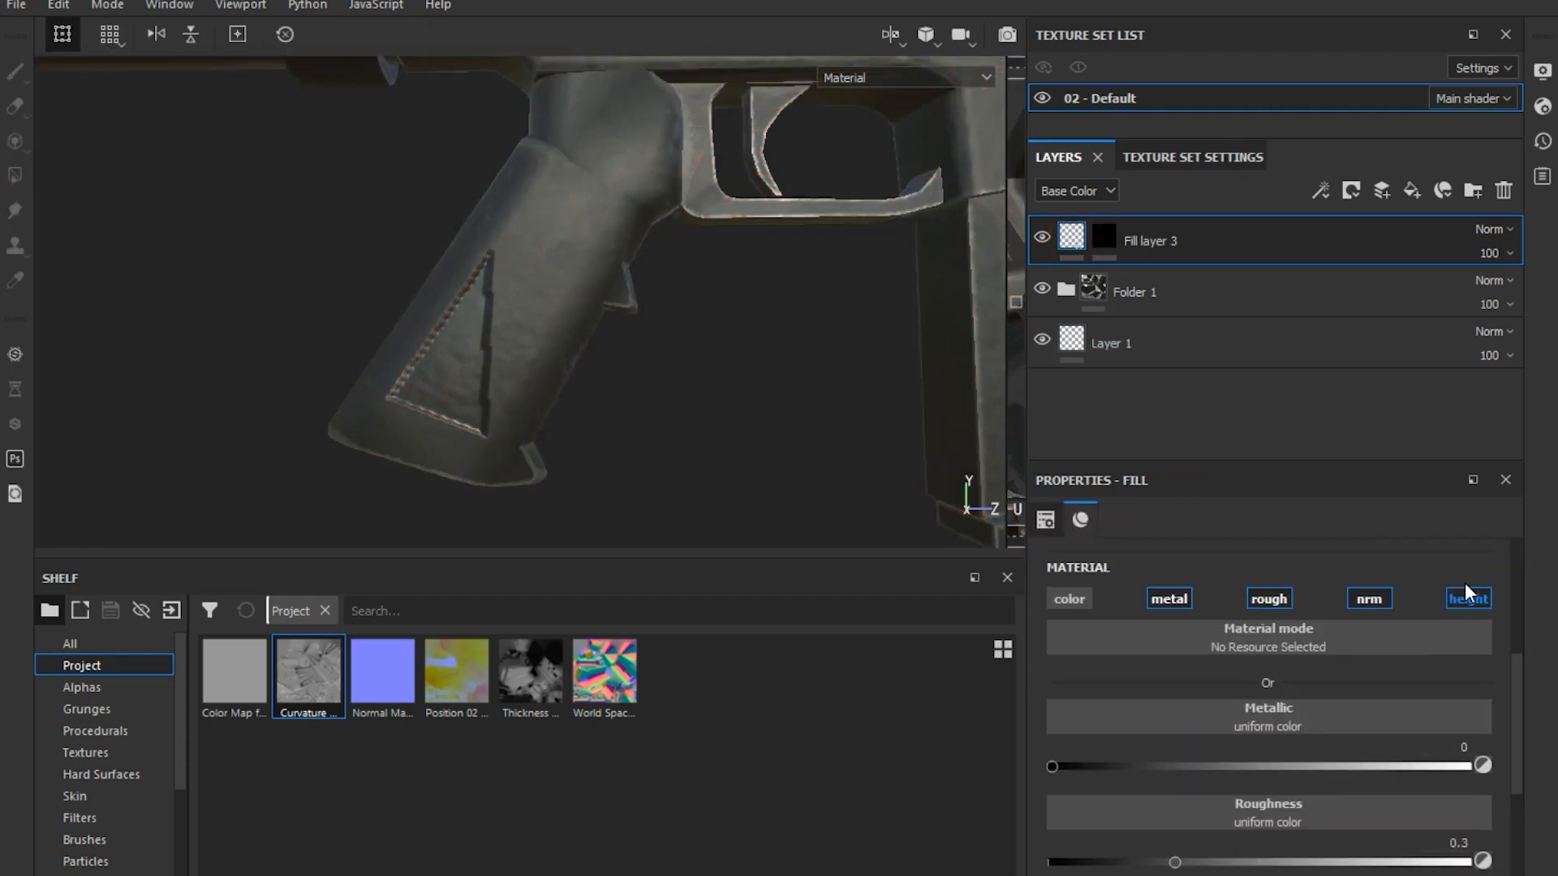
click(1466, 590)
Fill more polygons up the pistol grip's side in the mask, lowering the fill color toward black and restoring it to 1
alt+drag(633, 427, 669, 436)
click(1104, 236)
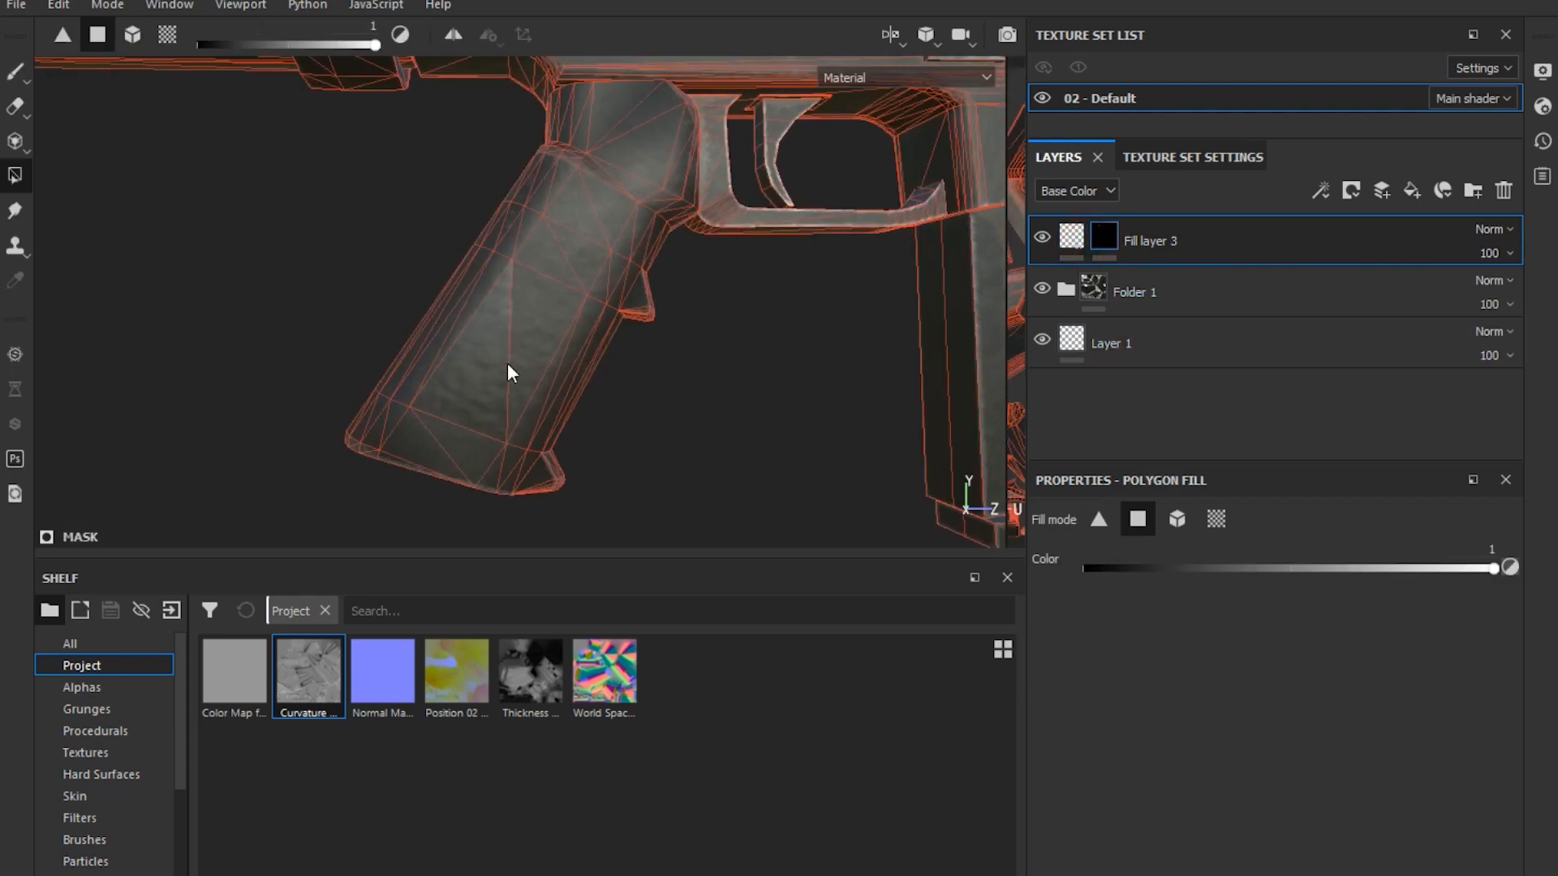
click(526, 344)
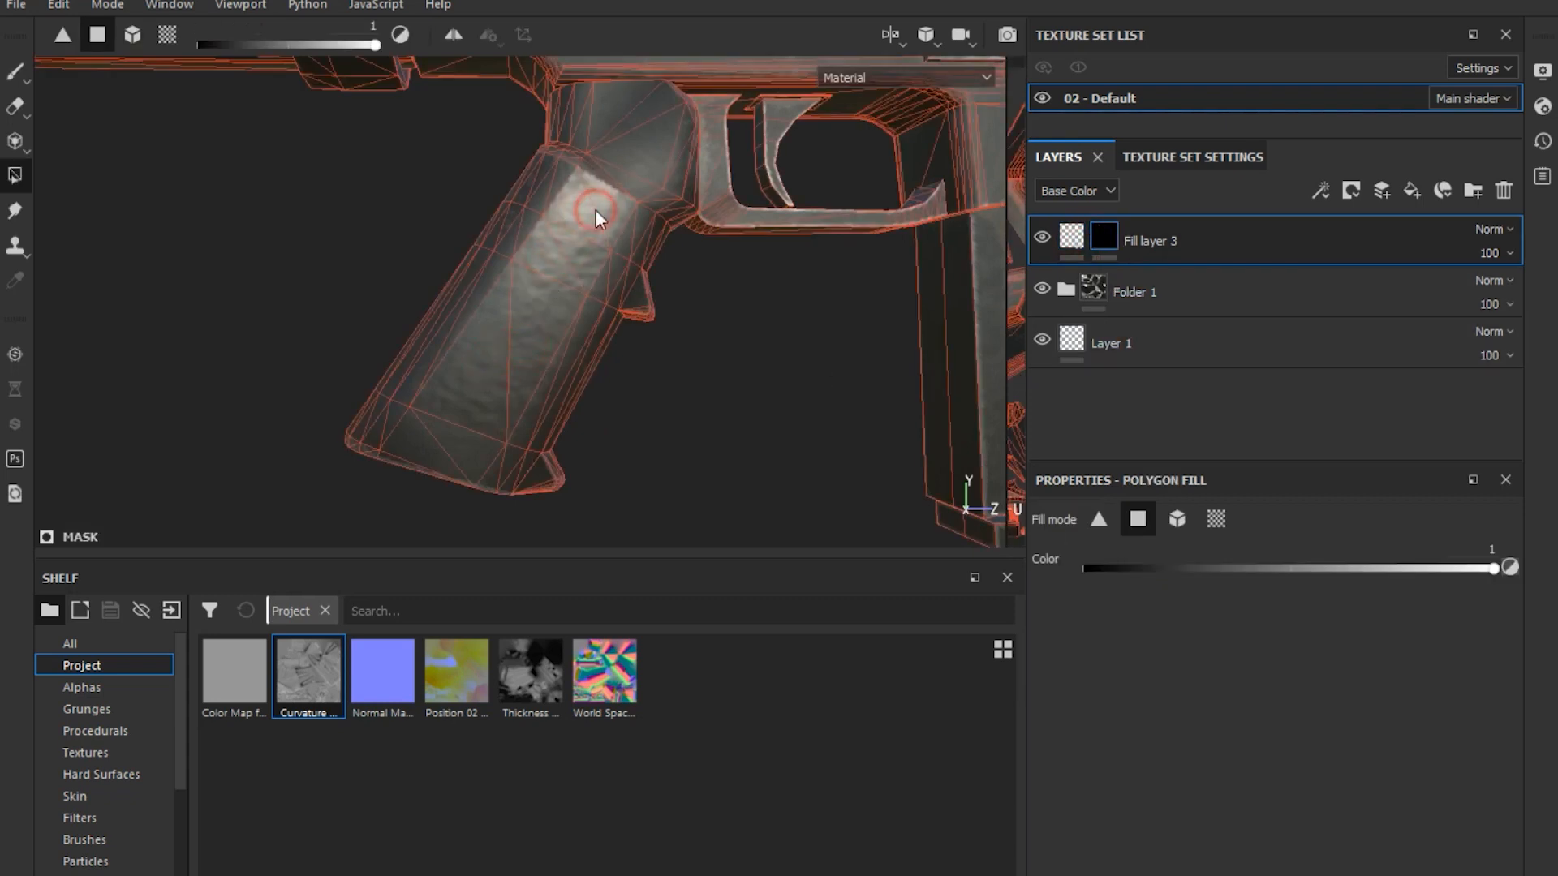
click(1092, 567)
drag(1090, 571, 1493, 572)
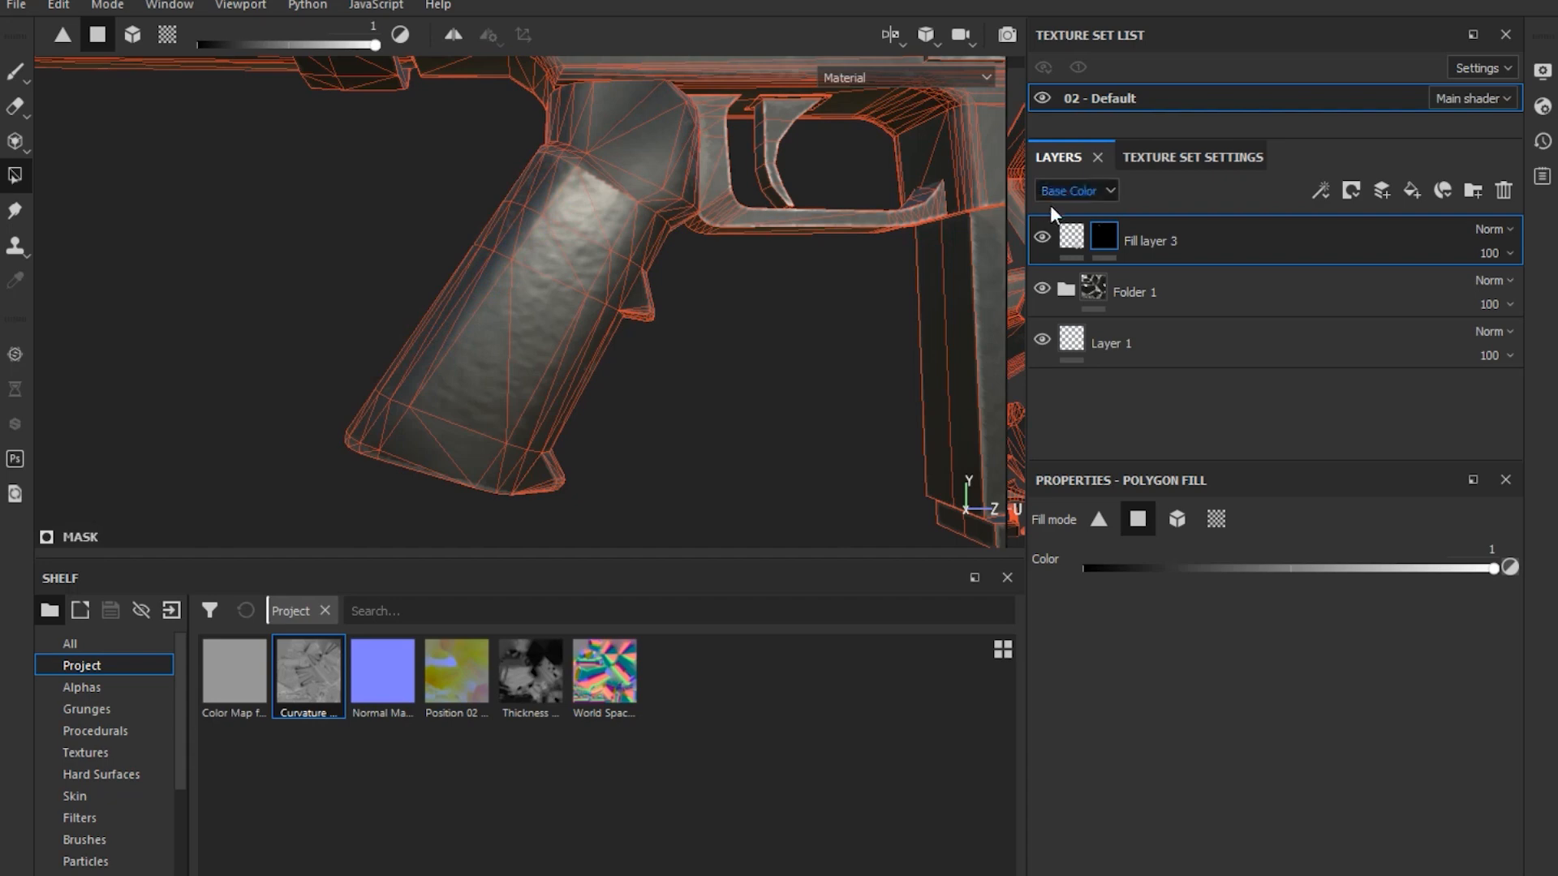
Enable Fill layer 3's color channel and complete its mask across the grip's side panel with Polygon Fill, using colors 0 and 1
click(1071, 236)
click(1069, 598)
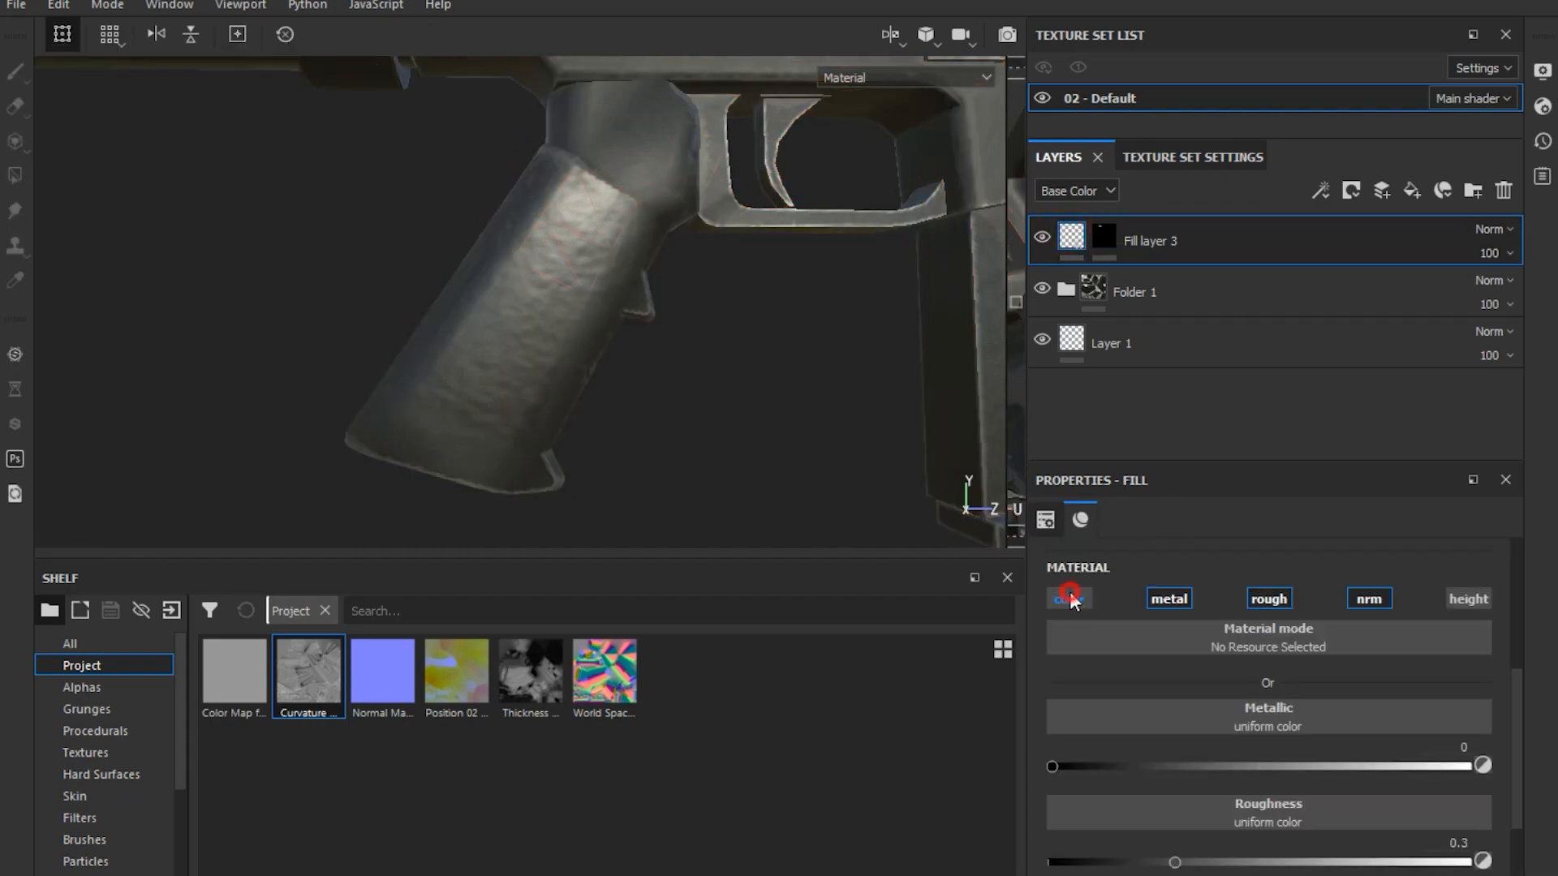
click(1103, 236)
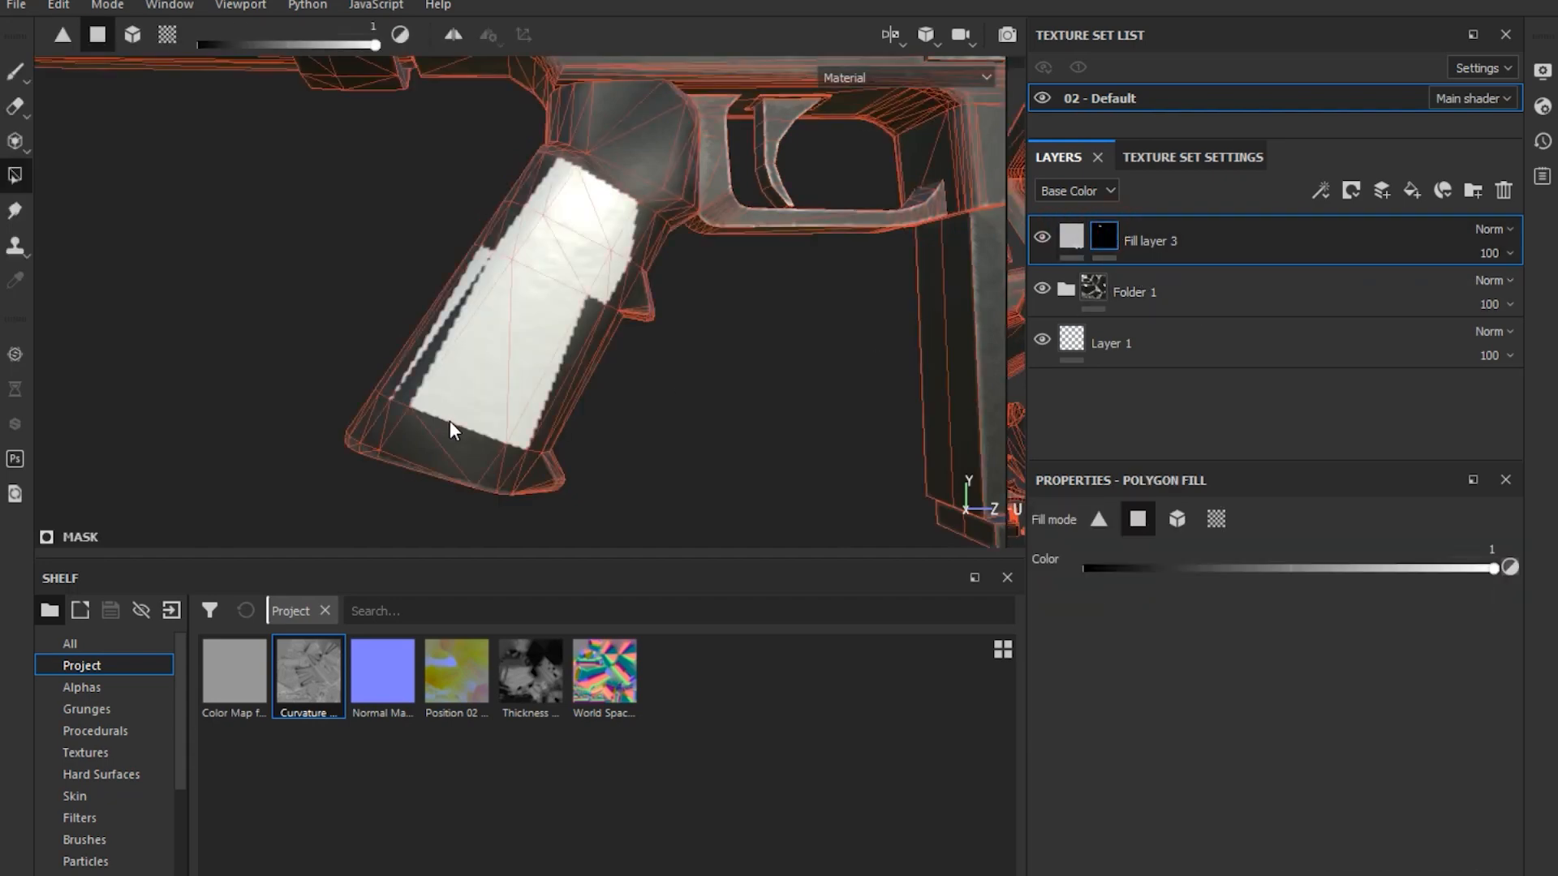
drag(1105, 568, 1055, 568)
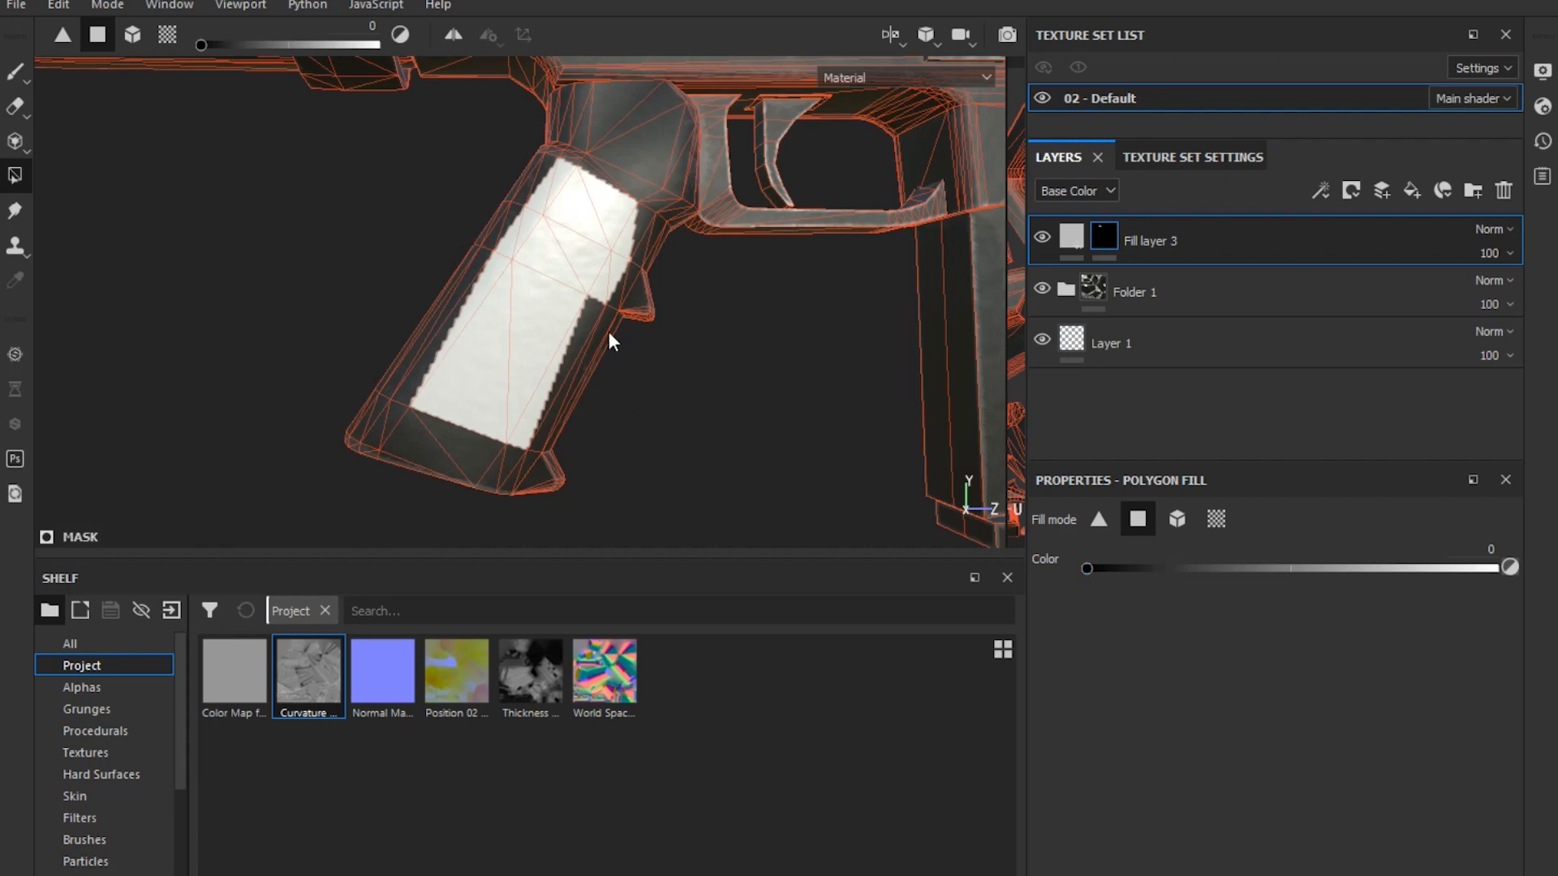
key(x)
click(414, 377)
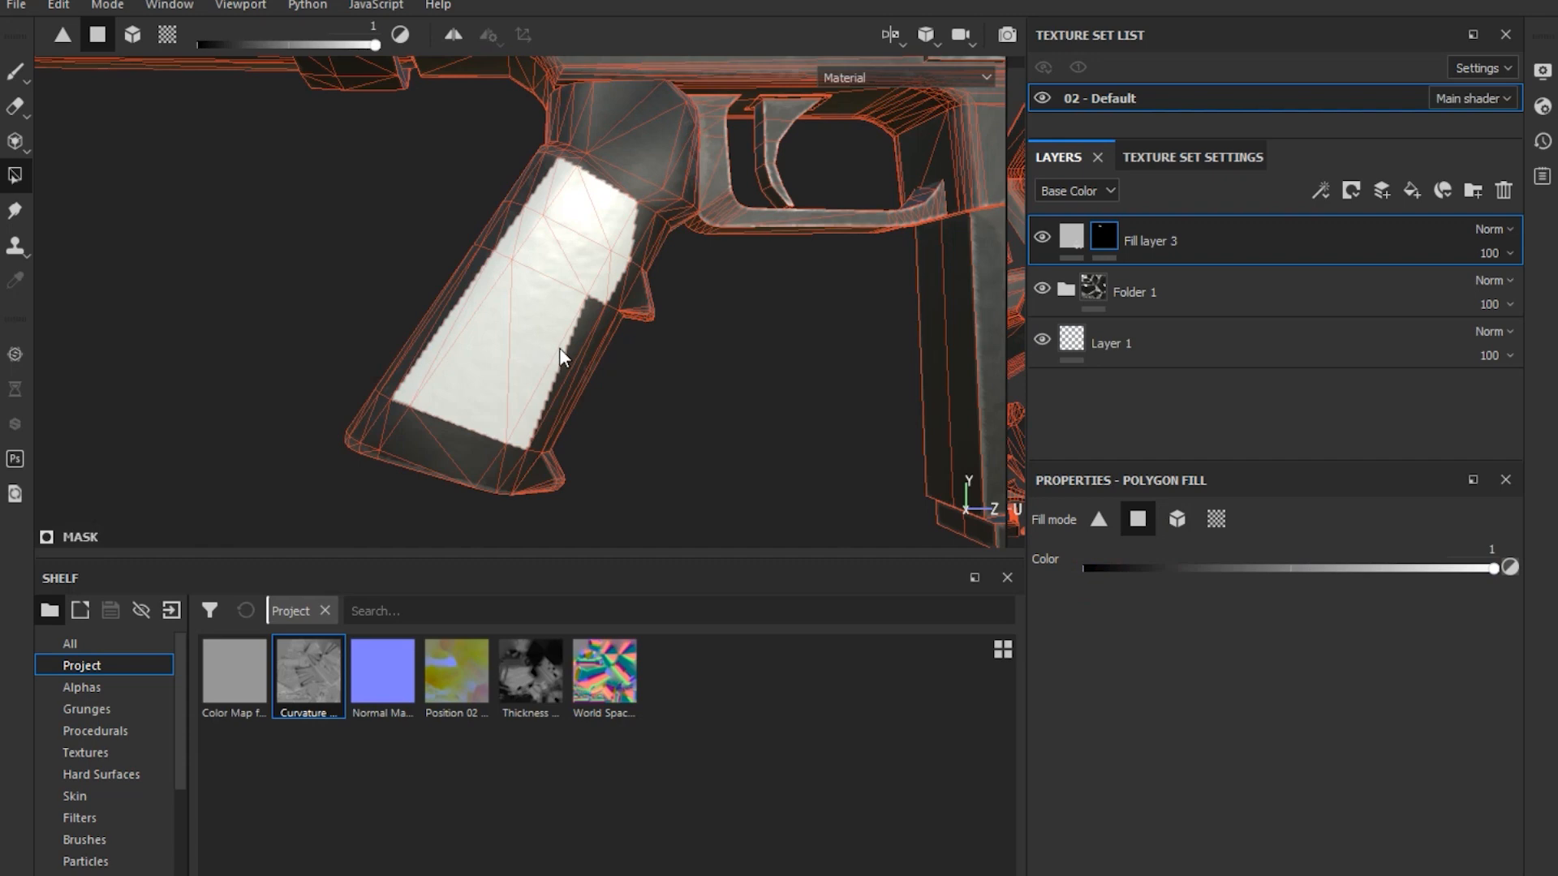
click(576, 333)
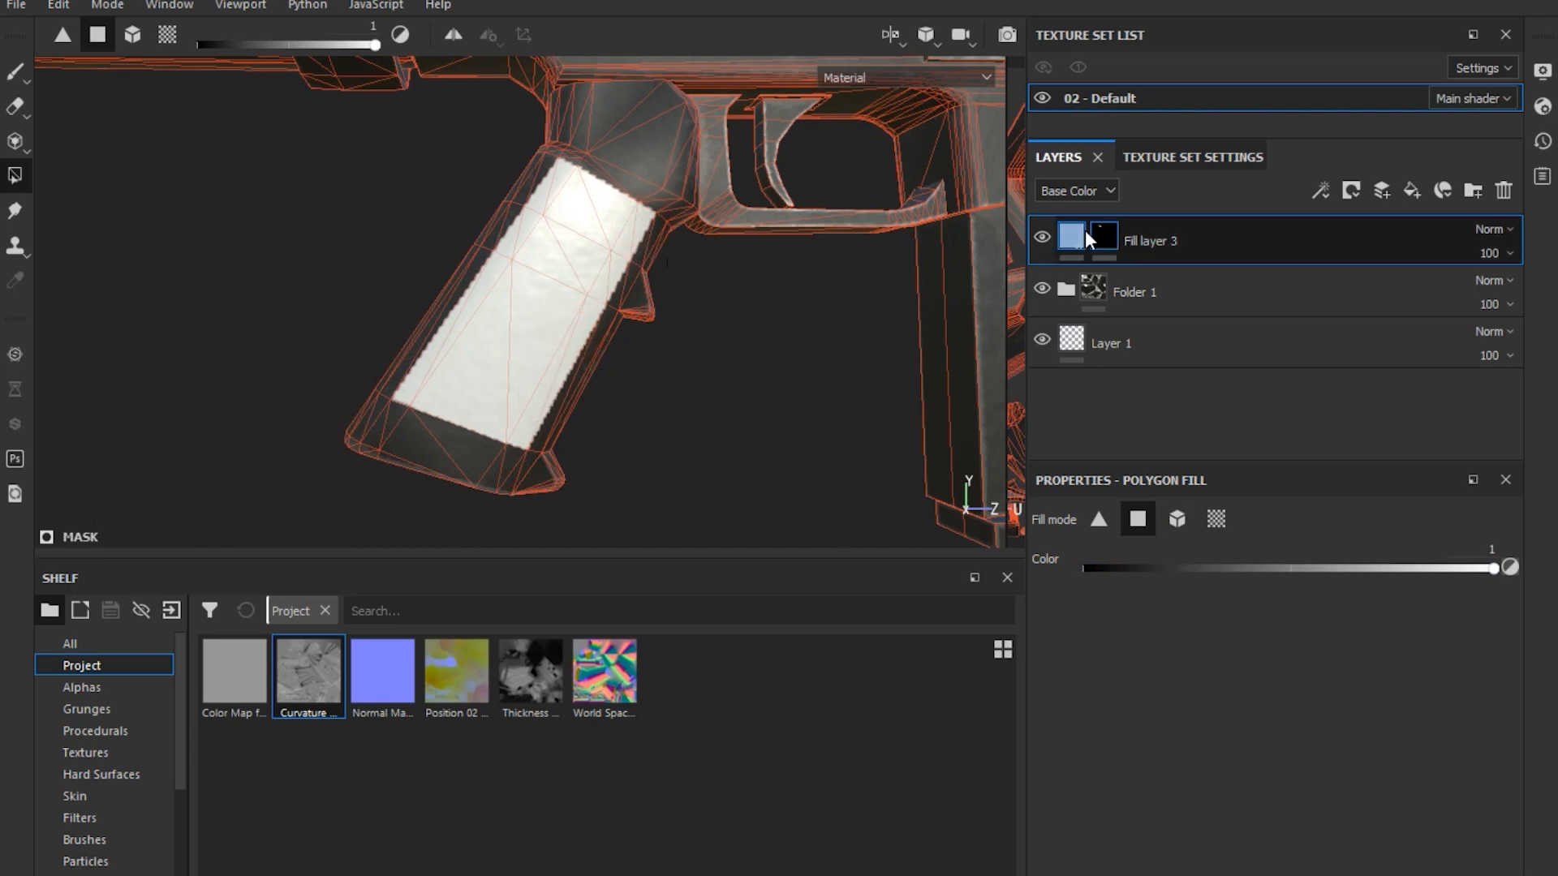
key(1)
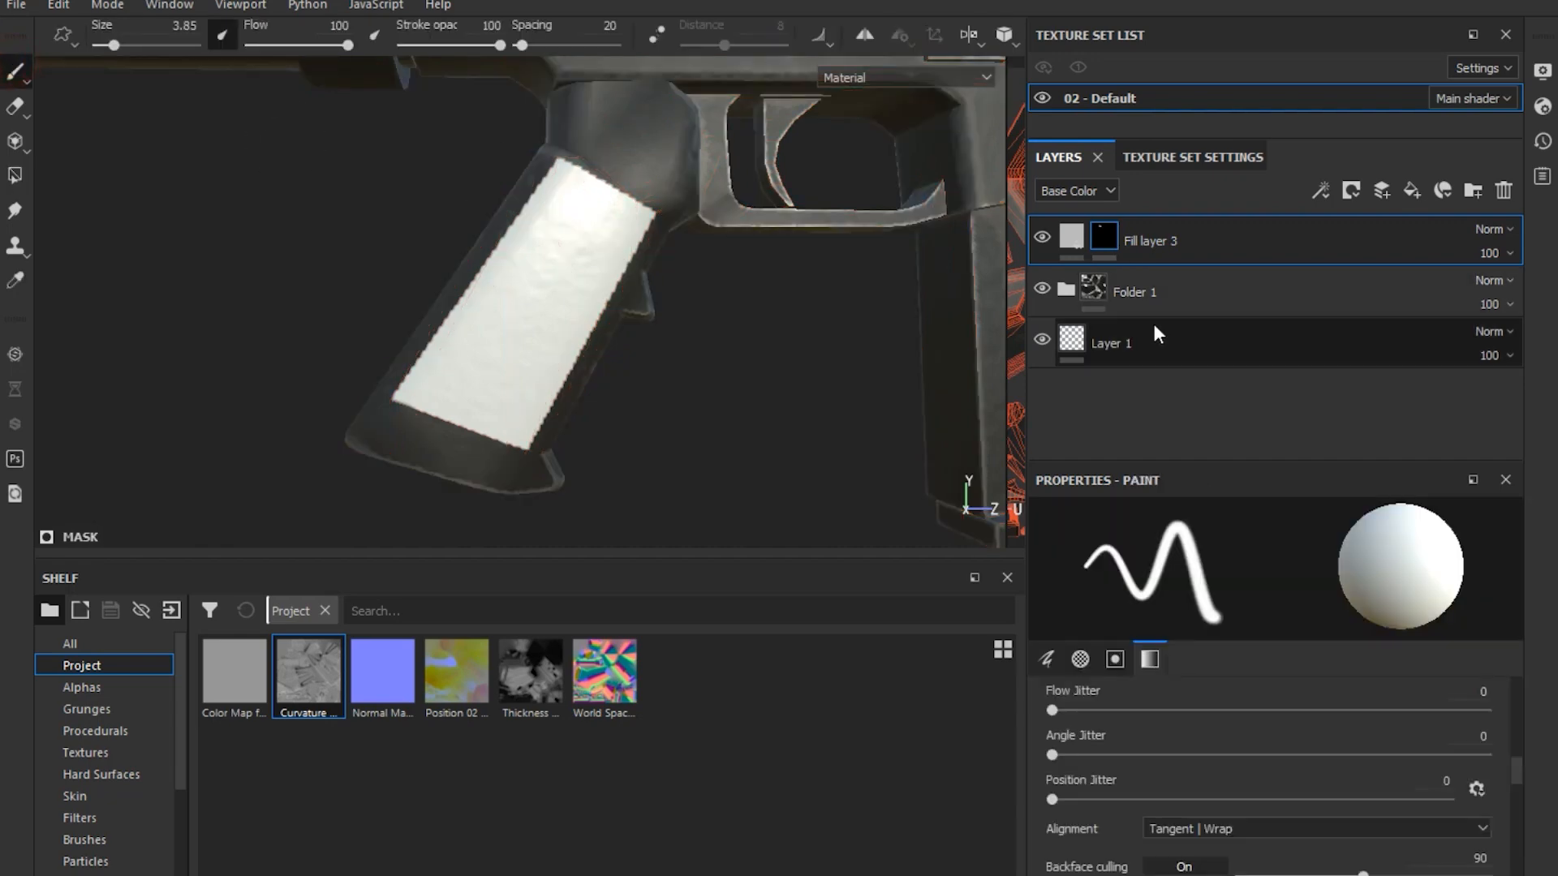
Enable the height channel in the material of Fill layer 3
click(1070, 236)
scroll(1235, 613, down, 3)
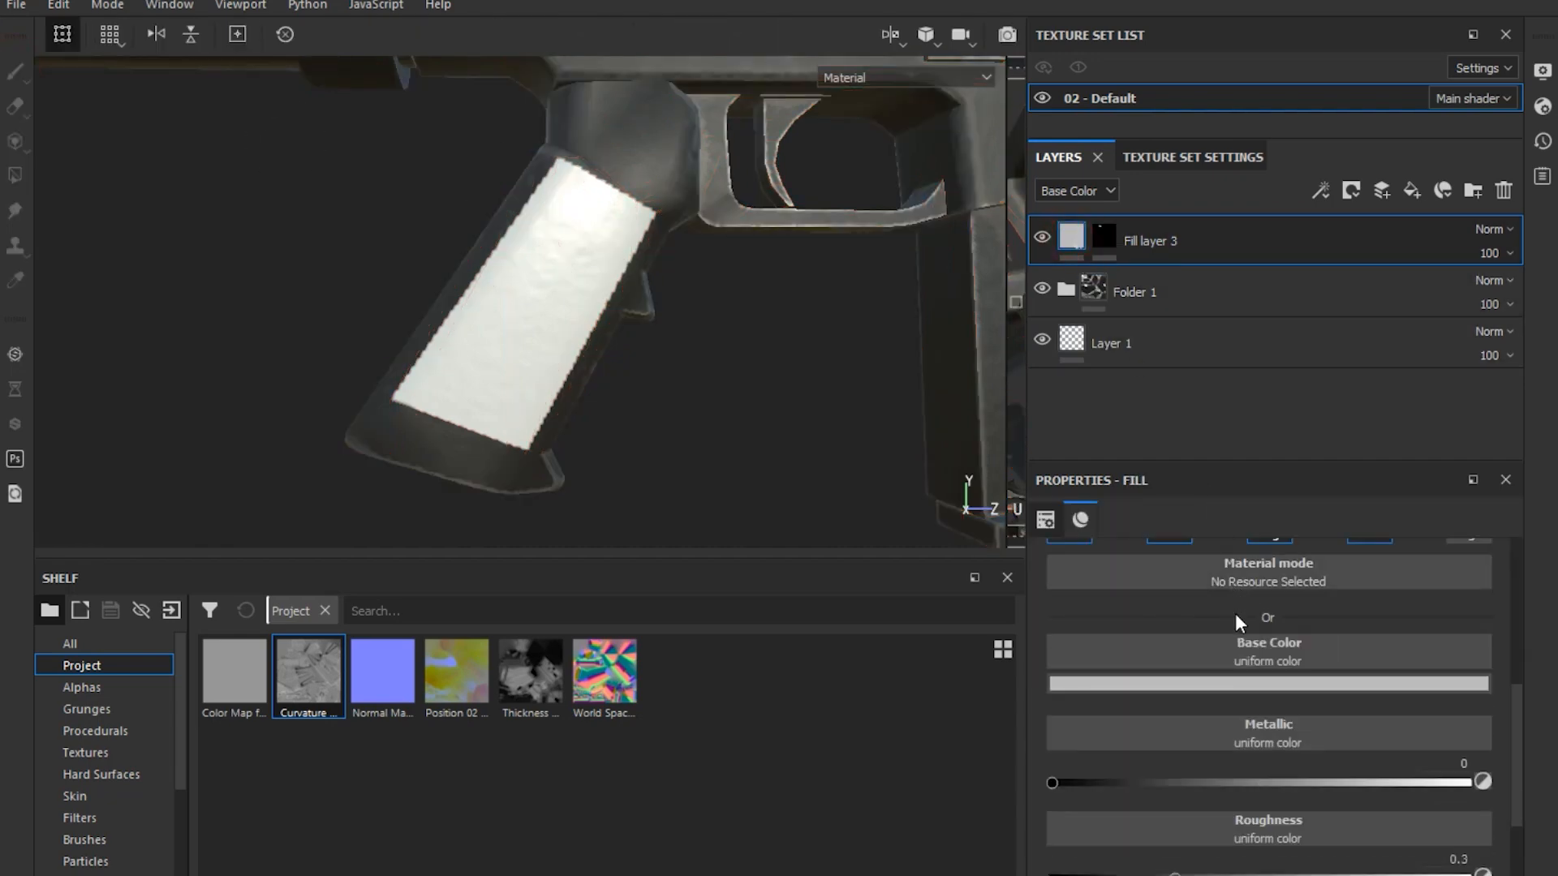
scroll(1461, 591, up, 3)
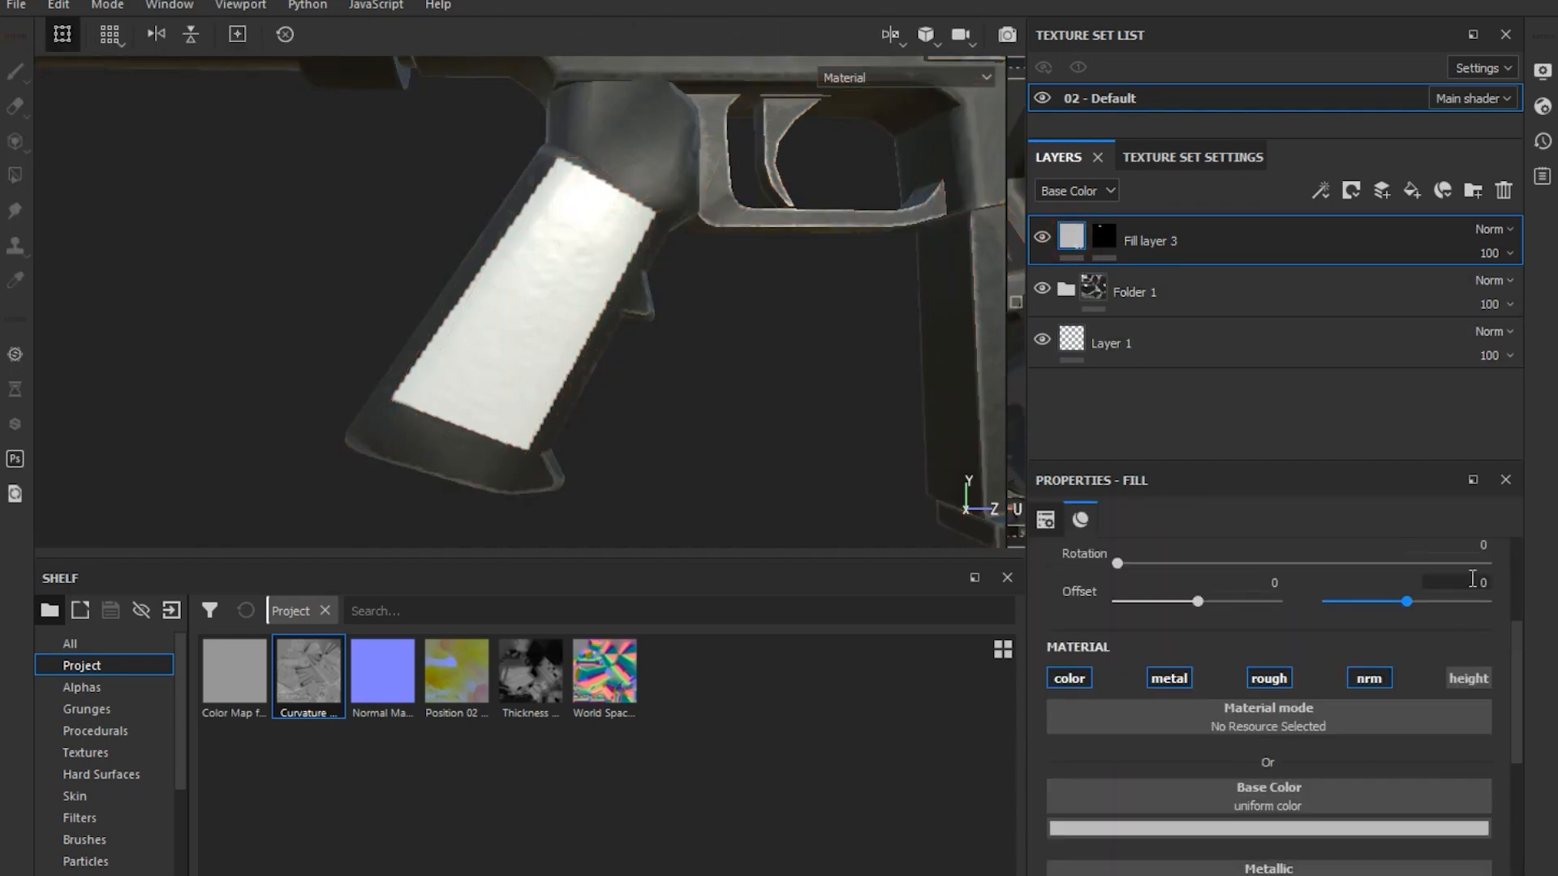
scroll(1446, 673, down, 2)
scroll(1288, 800, down, 2)
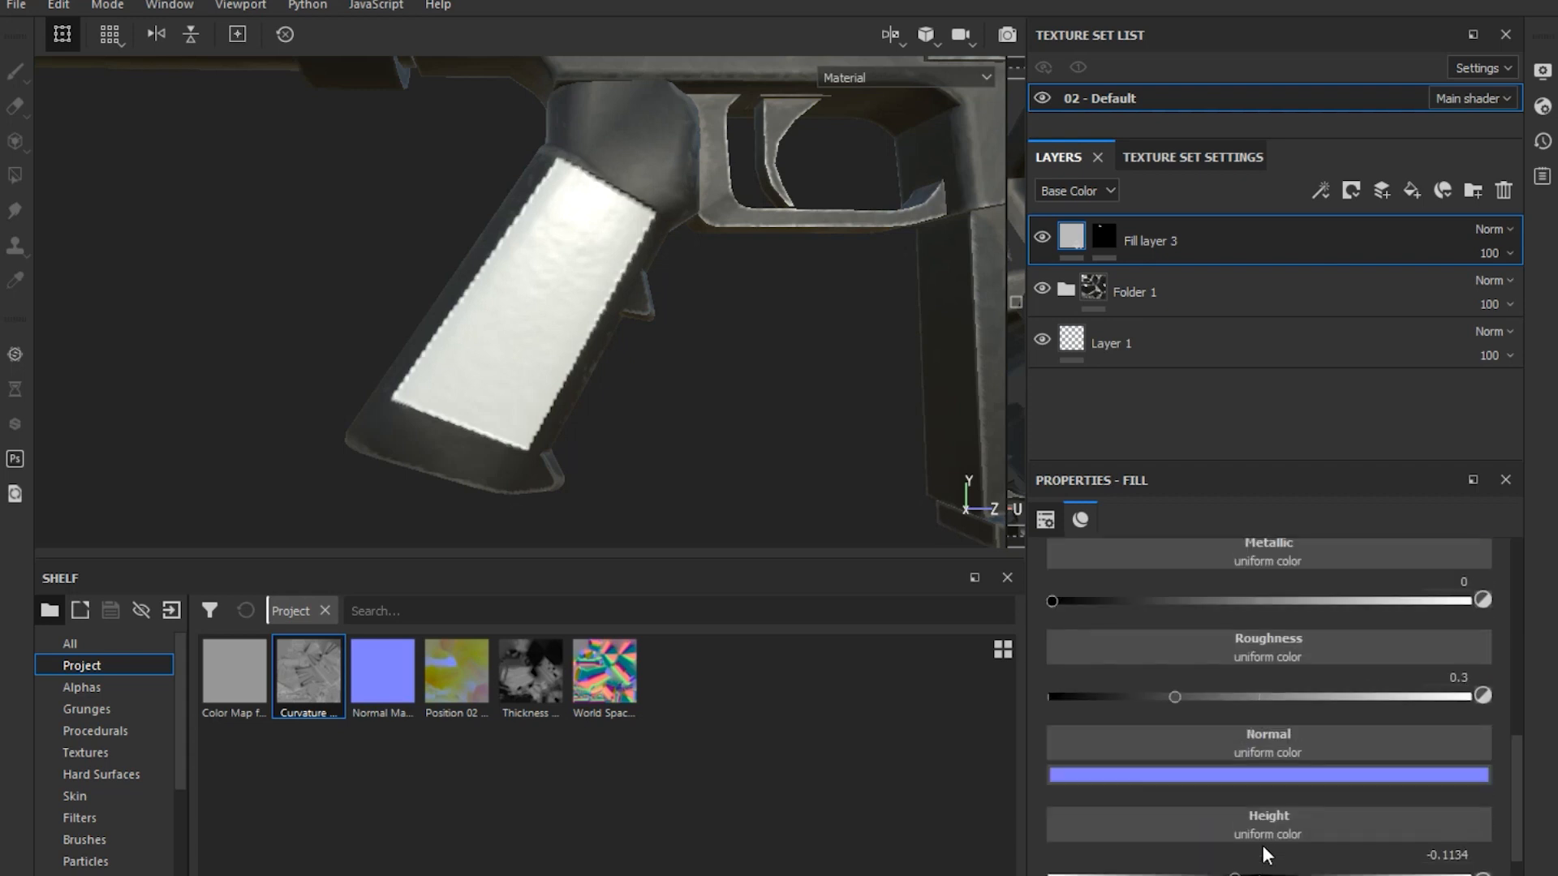
Disable the color channel of Fill layer 3 and set its height to -0.2062
alt+drag(649, 447, 775, 448)
scroll(1058, 633, up, 3)
click(1066, 612)
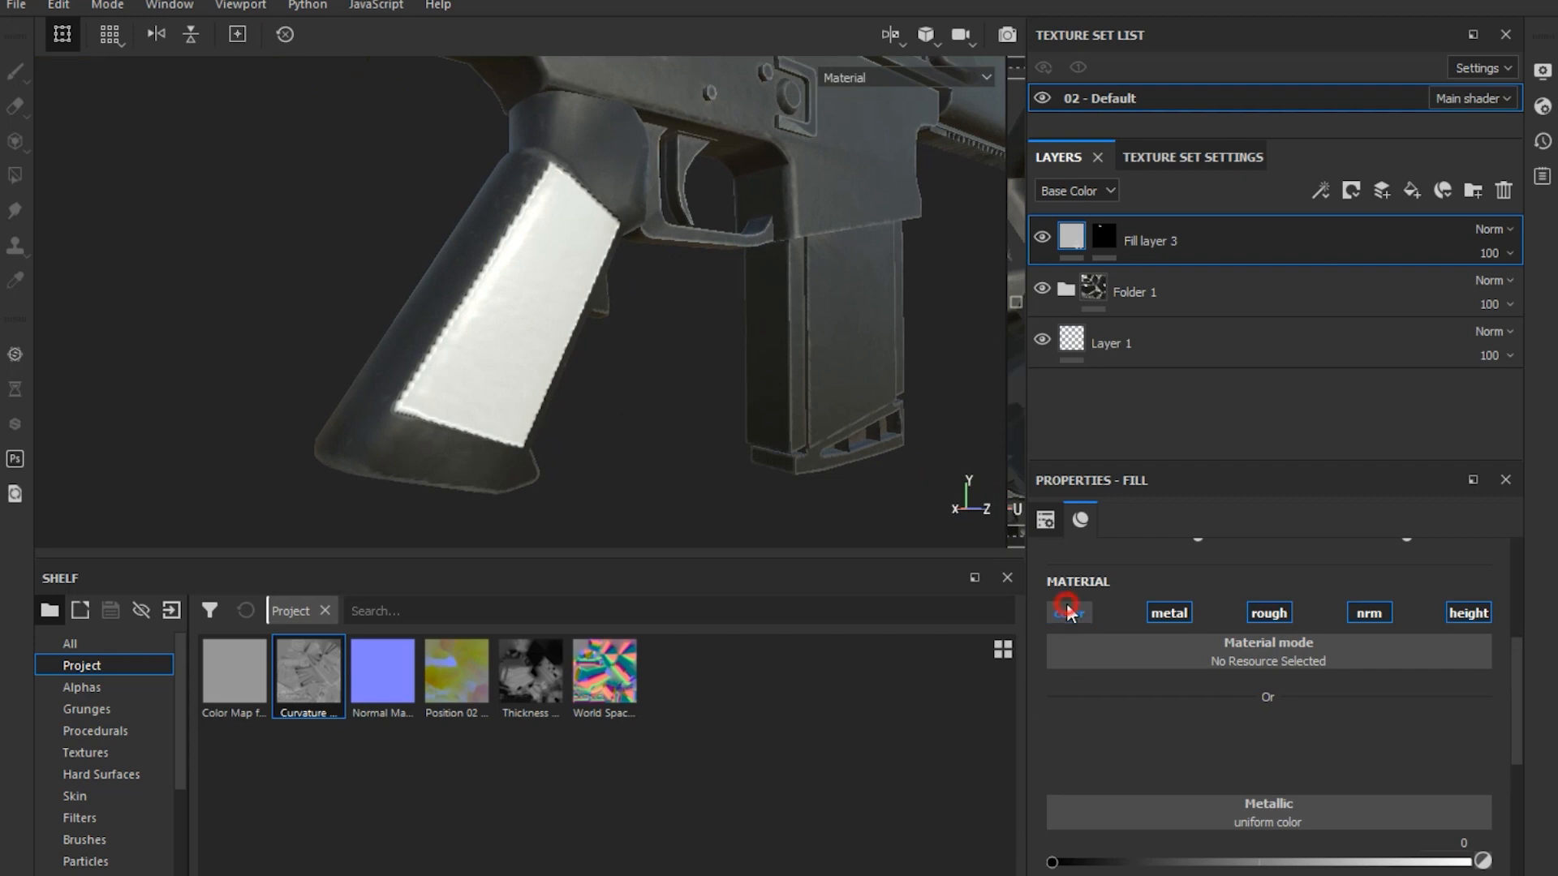
scroll(1142, 619, down, 4)
click(1215, 858)
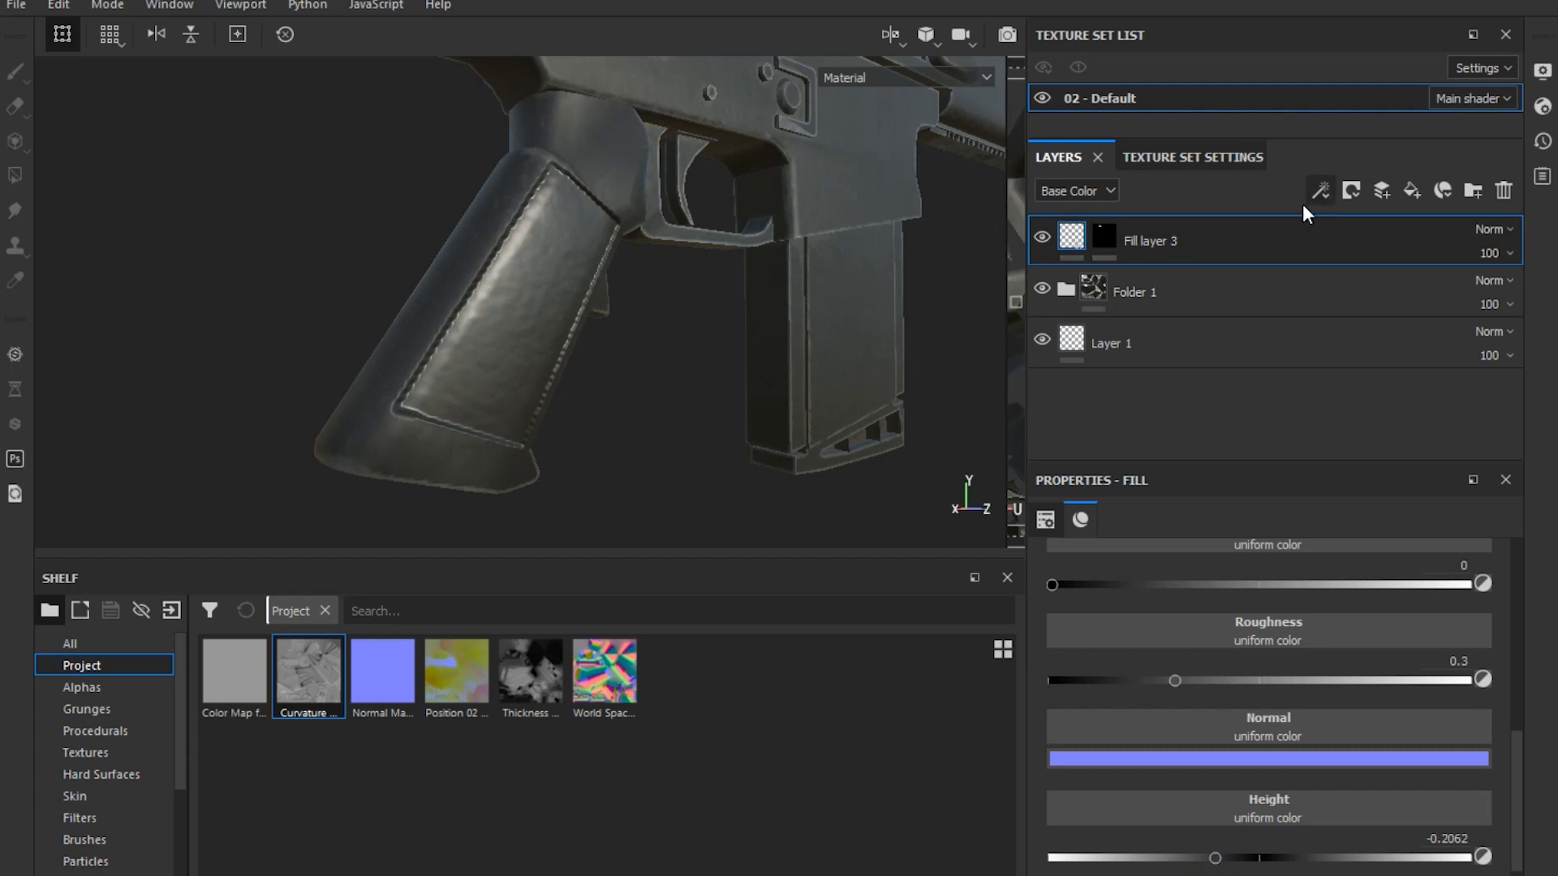
Add a Blur filter to the mask of Fill layer 3 and set its blur intensity to 0.27
click(1105, 237)
click(1321, 190)
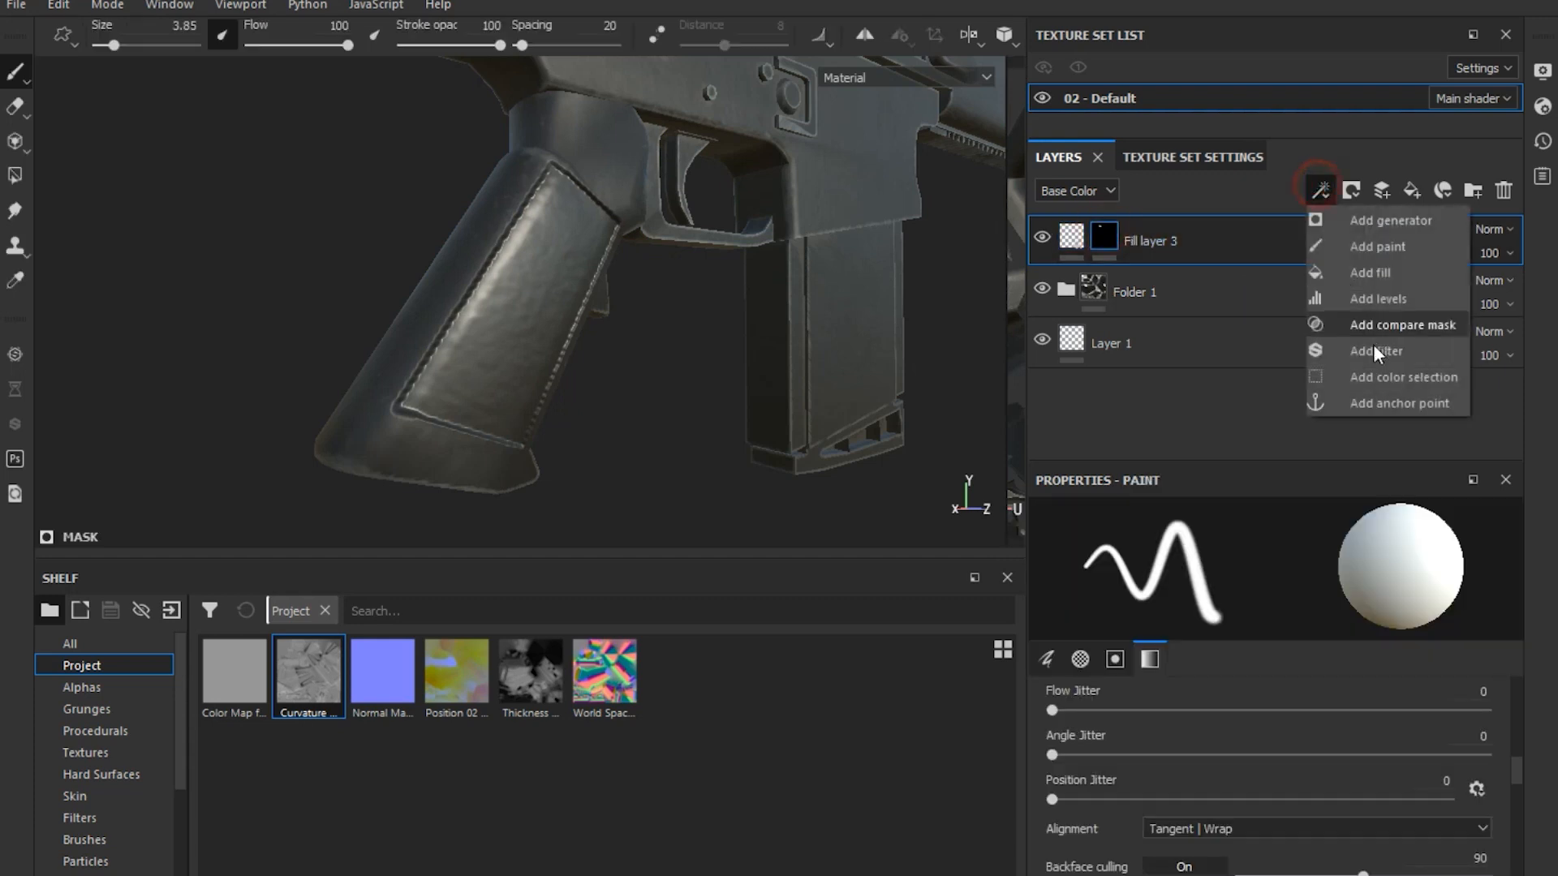
click(1373, 350)
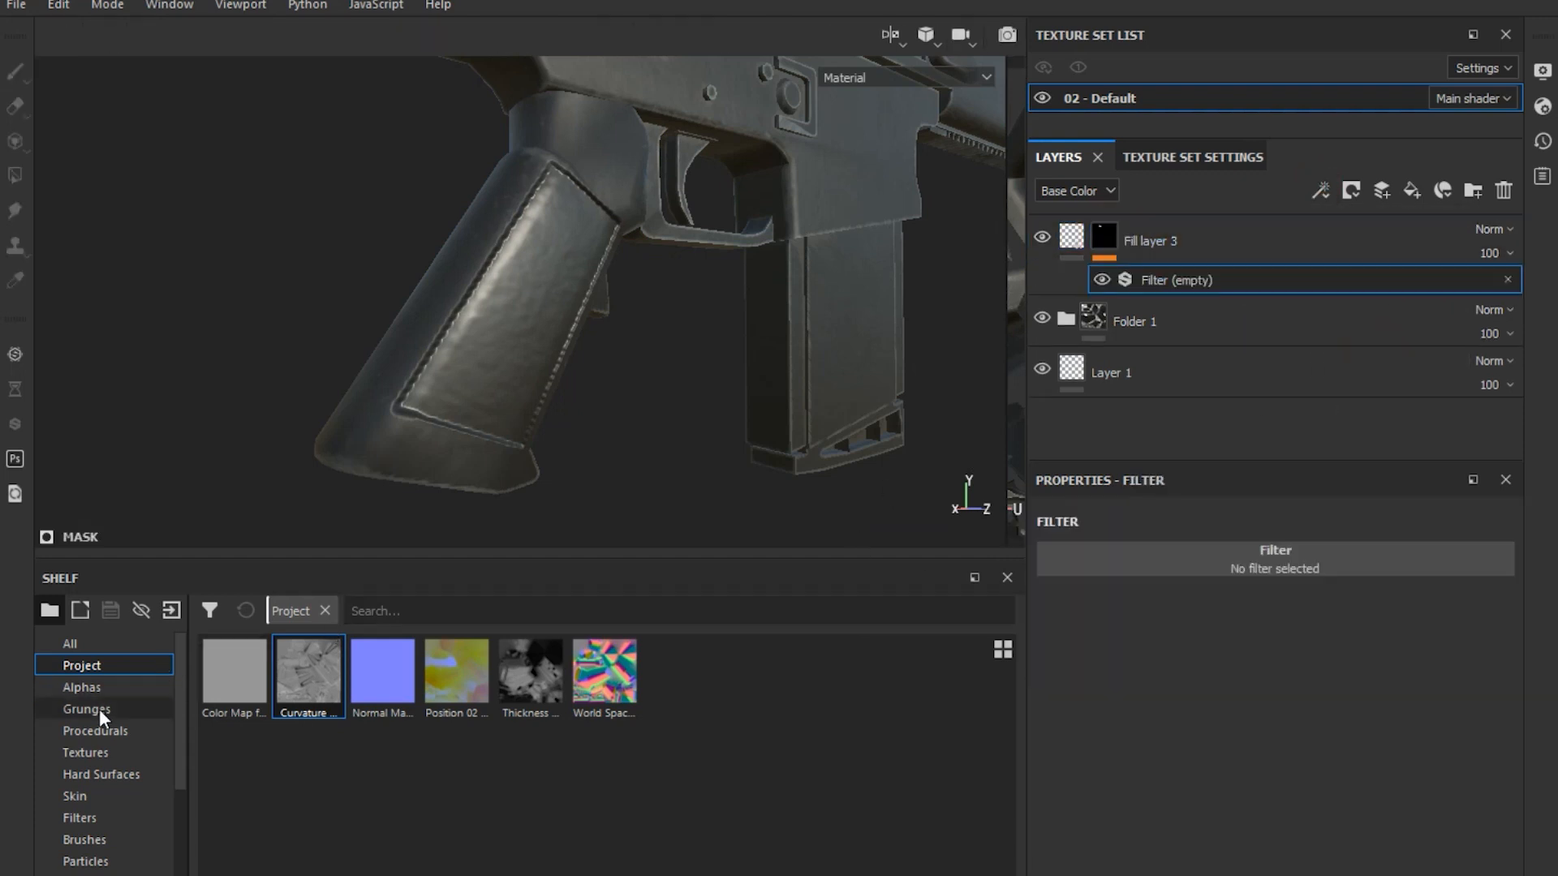
scroll(109, 802, down, 1)
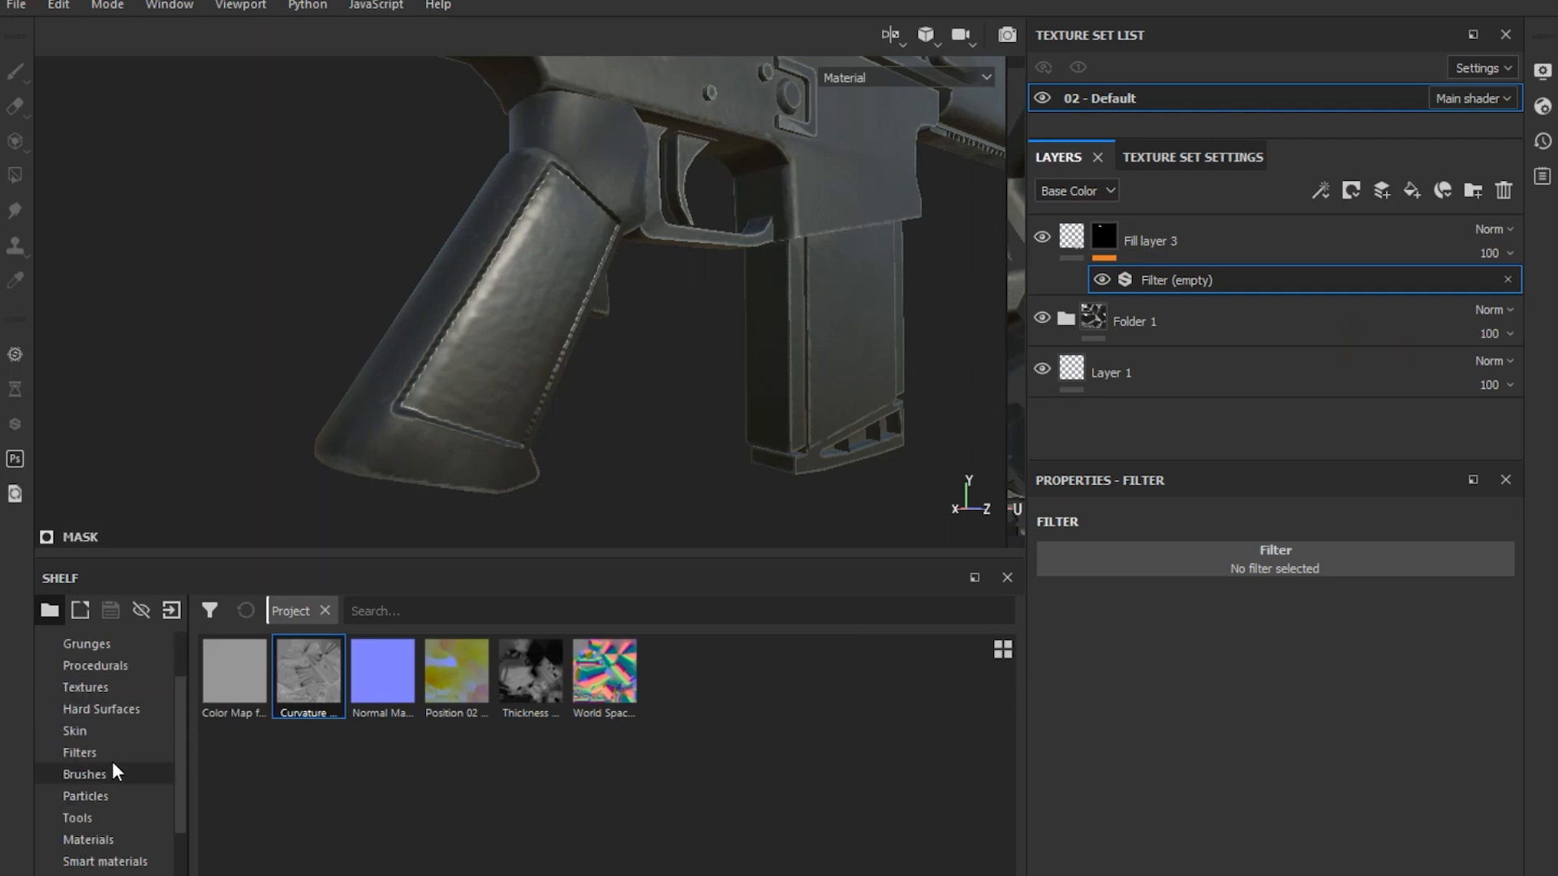
click(112, 755)
drag(445, 695, 1137, 561)
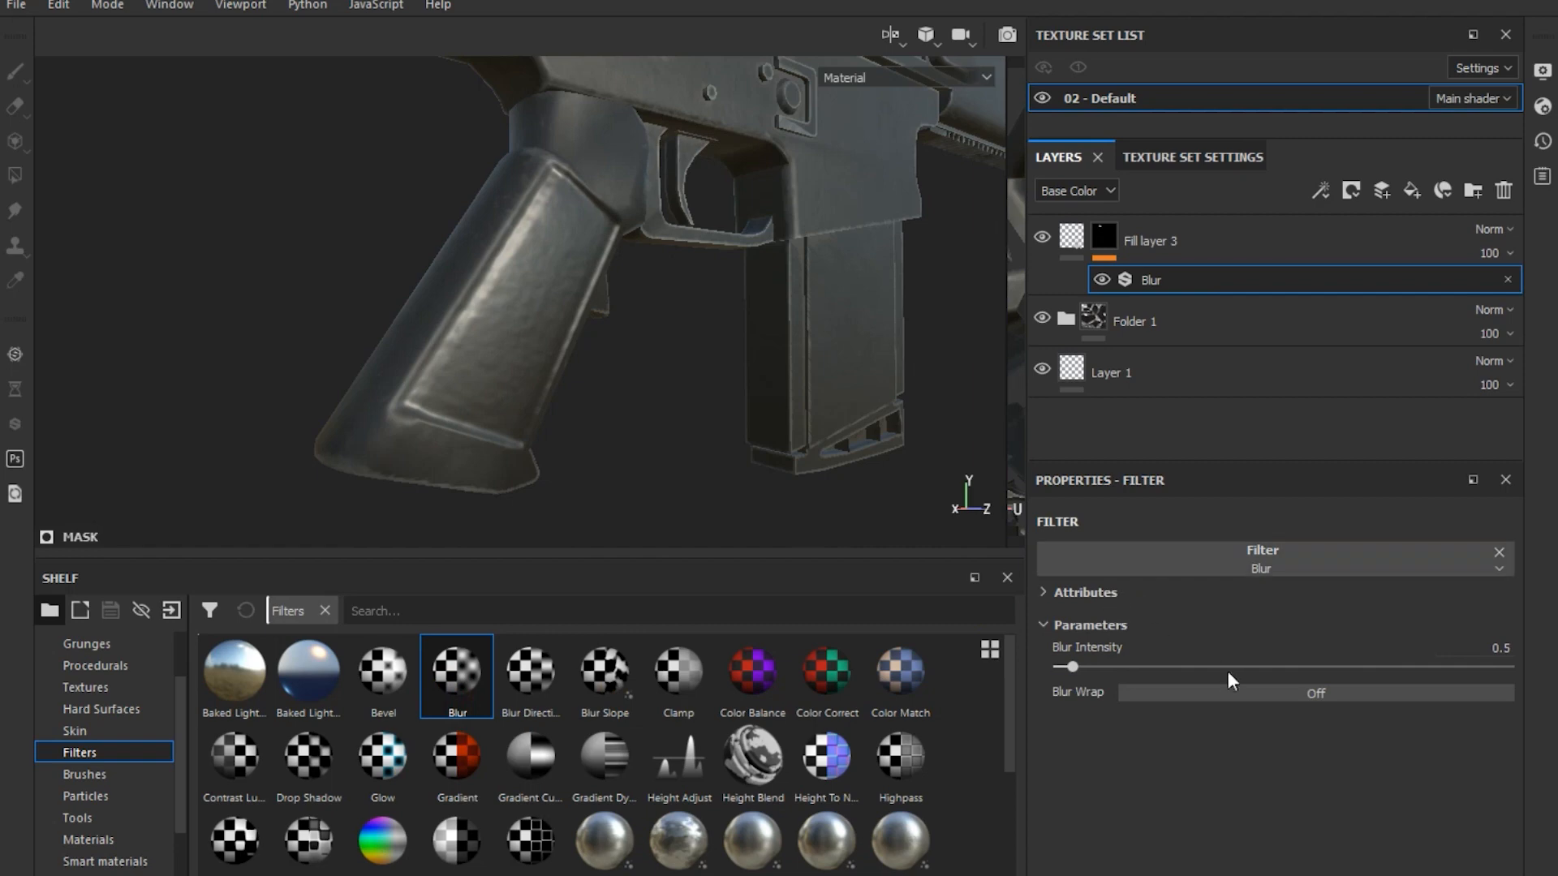
drag(1073, 668, 1067, 672)
alt+drag(462, 463, 344, 431)
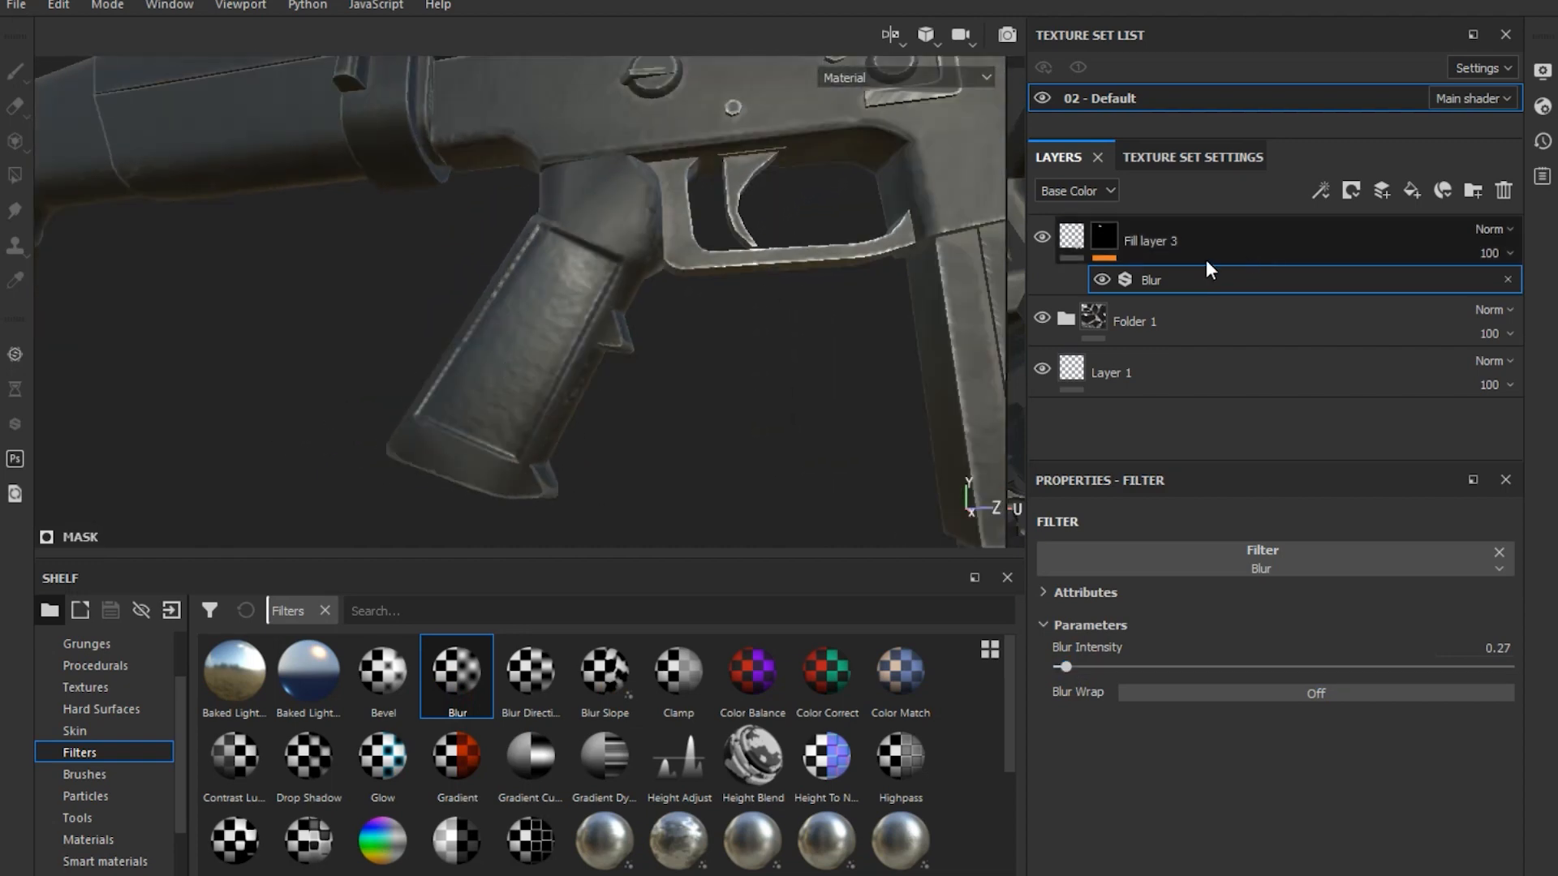
Set the height of Fill layer 3 to -0.1082 and select the layer's mask
click(1068, 241)
alt+drag(497, 365, 751, 455)
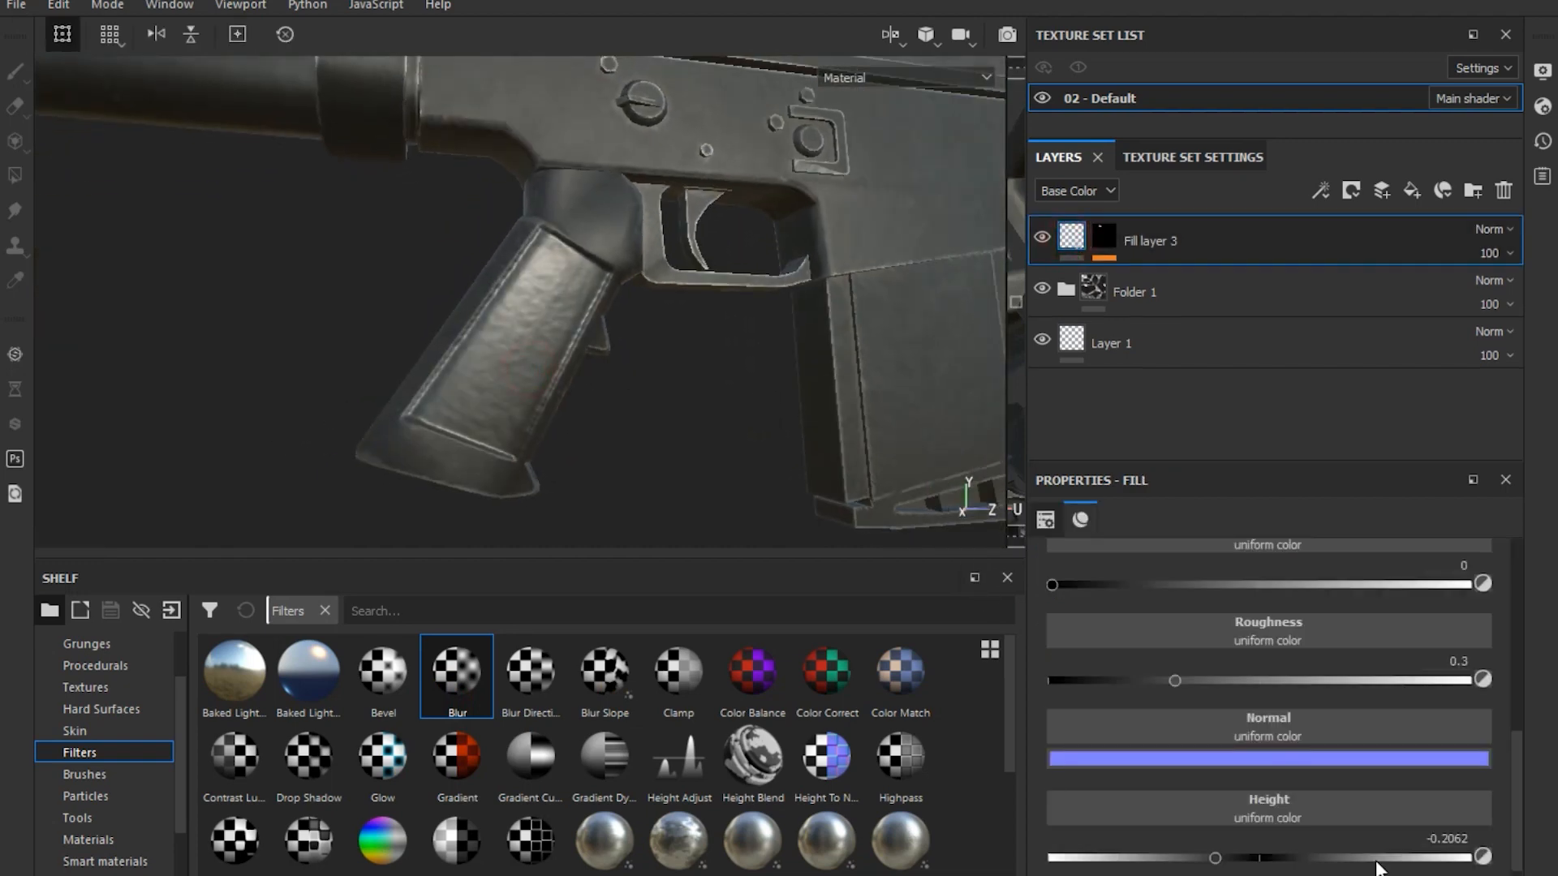
scroll(1265, 831, down, 1)
drag(1229, 841, 1238, 849)
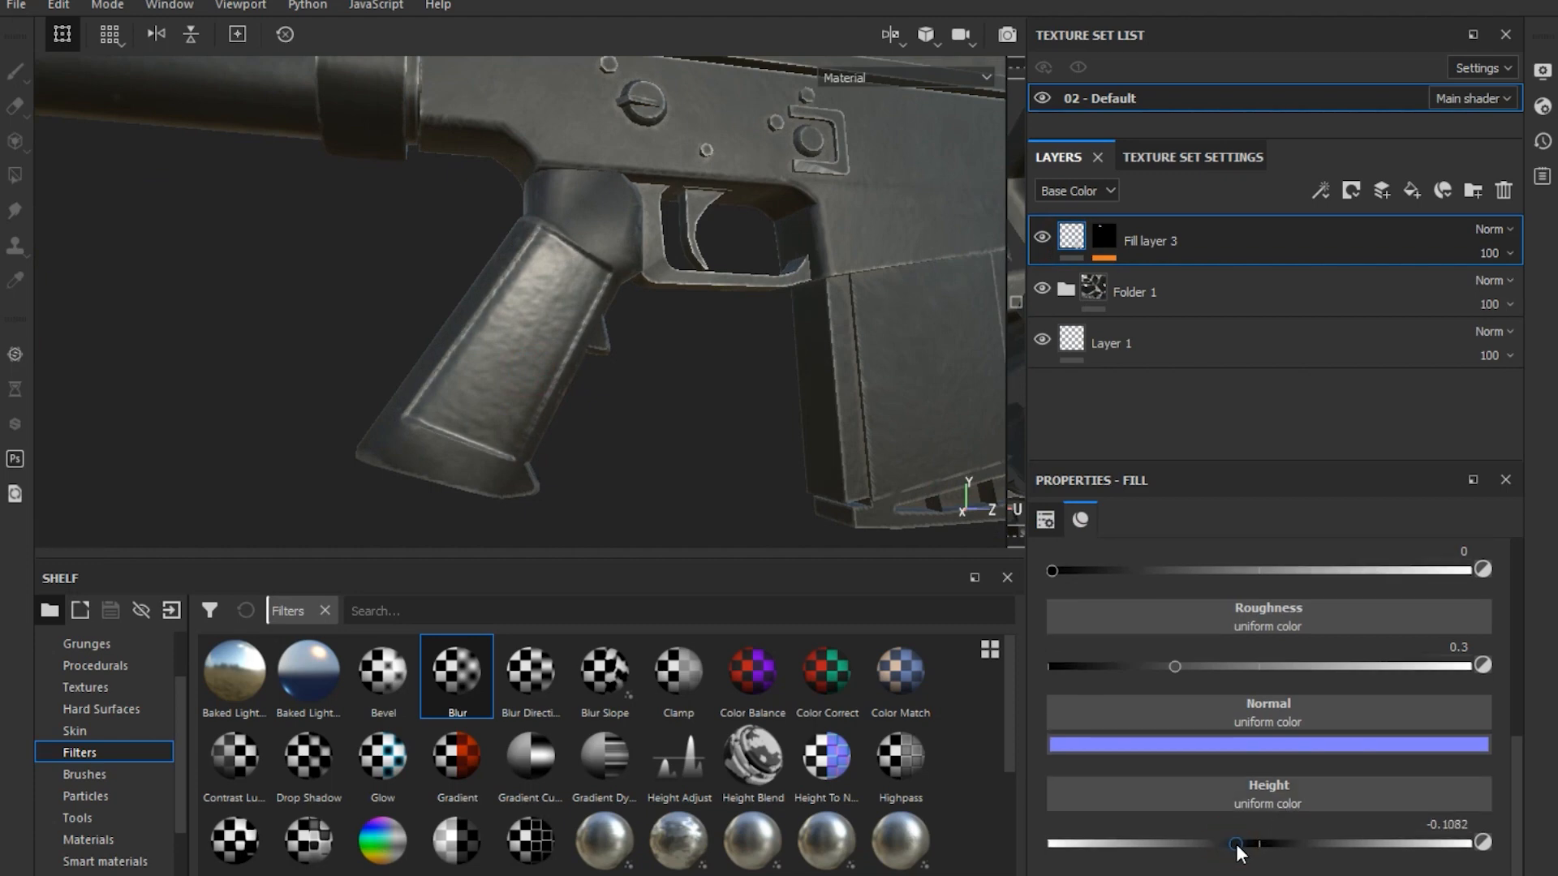
alt+drag(570, 516, 637, 452)
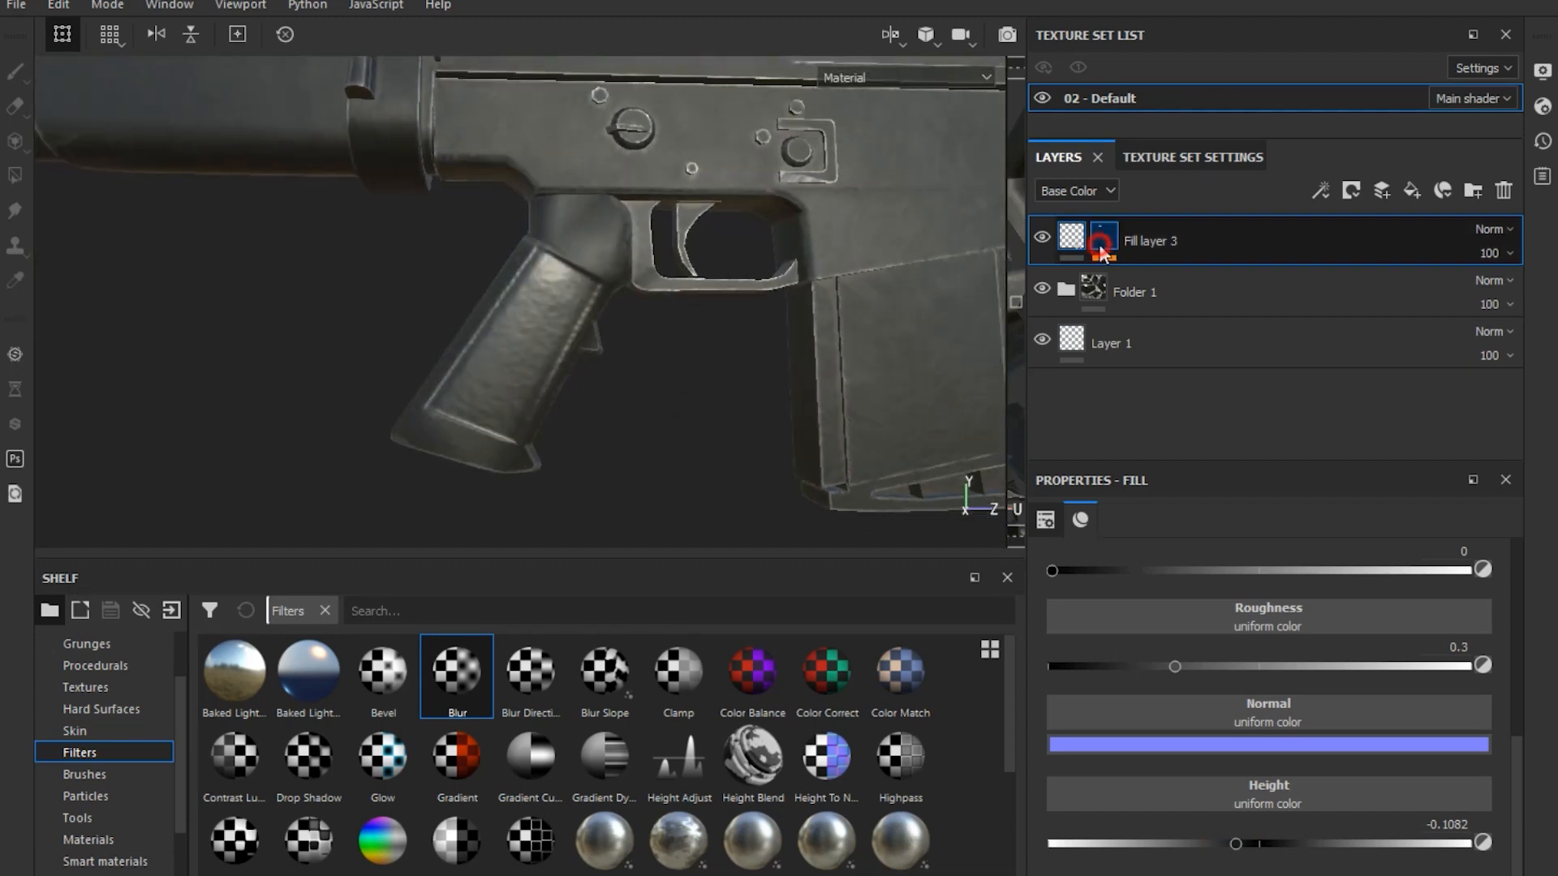
click(1100, 244)
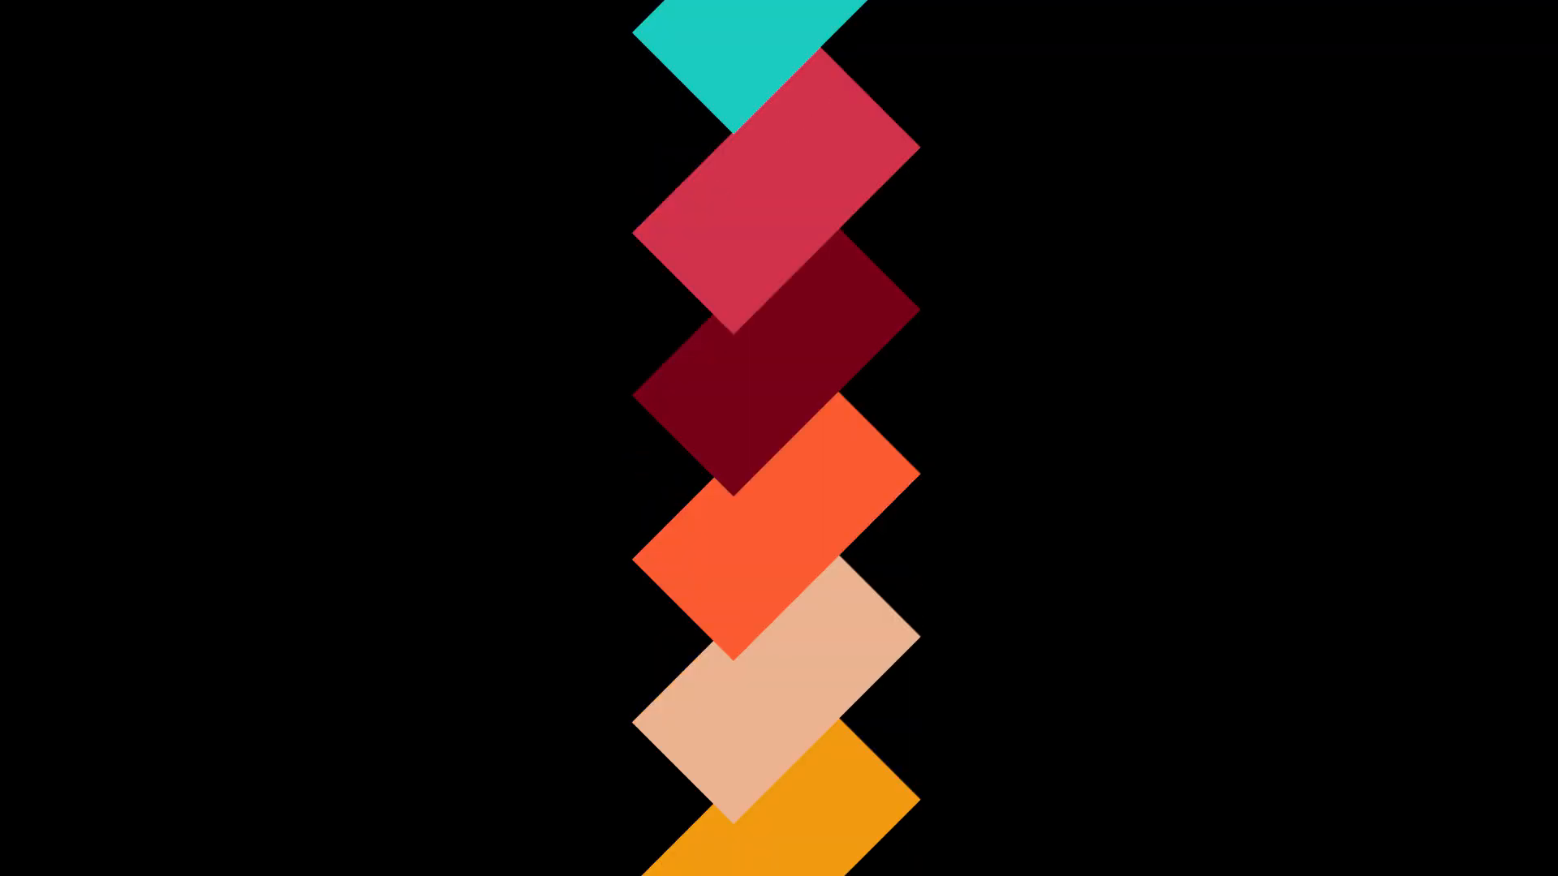